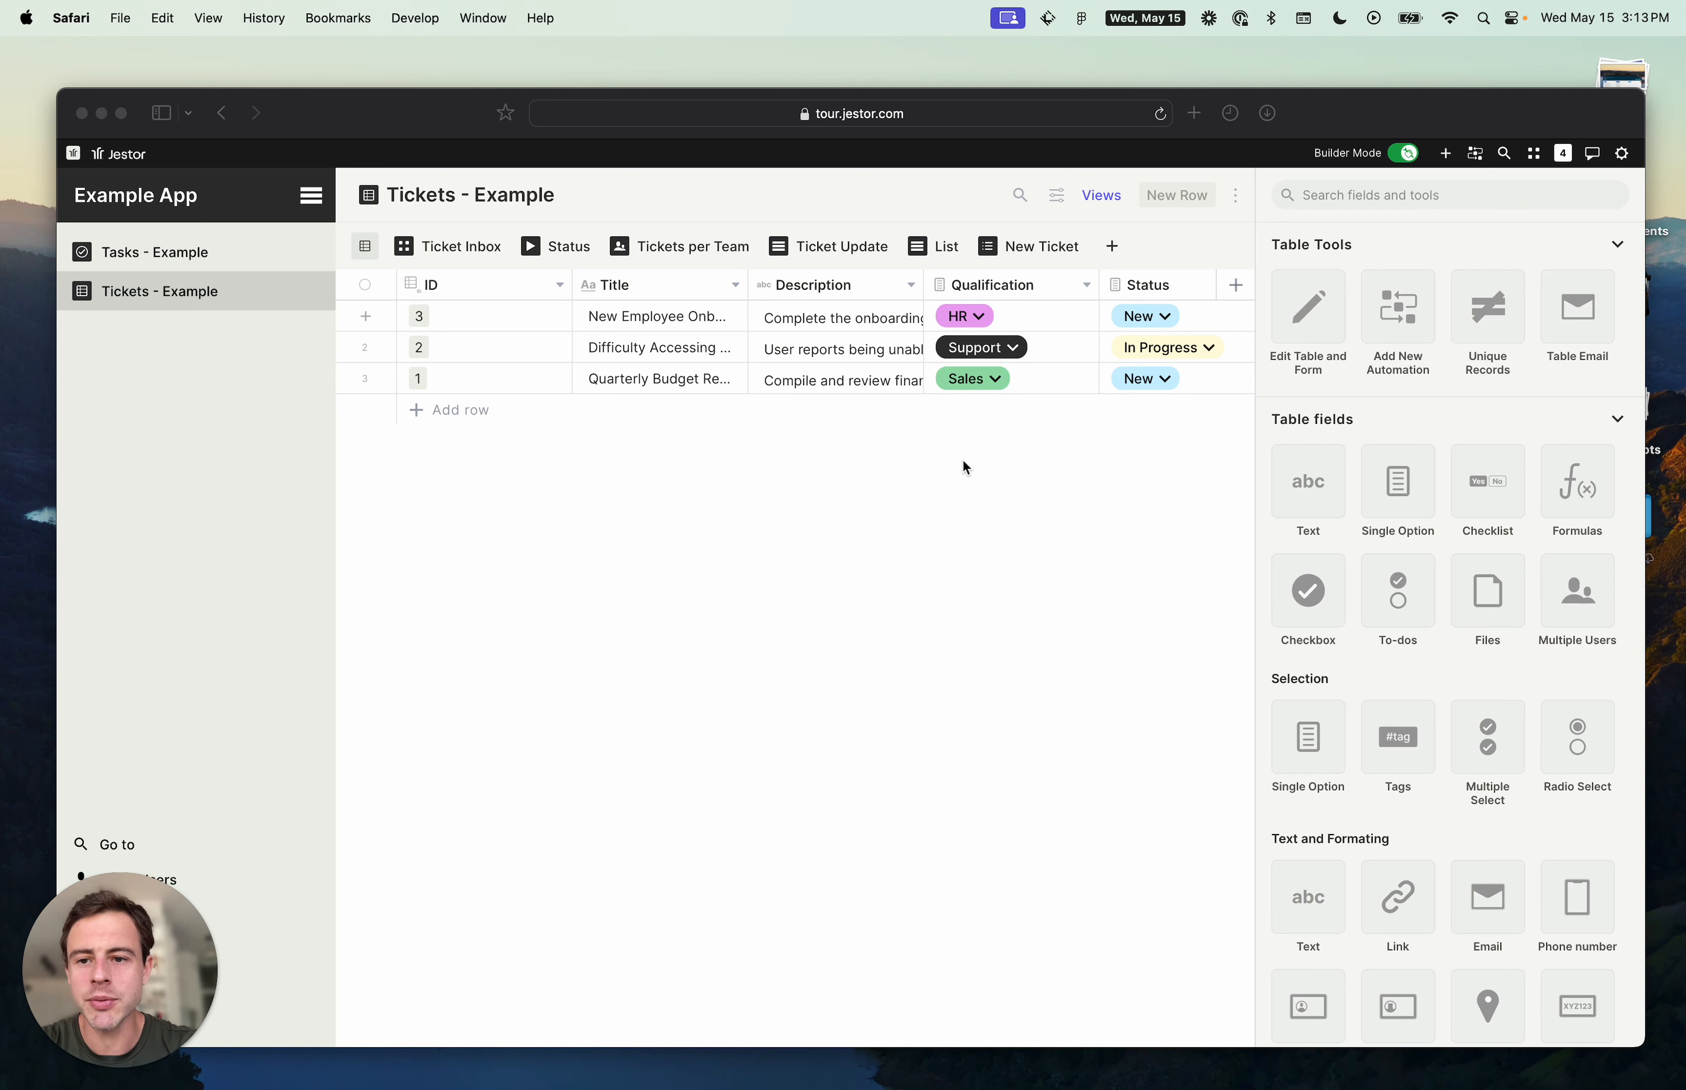
- Open the table and form editing settings for the Tickets table
left_click(688, 612)
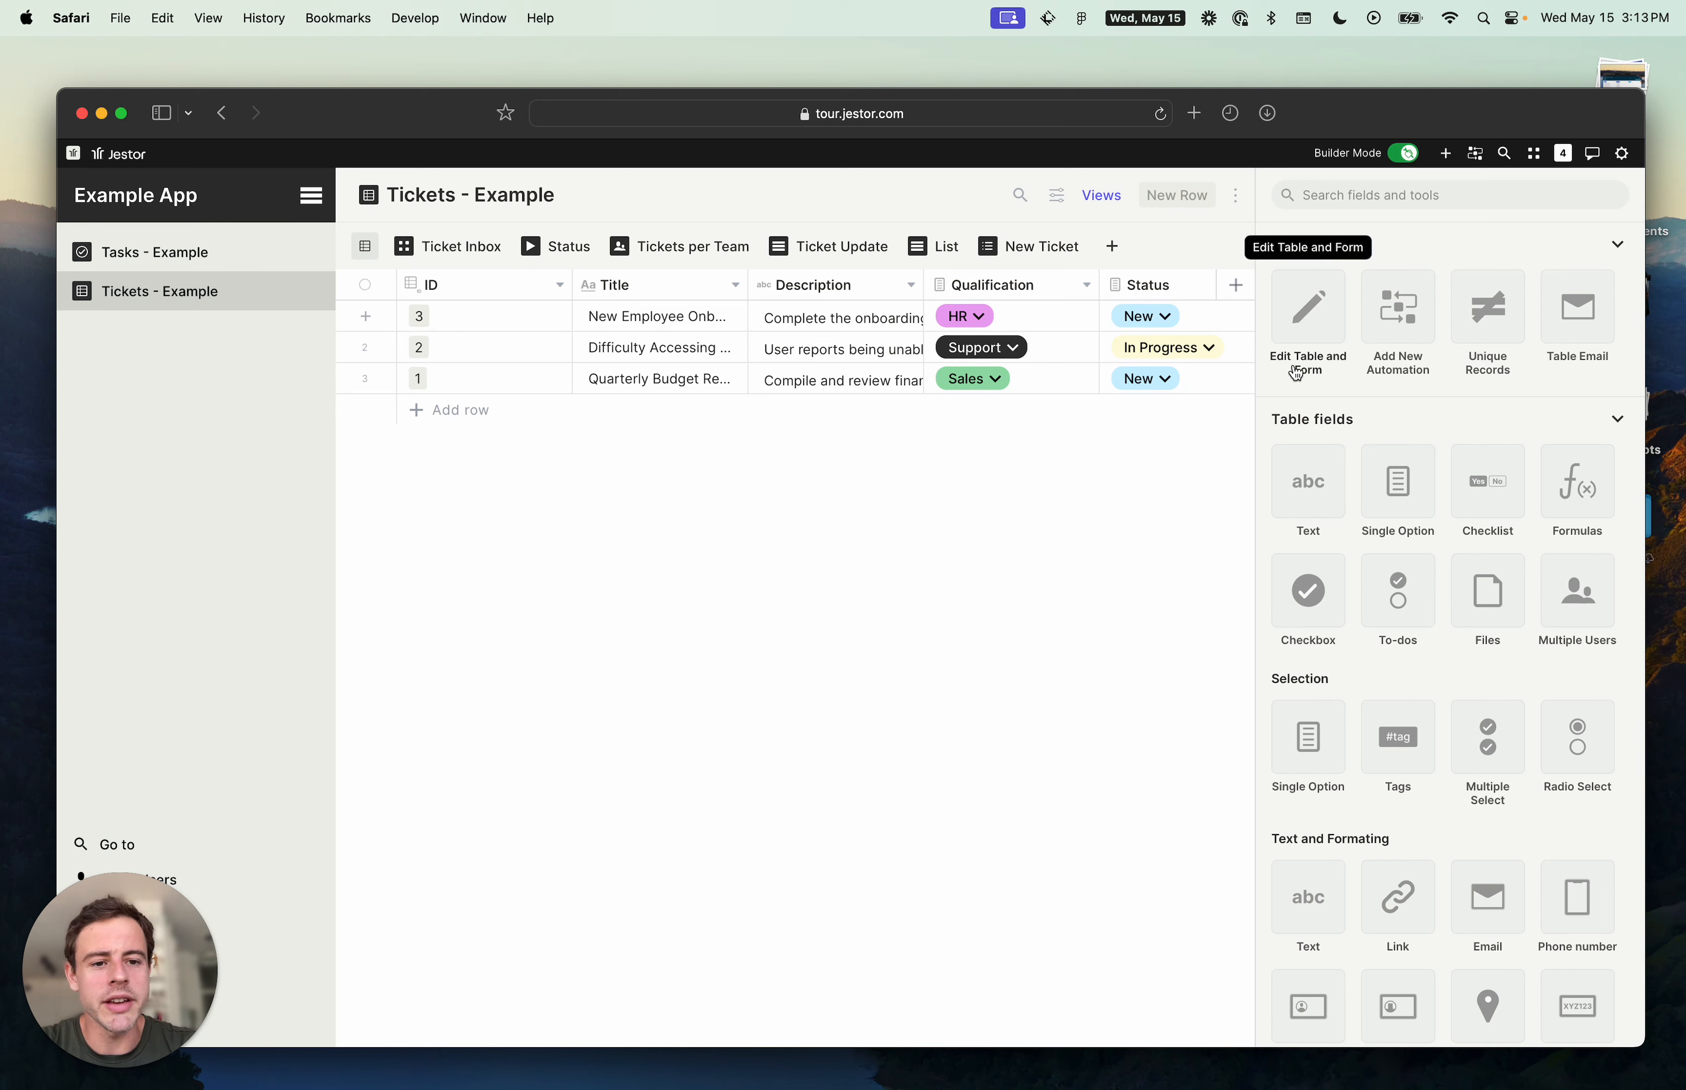
left_click(1316, 319)
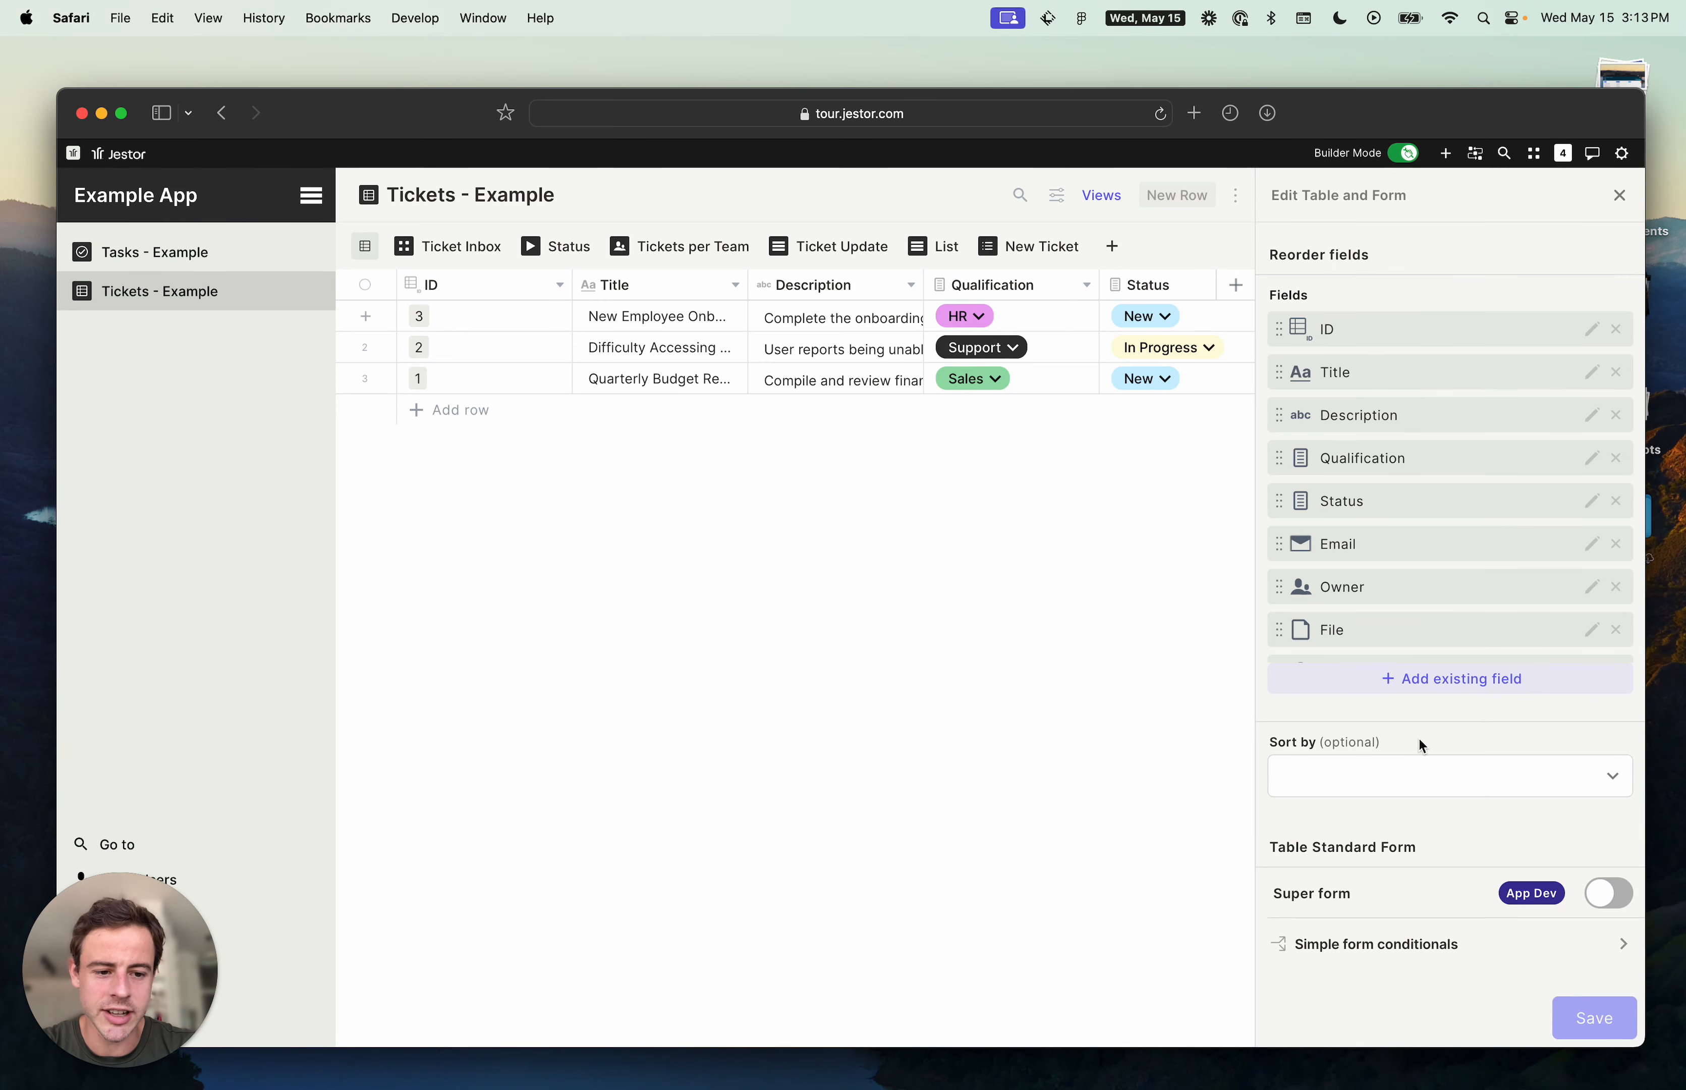
left_click(1608, 893)
scroll(1591, 839, "down", 2)
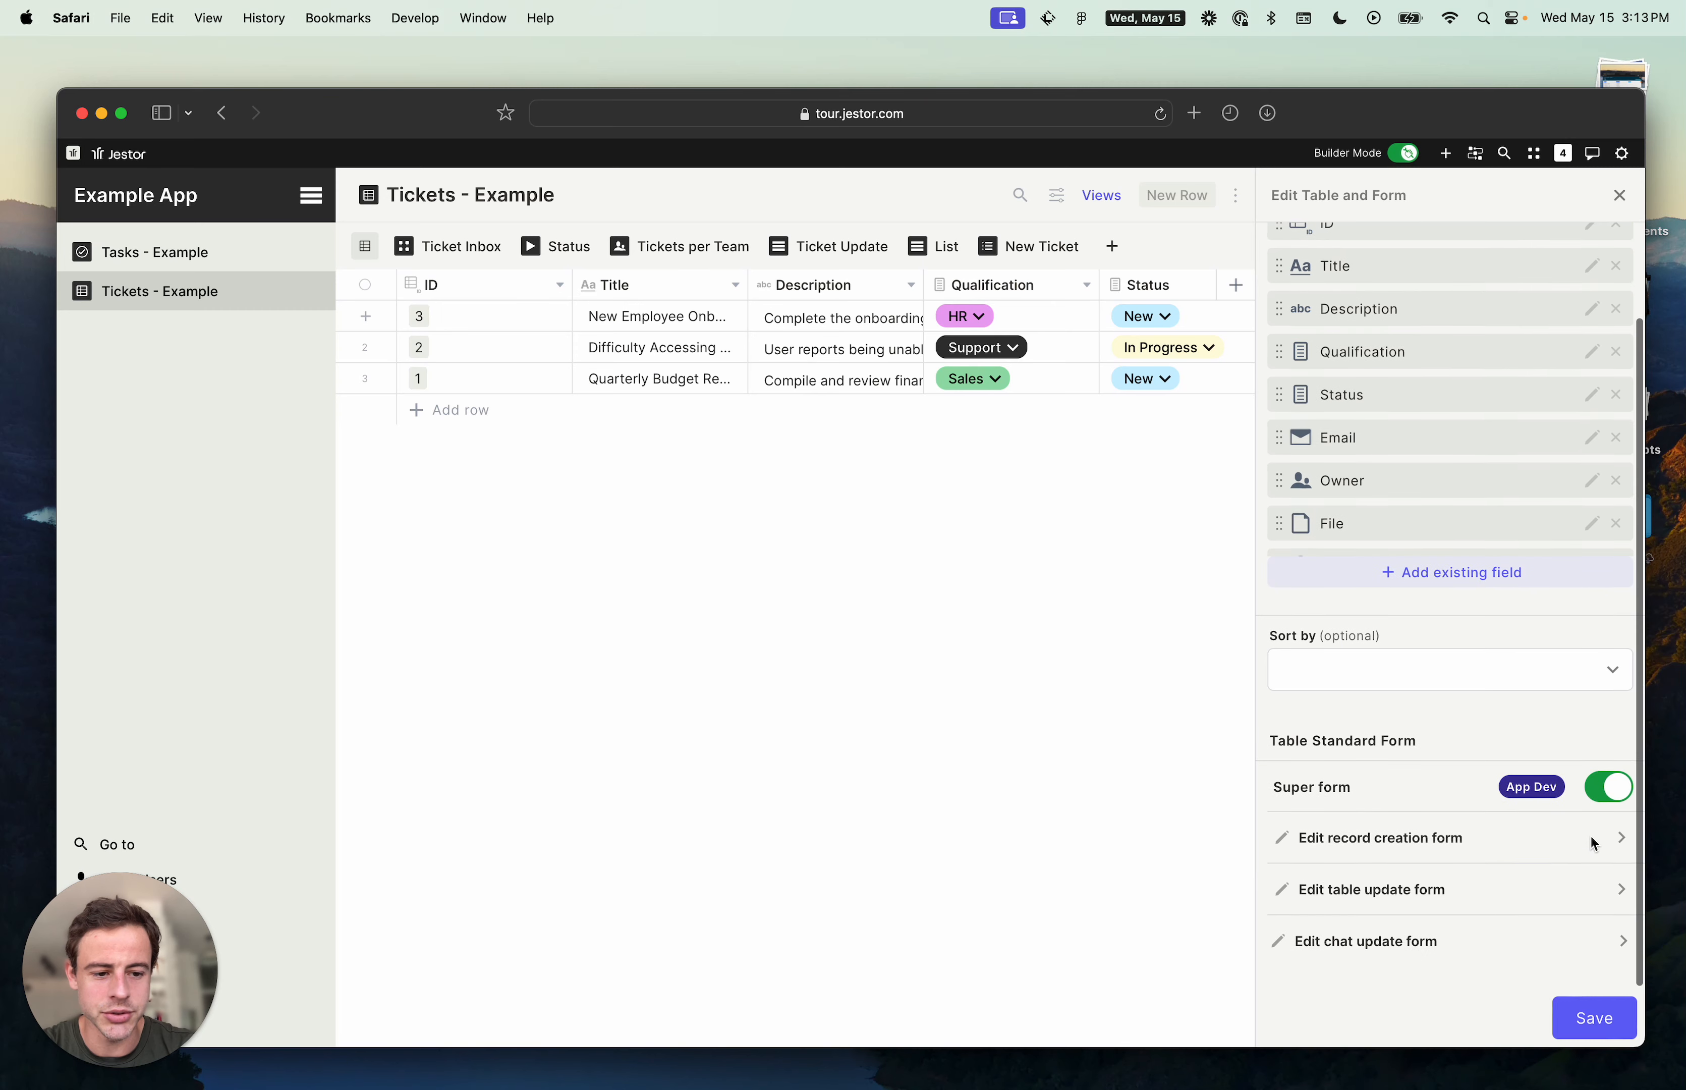
left_click(1601, 799)
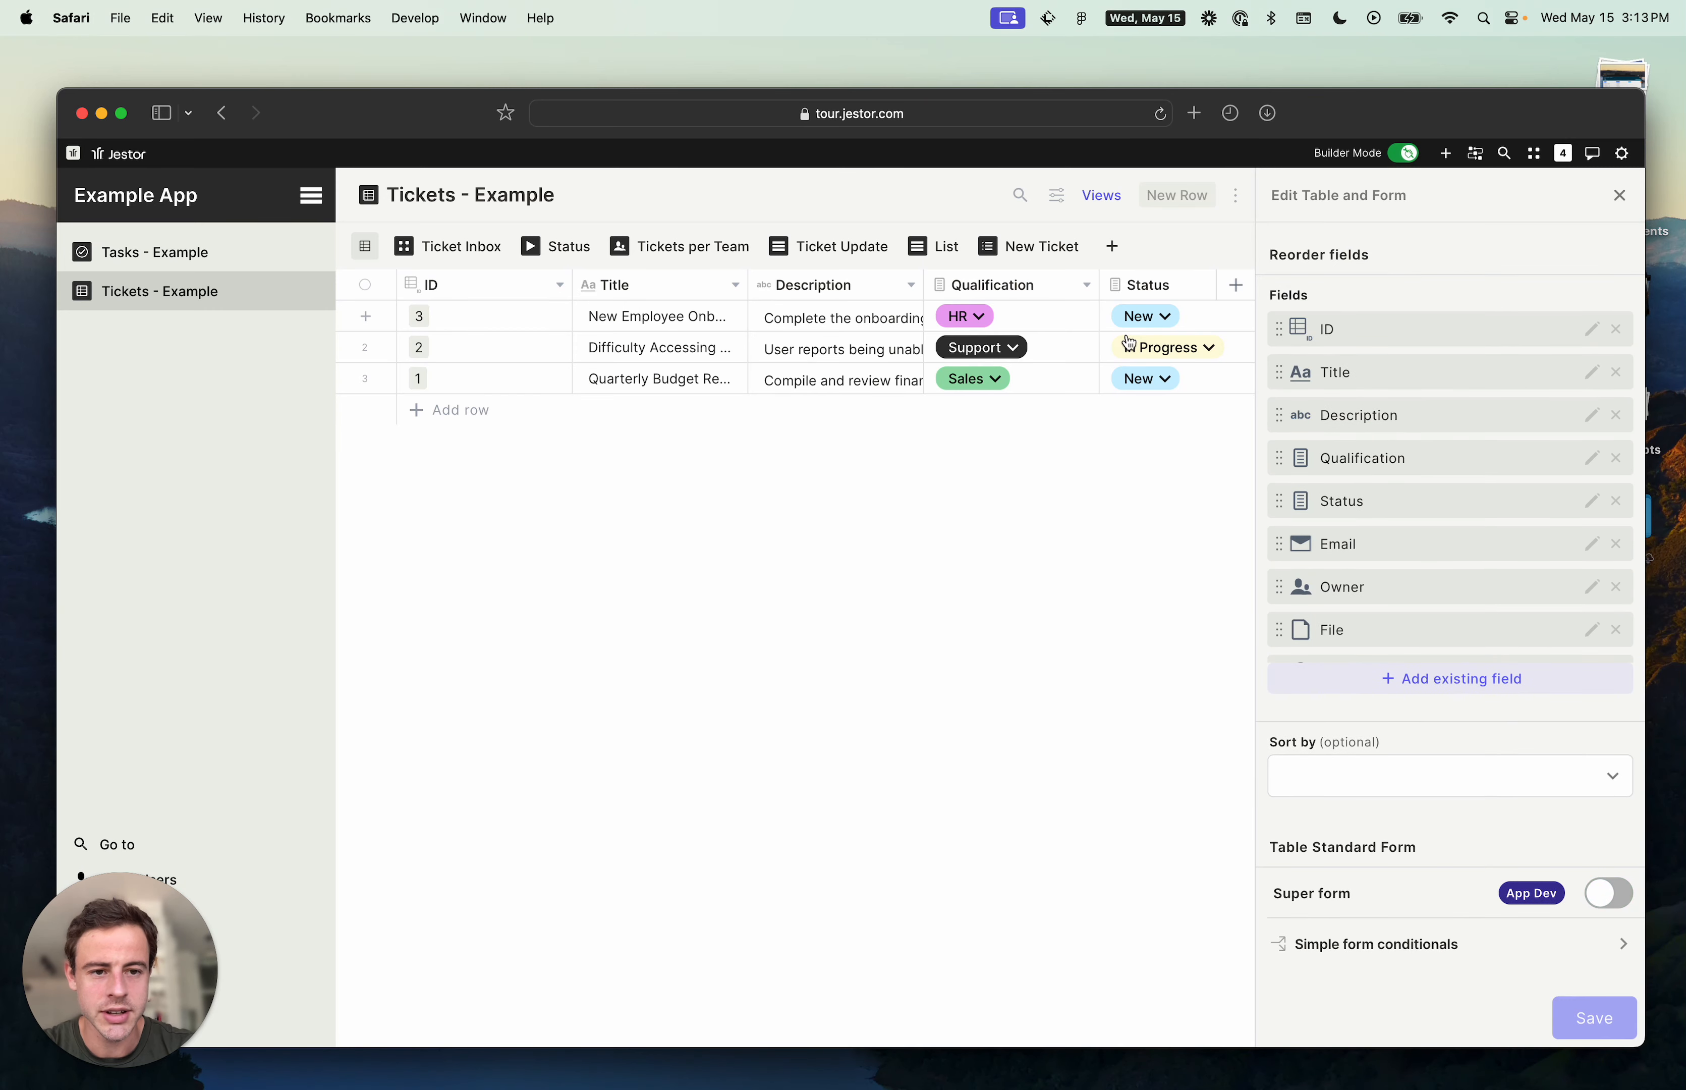
- Open the New Employee Onboarding ticket to view its standard record form, then close it
left_click(558, 315)
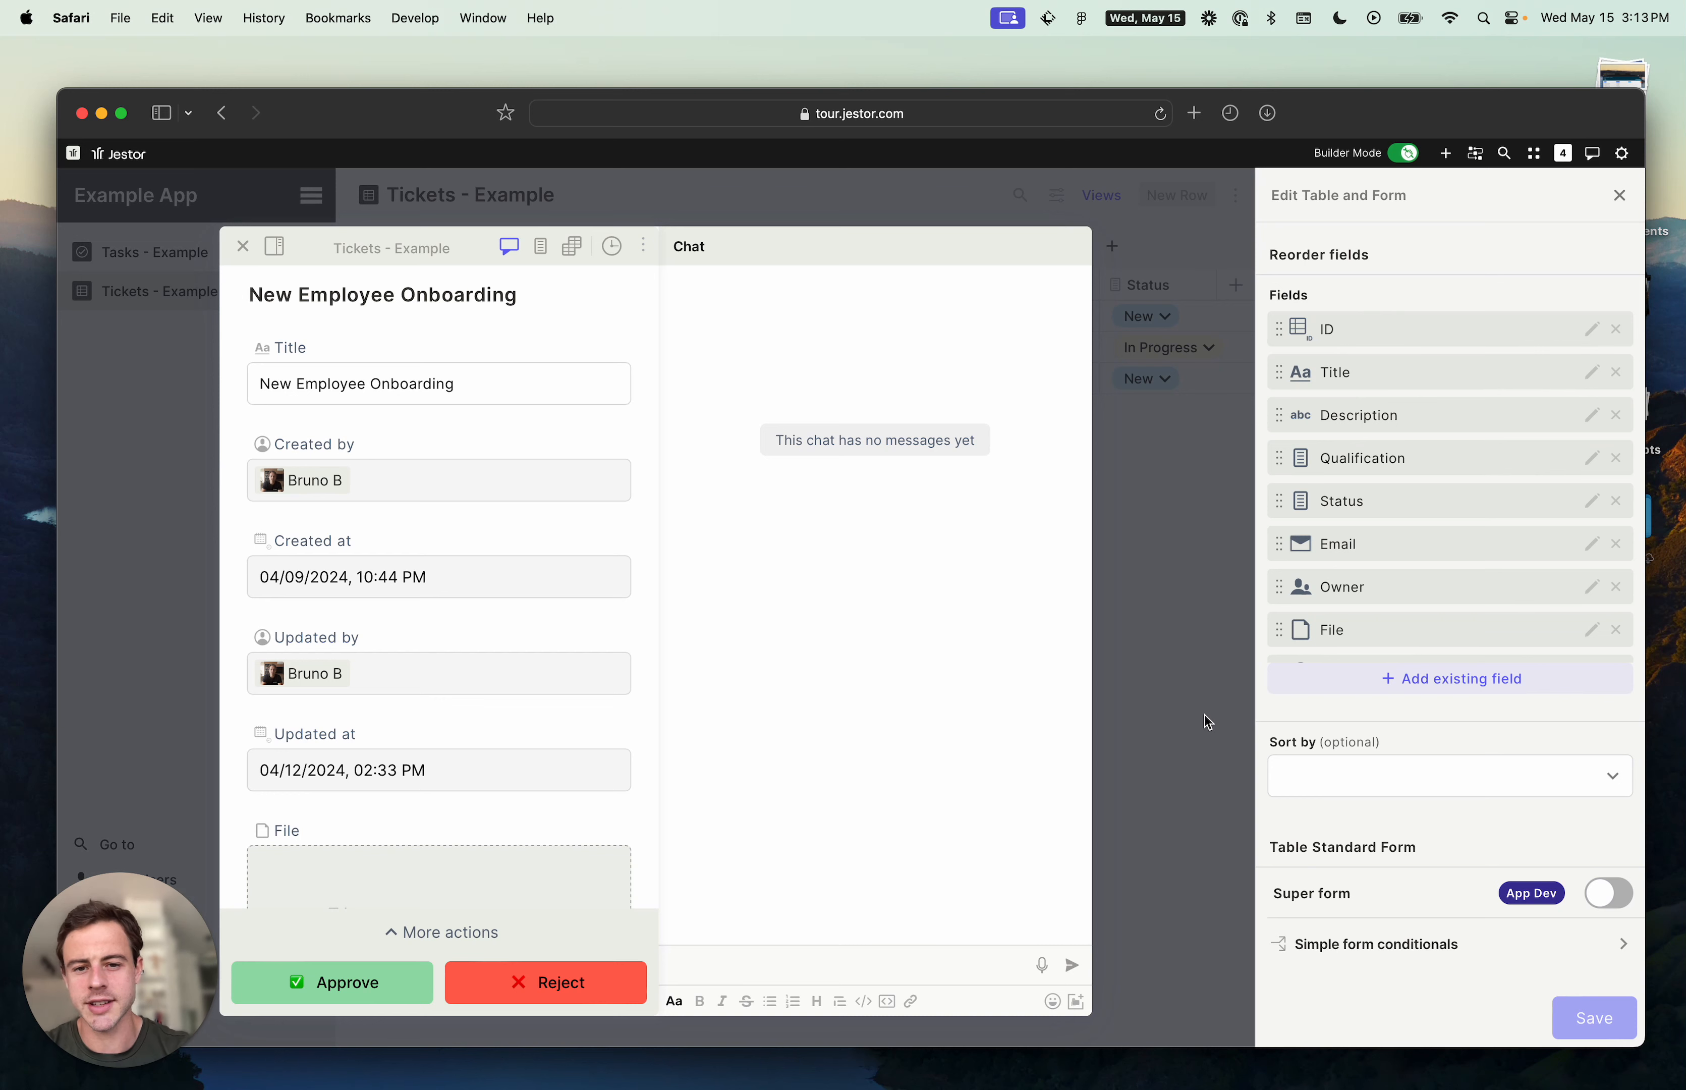
left_click(1194, 597)
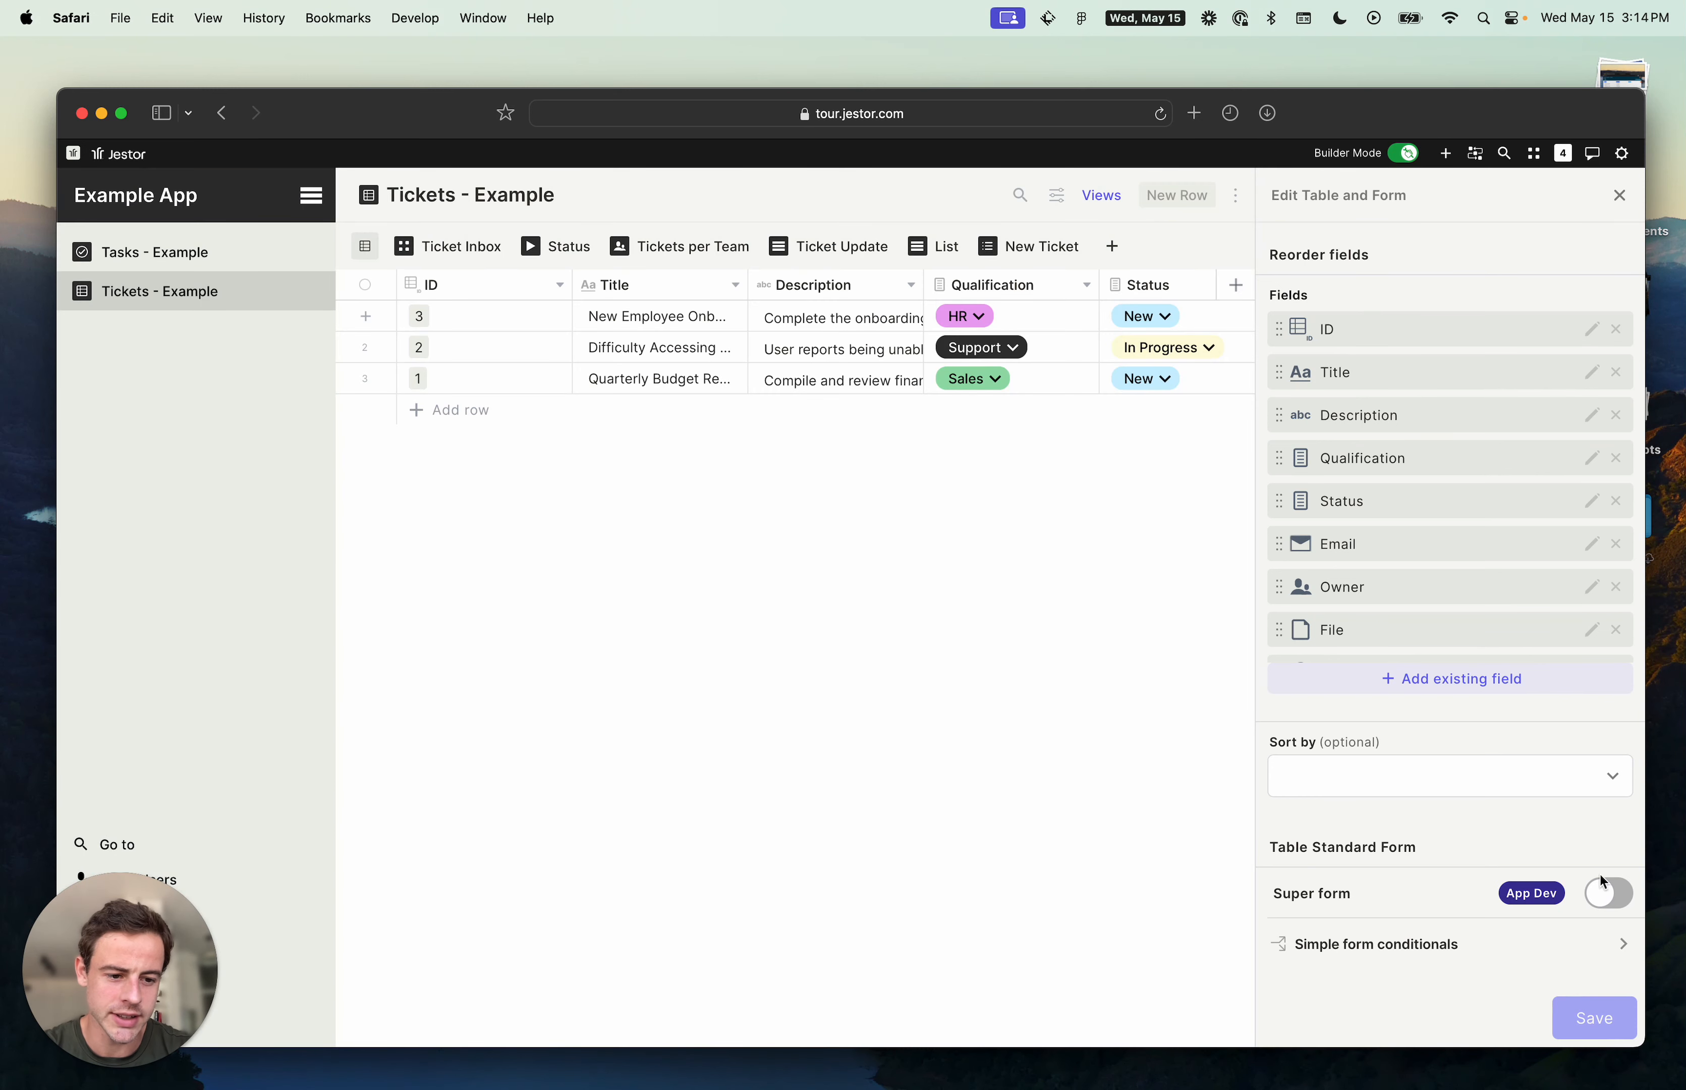
- Enable Super form for the table's standard form and save the settings
left_click(1603, 891)
scroll(1598, 850, "down", 3)
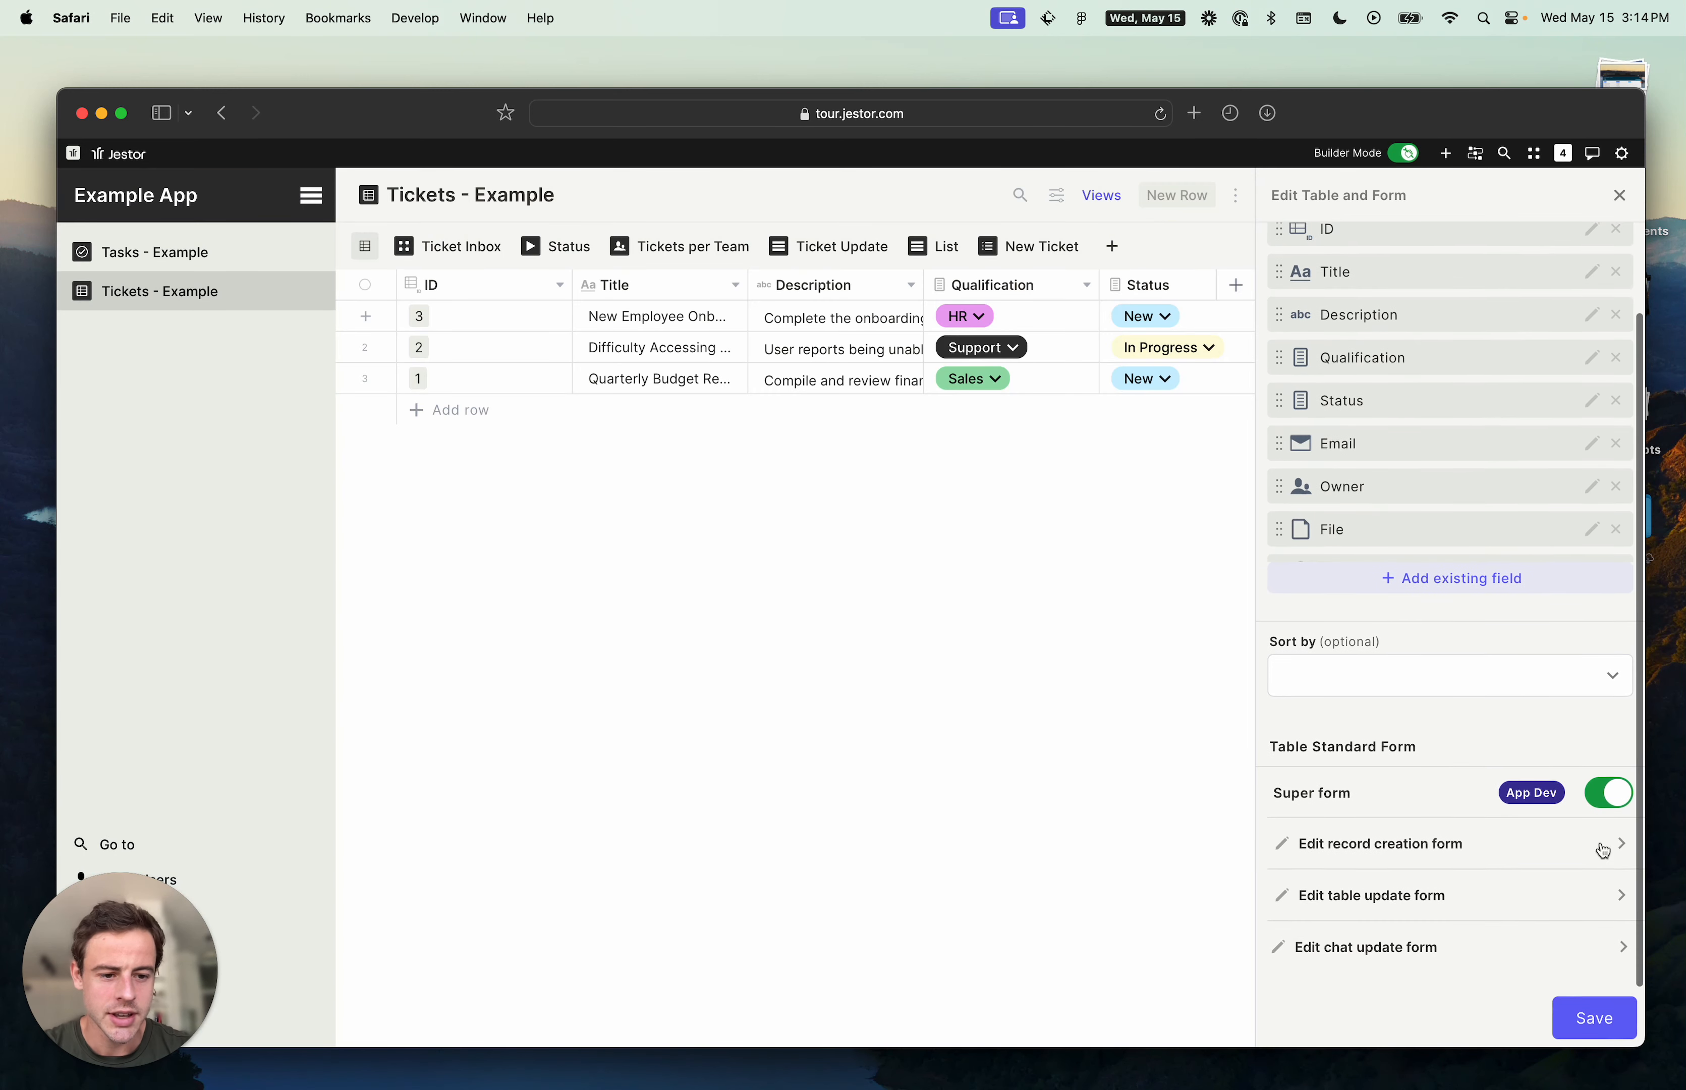
left_click(1568, 1033)
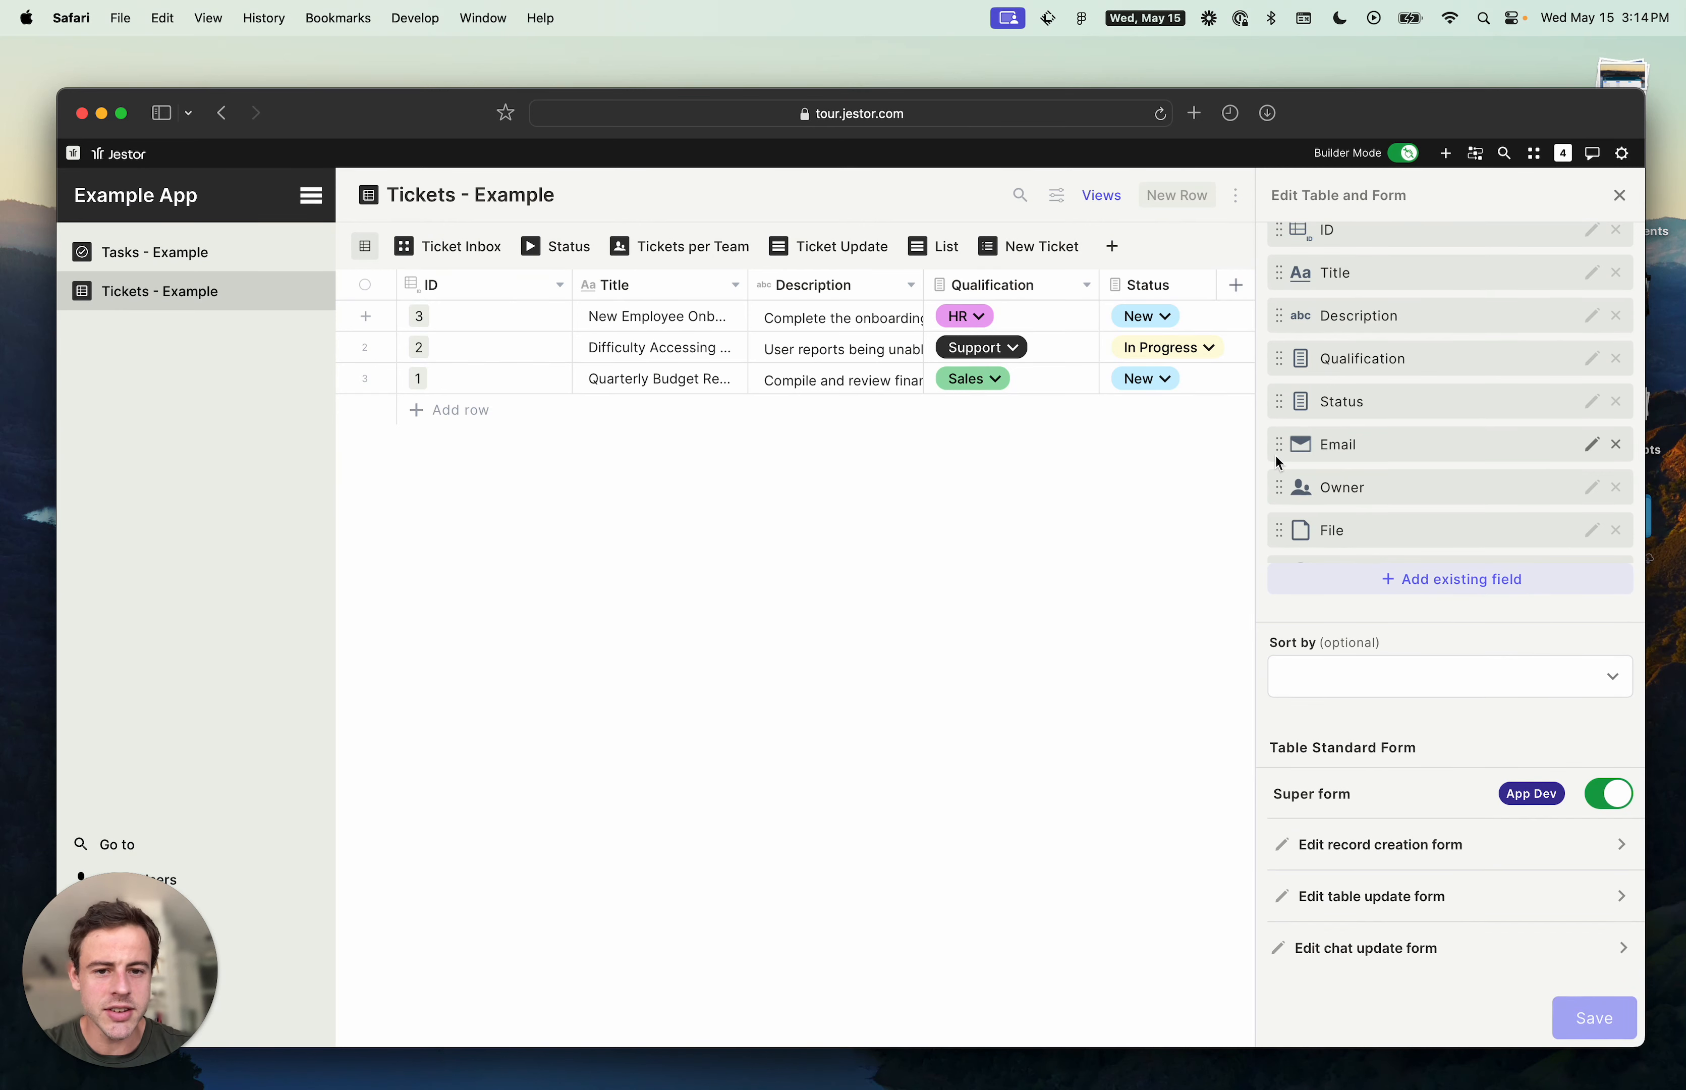
- Open the New Employee Onboarding ticket and scroll through the fields of its update form
left_click(556, 316)
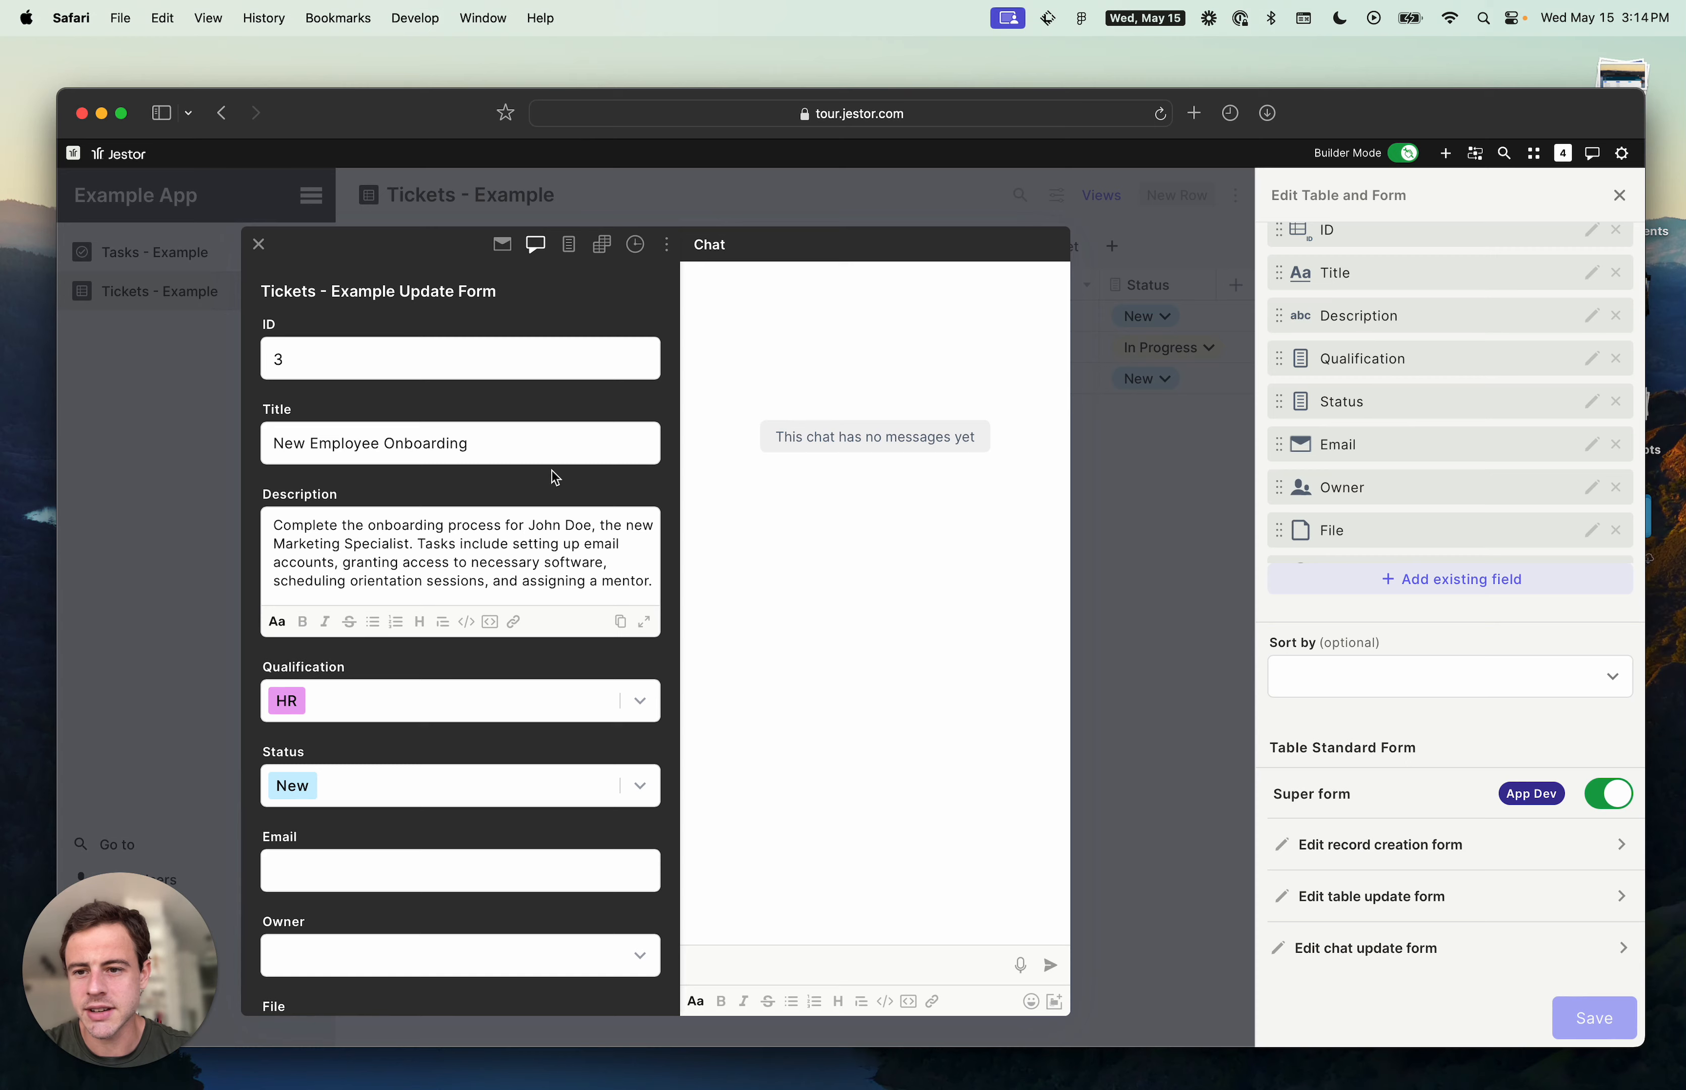
scroll(552, 470, "down", 10)
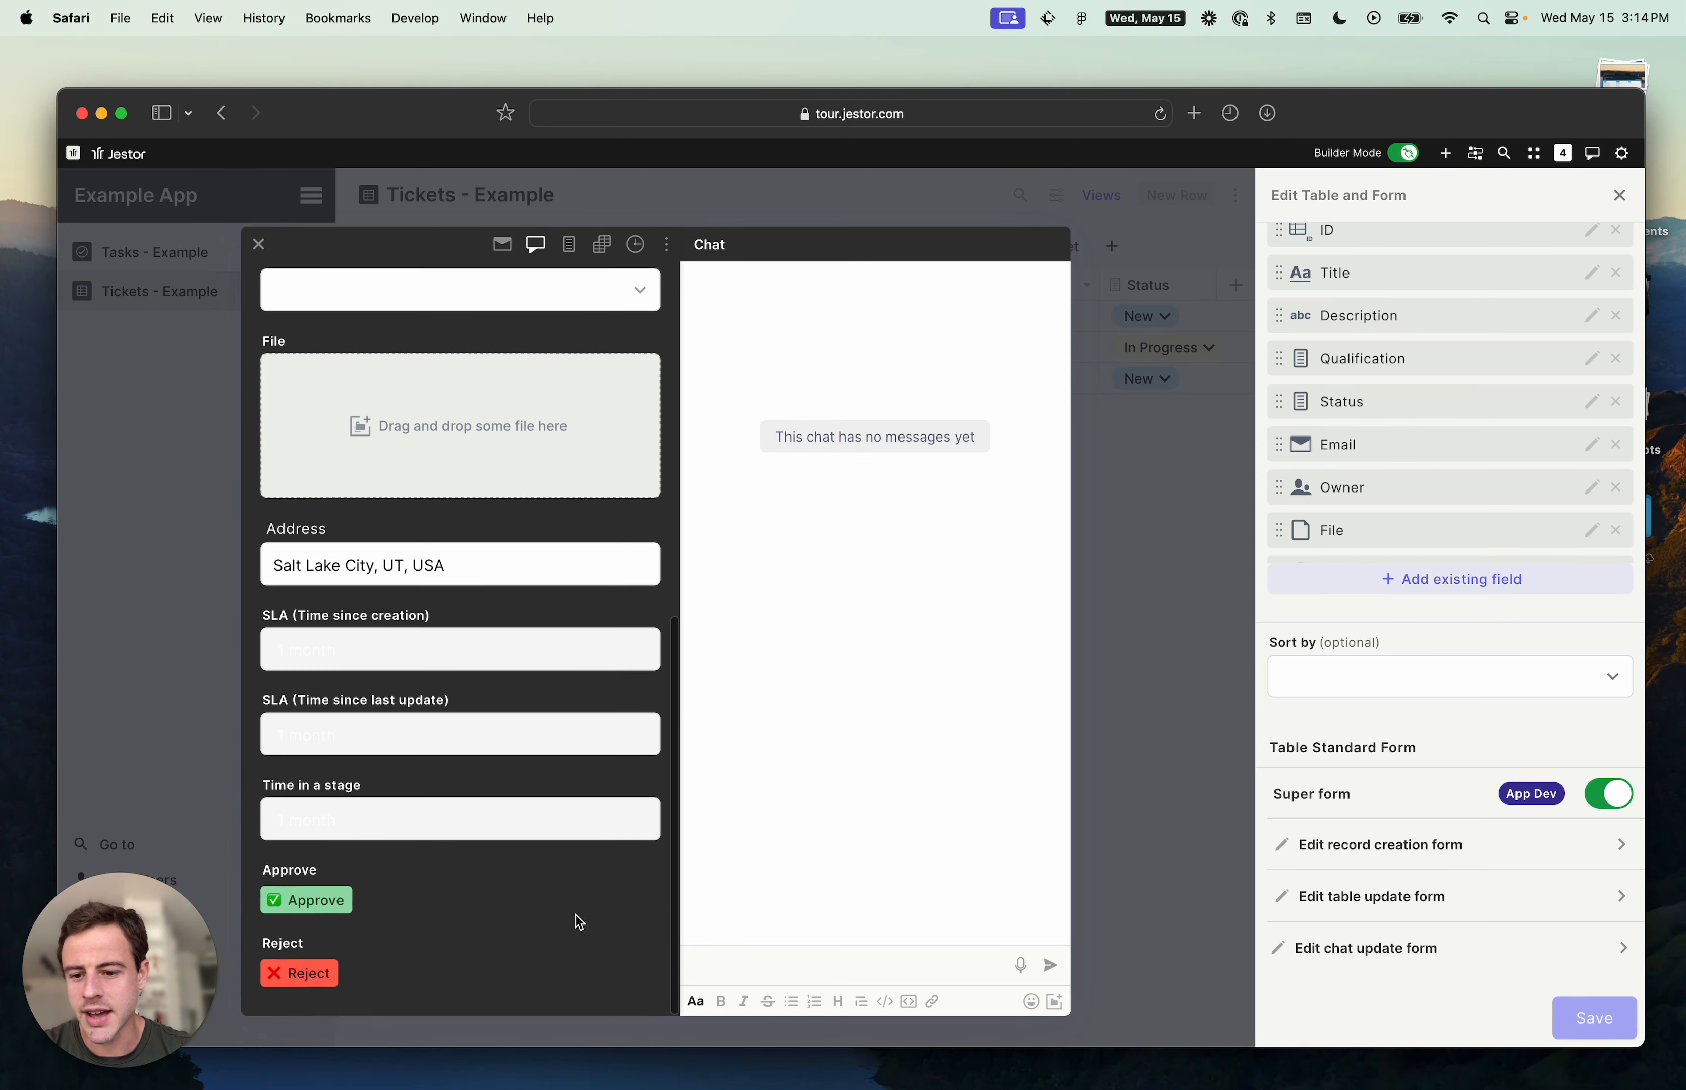
scroll(564, 895, "up", 10)
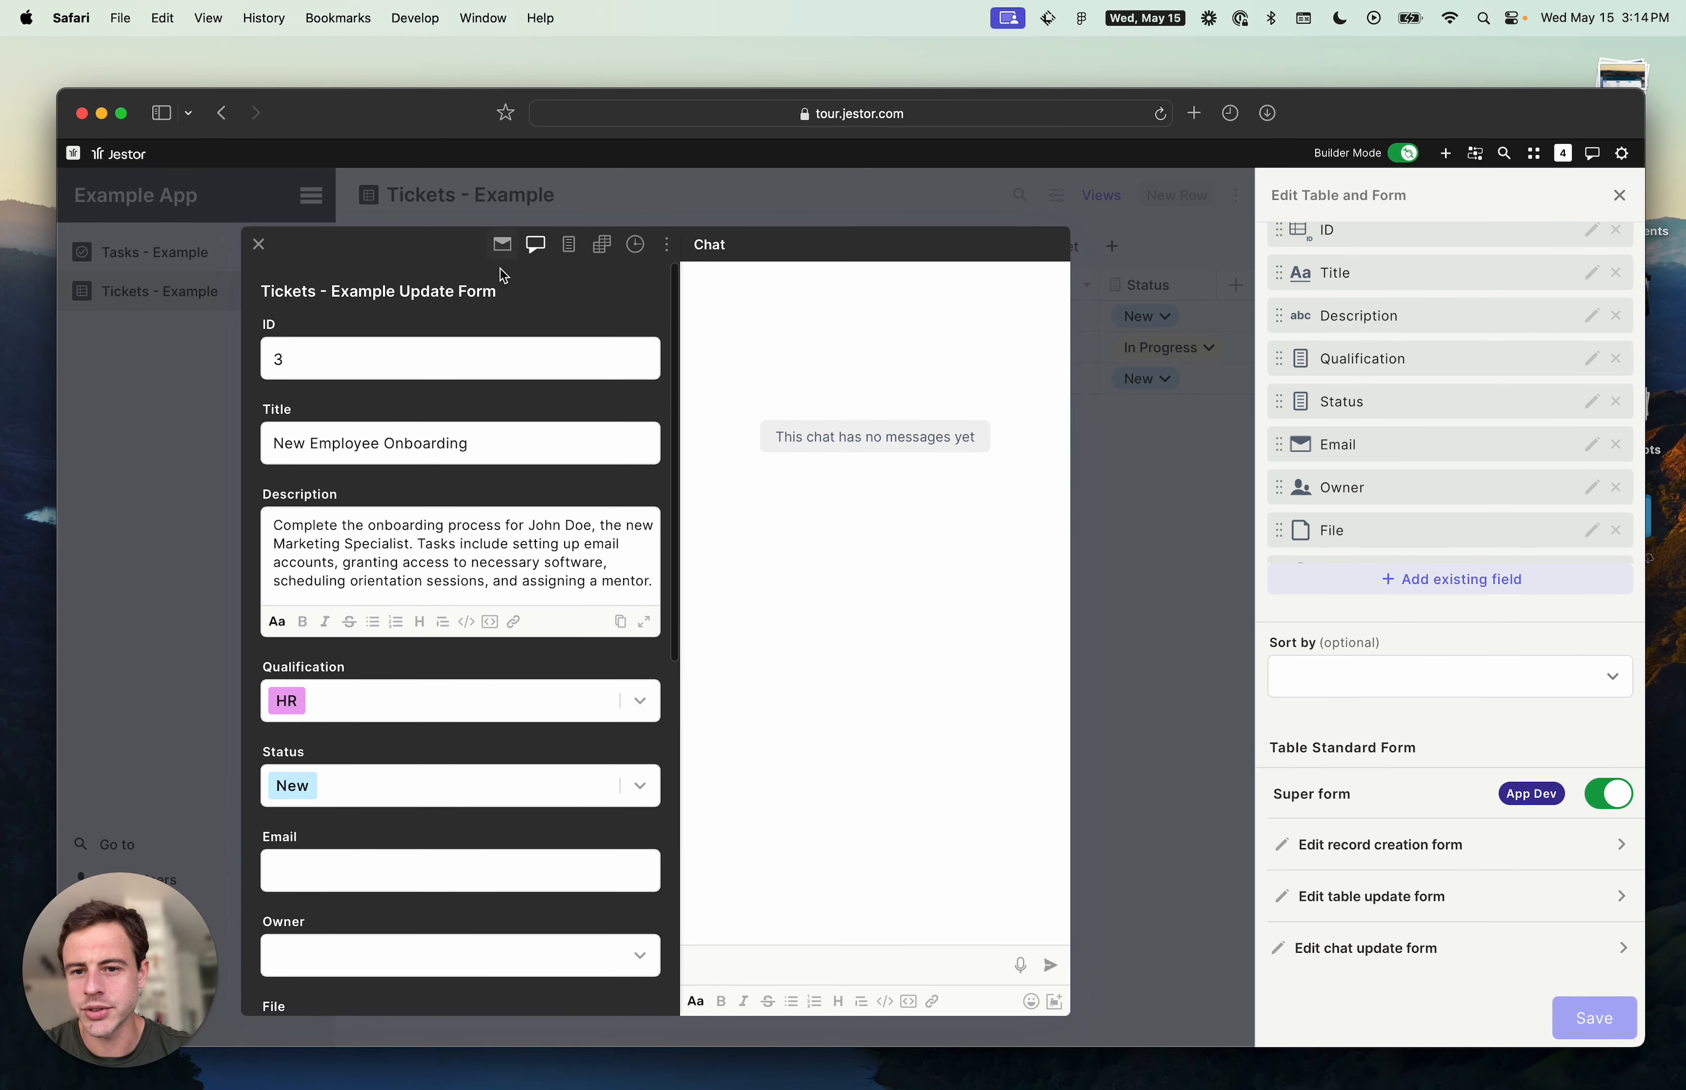
left_click(666, 248)
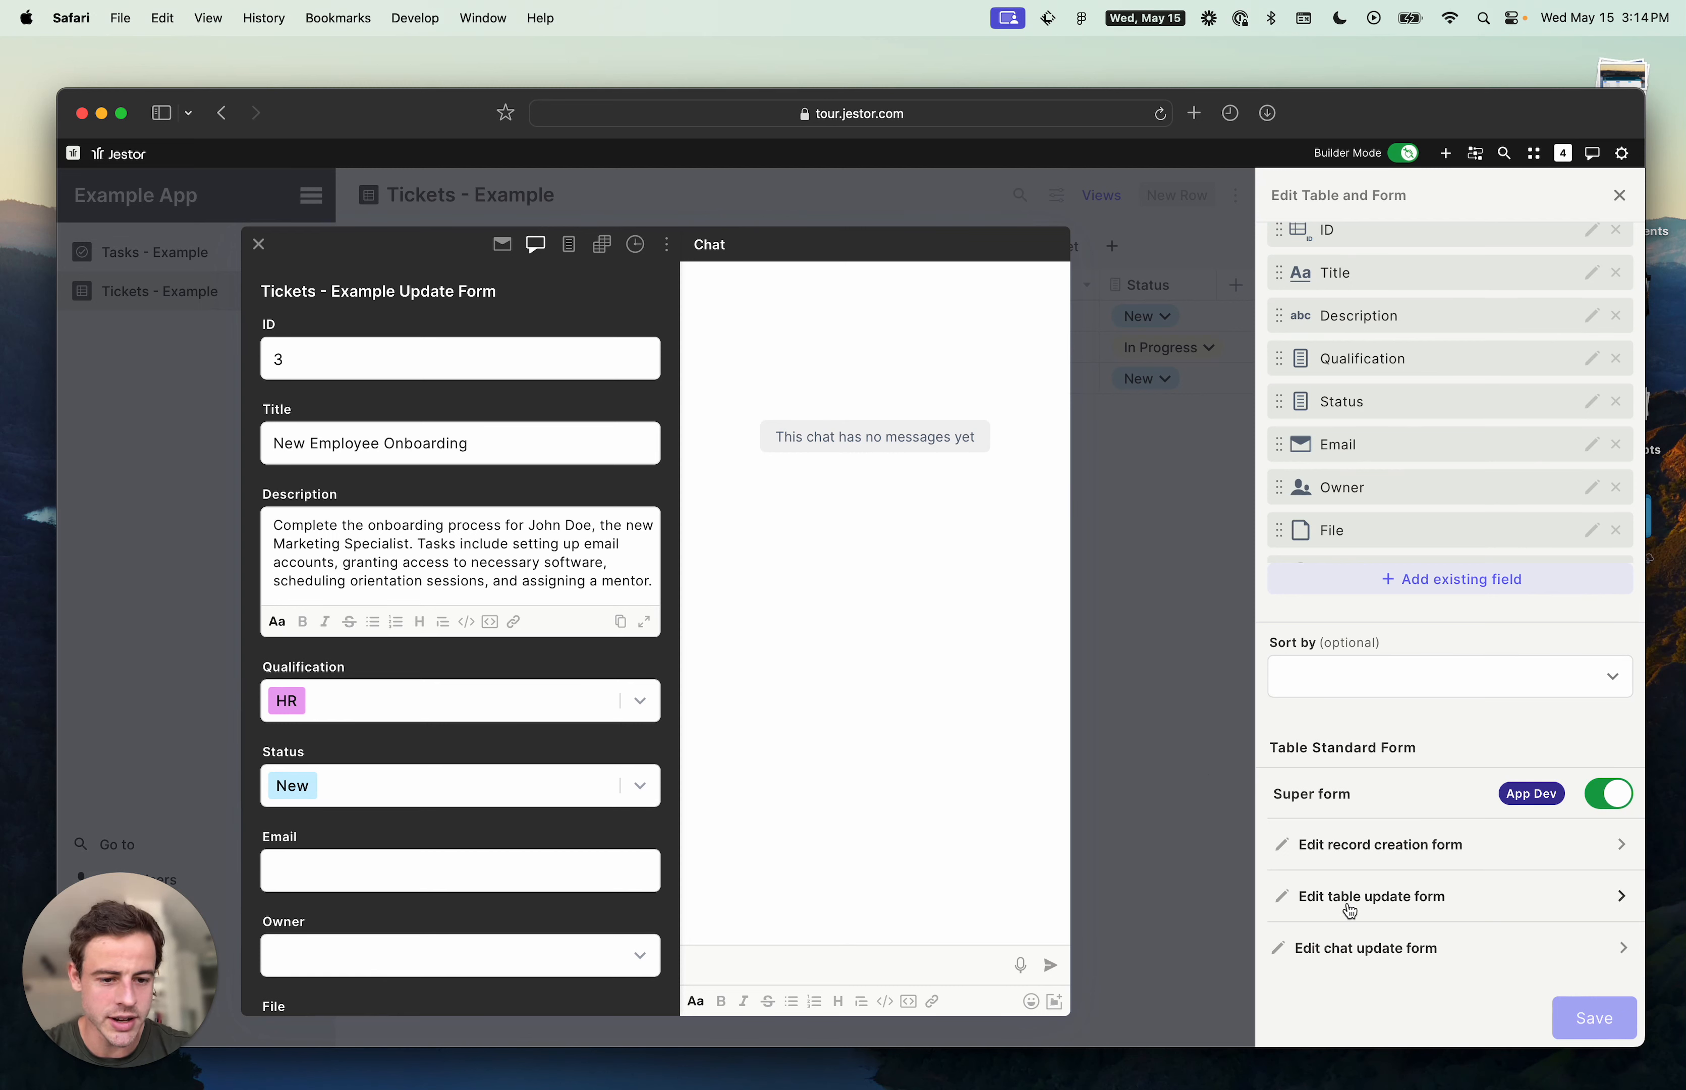
- In the table update form's custom form, remove the Email, Owner, File, Address, SLA and Time in a stage fields
left_click(1410, 909)
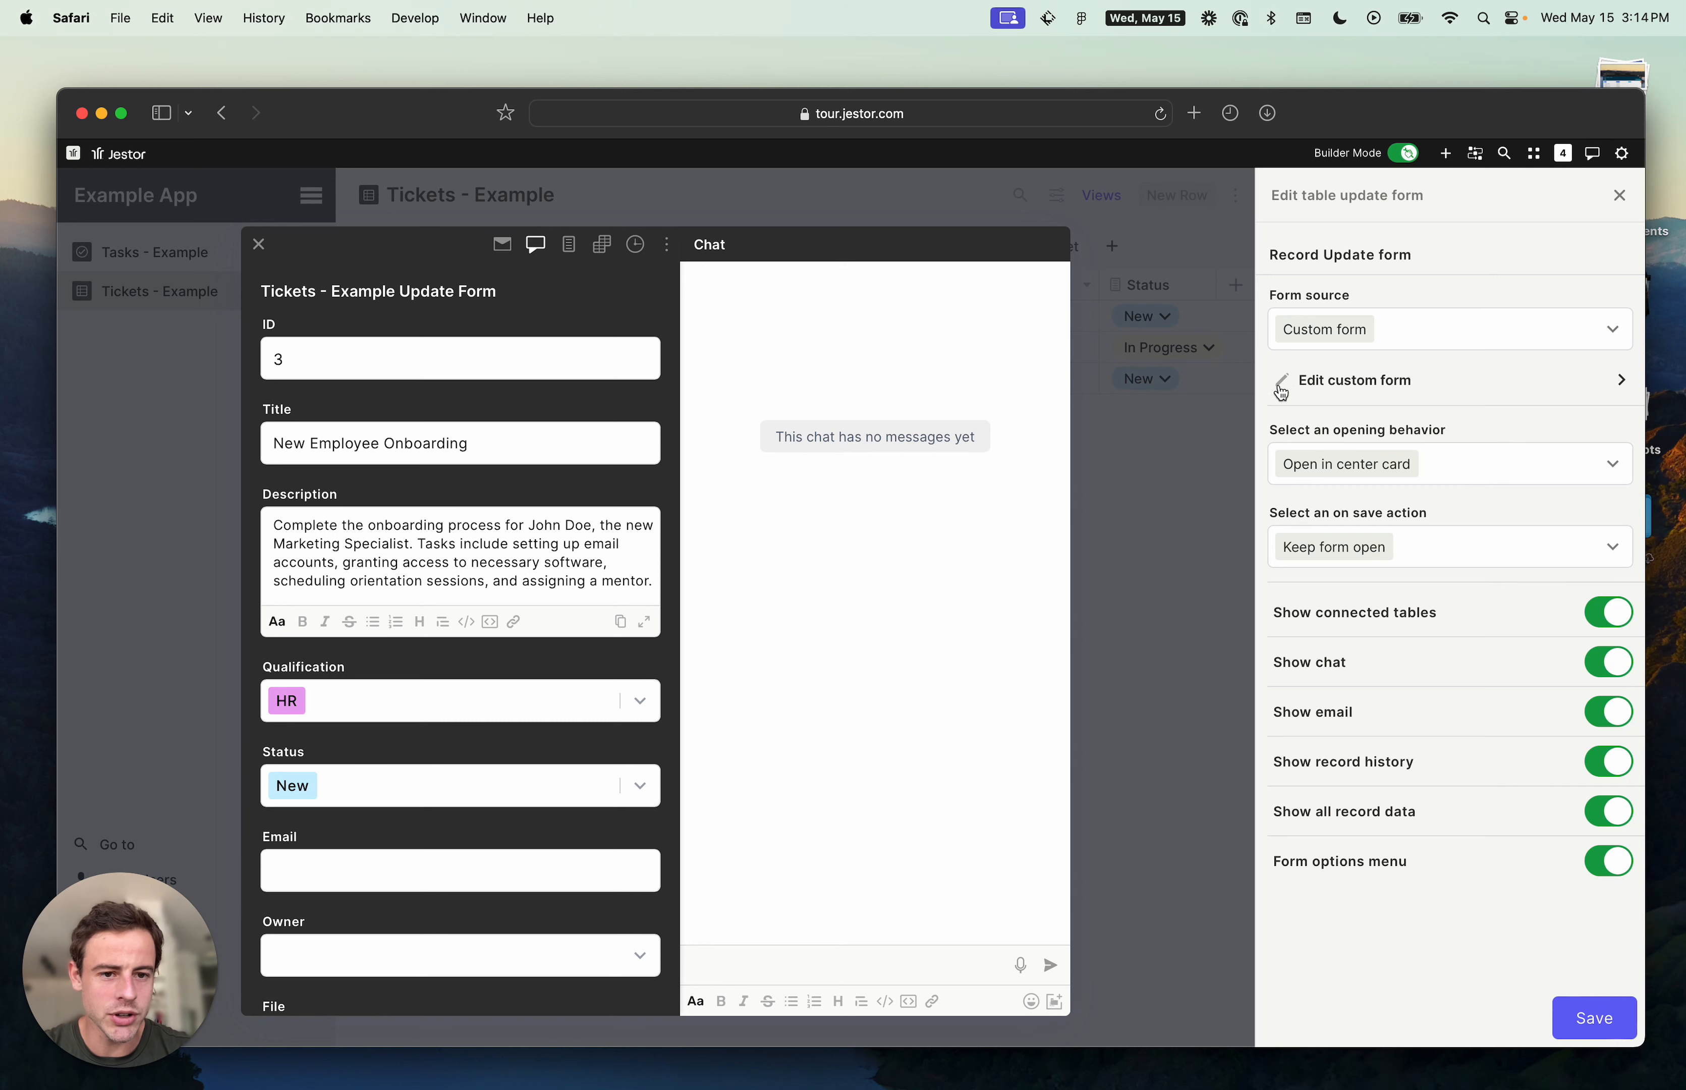
left_click(1546, 396)
scroll(1523, 568, "down", 3)
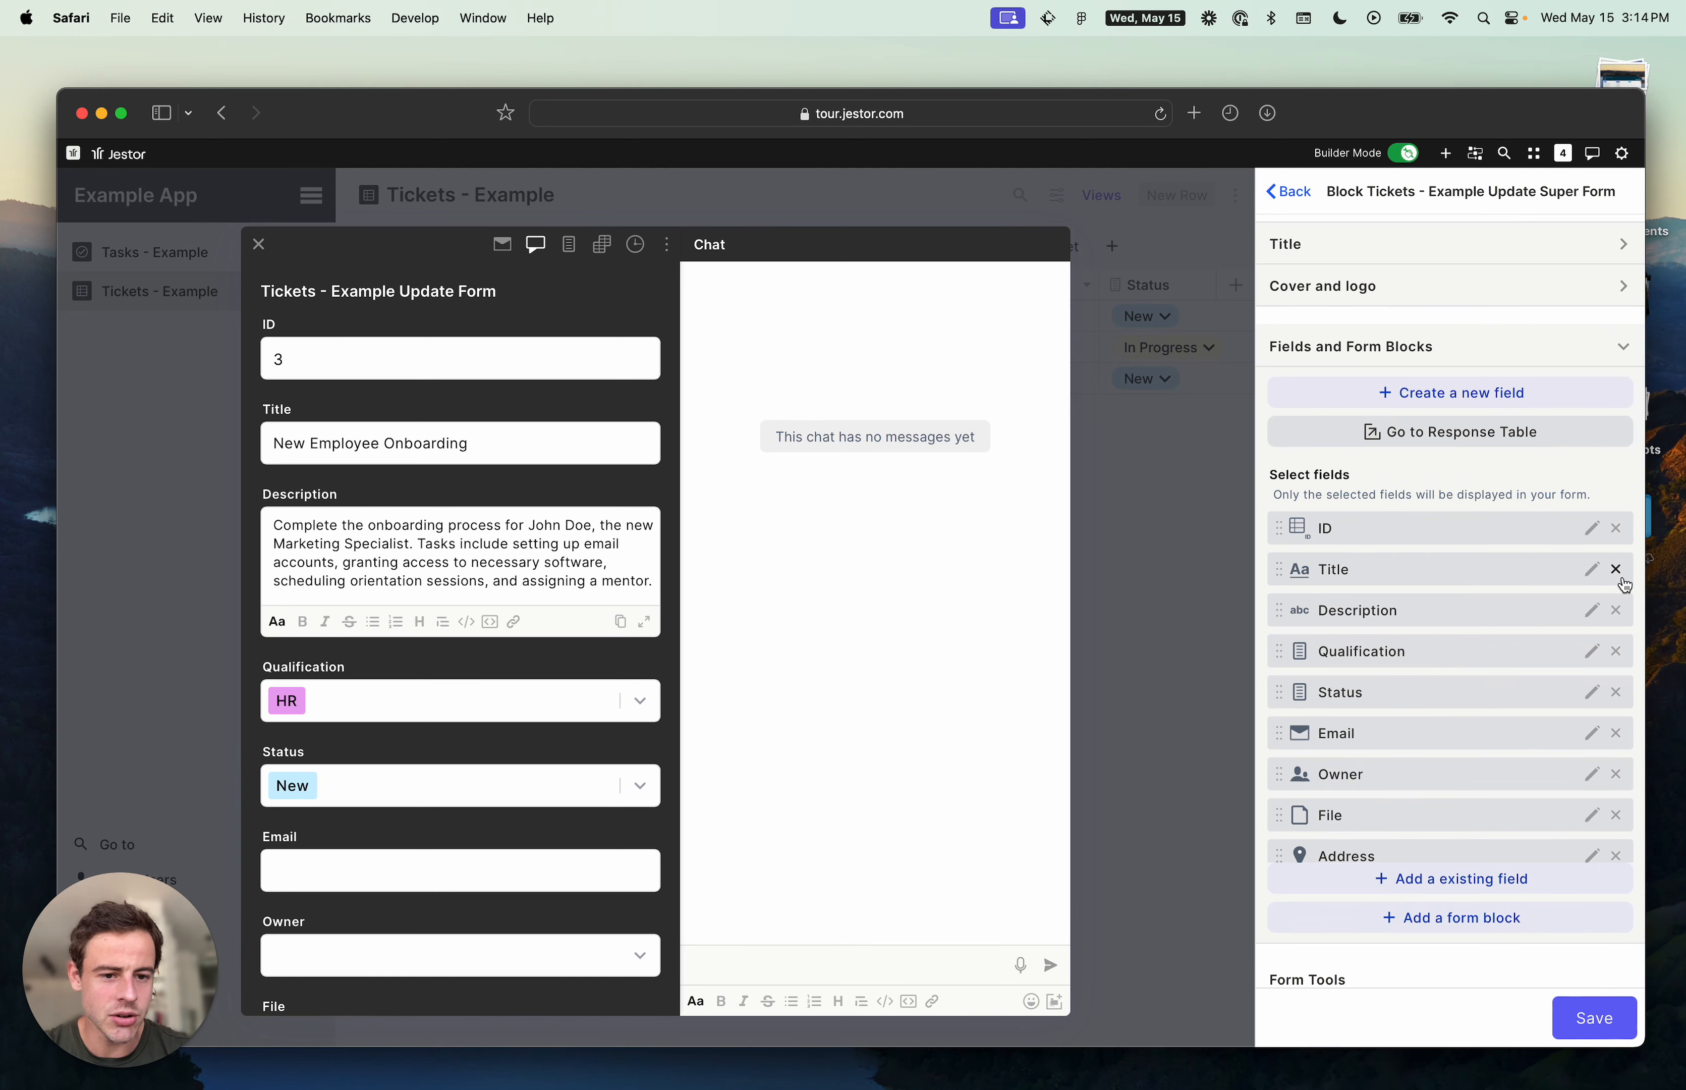
left_click(1618, 735)
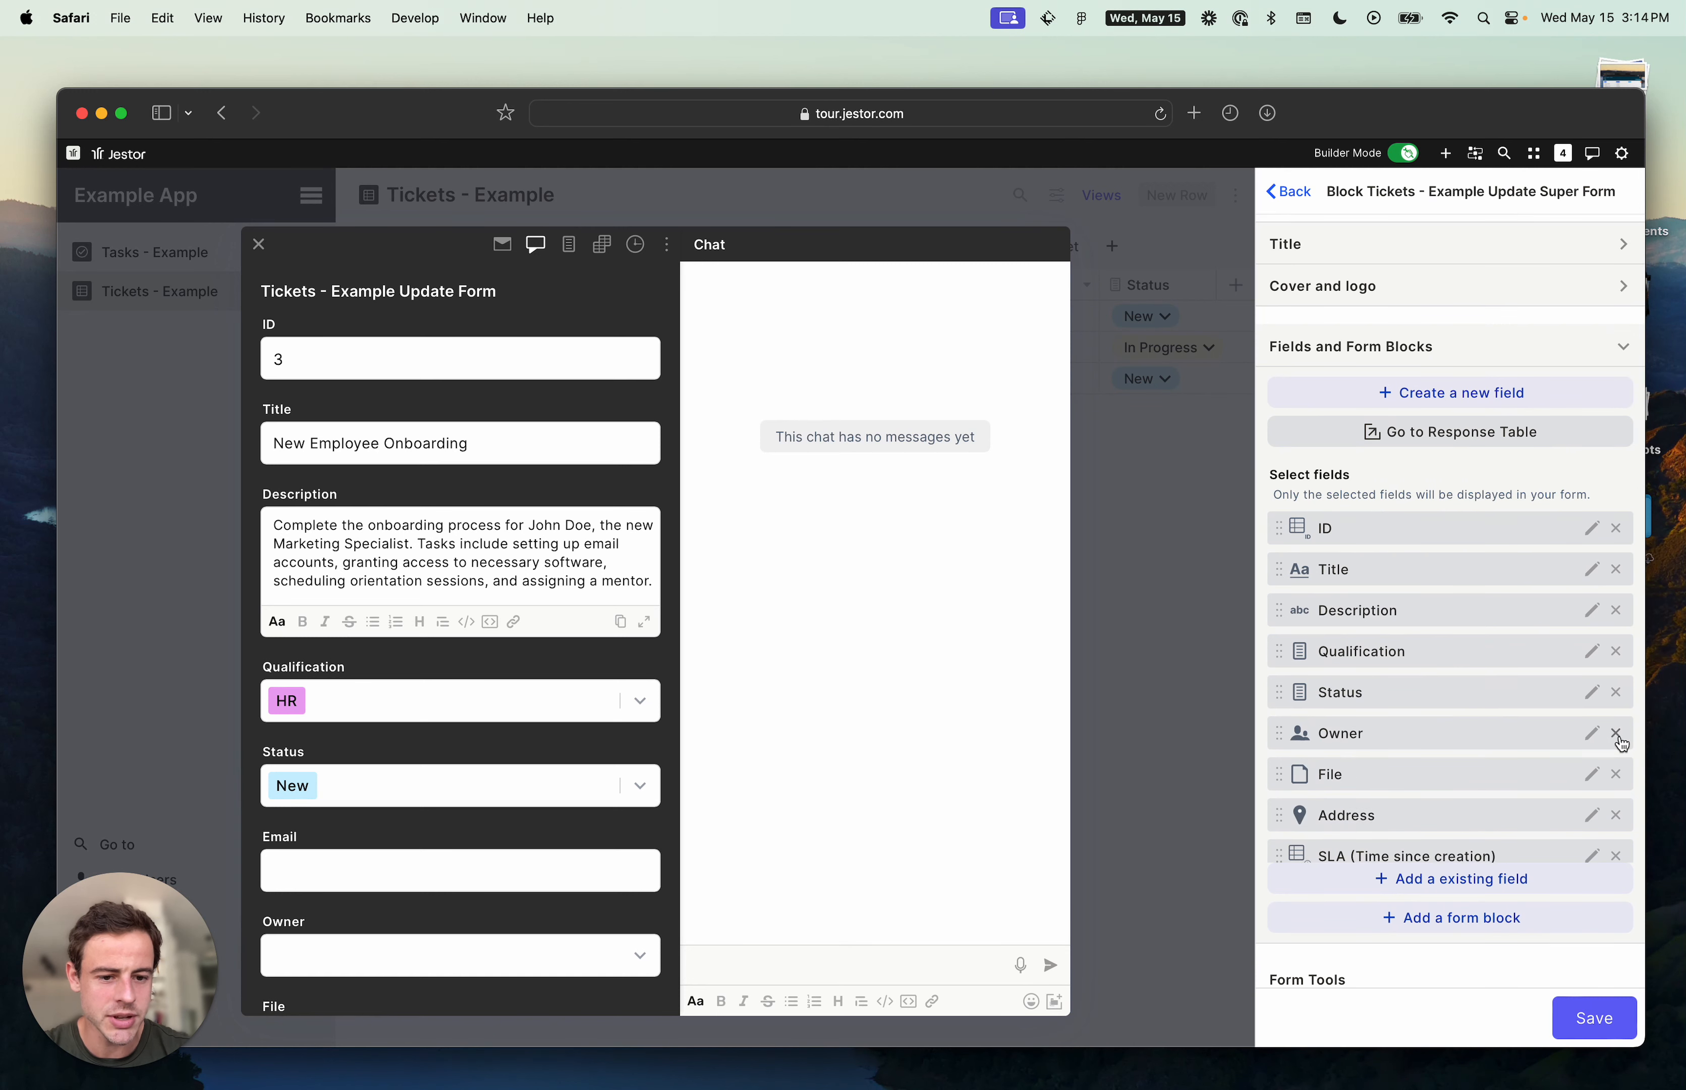
left_click(1618, 734)
left_click(1618, 734)
left_click(1618, 733)
left_click(1617, 734)
left_click(1618, 734)
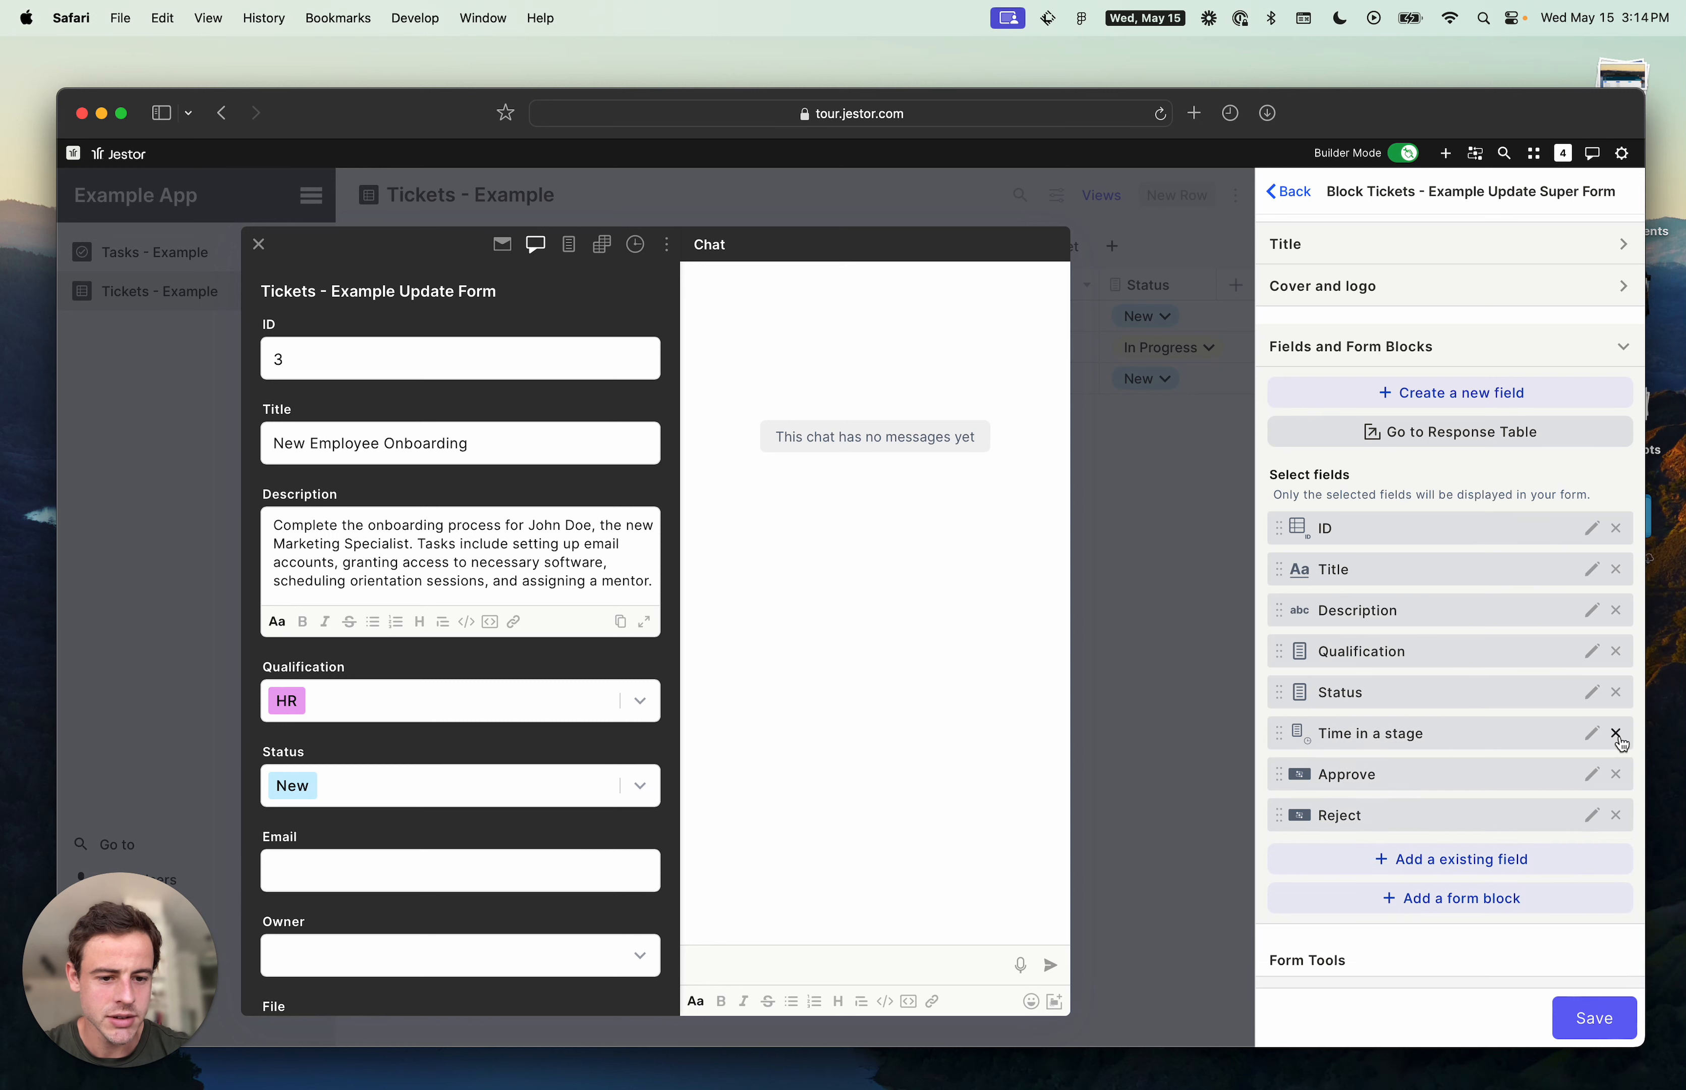
left_click(1618, 734)
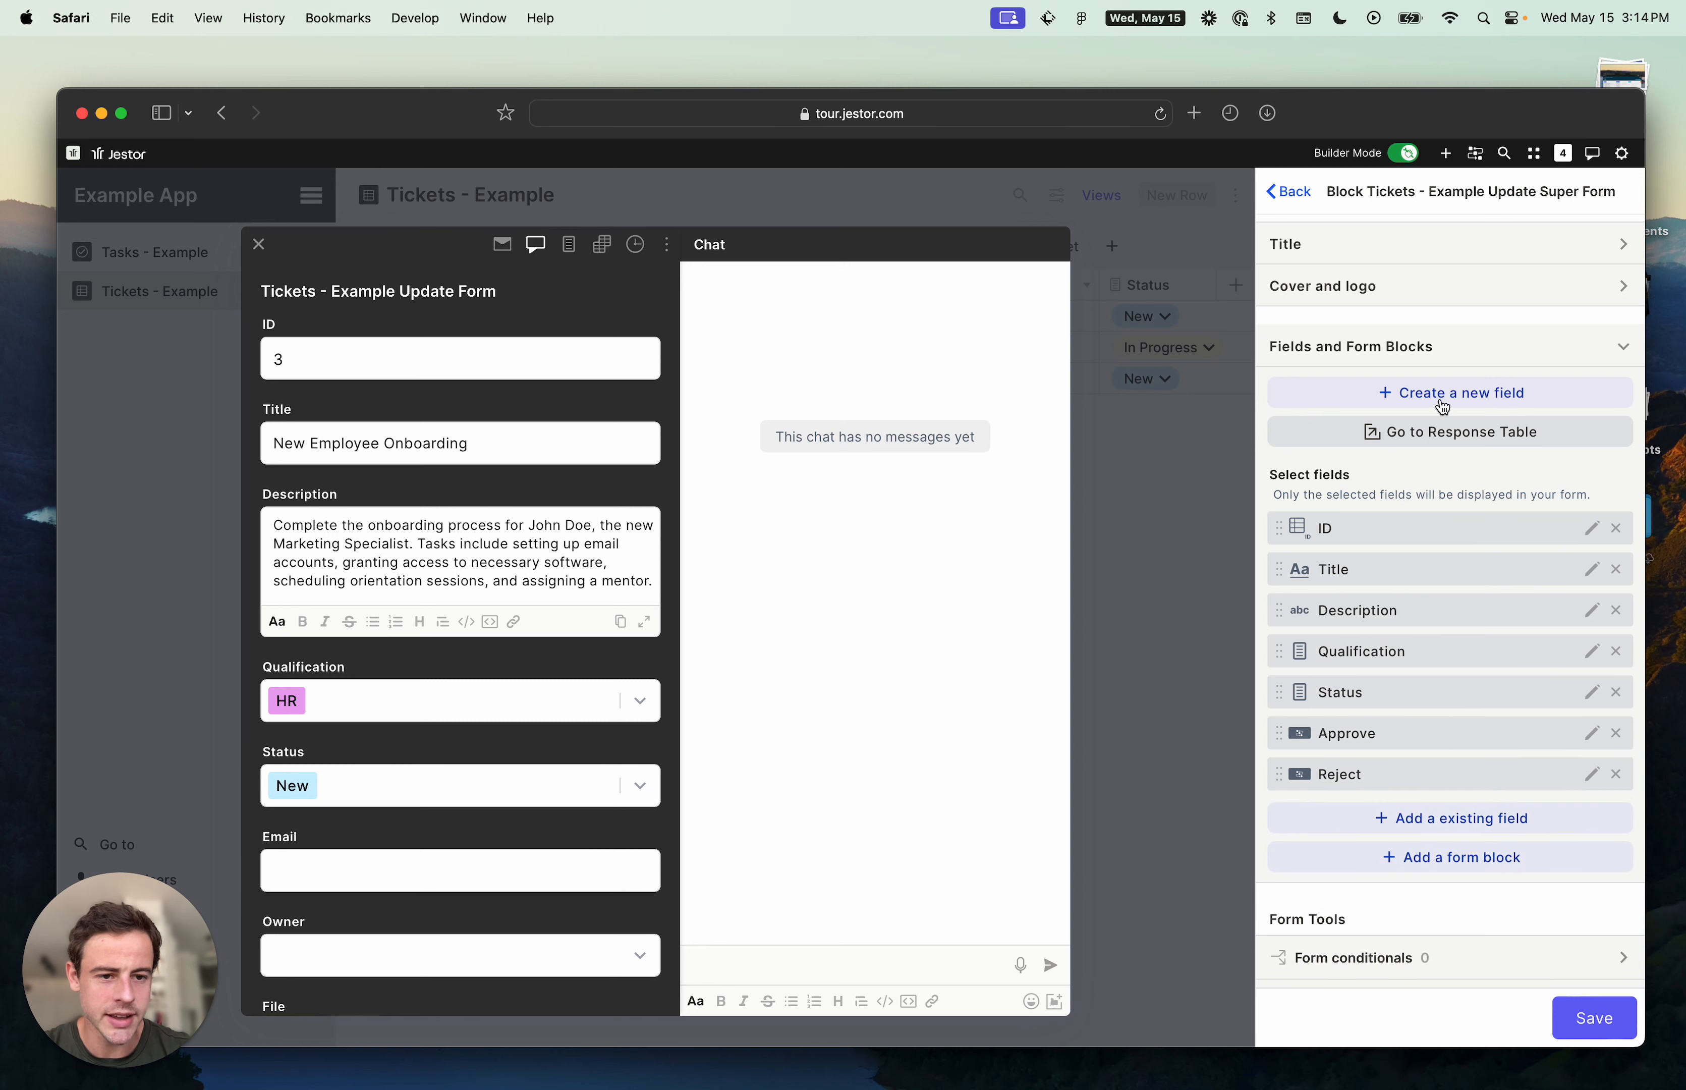
- Add an Inline form block and extend it to wrap the Approve and Reject buttons
left_click(1427, 860)
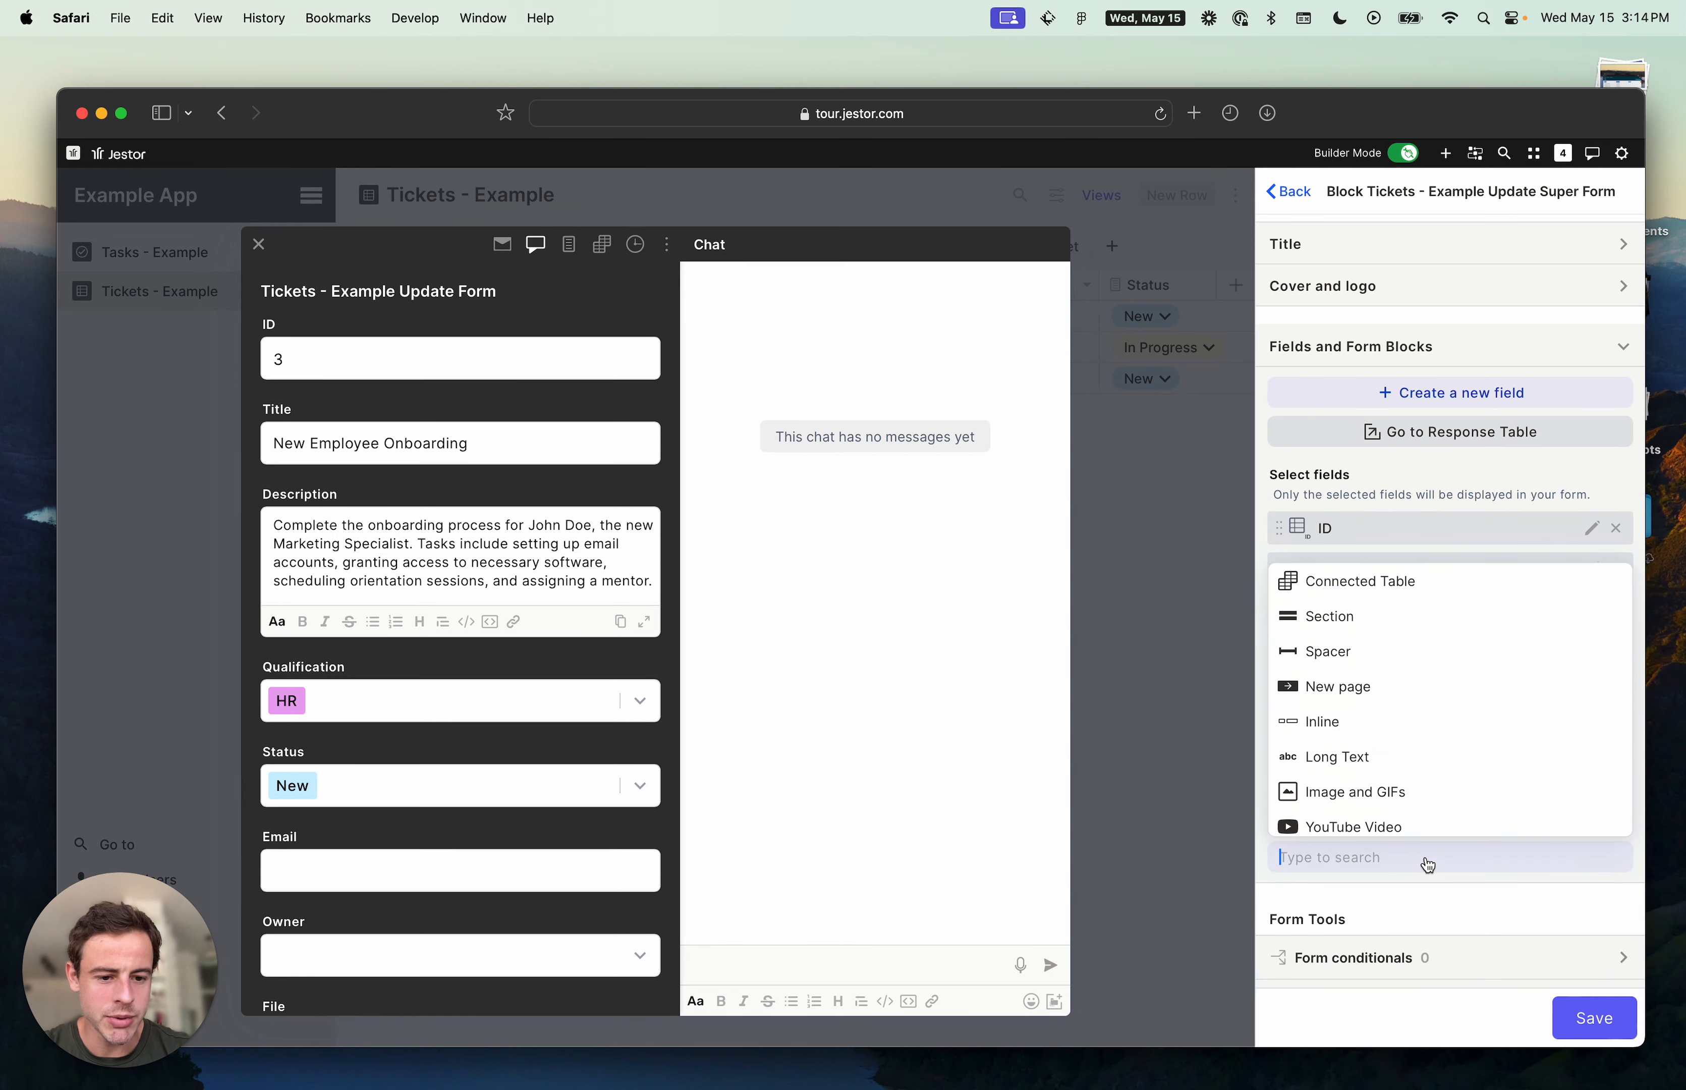
left_click(1373, 720)
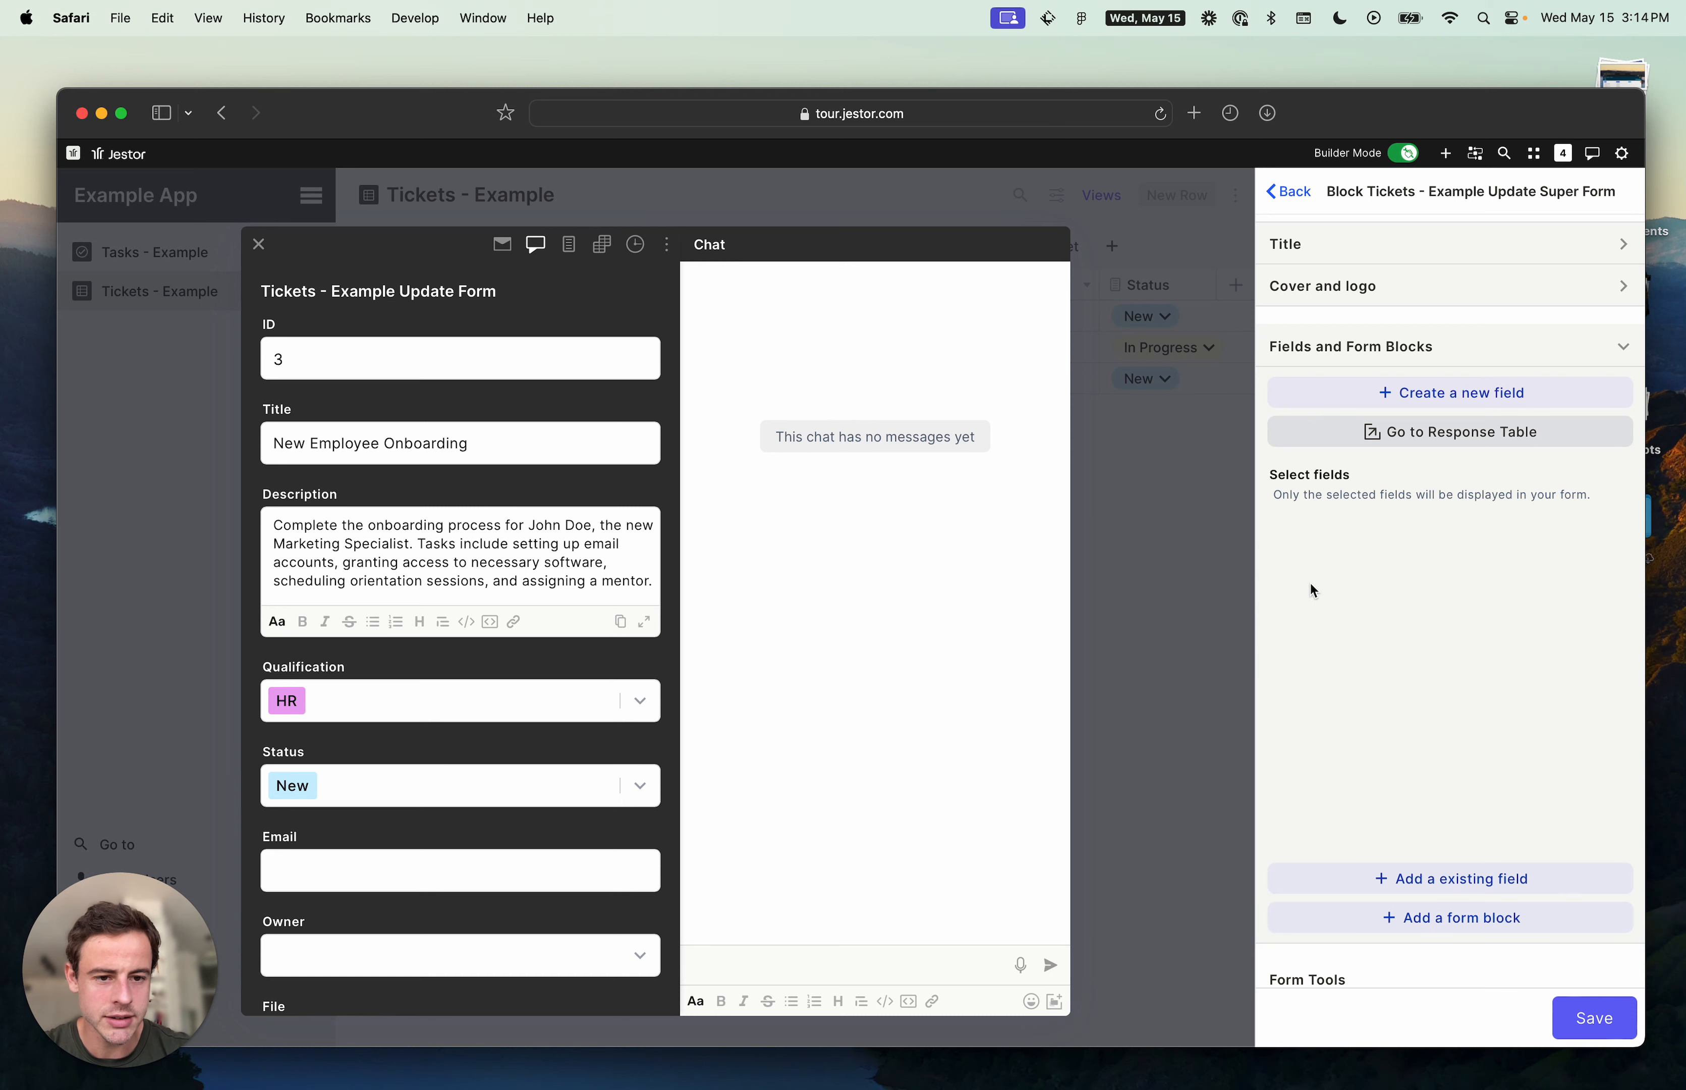
left_click_drag(1273, 909, 1275, 830)
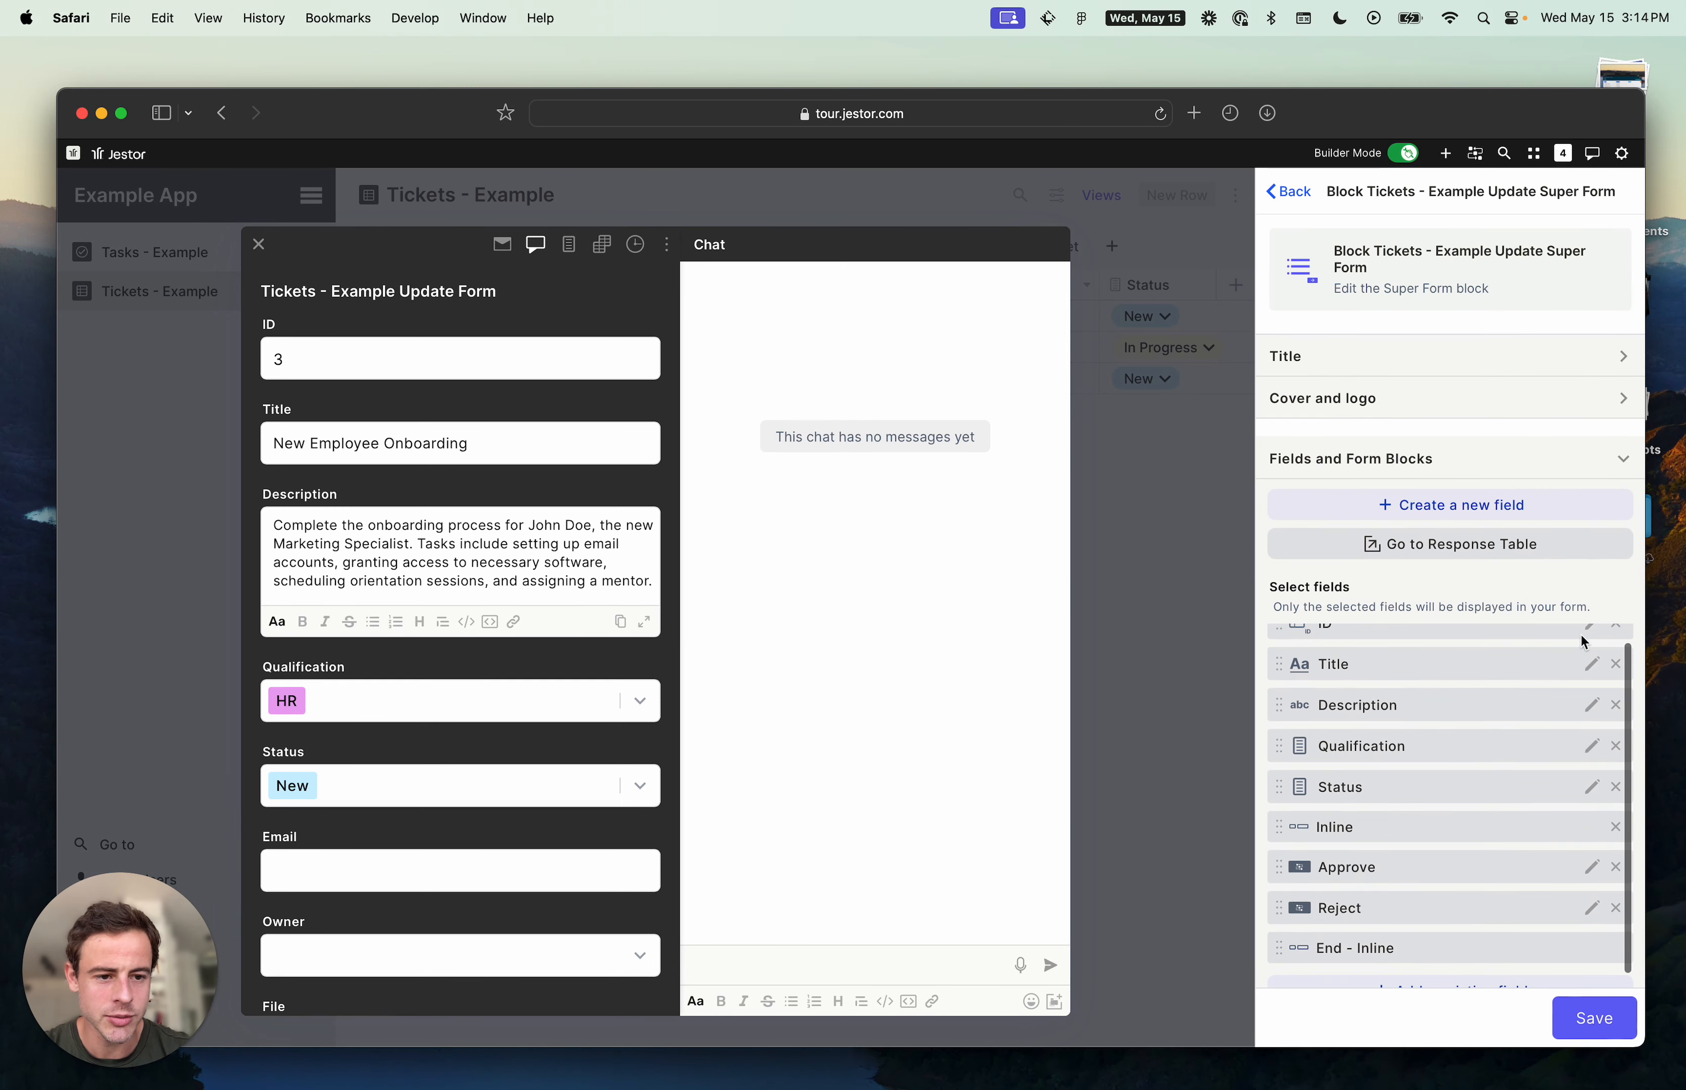
- Set the form's background color to light blue #eaf1fd and save the custom form and update form settings
scroll(1570, 640, "down", 10)
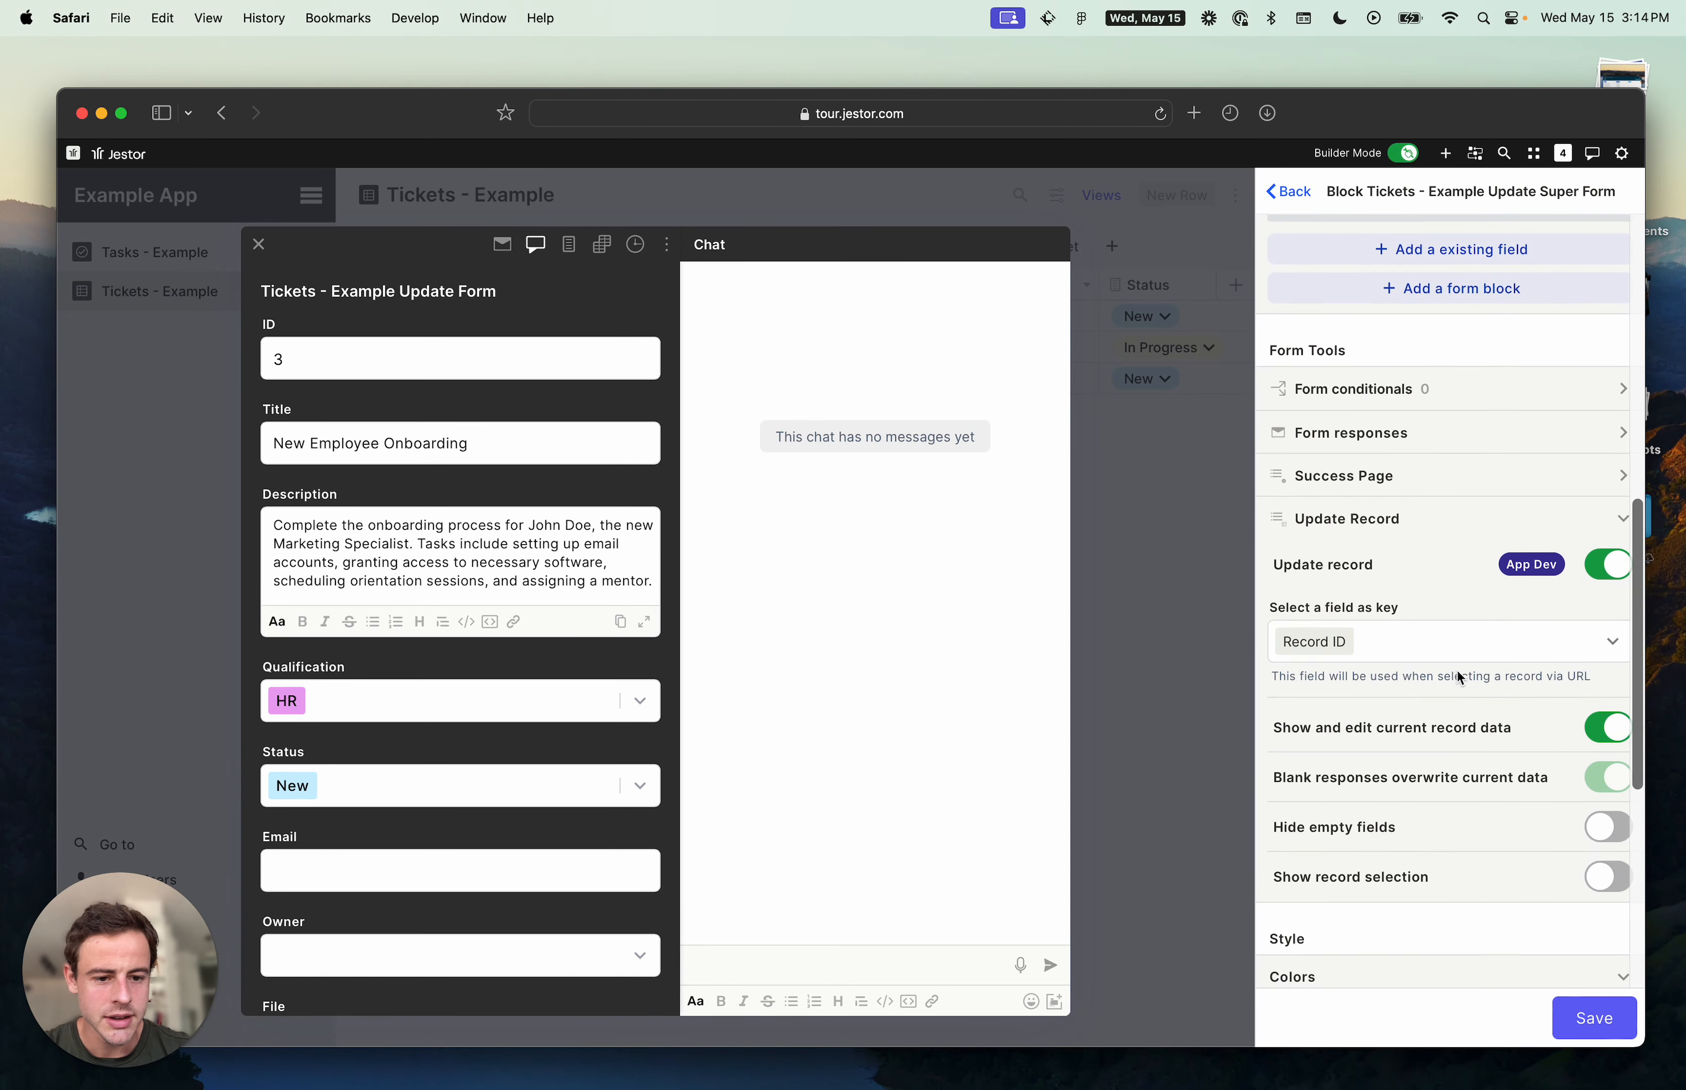
scroll(1458, 676, "down", 7)
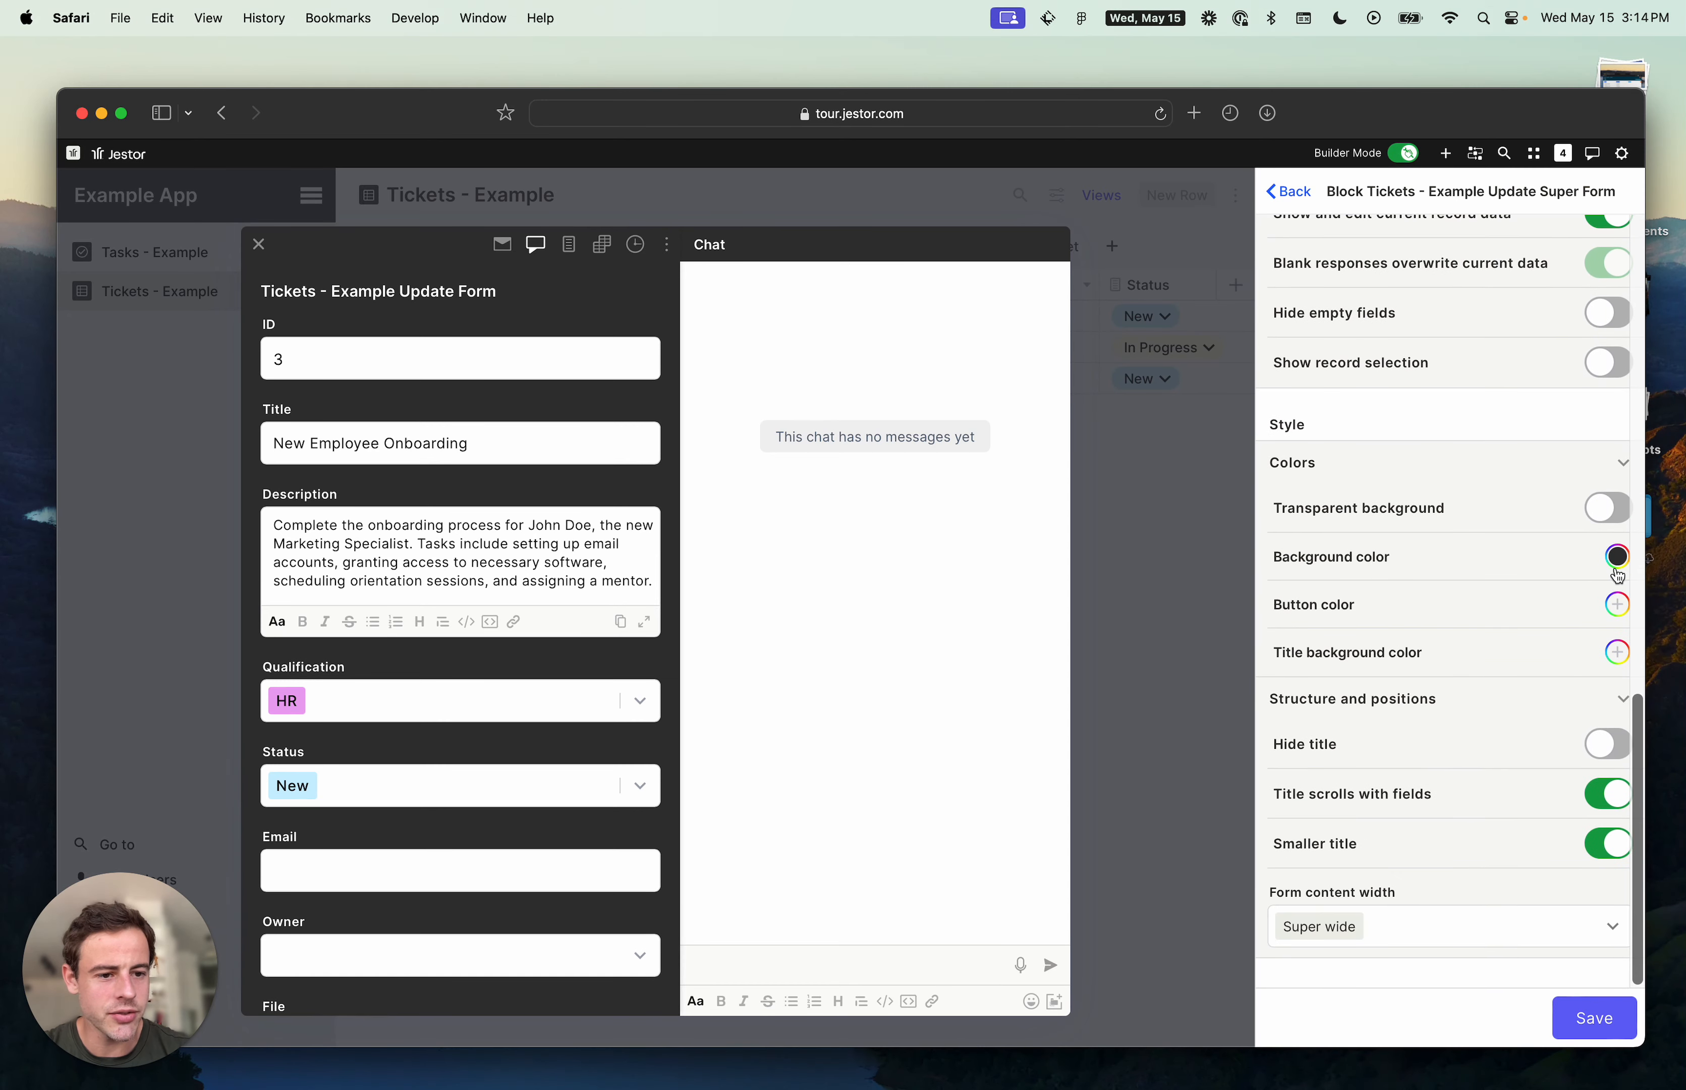
left_click(1617, 564)
left_click(1318, 342)
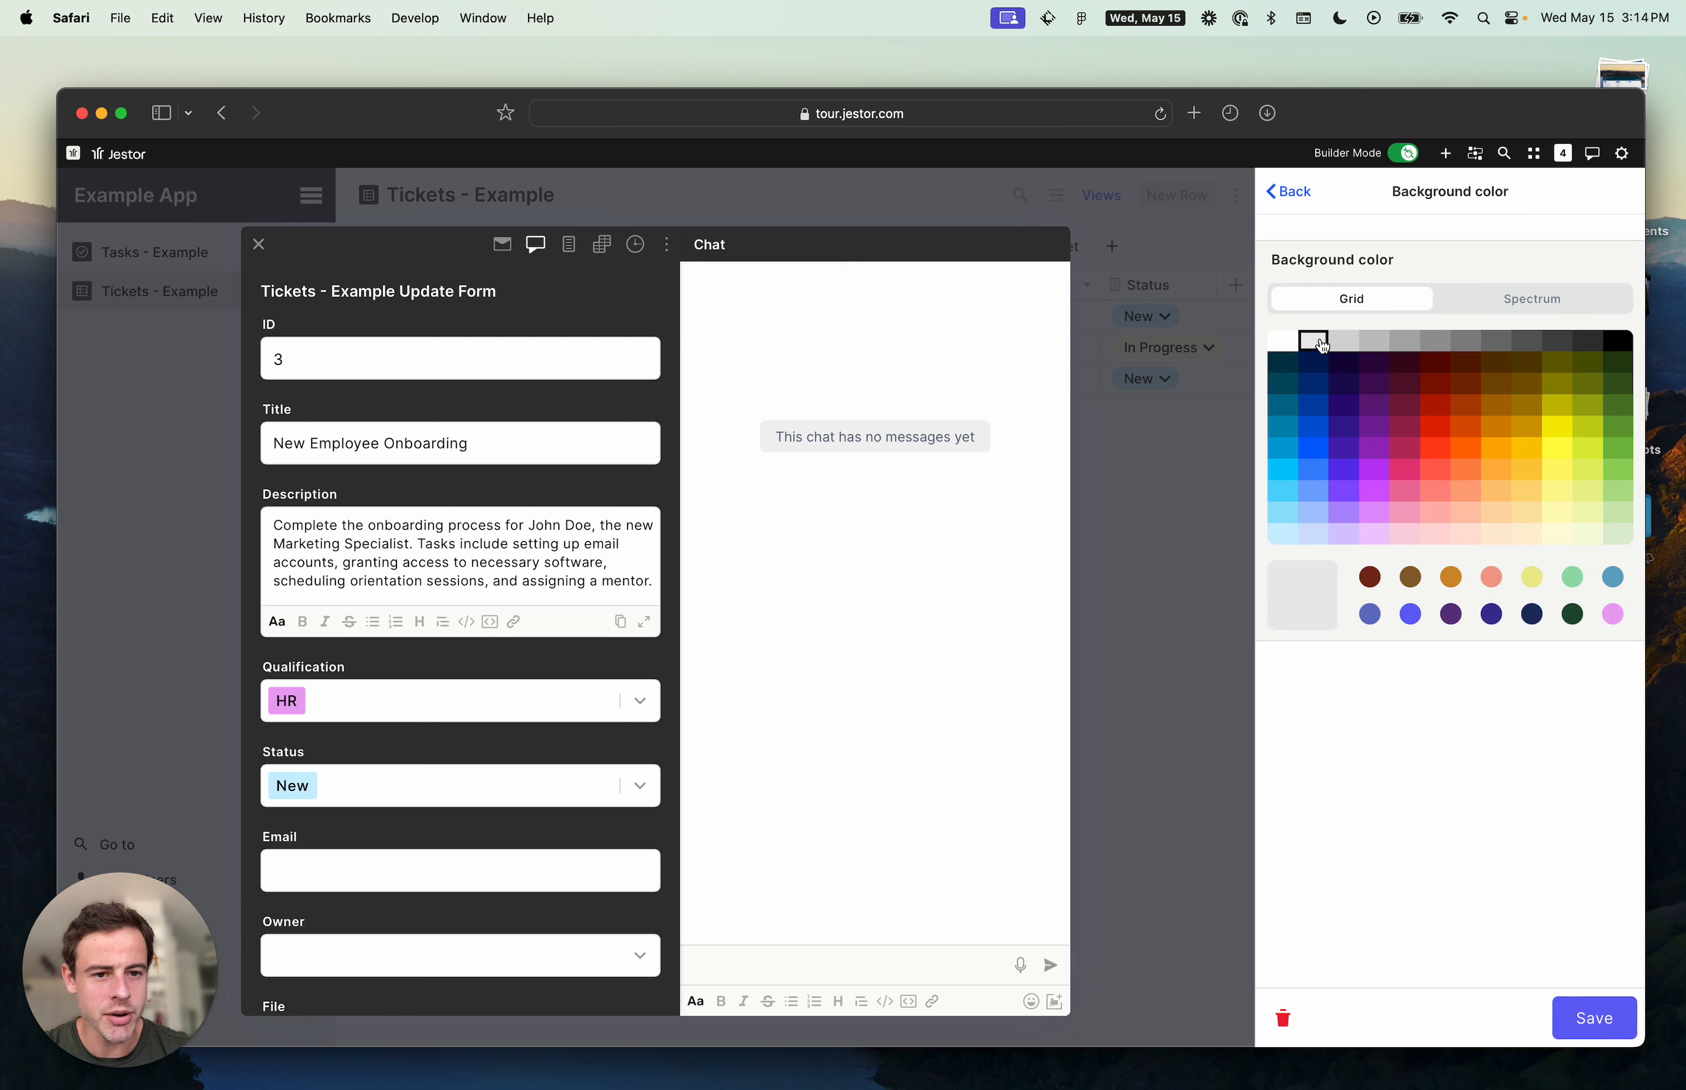
left_click(1318, 540)
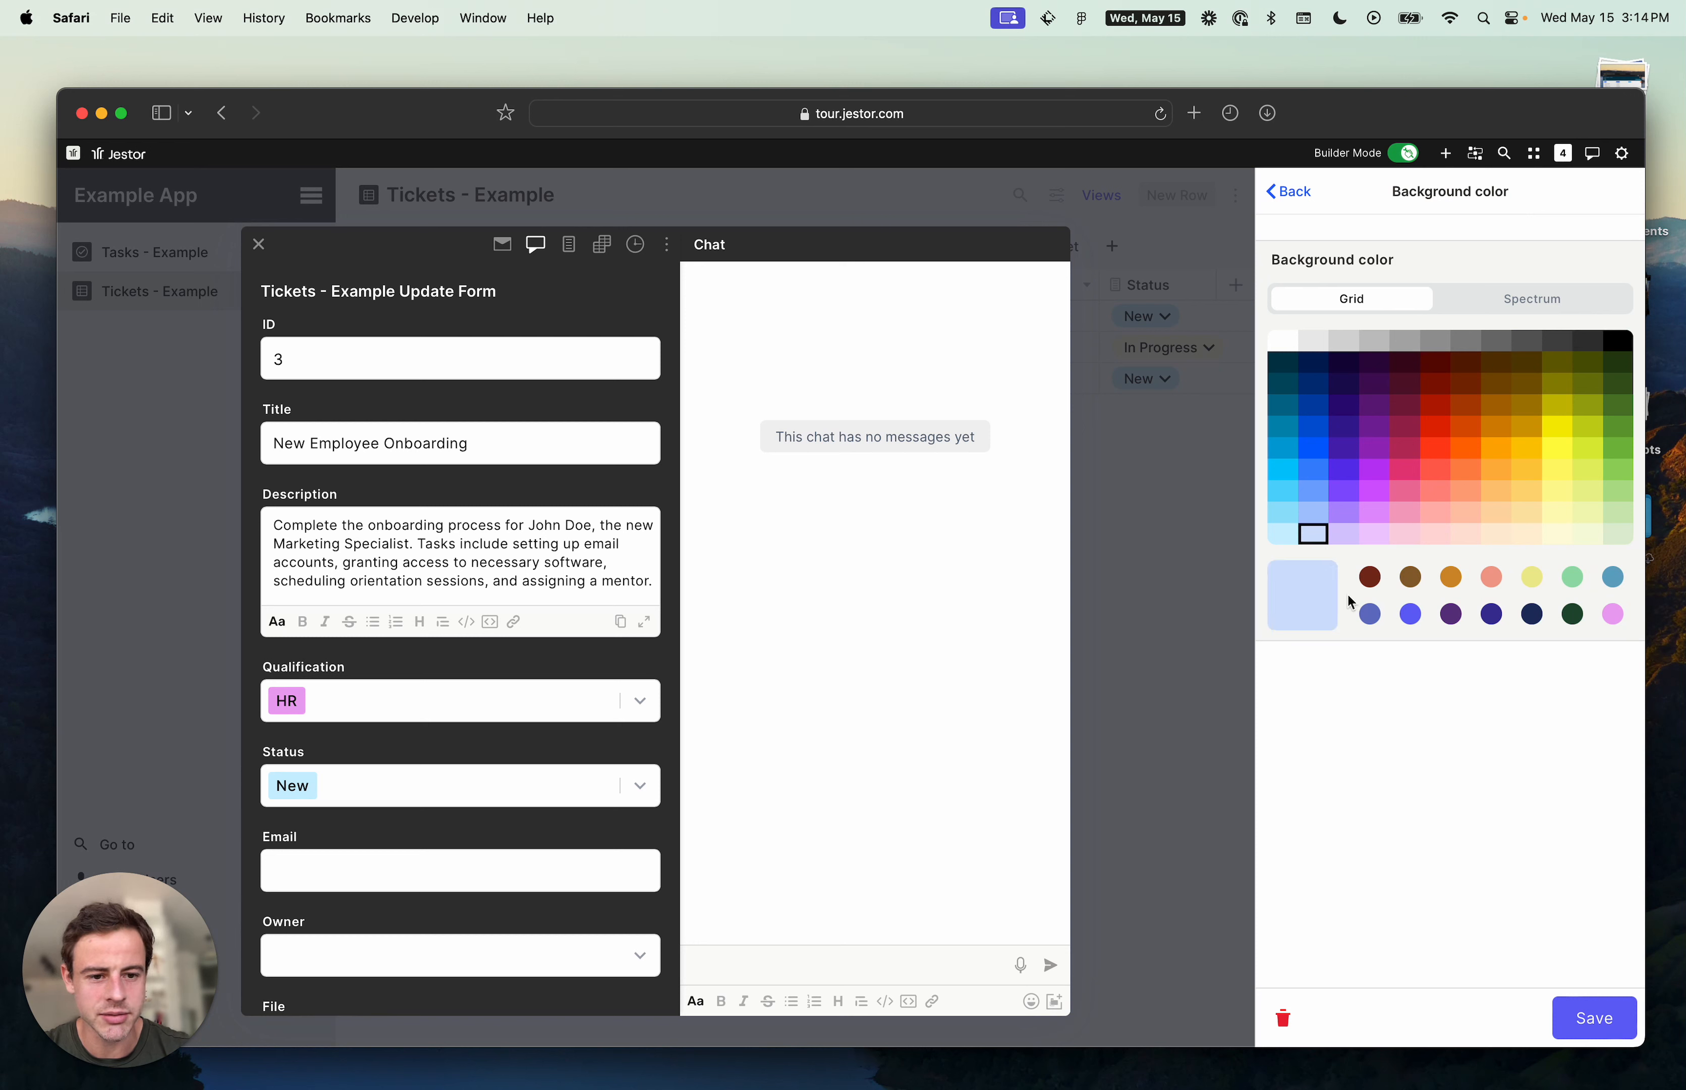
left_click(1530, 300)
left_click(1295, 331)
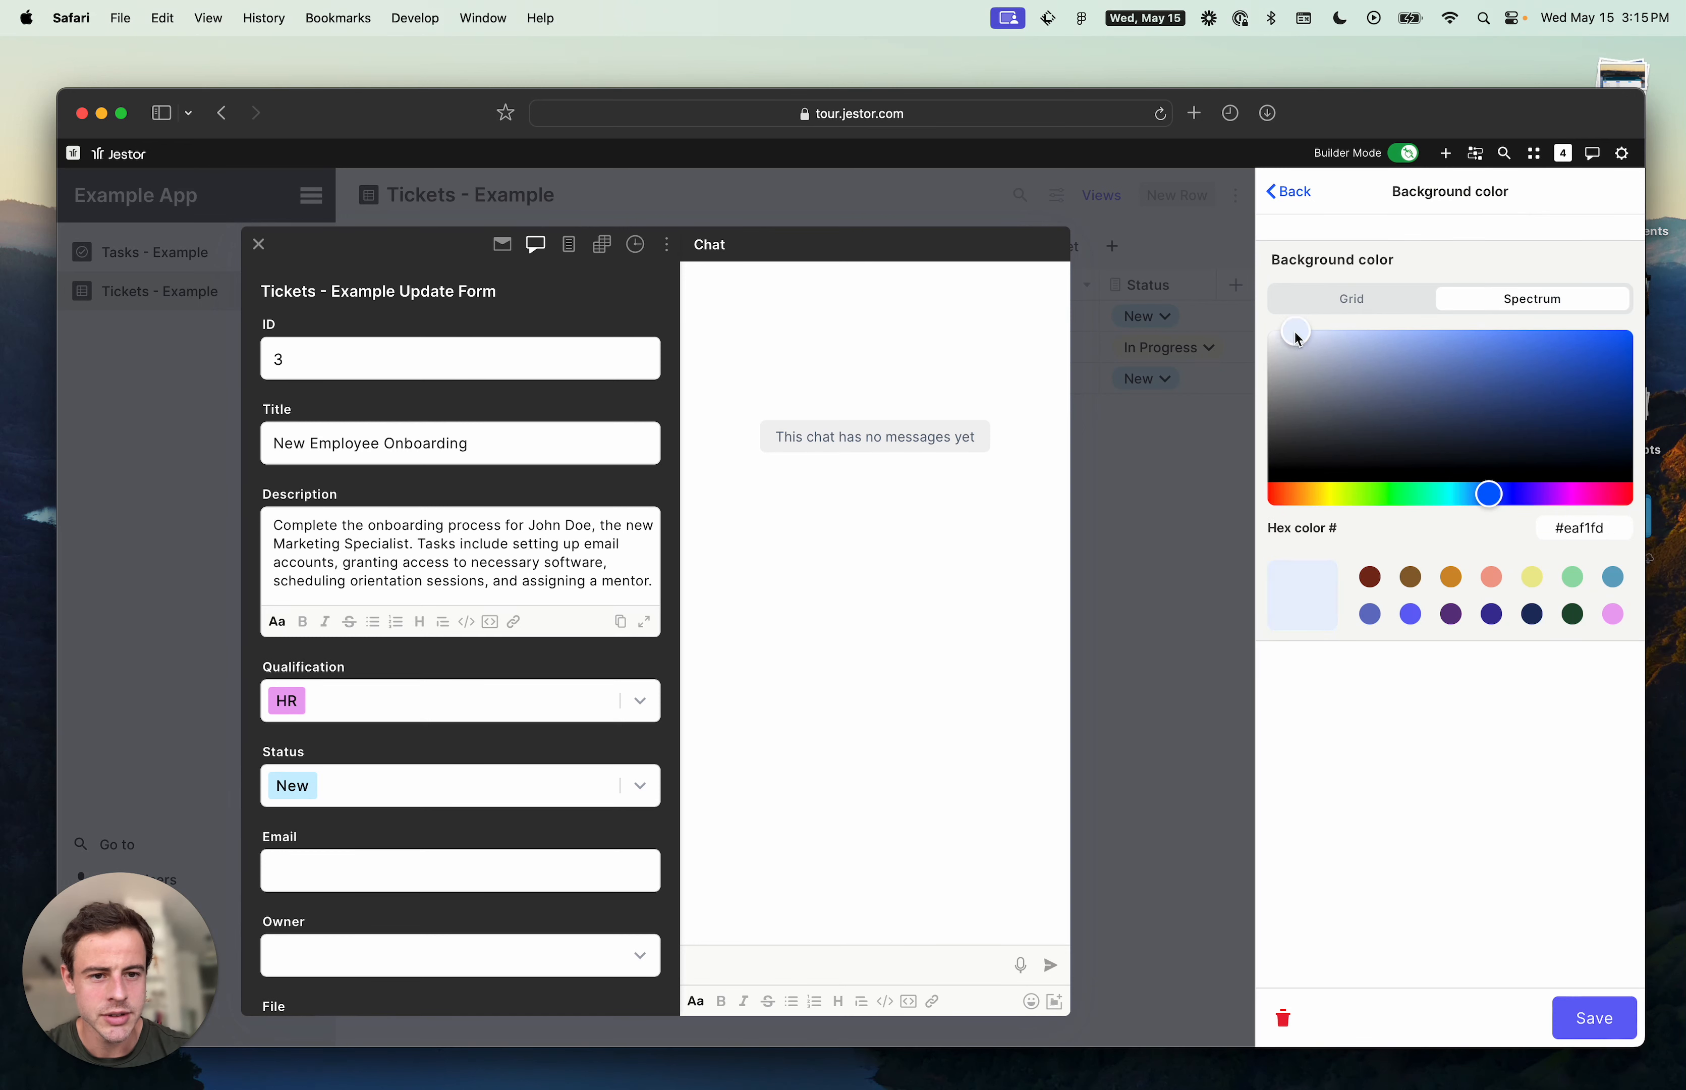
left_click(1611, 1019)
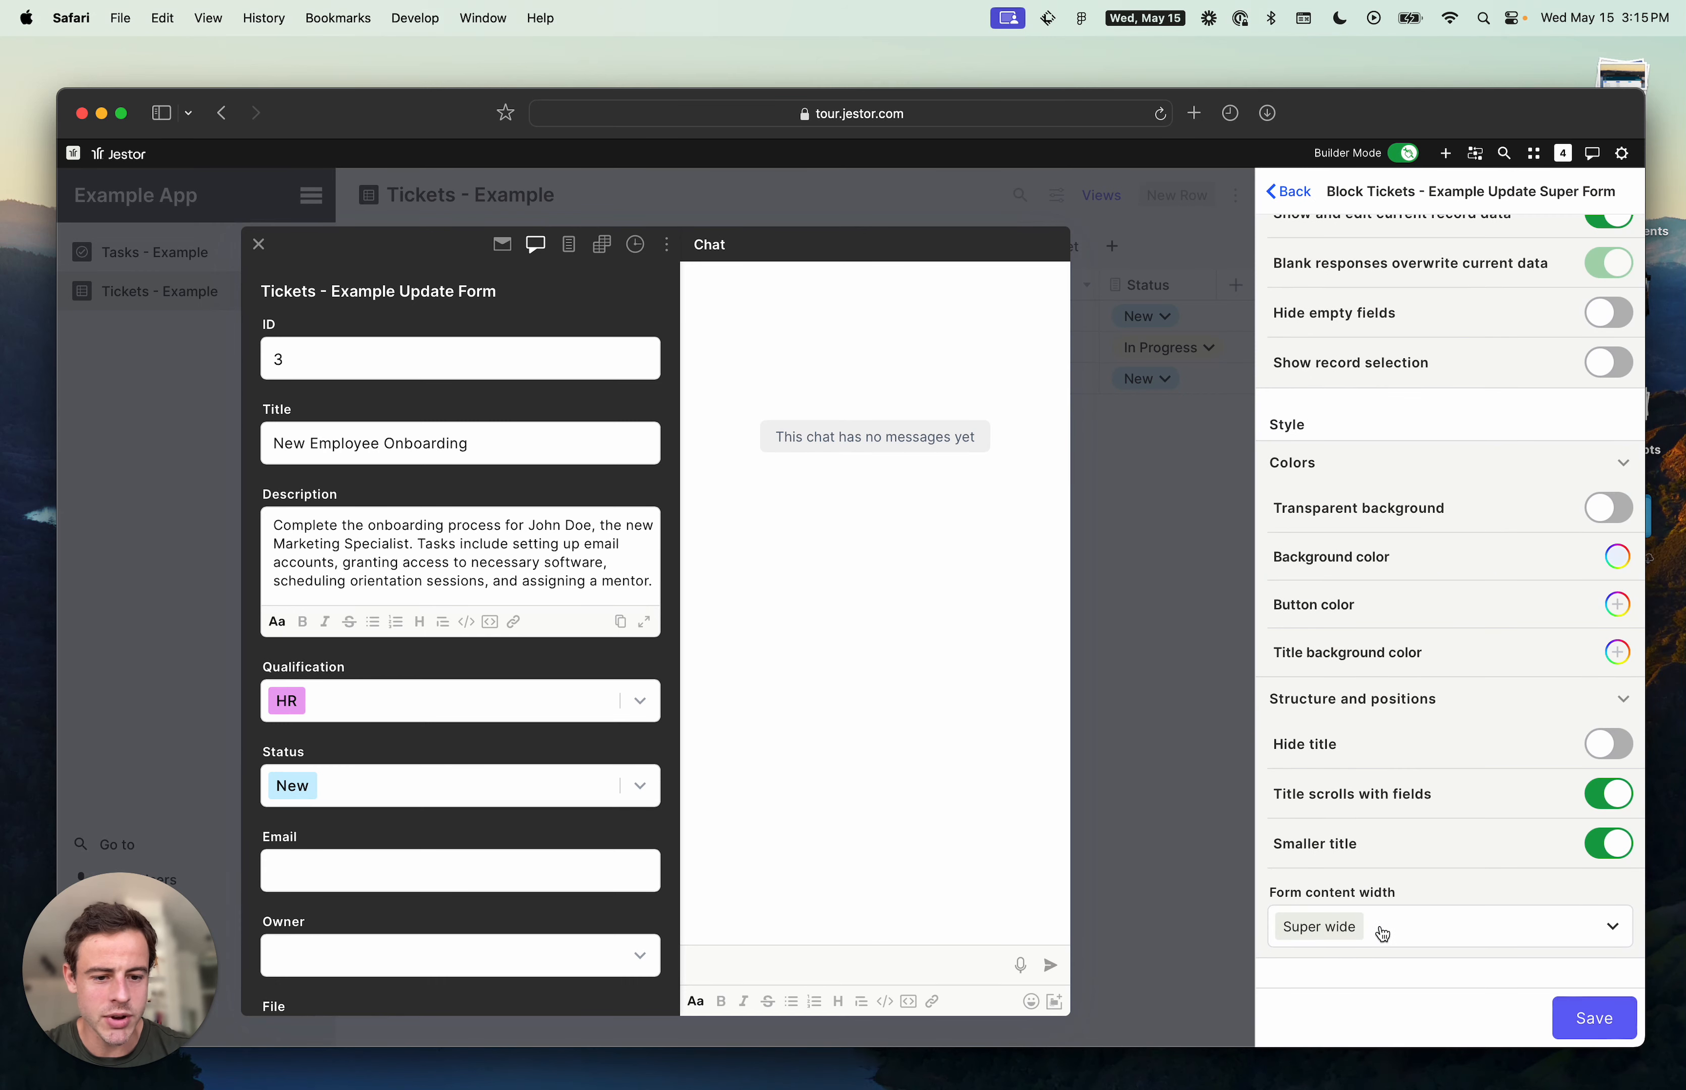
left_click(1602, 1021)
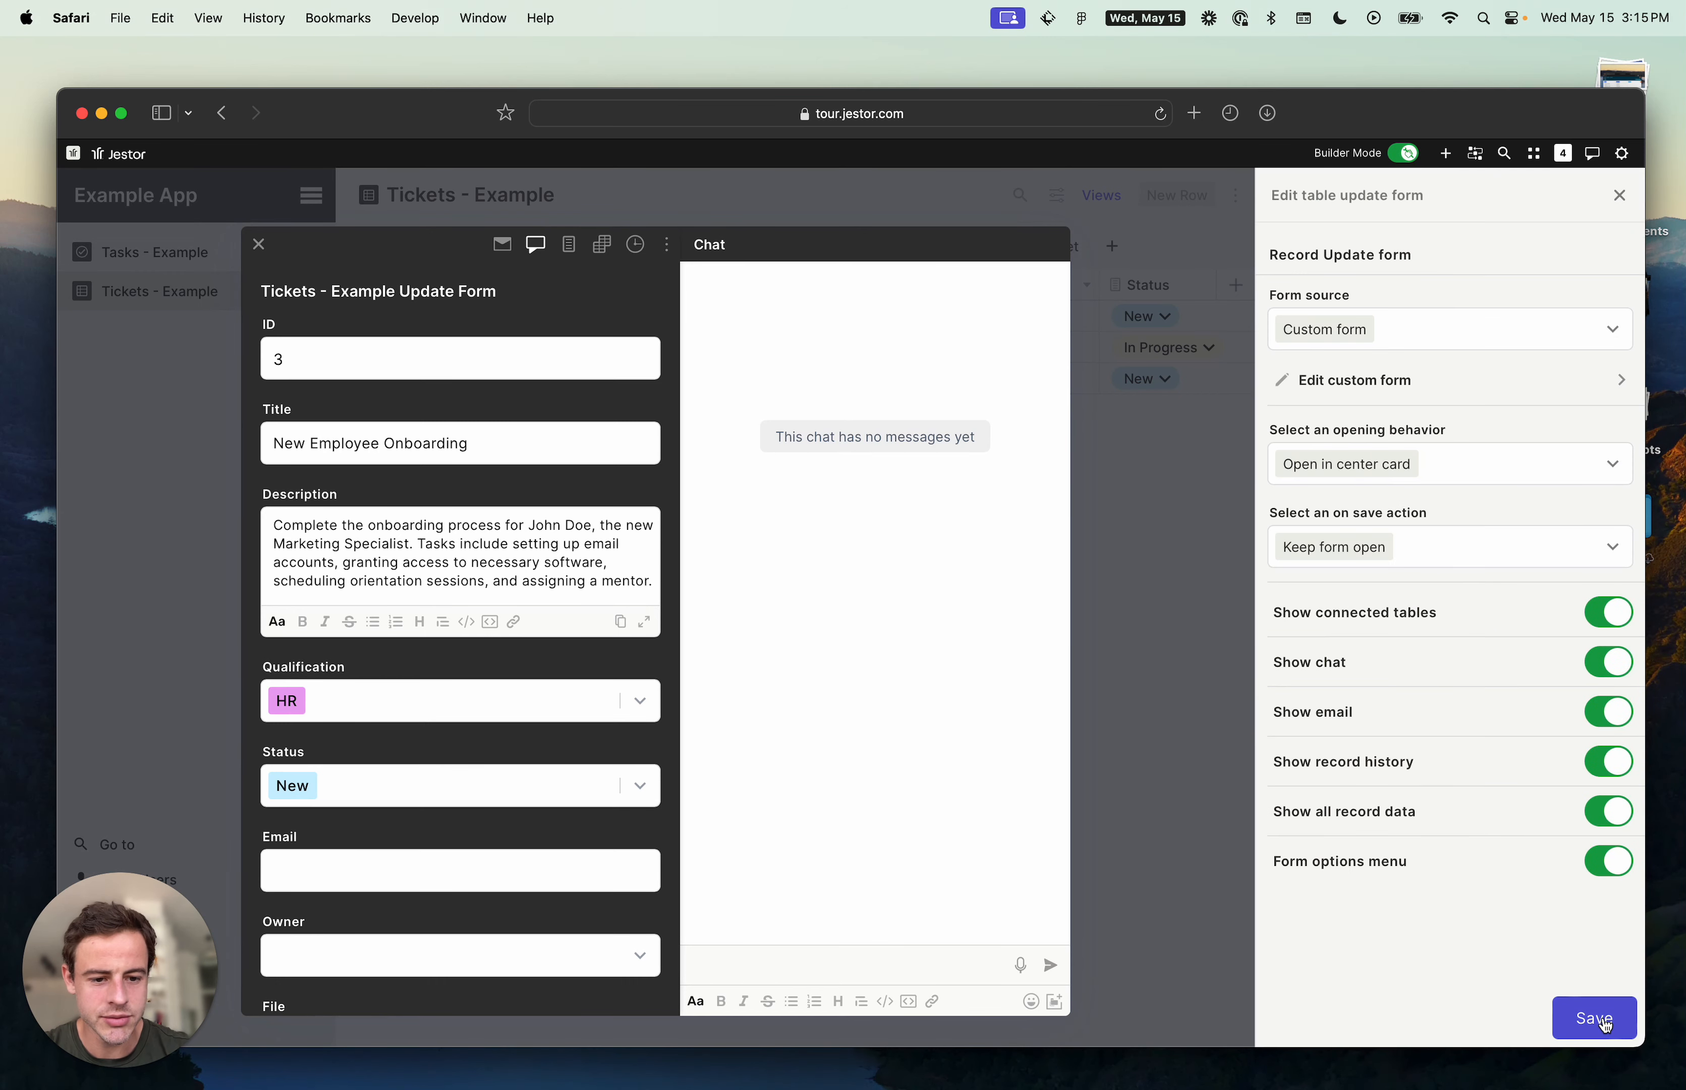
left_click(1605, 1025)
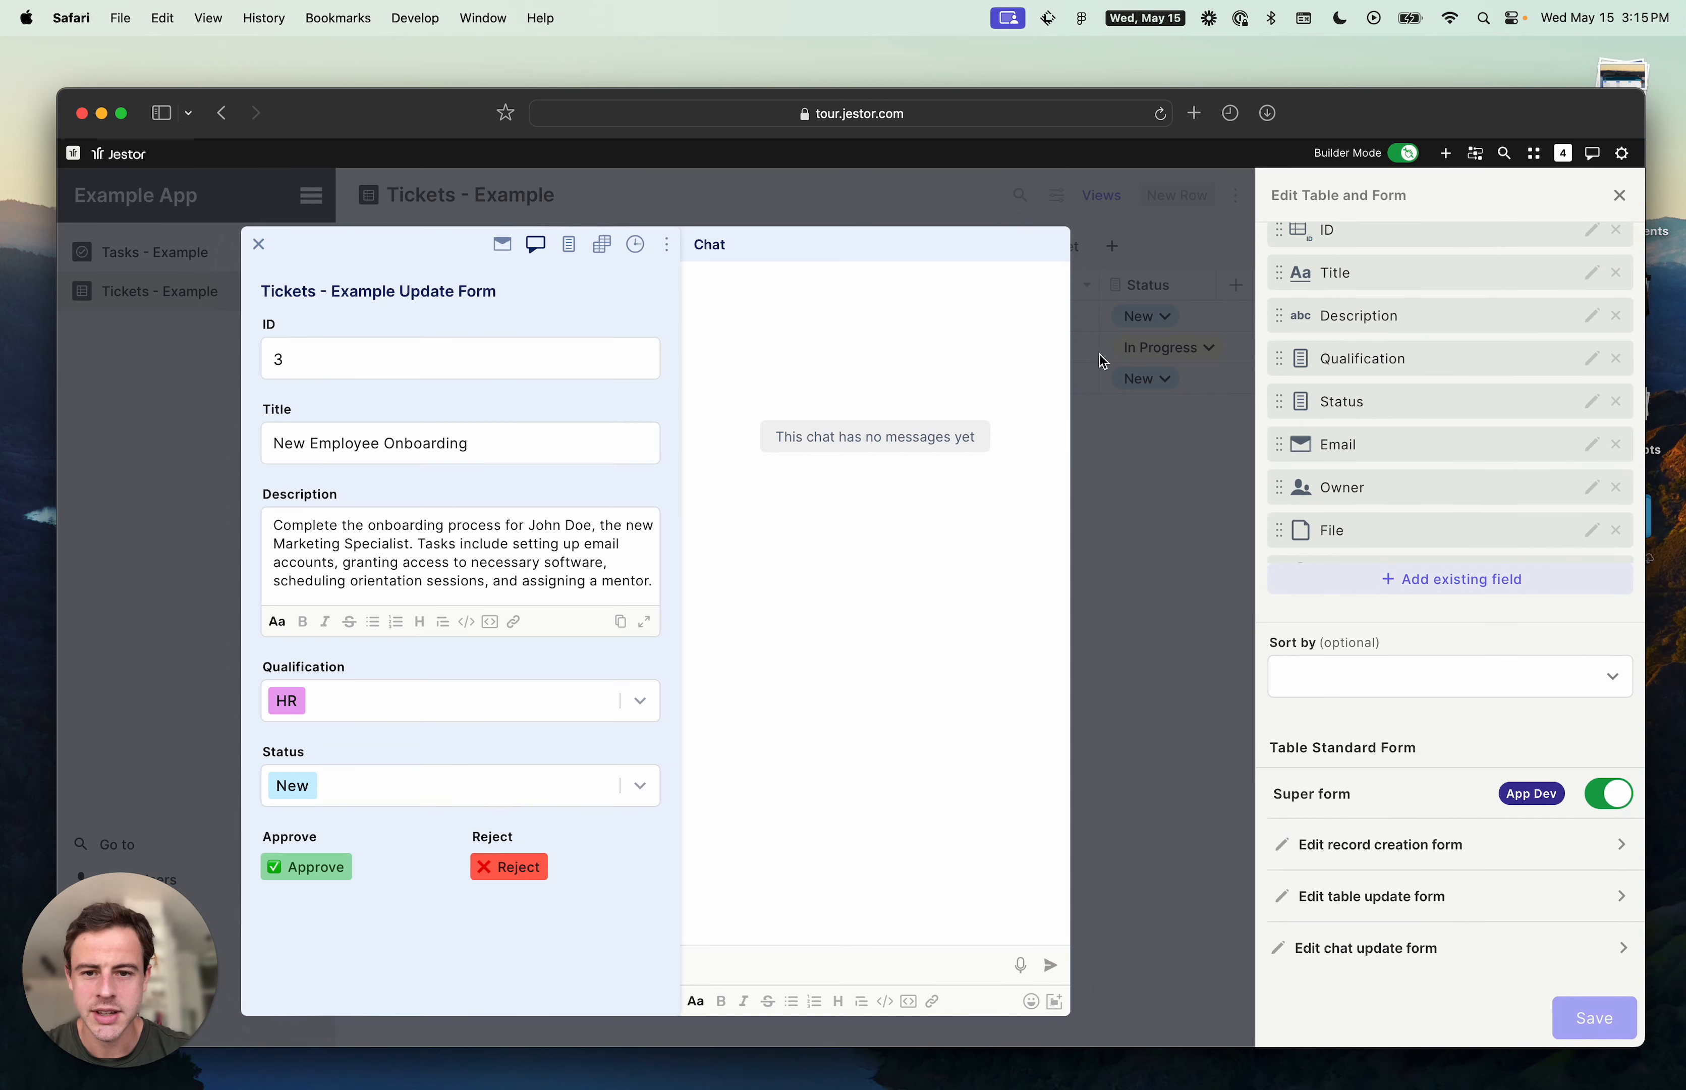
- Open the Quarterly Budget Review ticket to preview the new update form and its side panels, then close it
left_click(1171, 704)
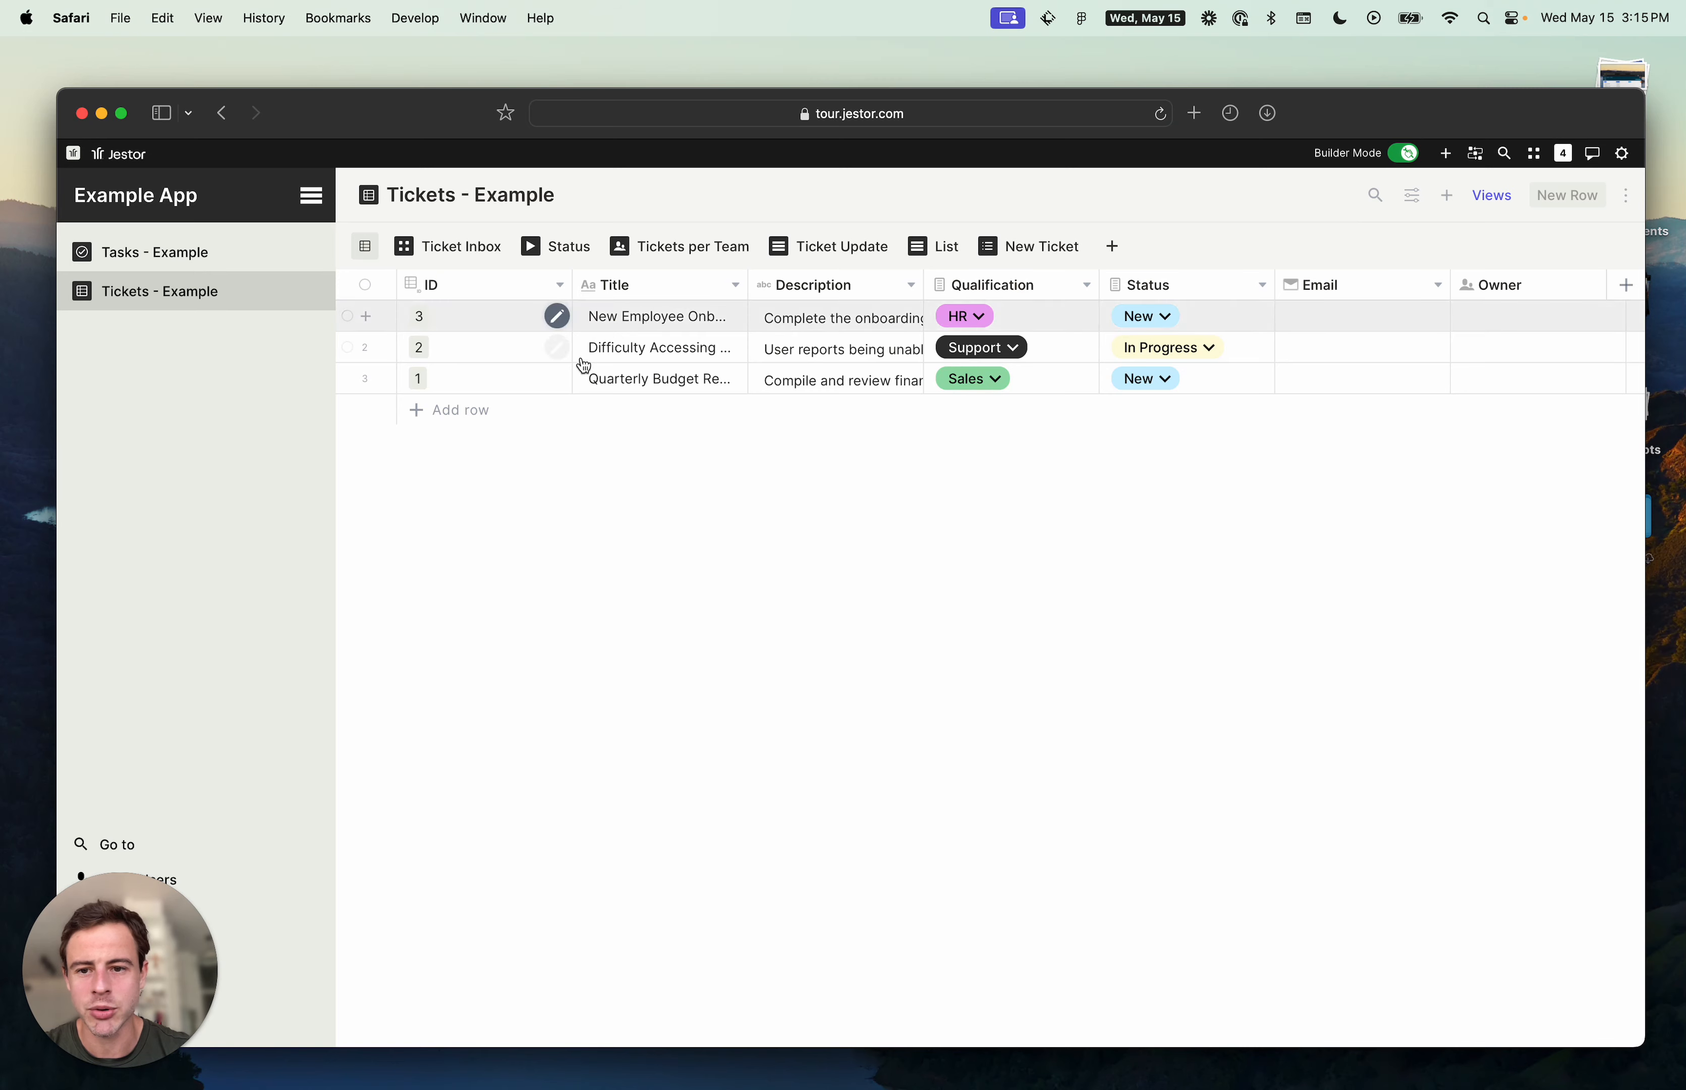
left_click(556, 377)
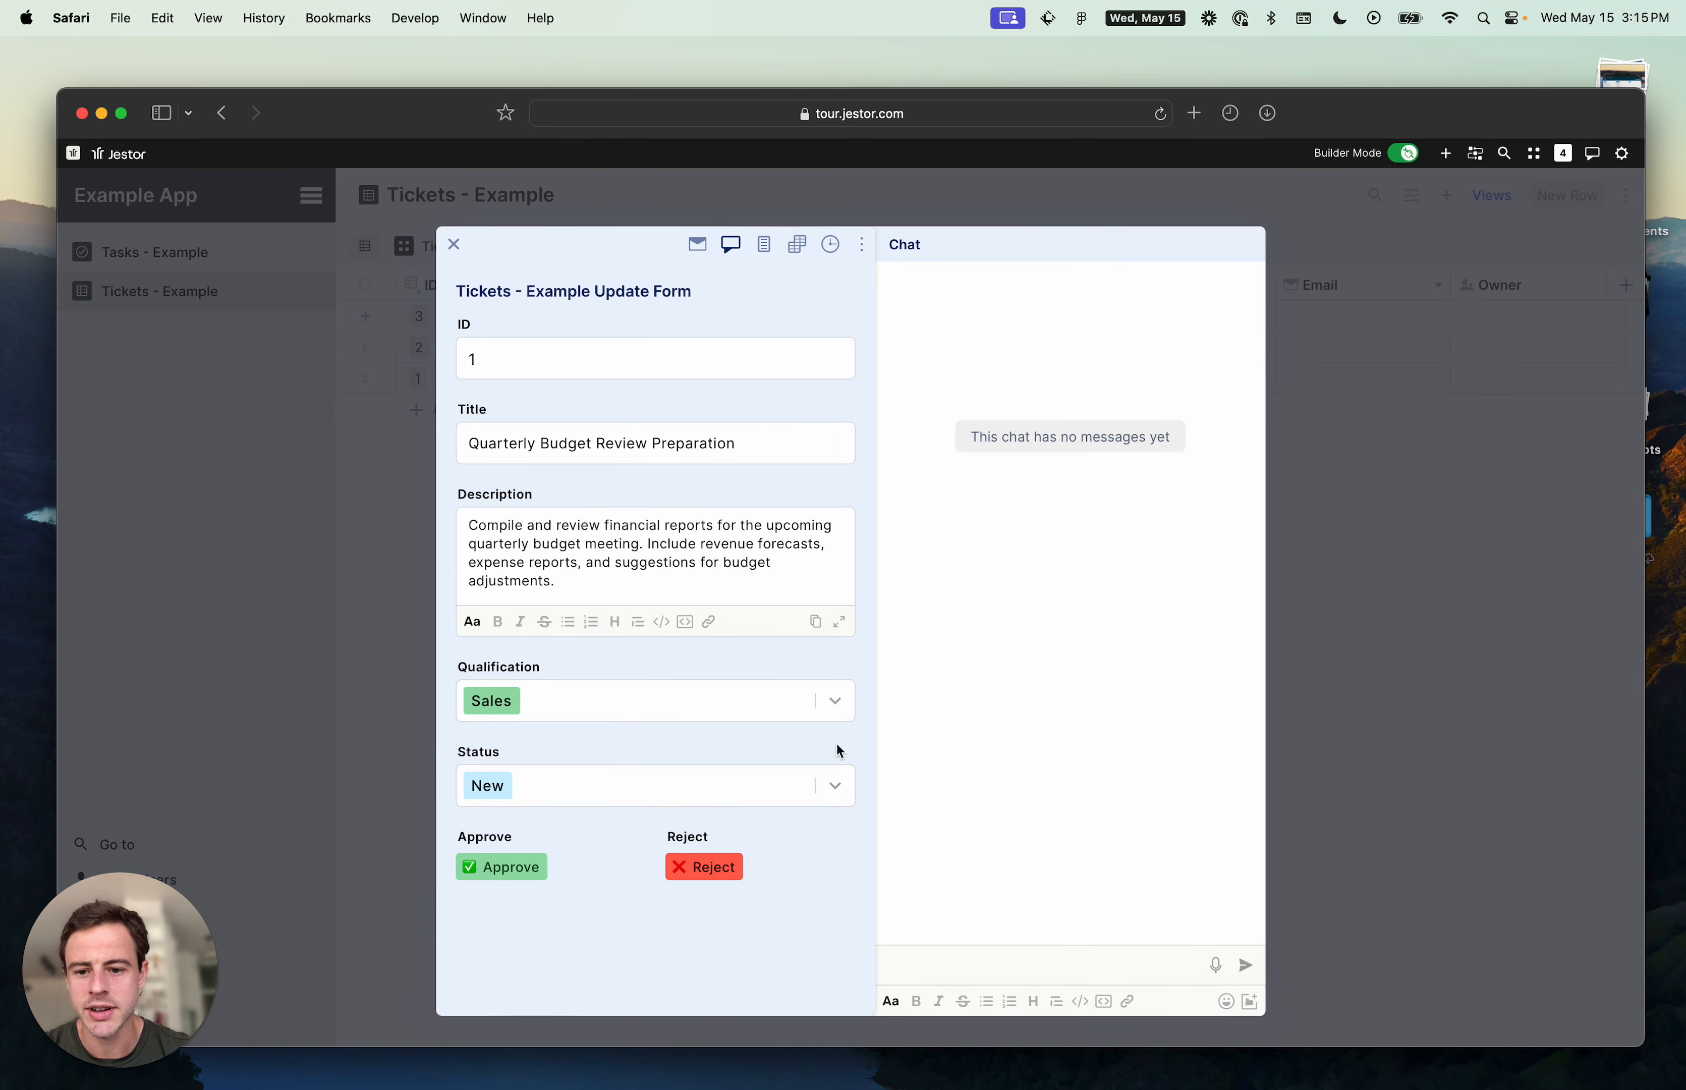
left_click(762, 247)
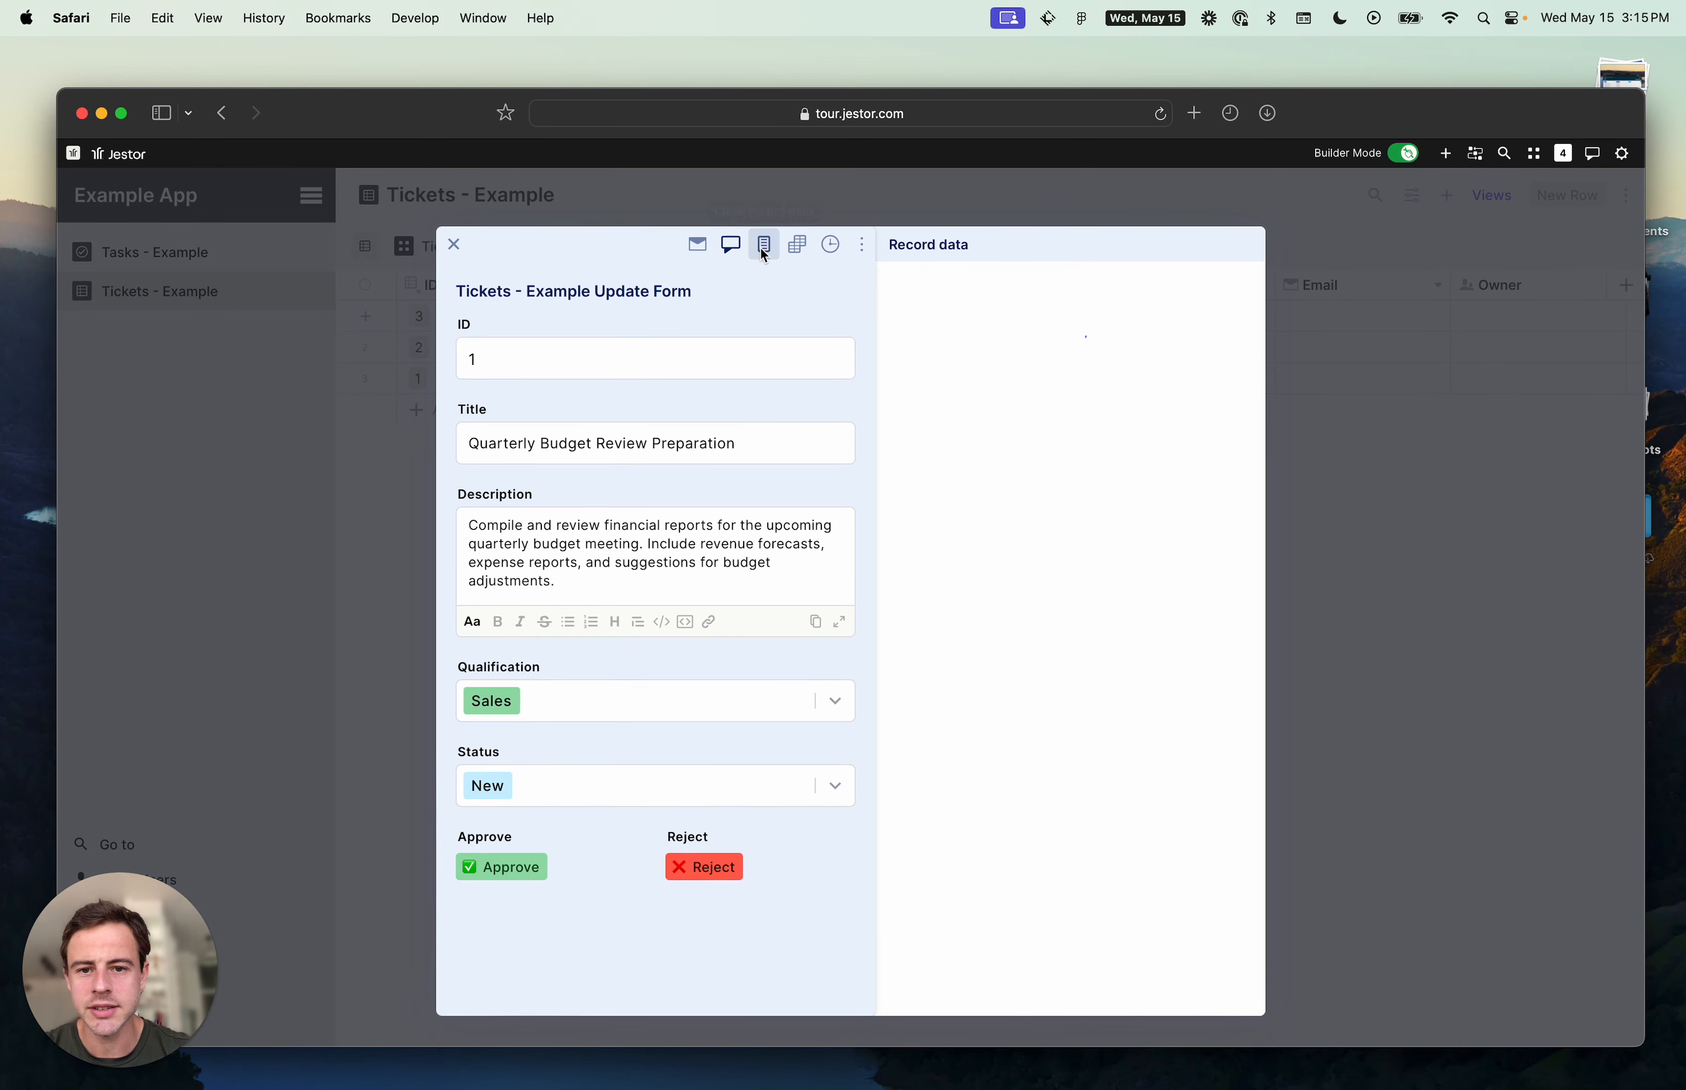
left_click(733, 245)
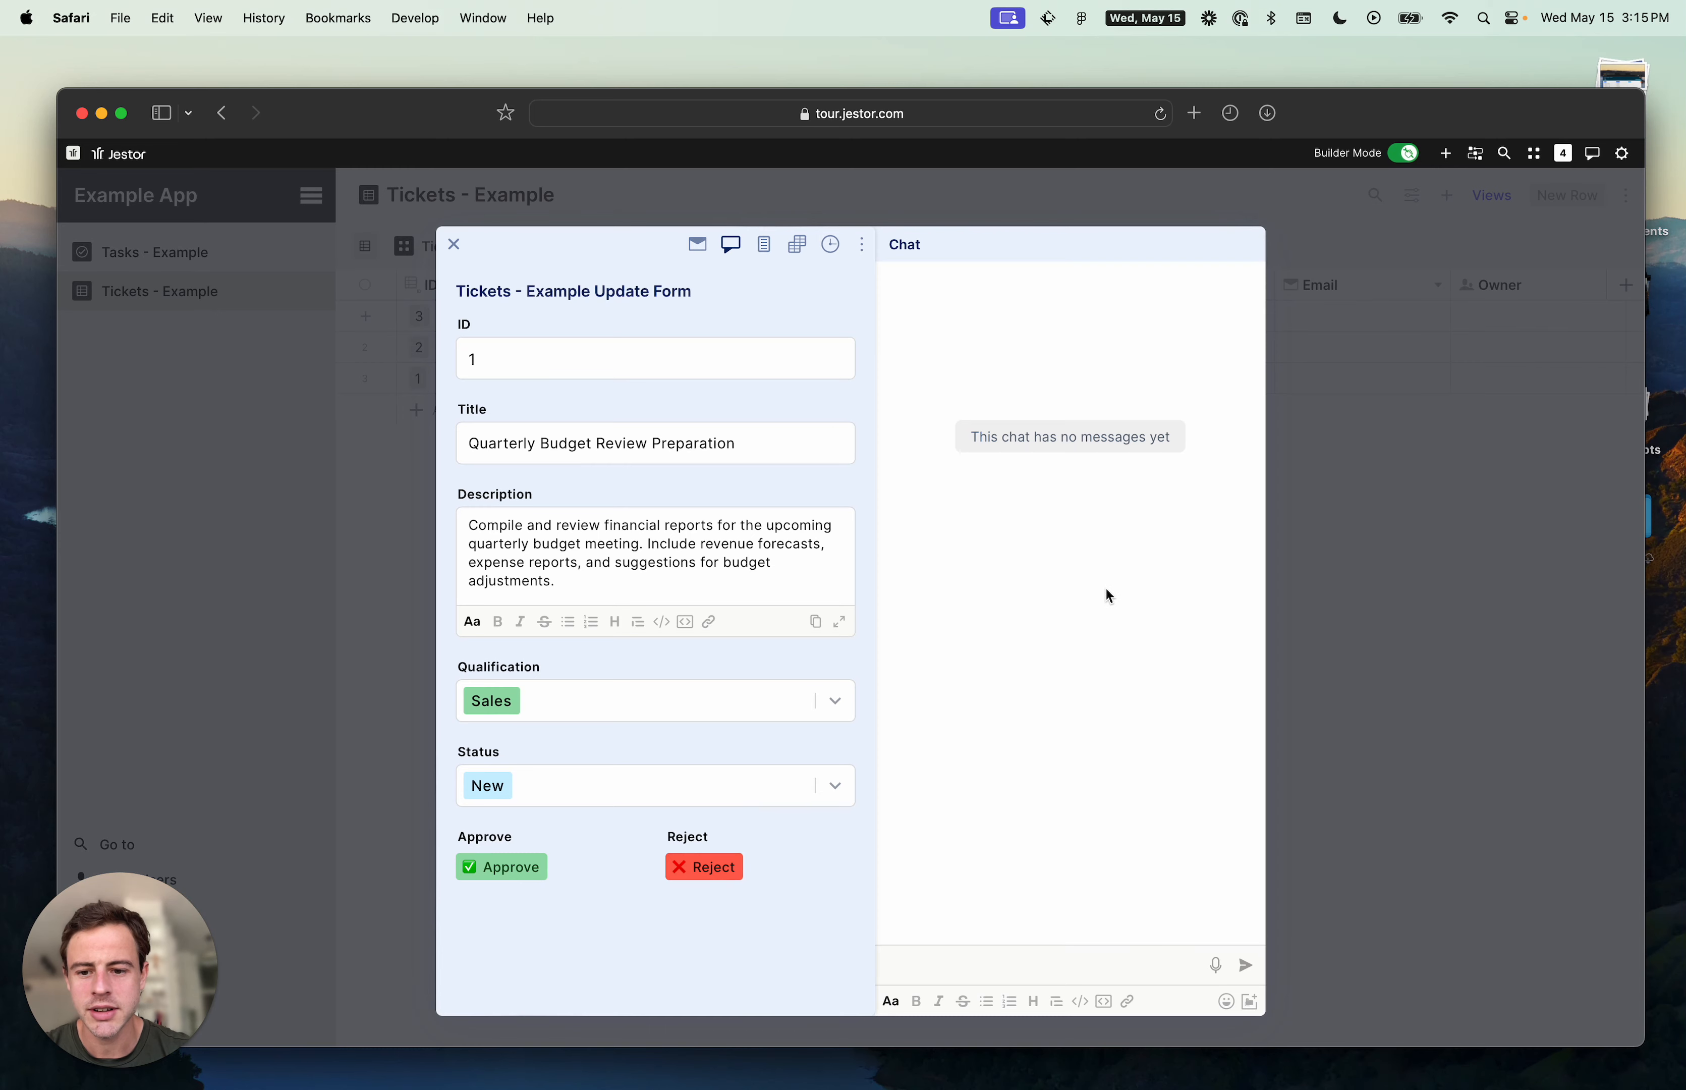
left_click(1436, 589)
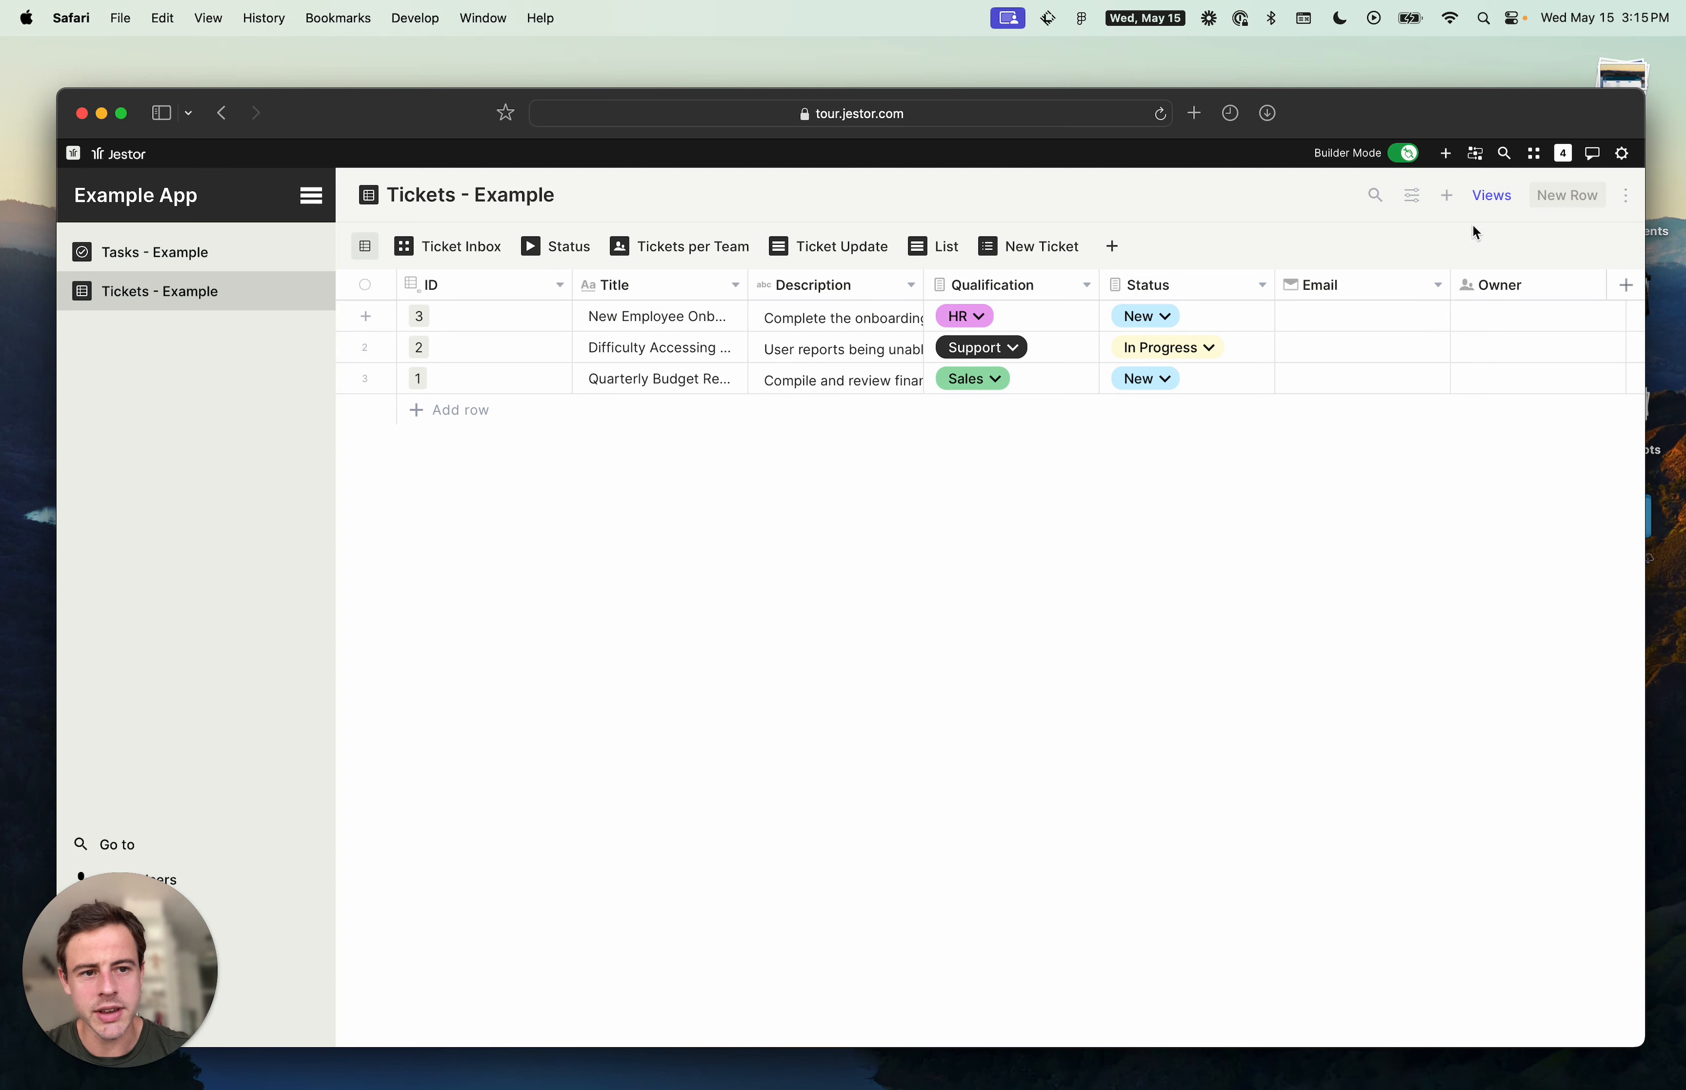
- Open the record creation form's custom Super form settings and review its tools and style options
left_click(1446, 196)
left_click(1303, 299)
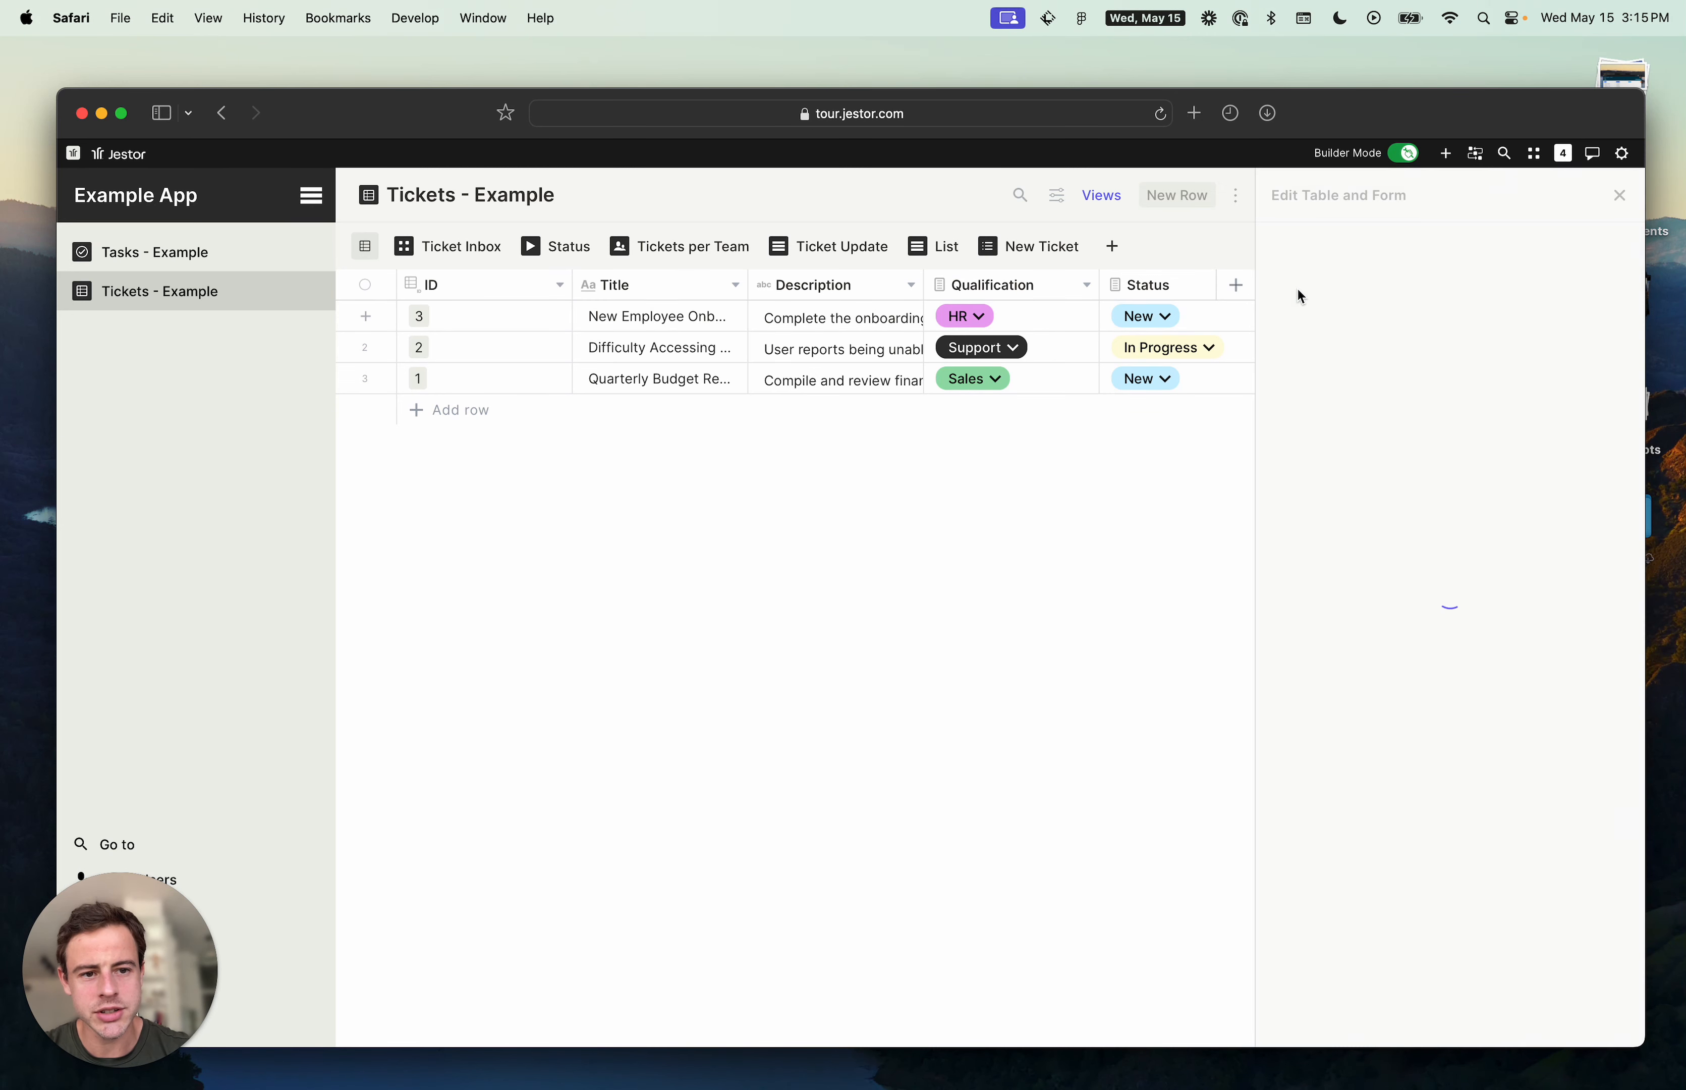
scroll(1414, 646, "down", 6)
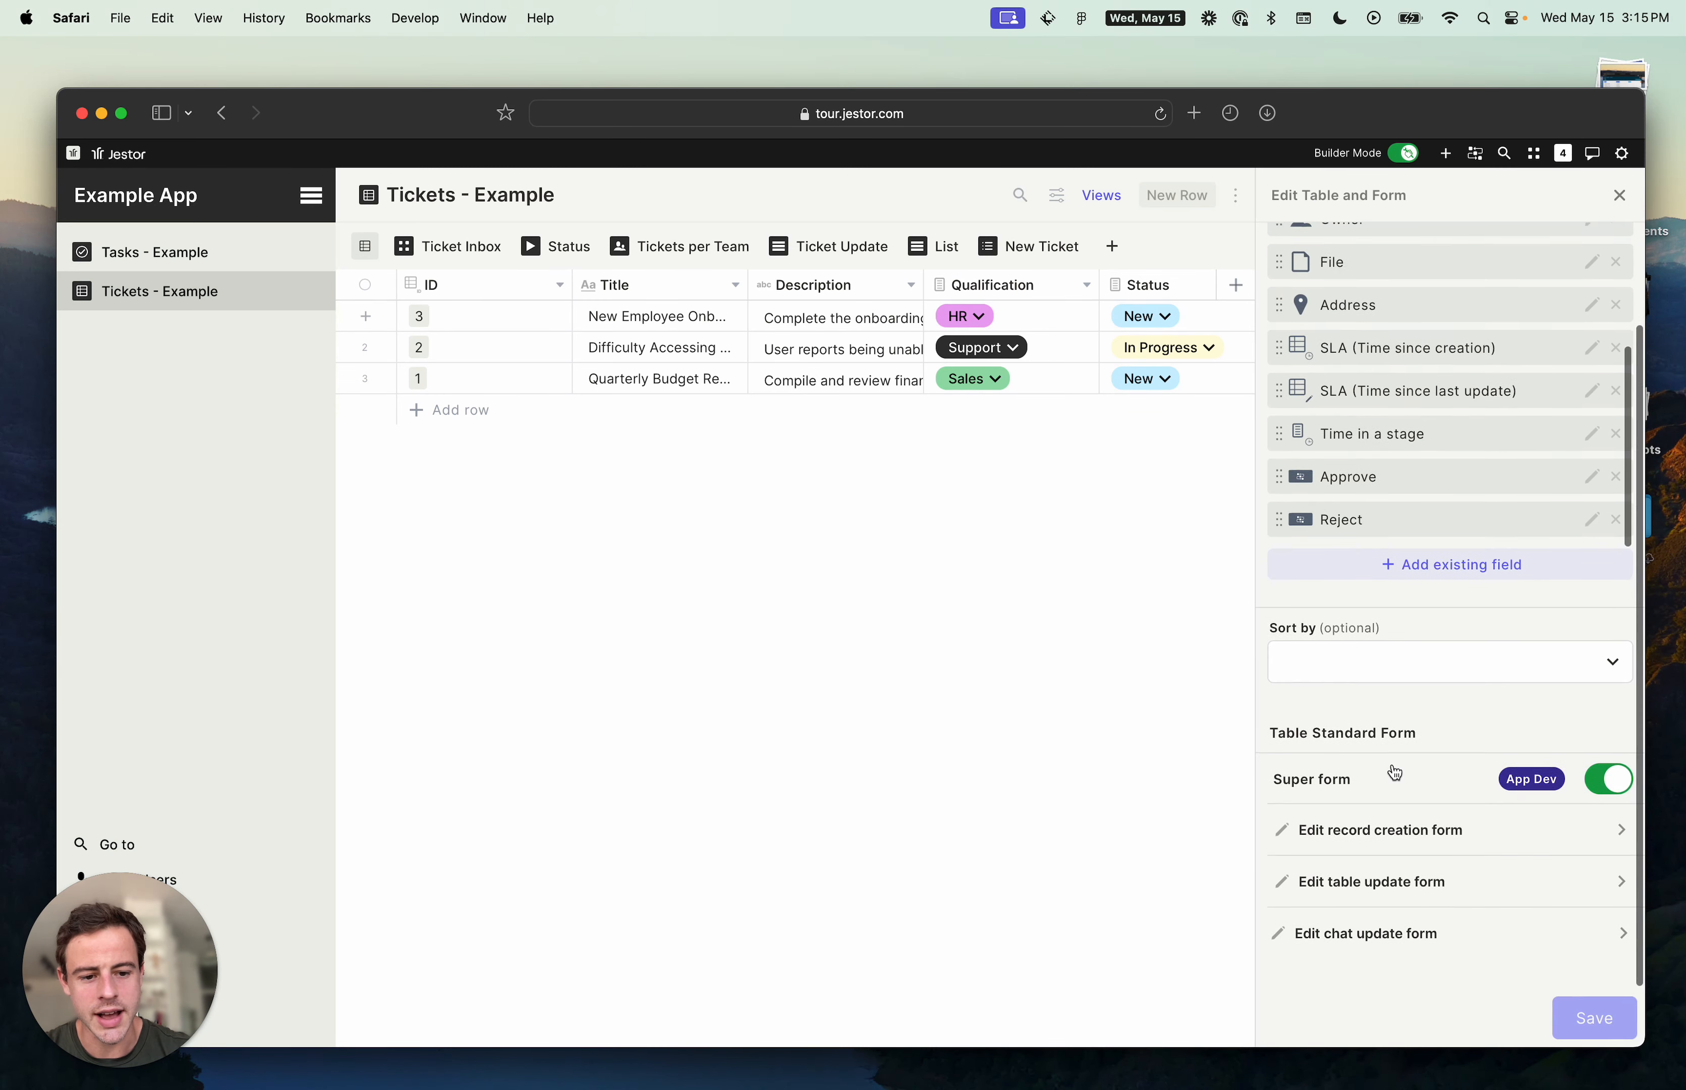
left_click(1434, 850)
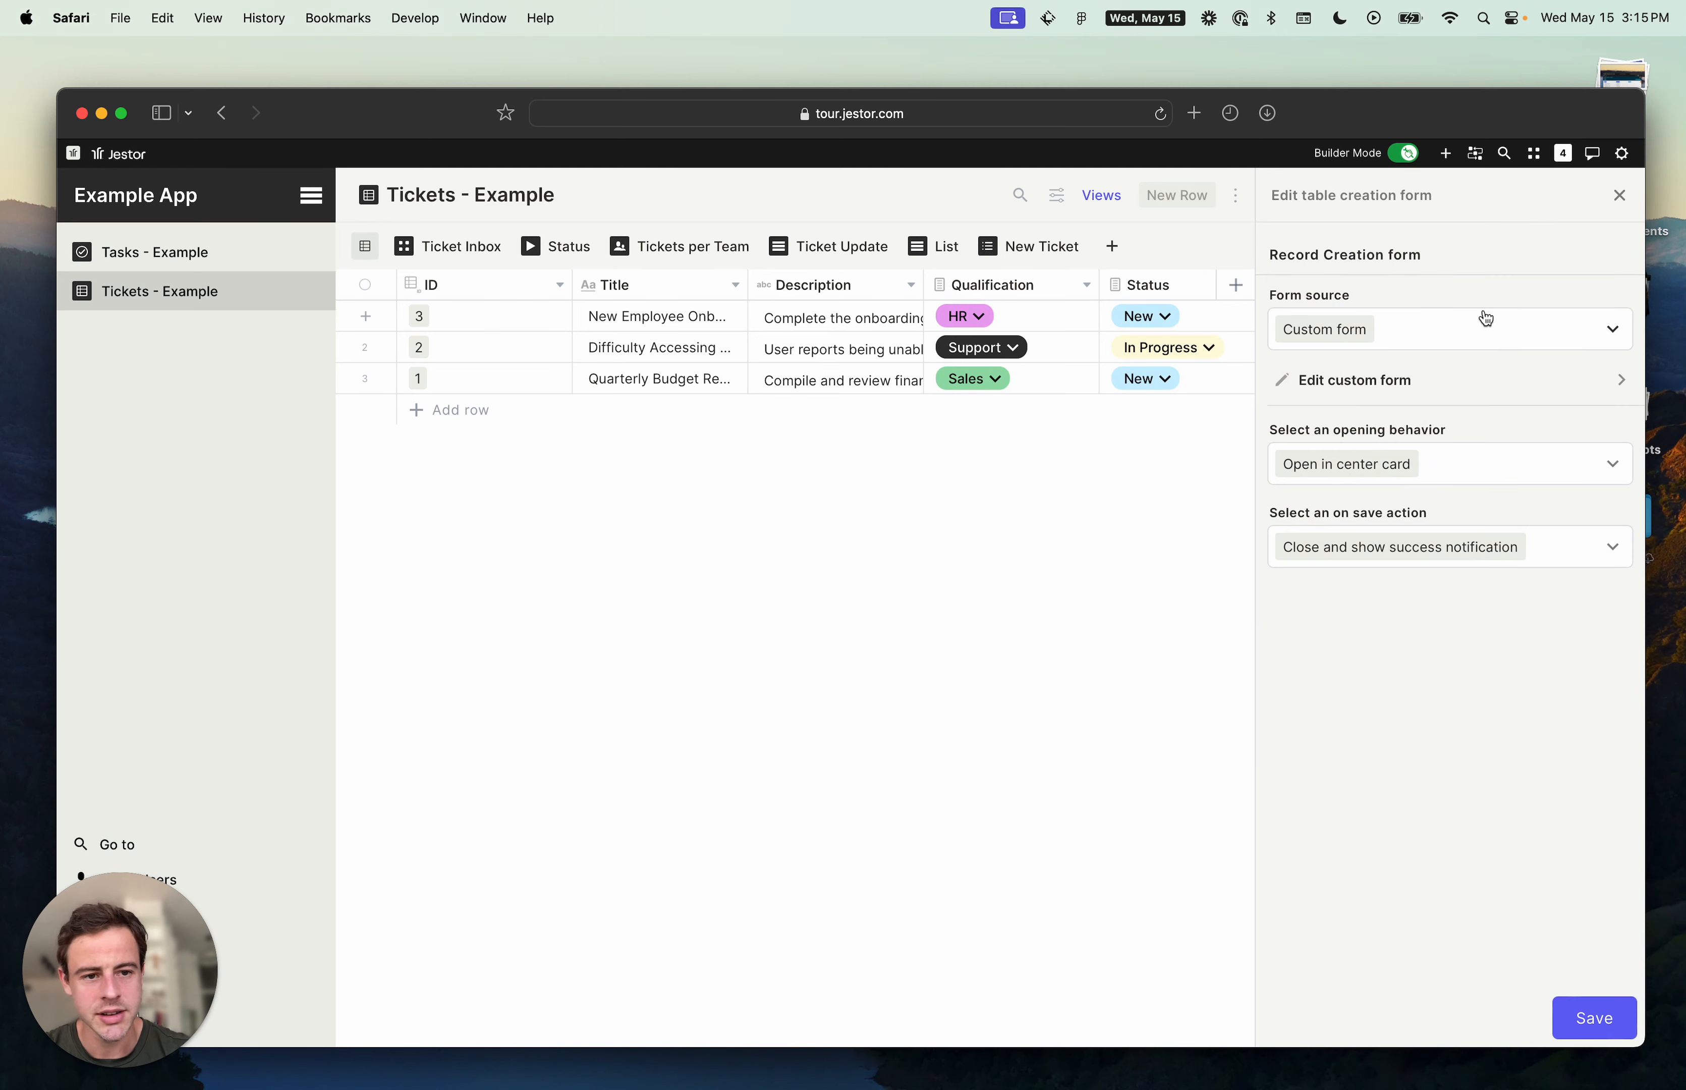
left_click(1493, 381)
scroll(1470, 593, "down", 10)
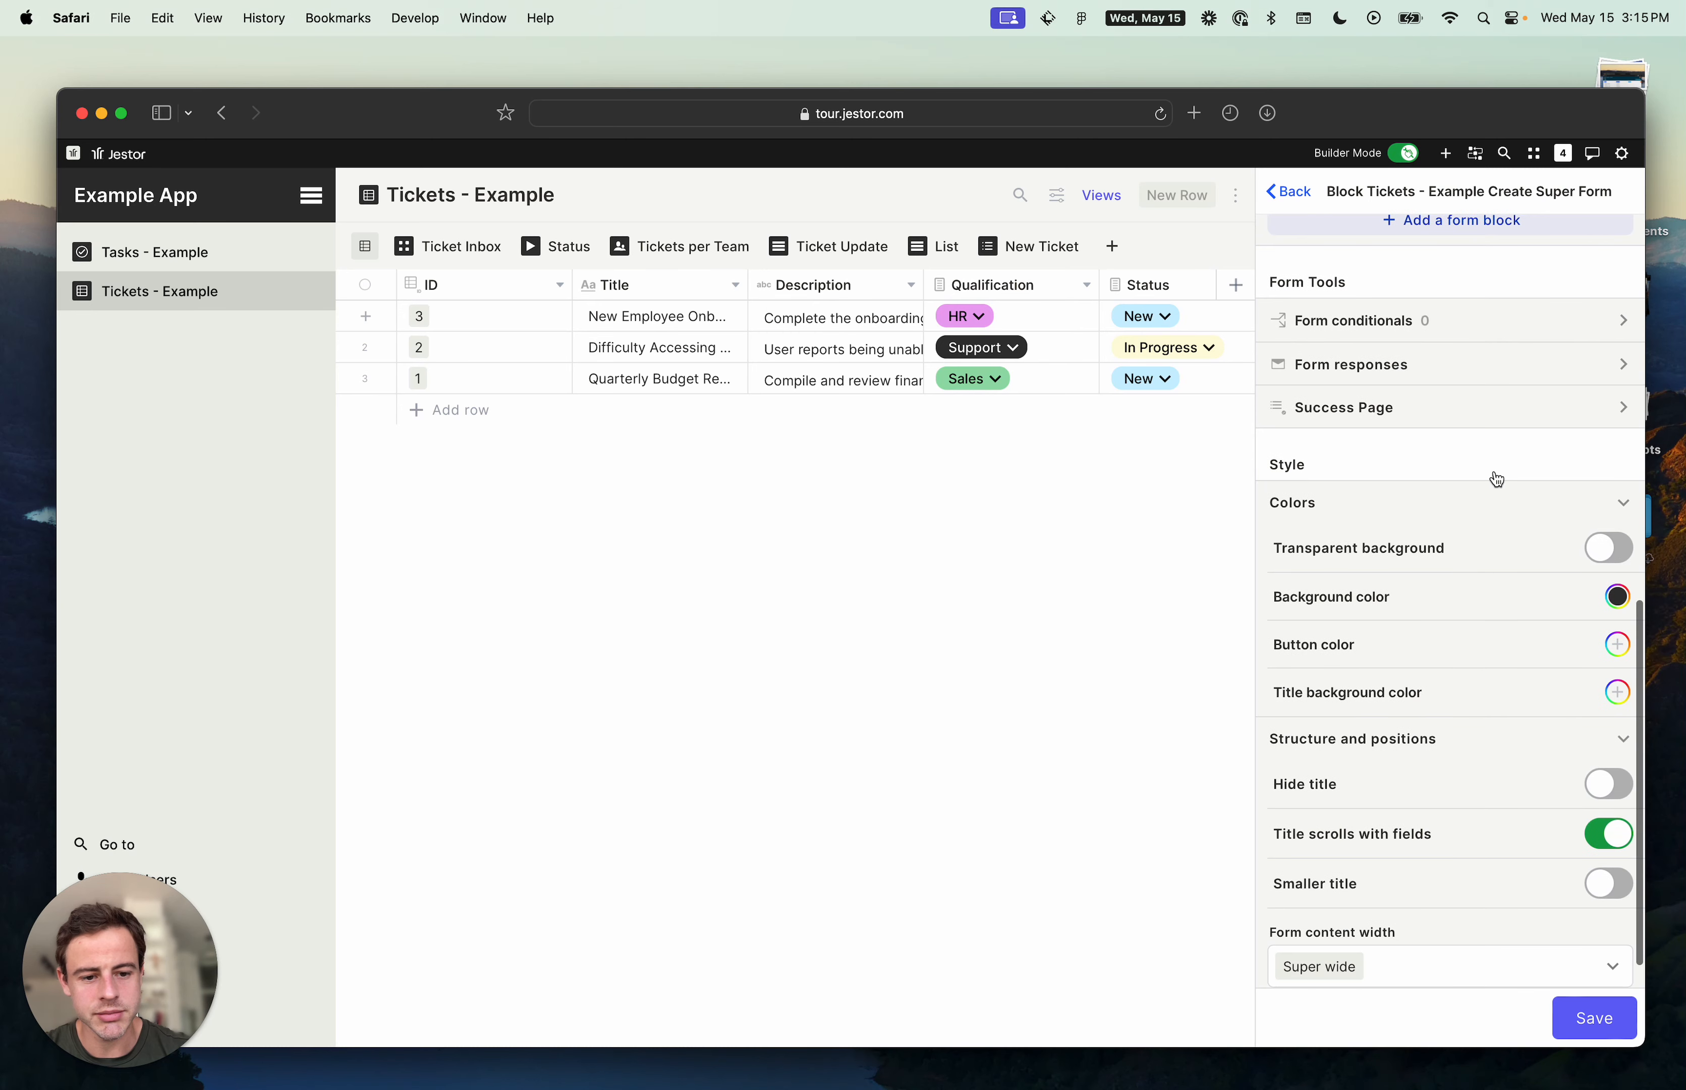
scroll(1433, 657, "down", 2)
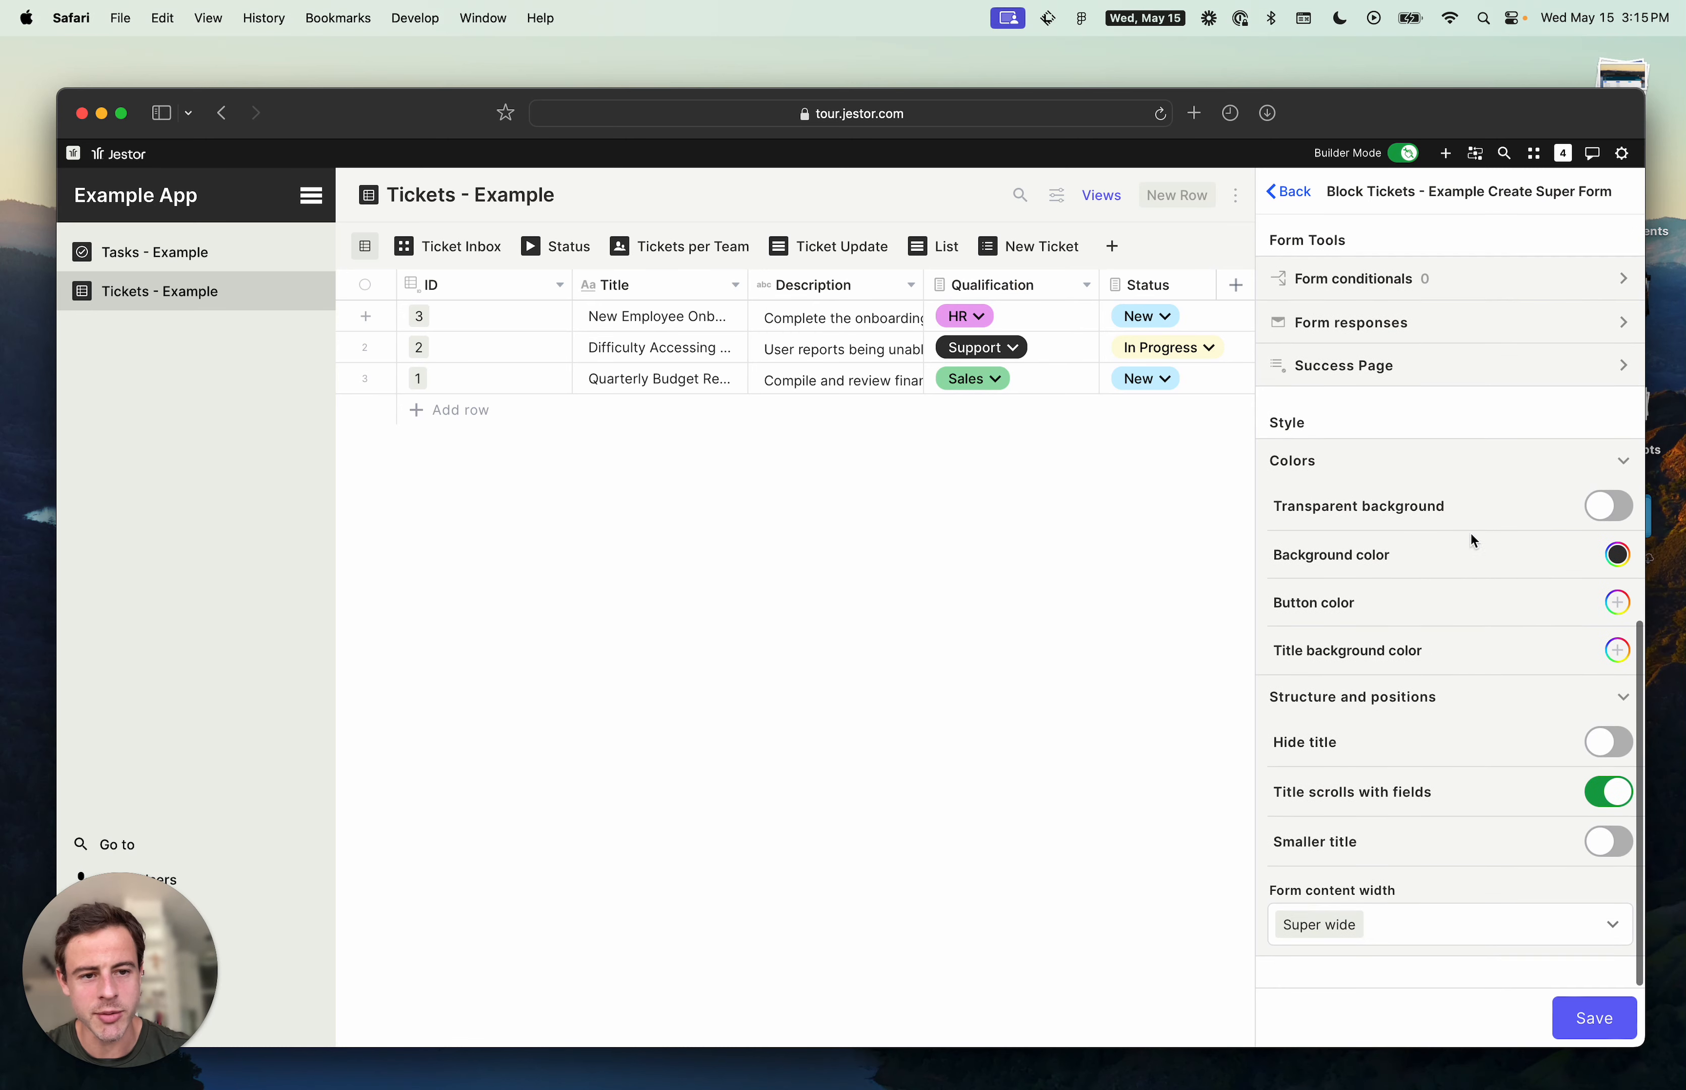
scroll(1392, 675, "up", 3)
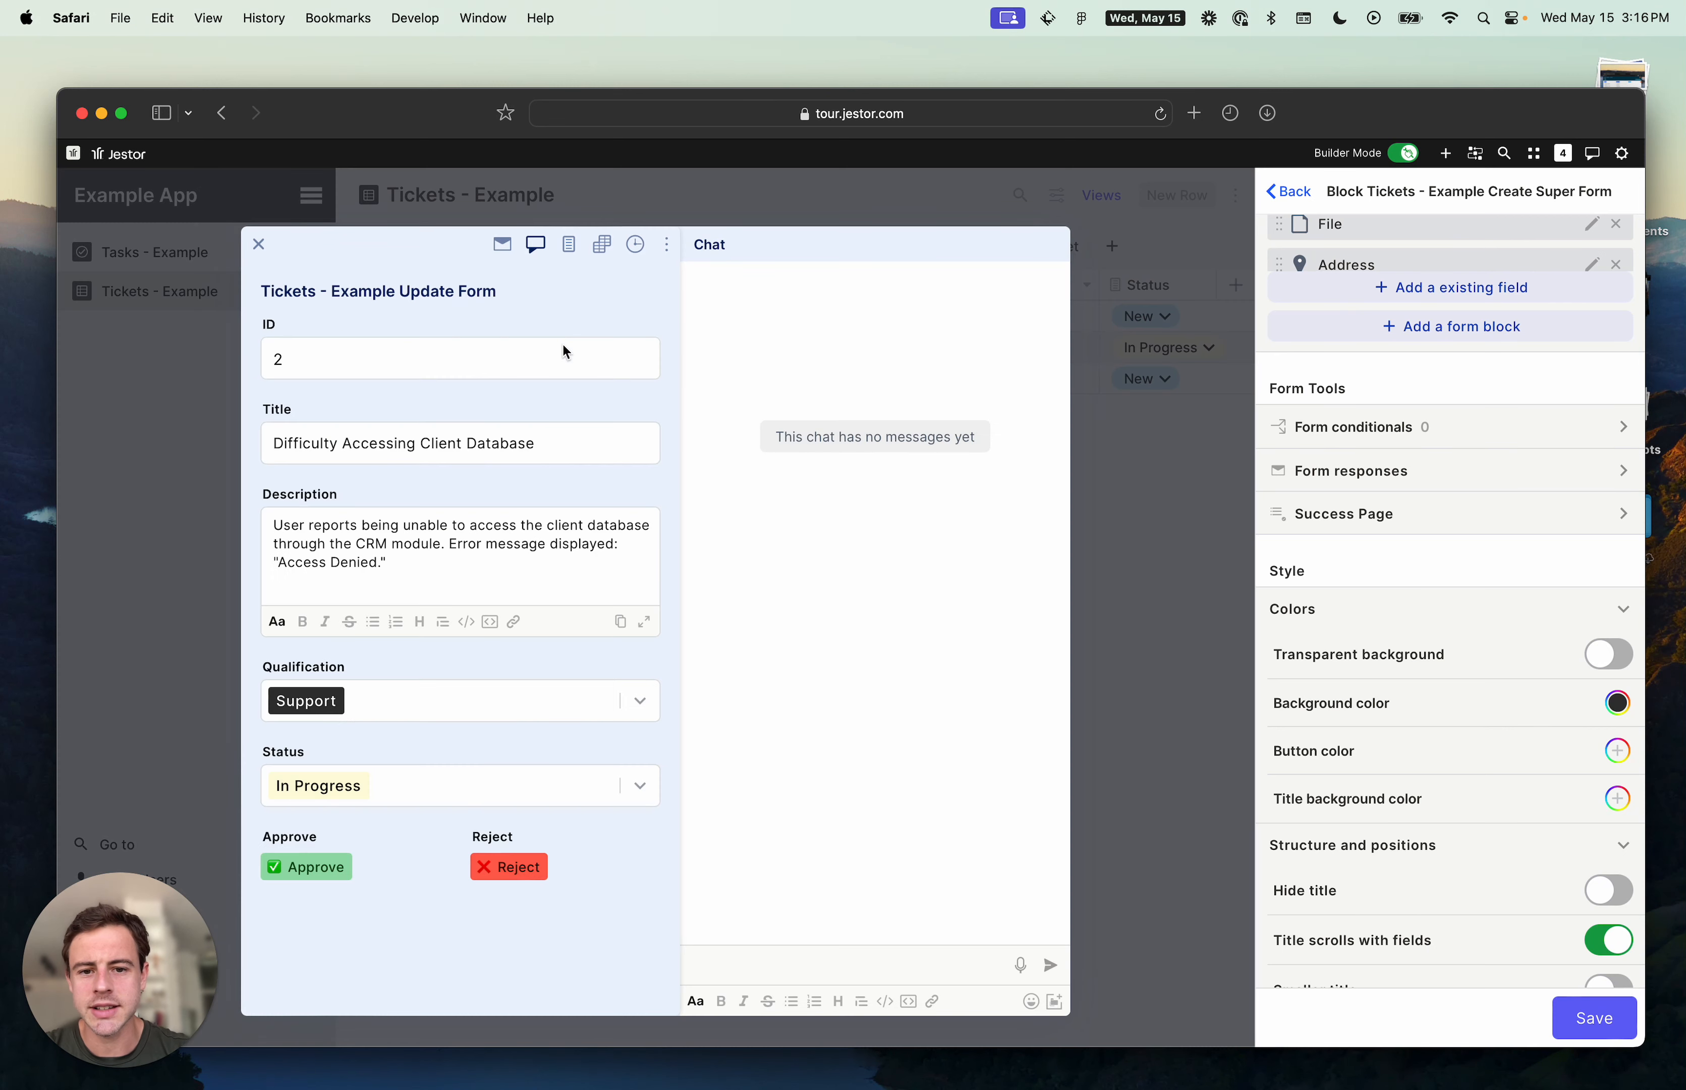
- Open the options menu of the open Difficulty Accessing Client Database ticket, then close the ticket
left_click(666, 244)
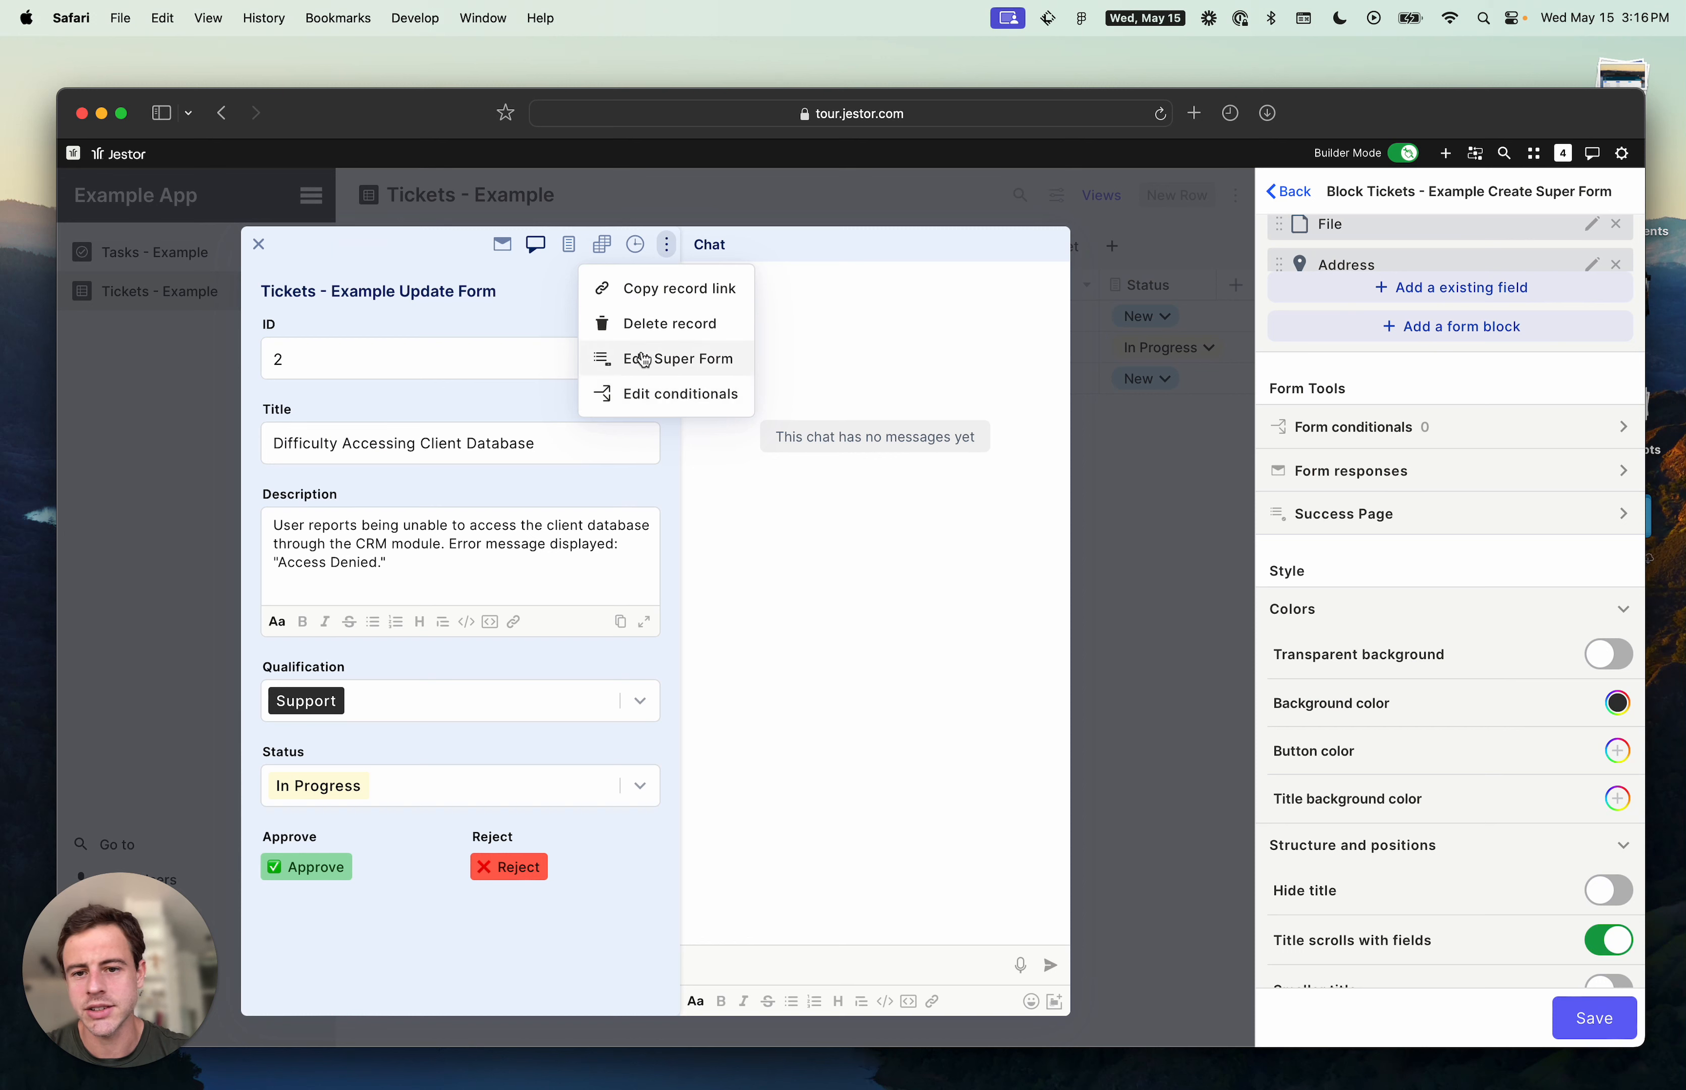
left_click(509, 312)
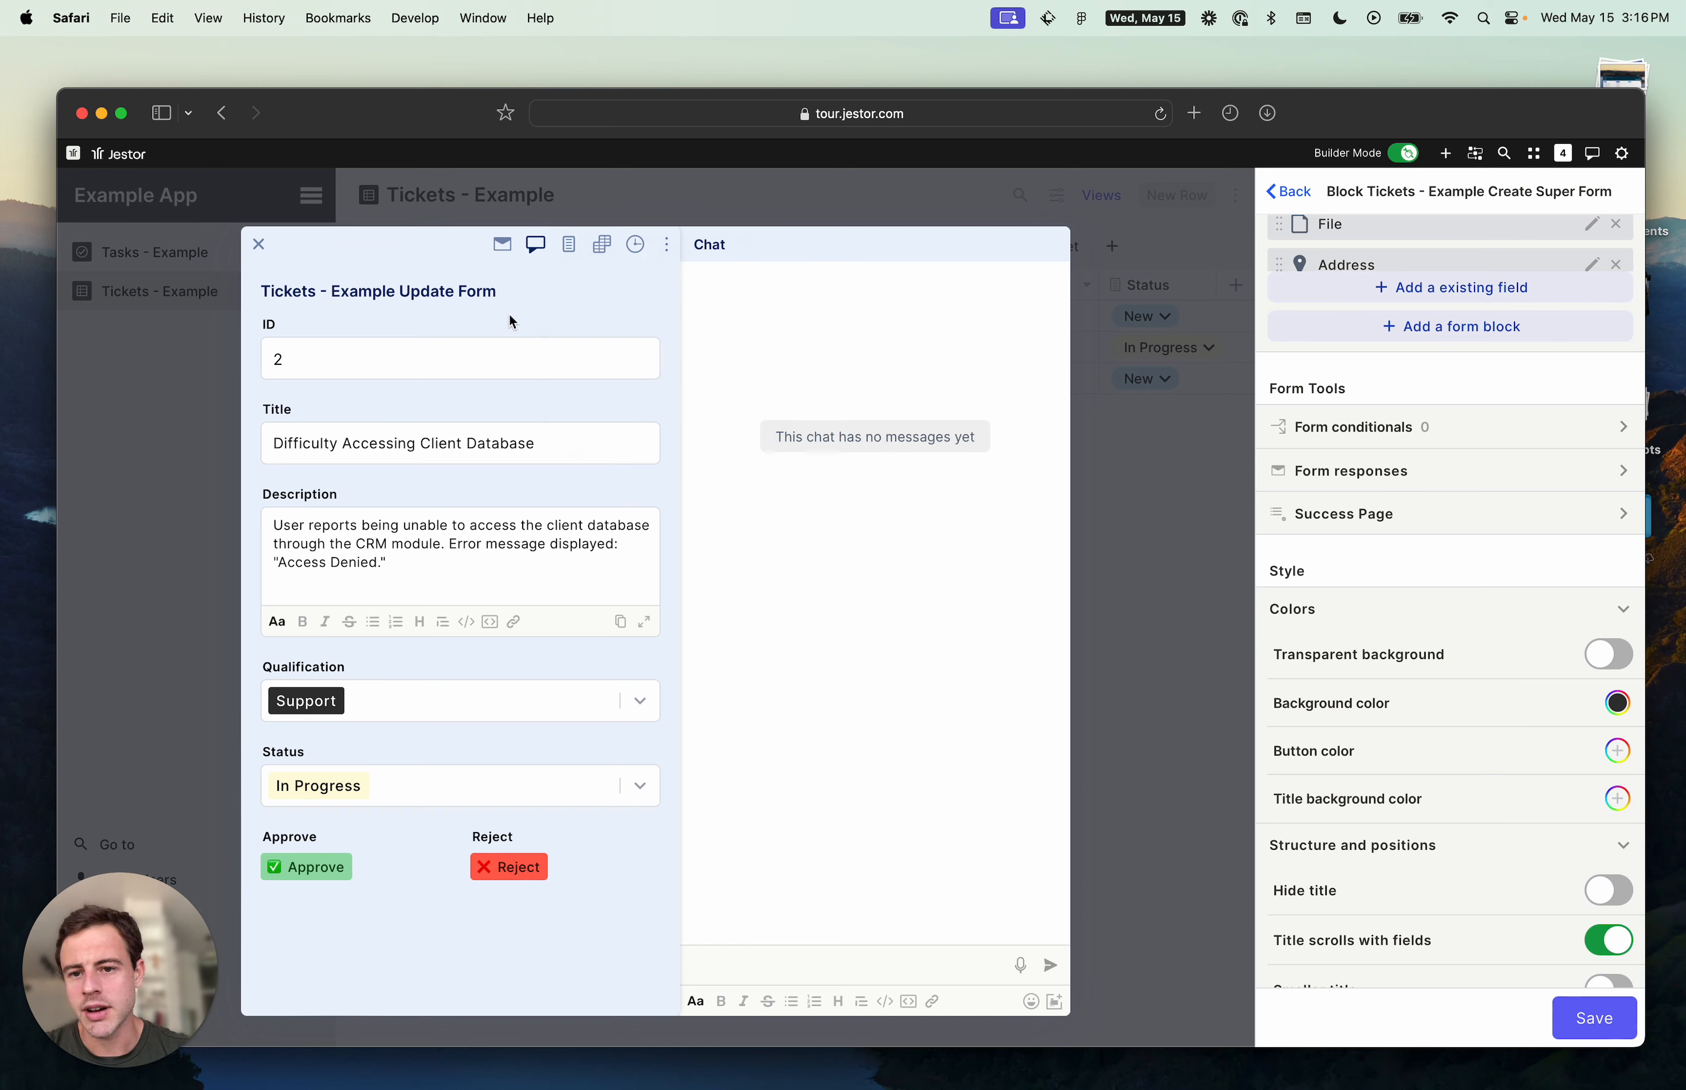
left_click(672, 255)
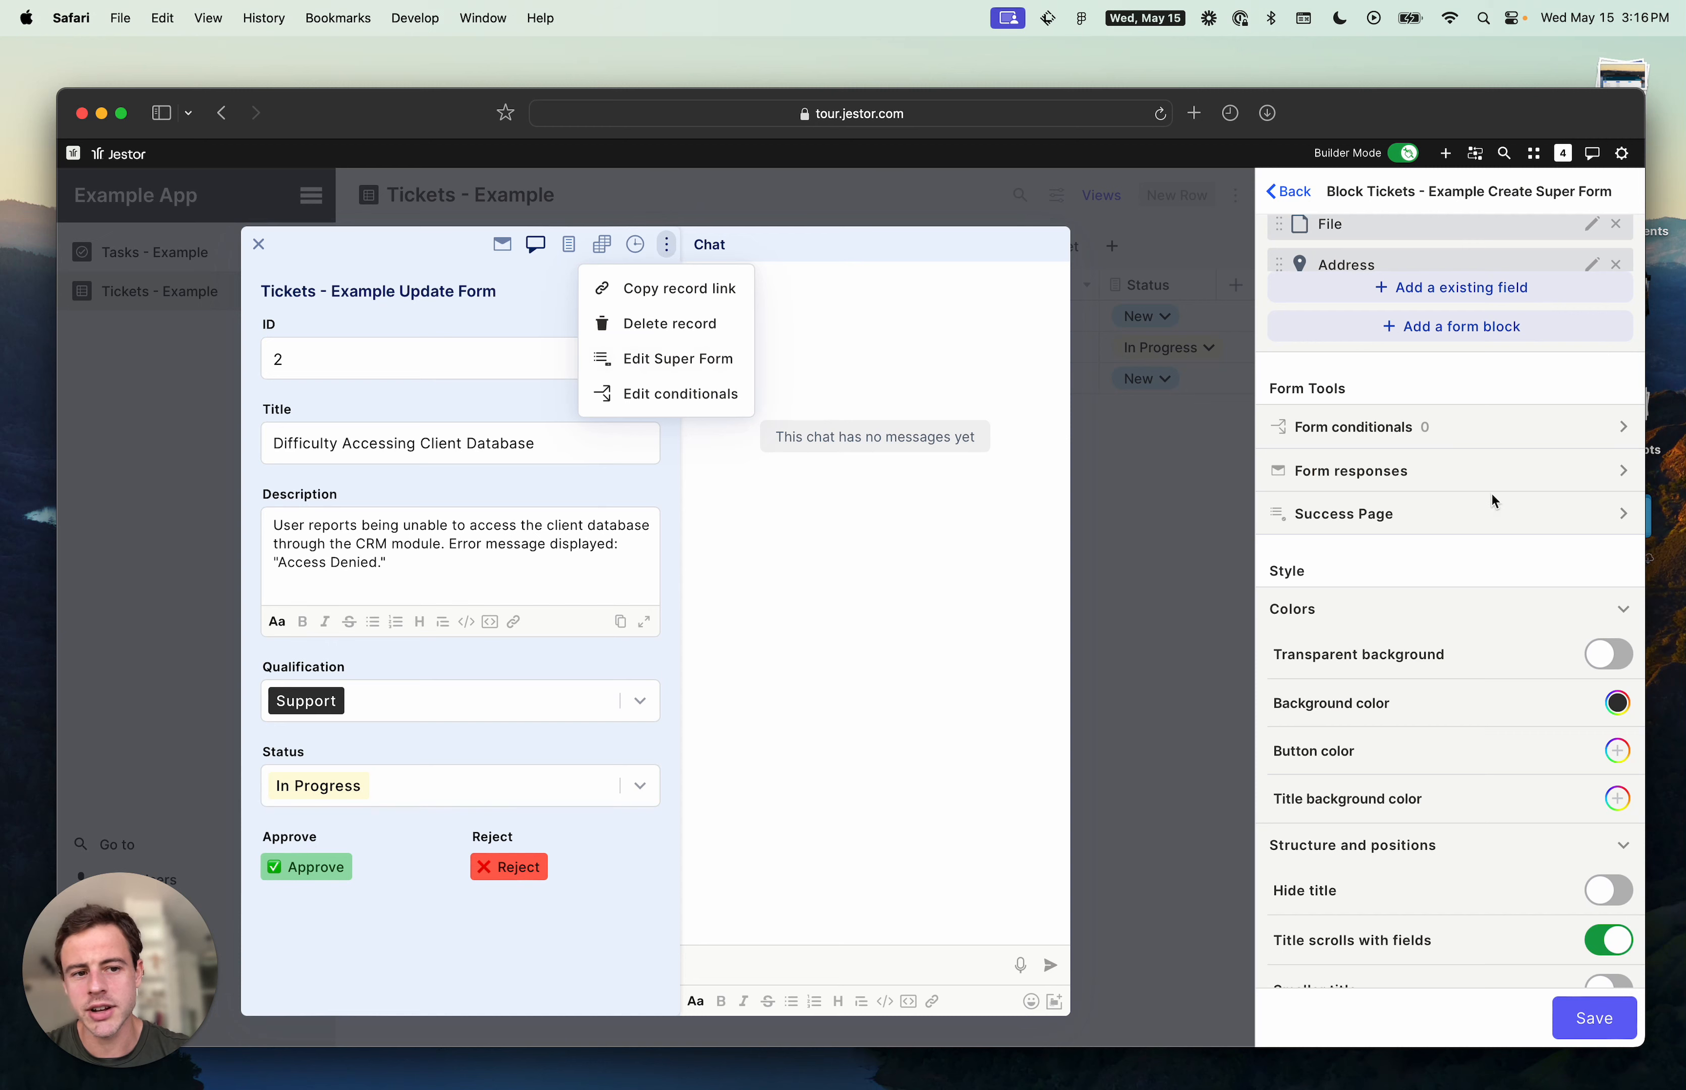
left_click(1133, 537)
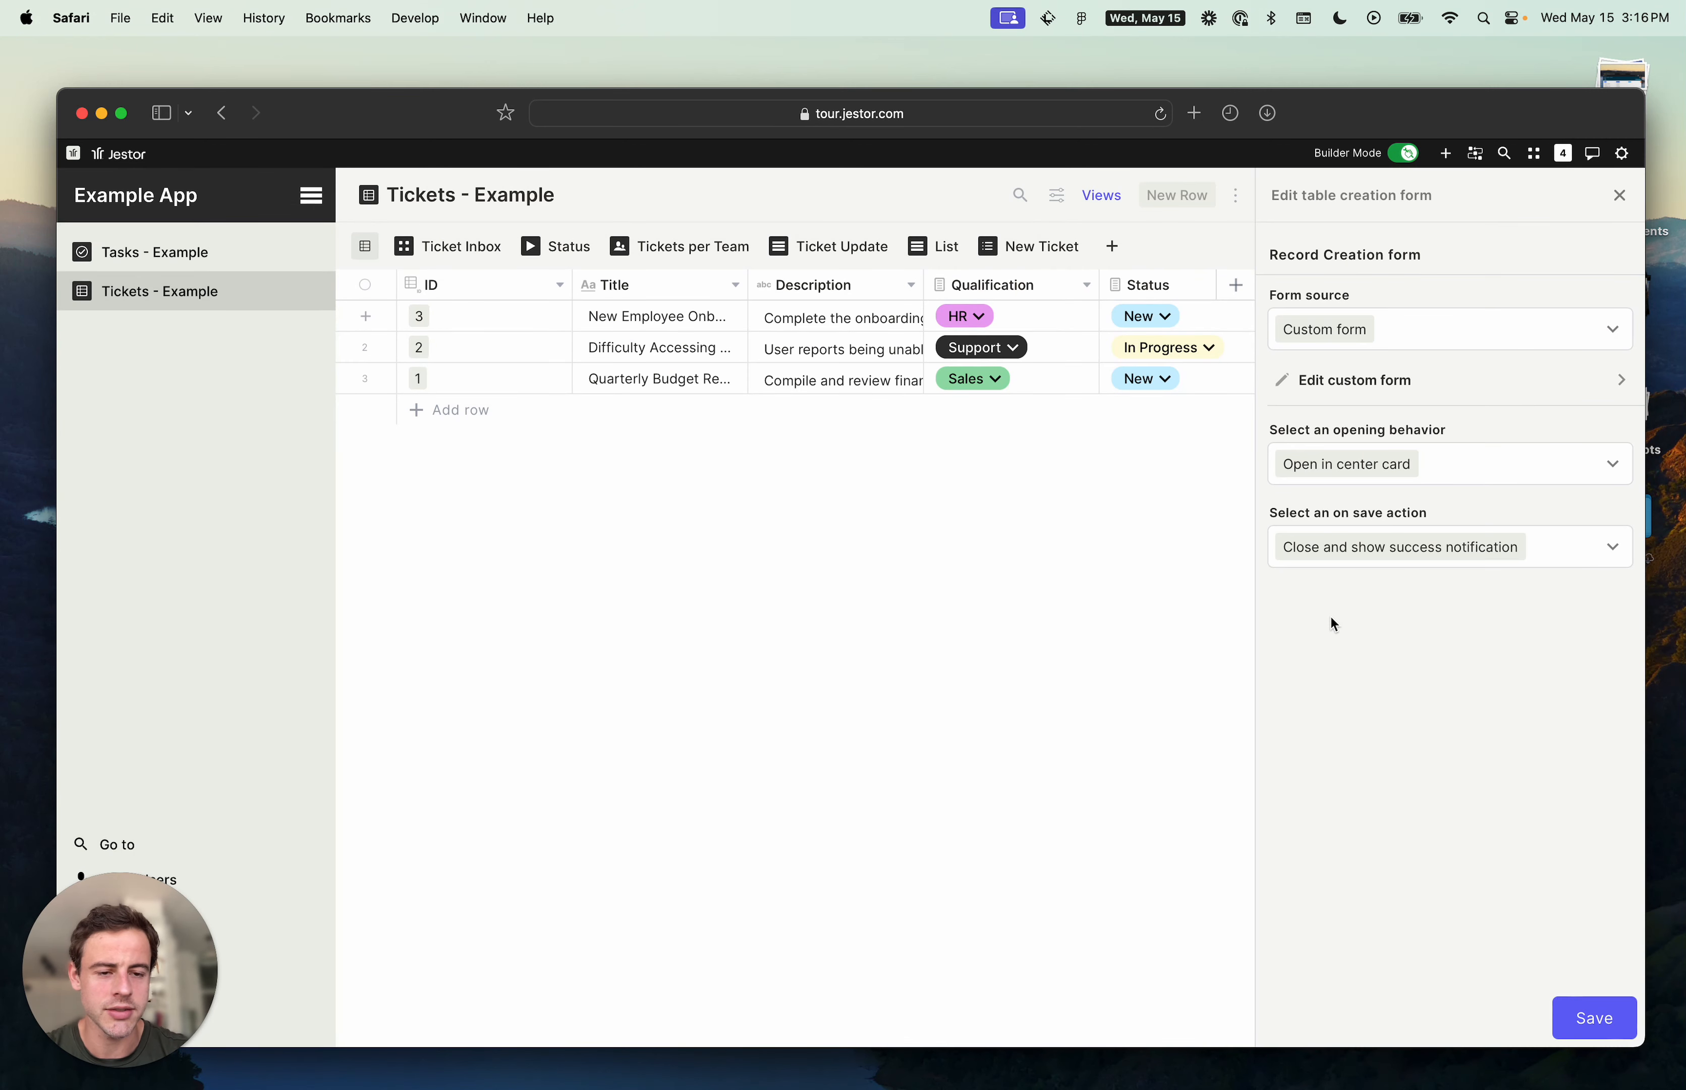
key("Escape")
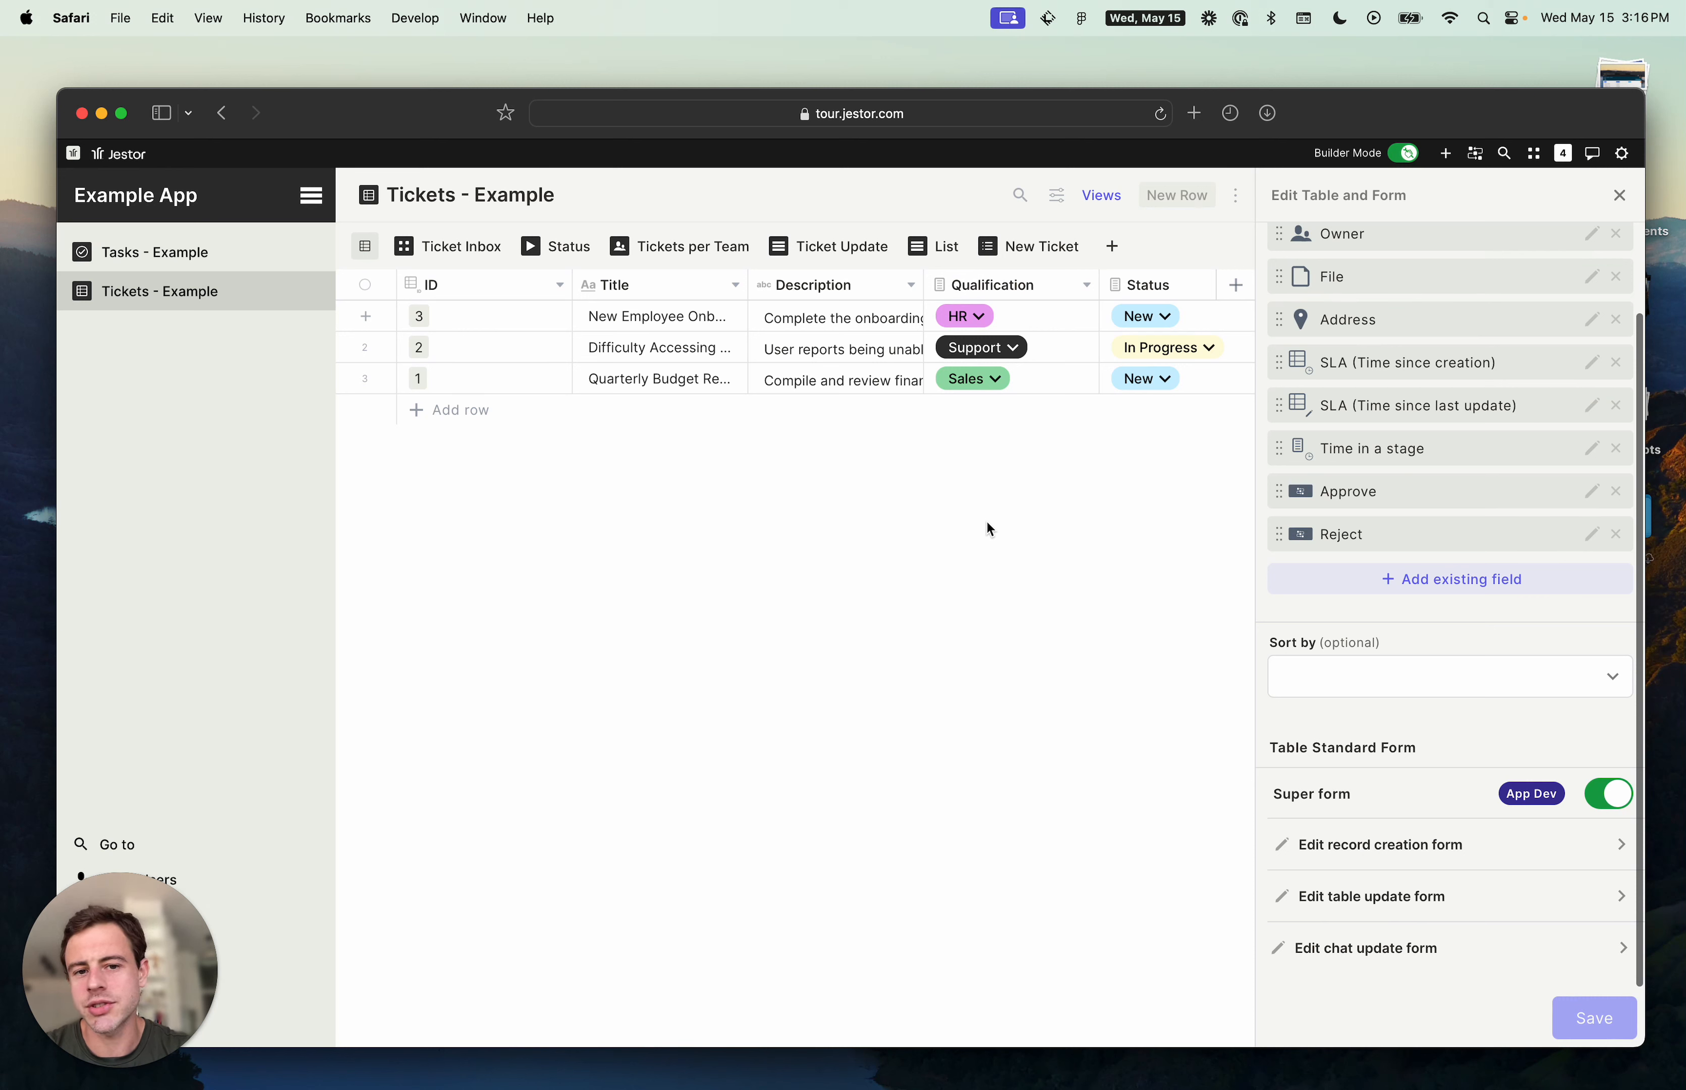
- In the chat update form's custom form, try enabling a transparent background with a purple title background color and saving
left_click(1353, 963)
left_click(1452, 388)
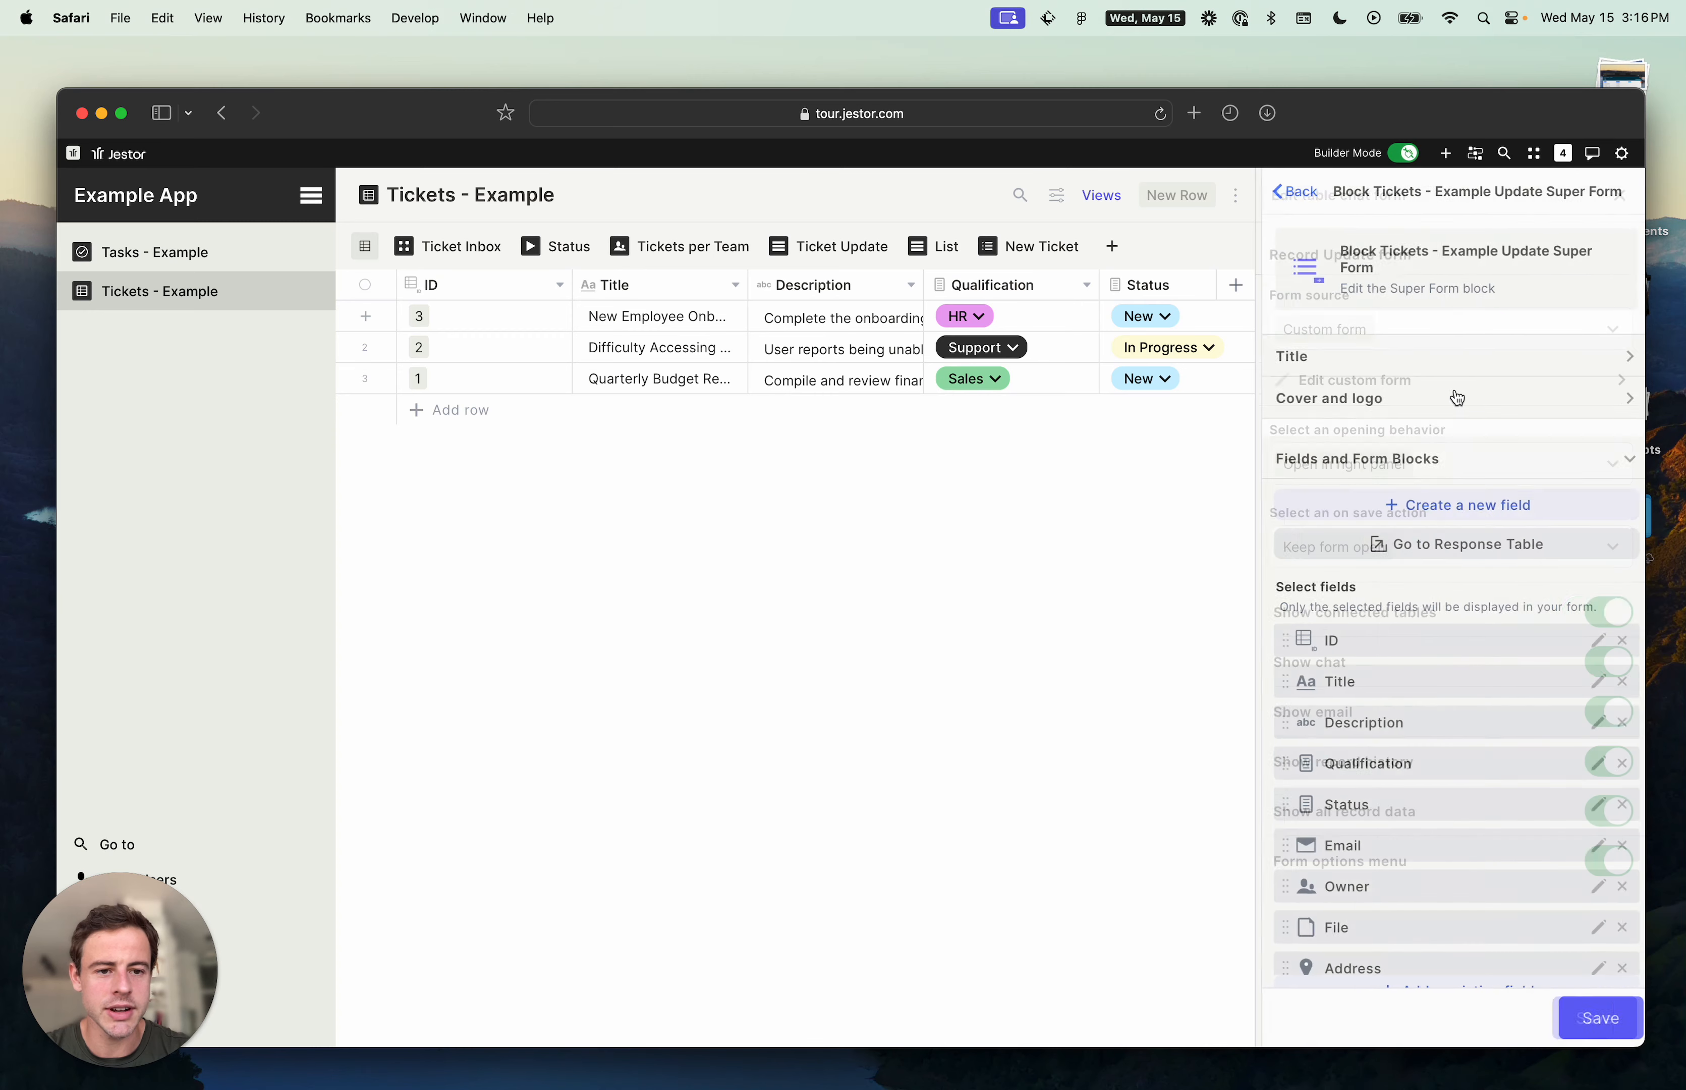
scroll(1445, 630, "down", 12)
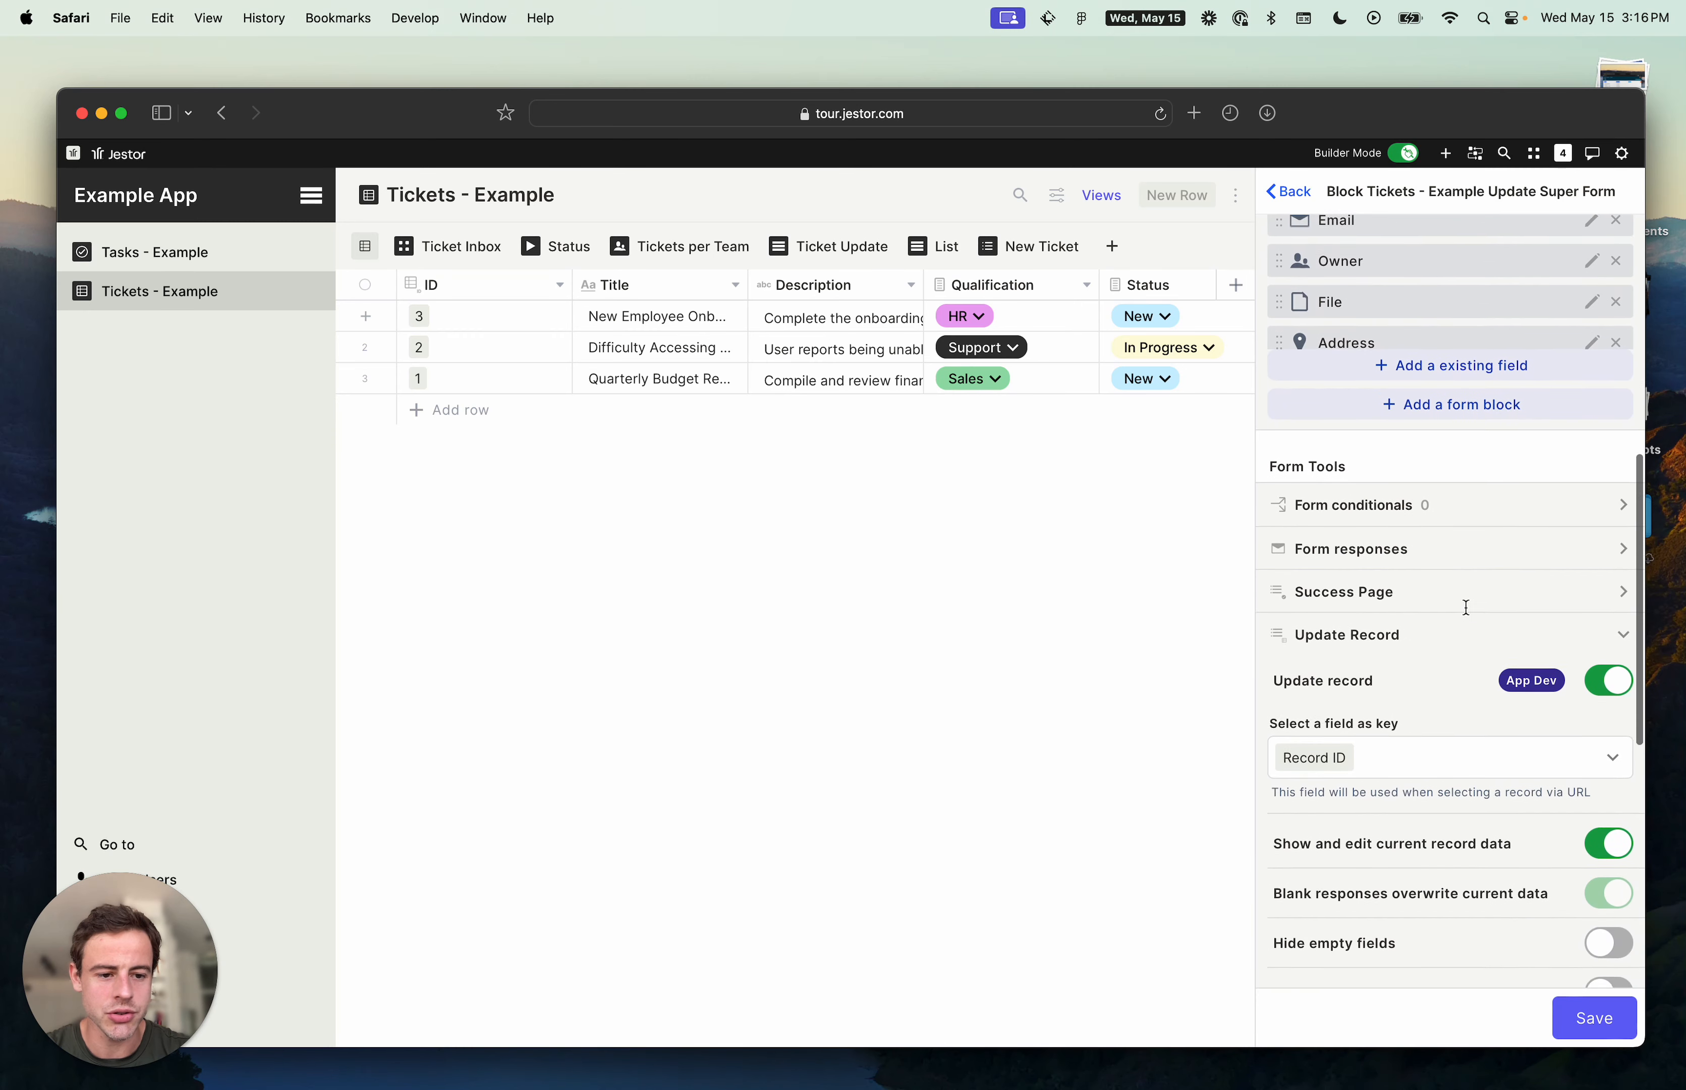
scroll(1465, 604, "down", 5)
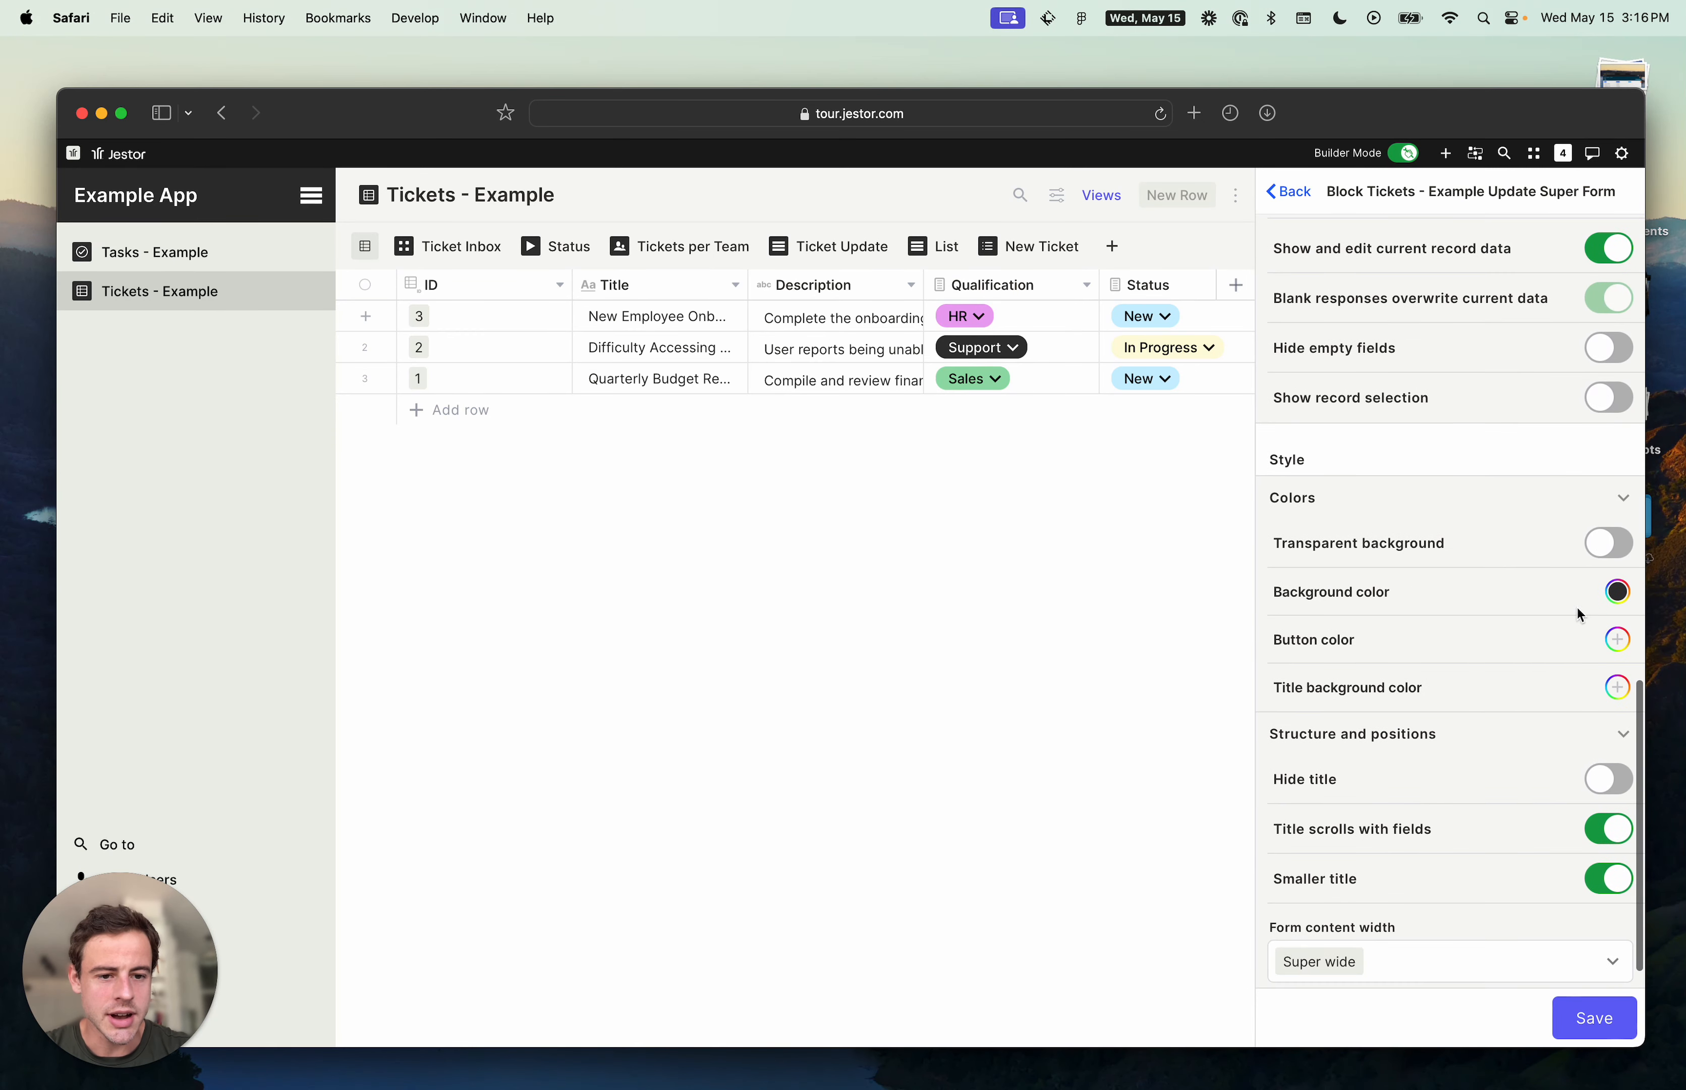
left_click(1628, 604)
left_click(1344, 521)
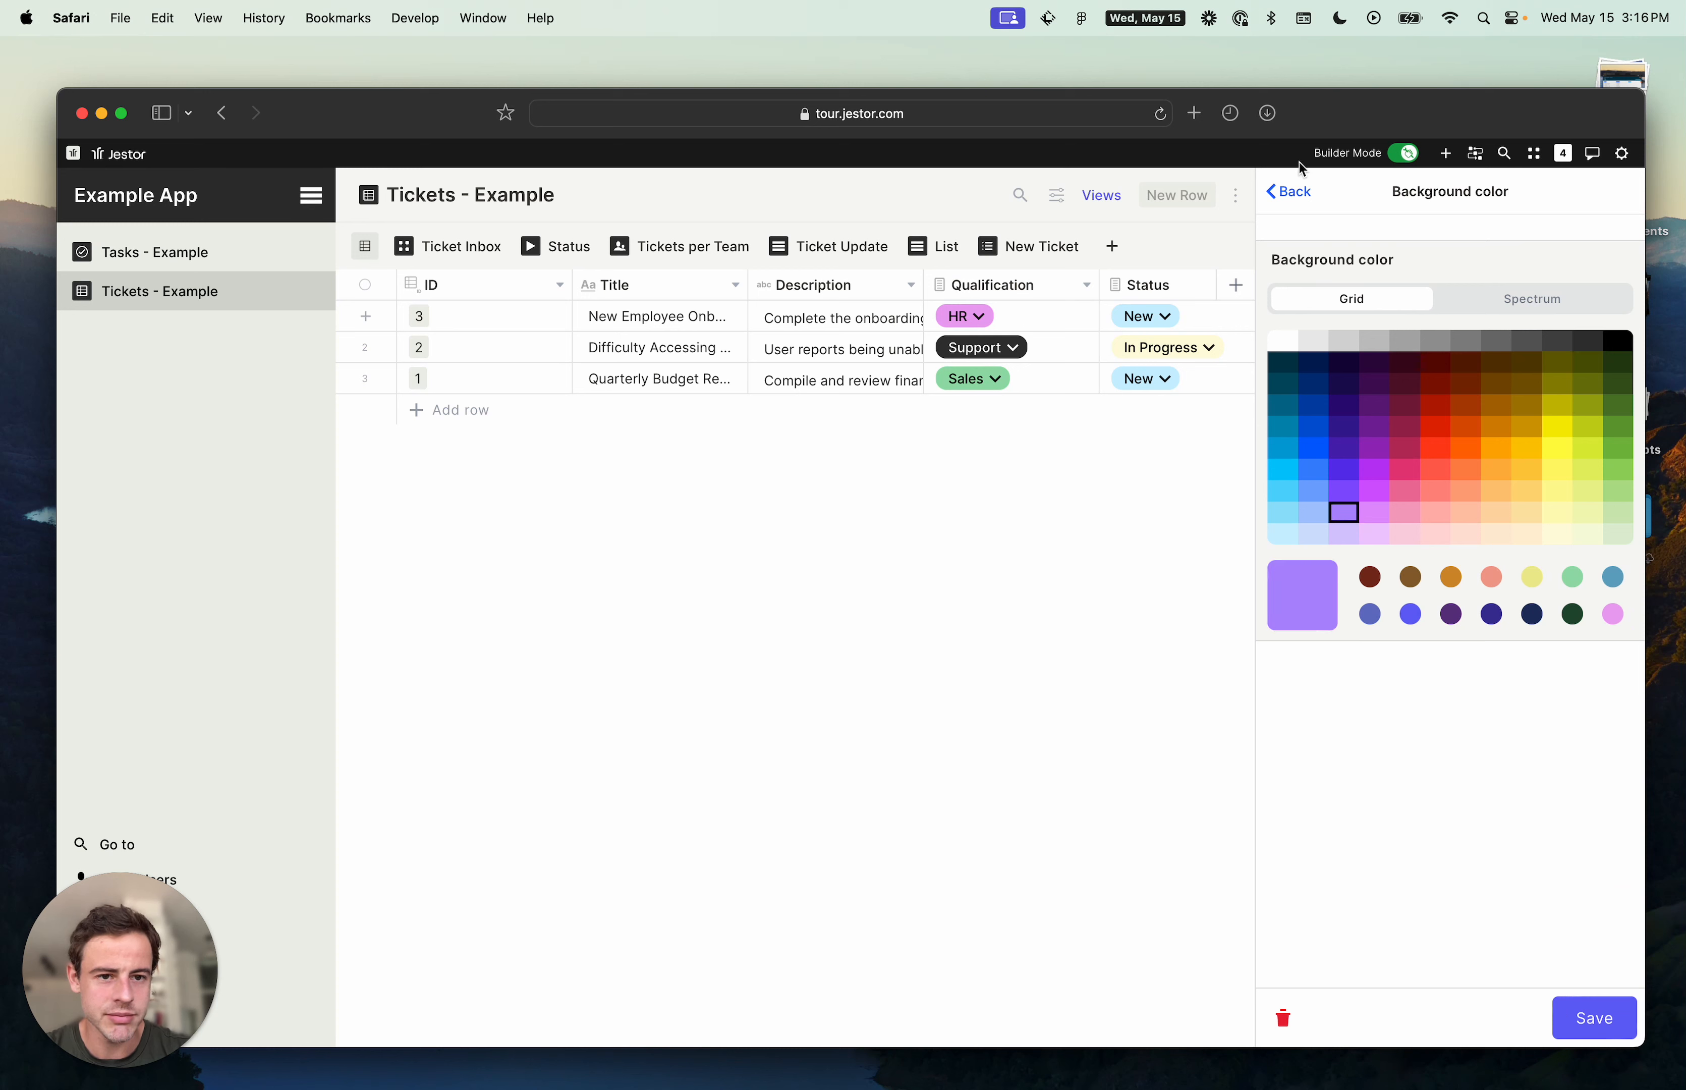
left_click(1300, 197)
left_click(1609, 554)
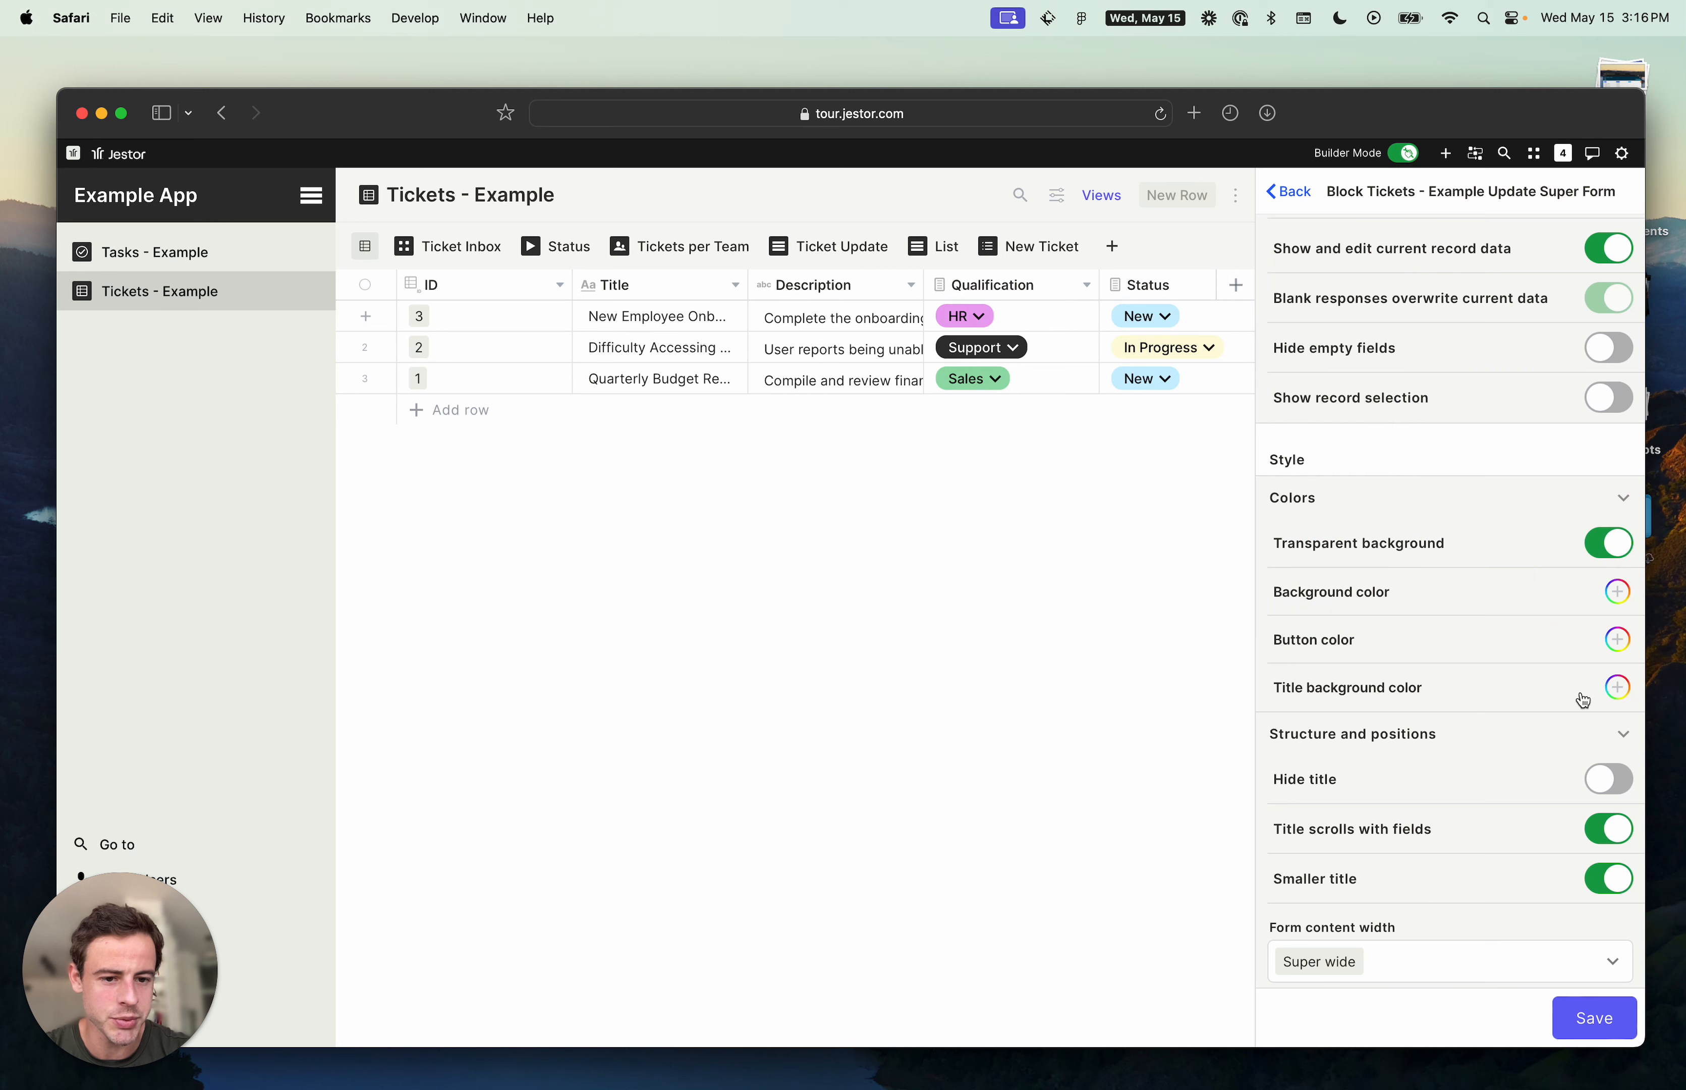
left_click(1617, 686)
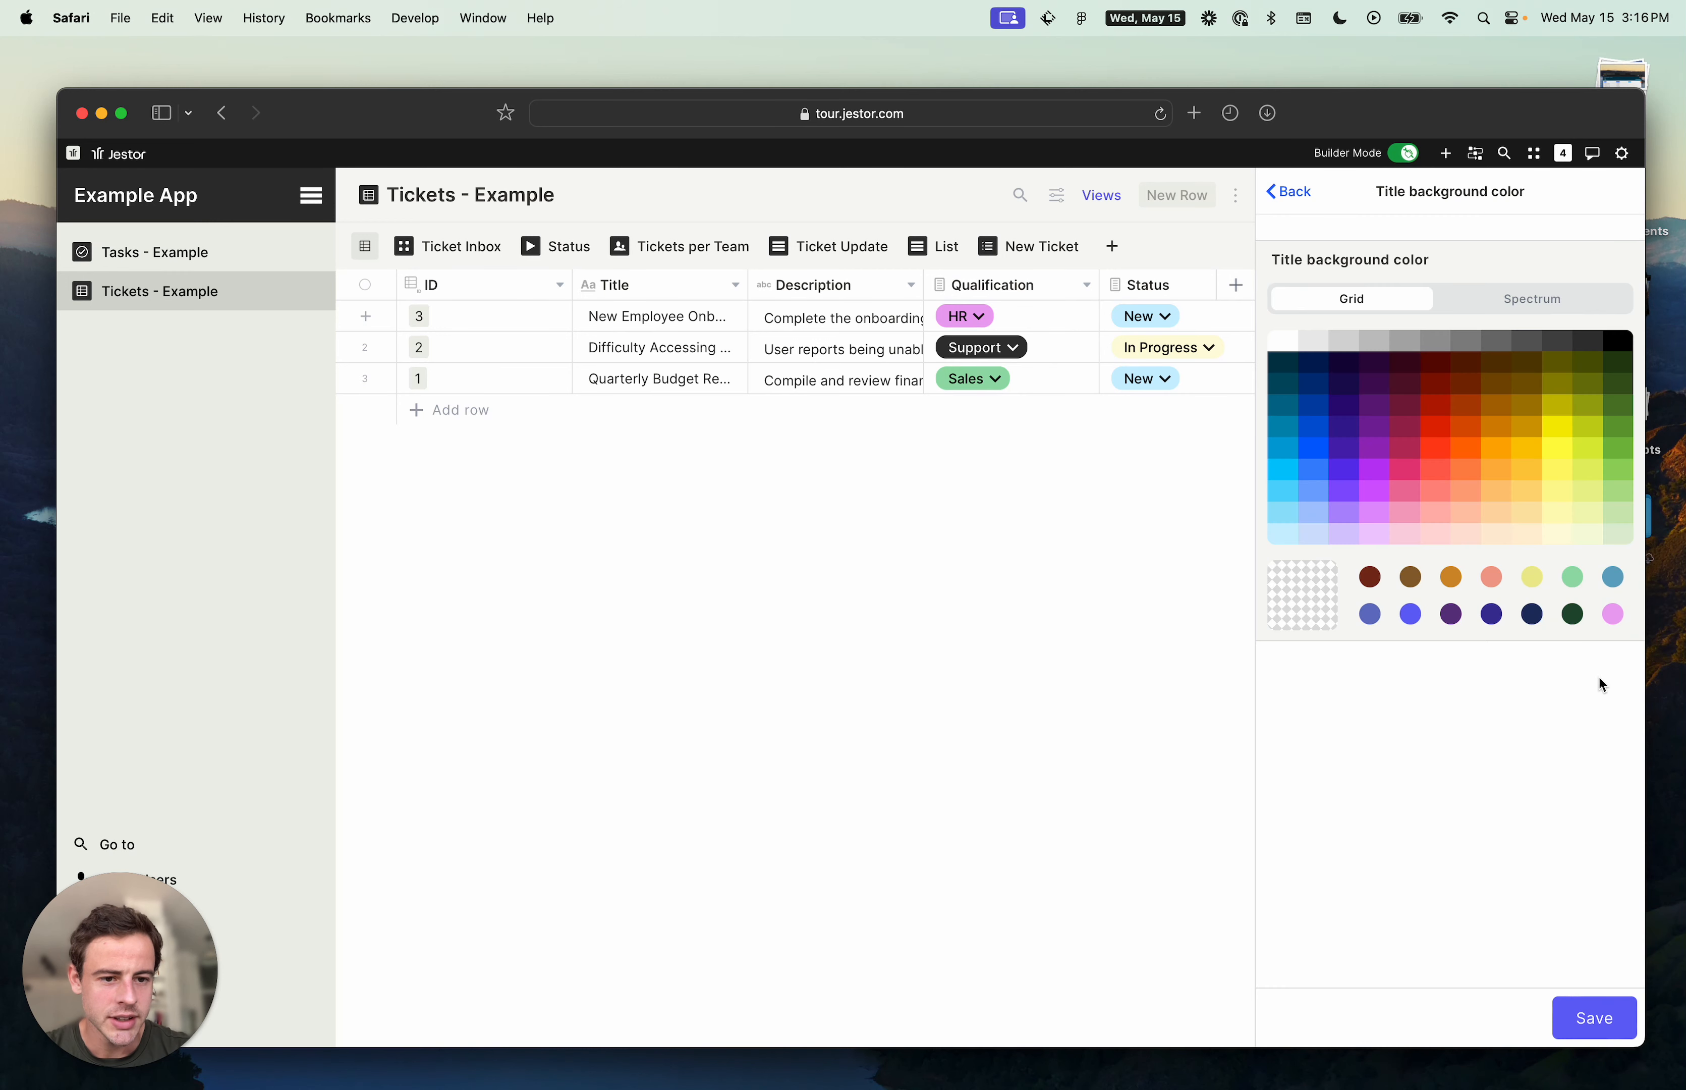
left_click(1375, 473)
left_click(1608, 1023)
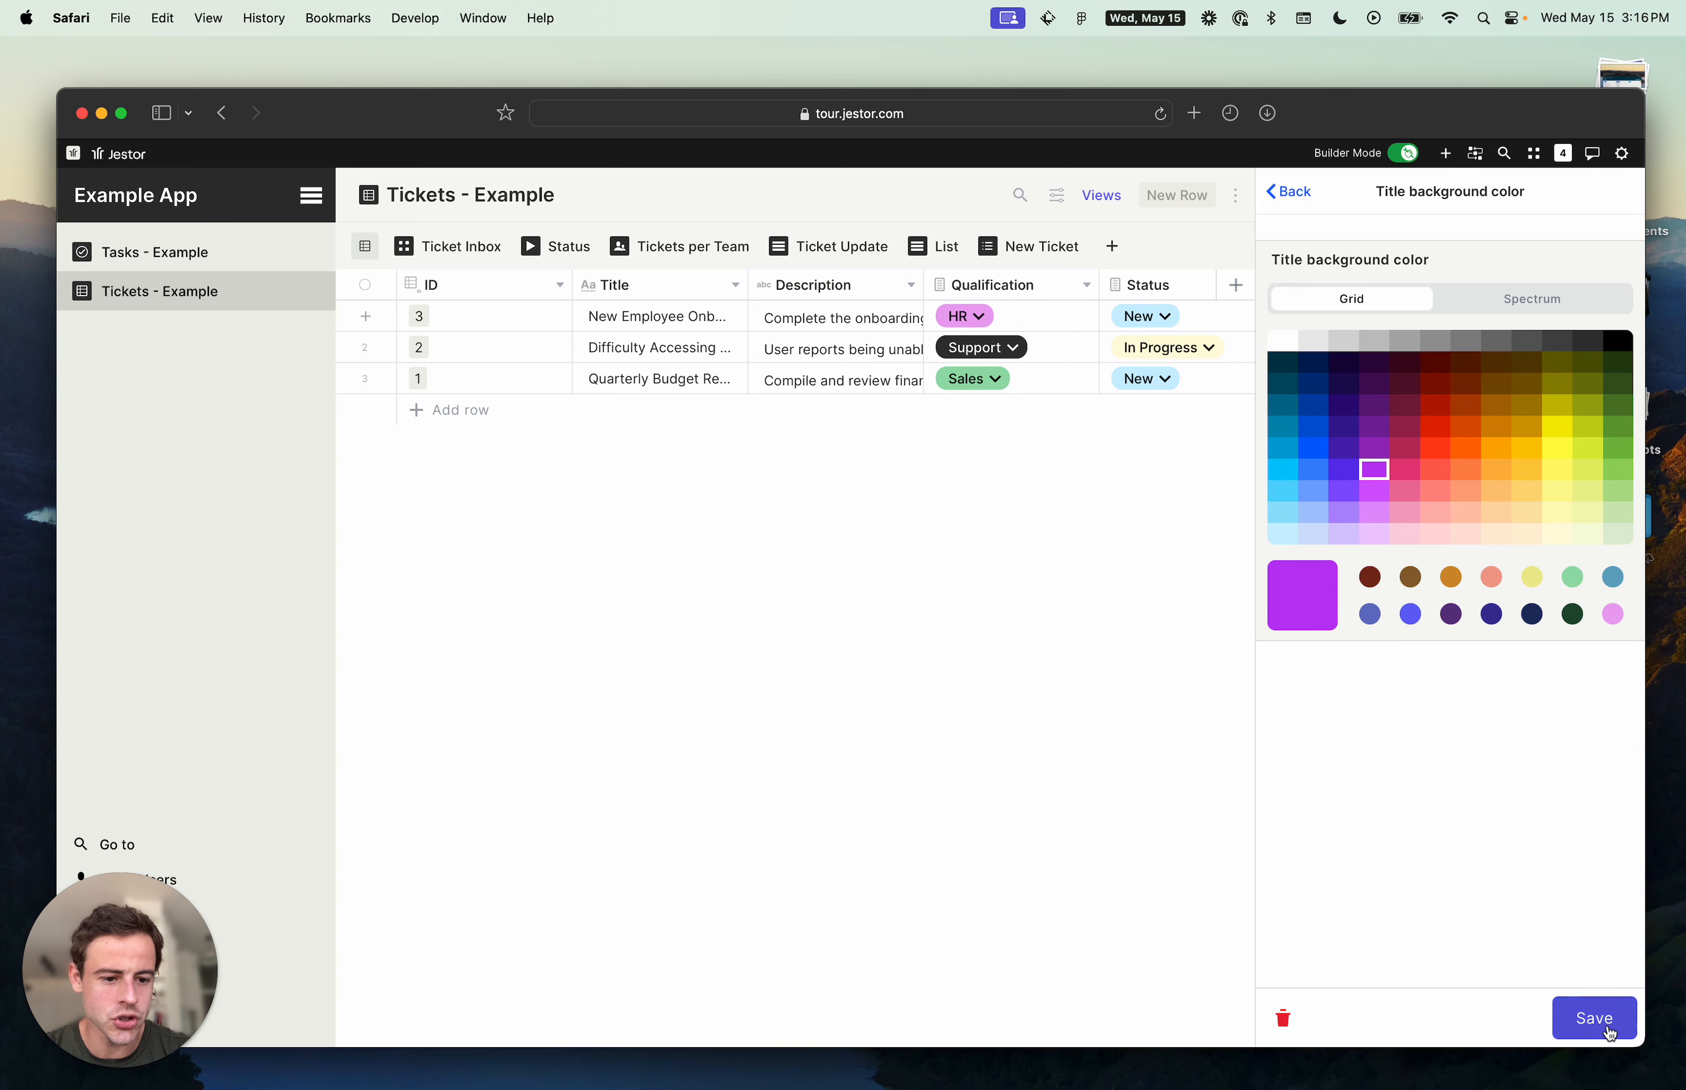
scroll(1432, 891, "down", 1)
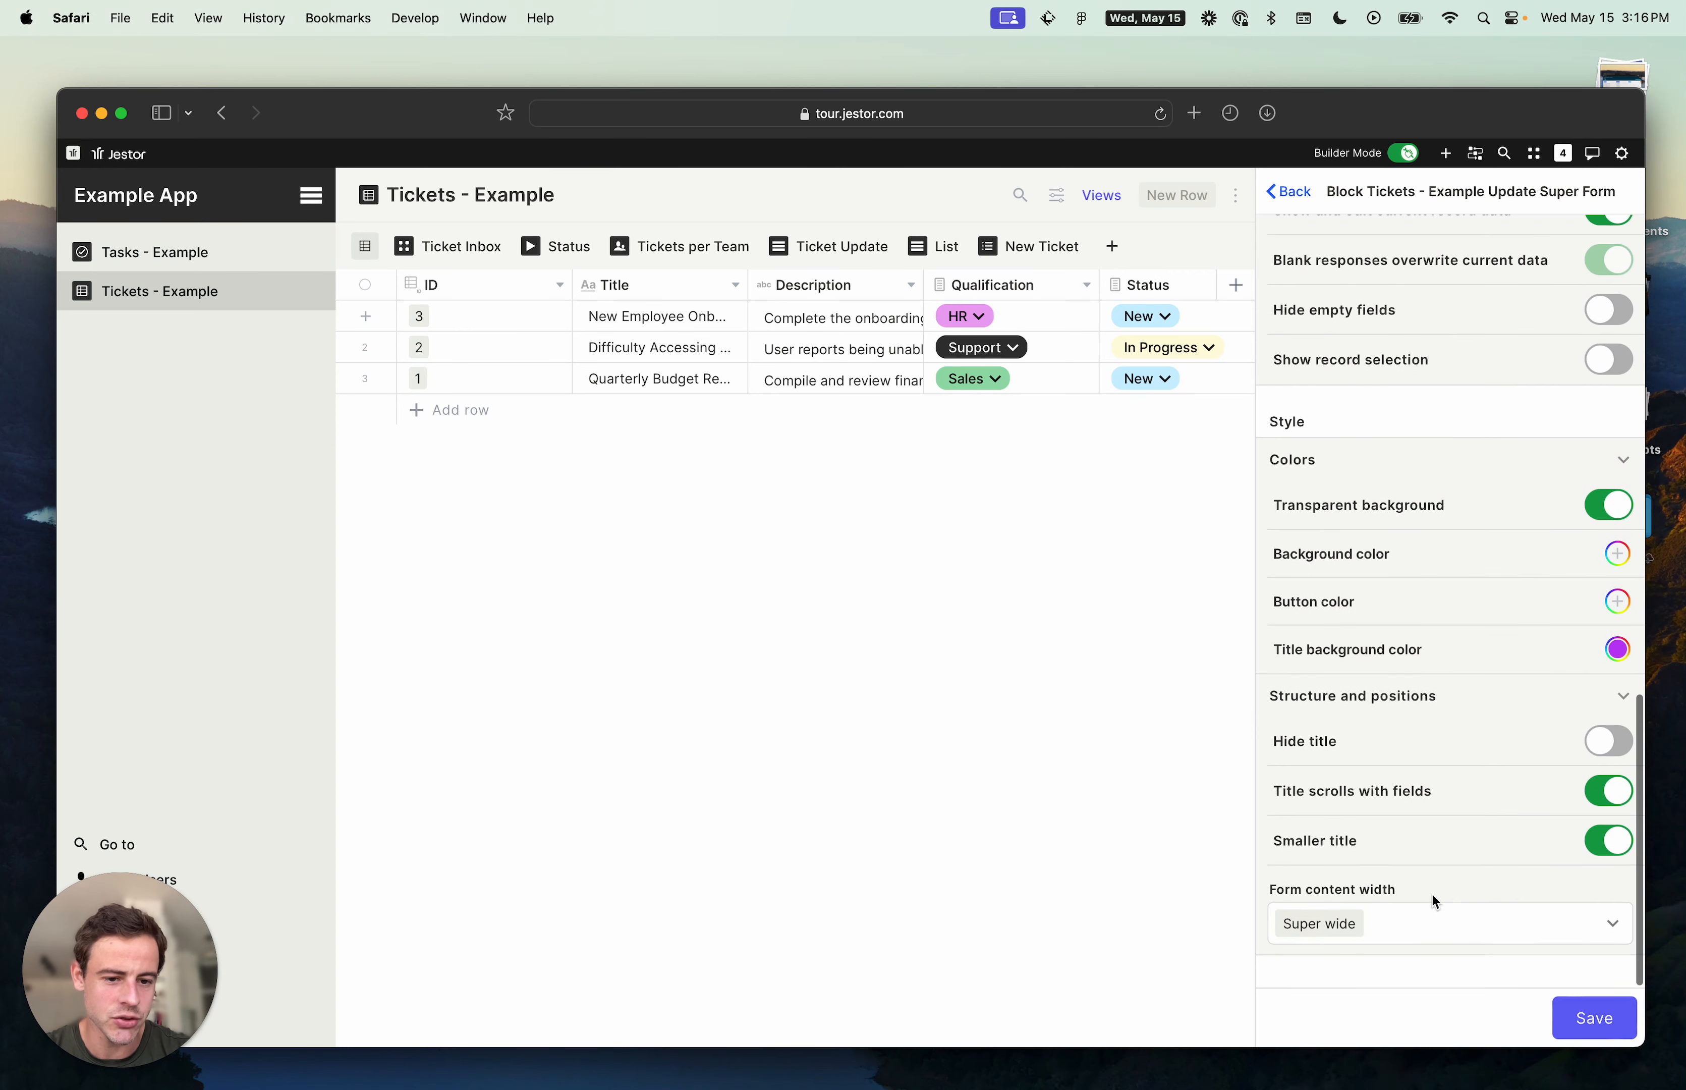
left_click(1586, 1016)
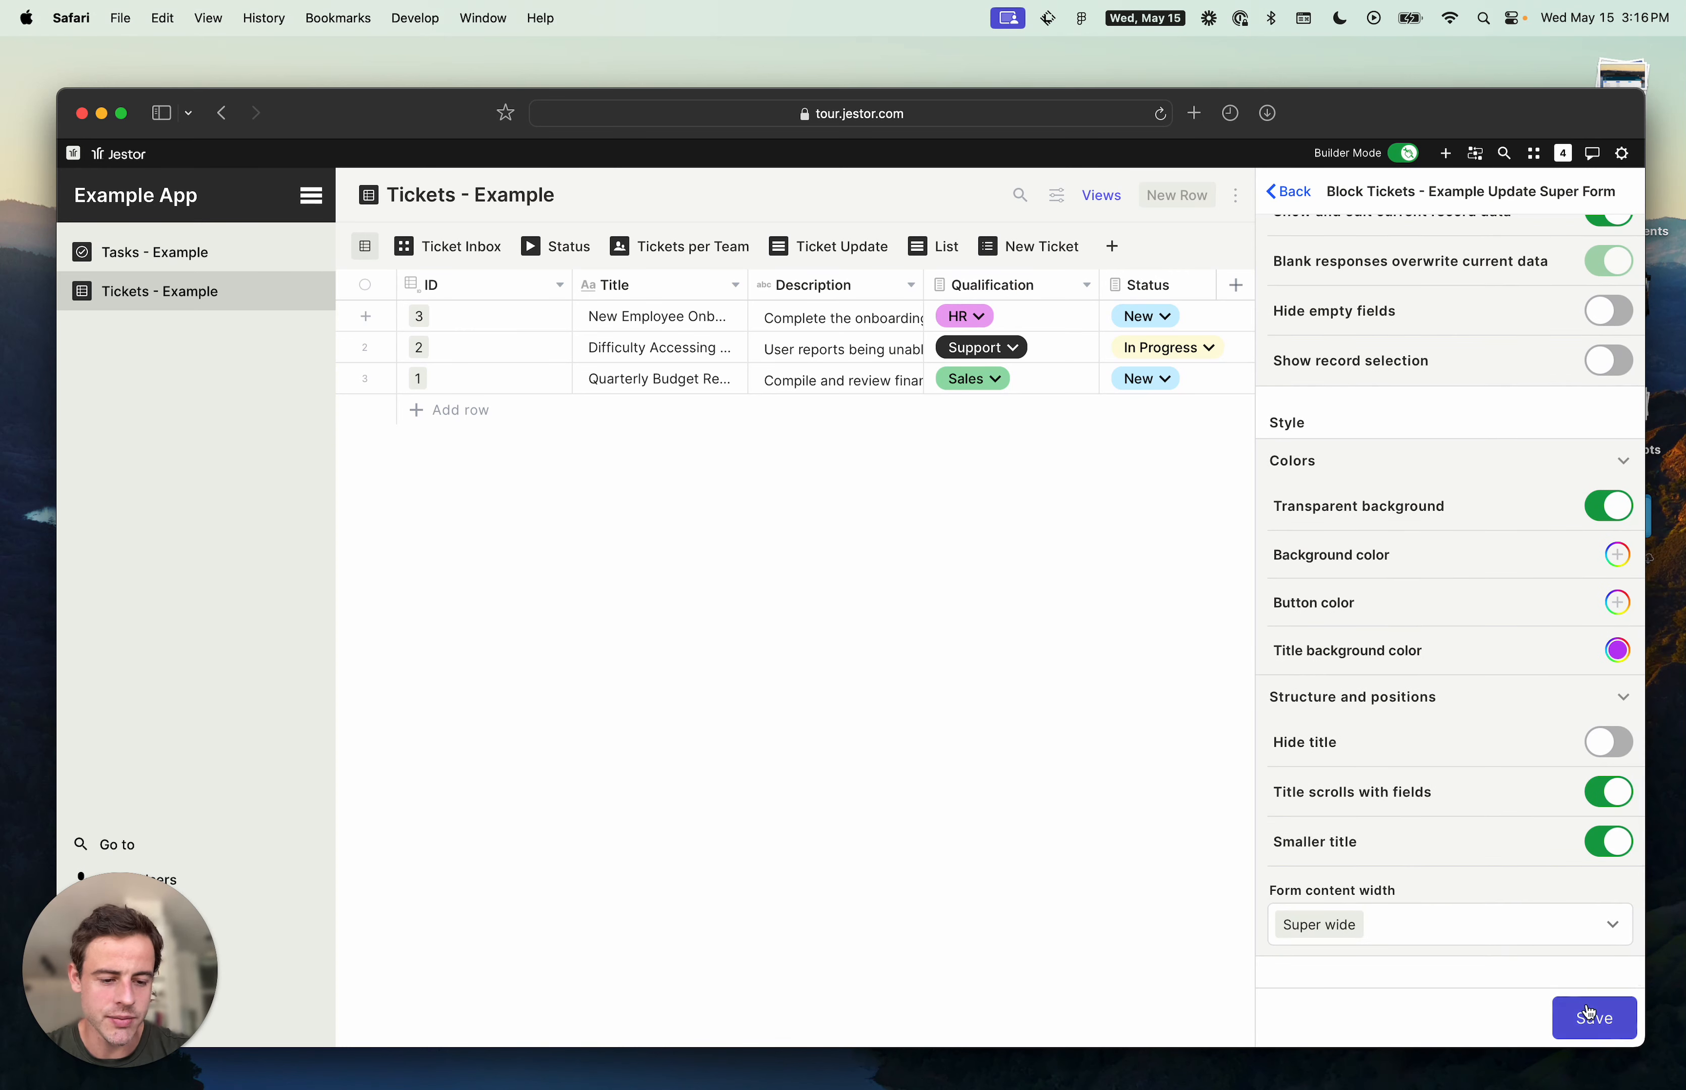
scroll(1467, 641, "up", 15)
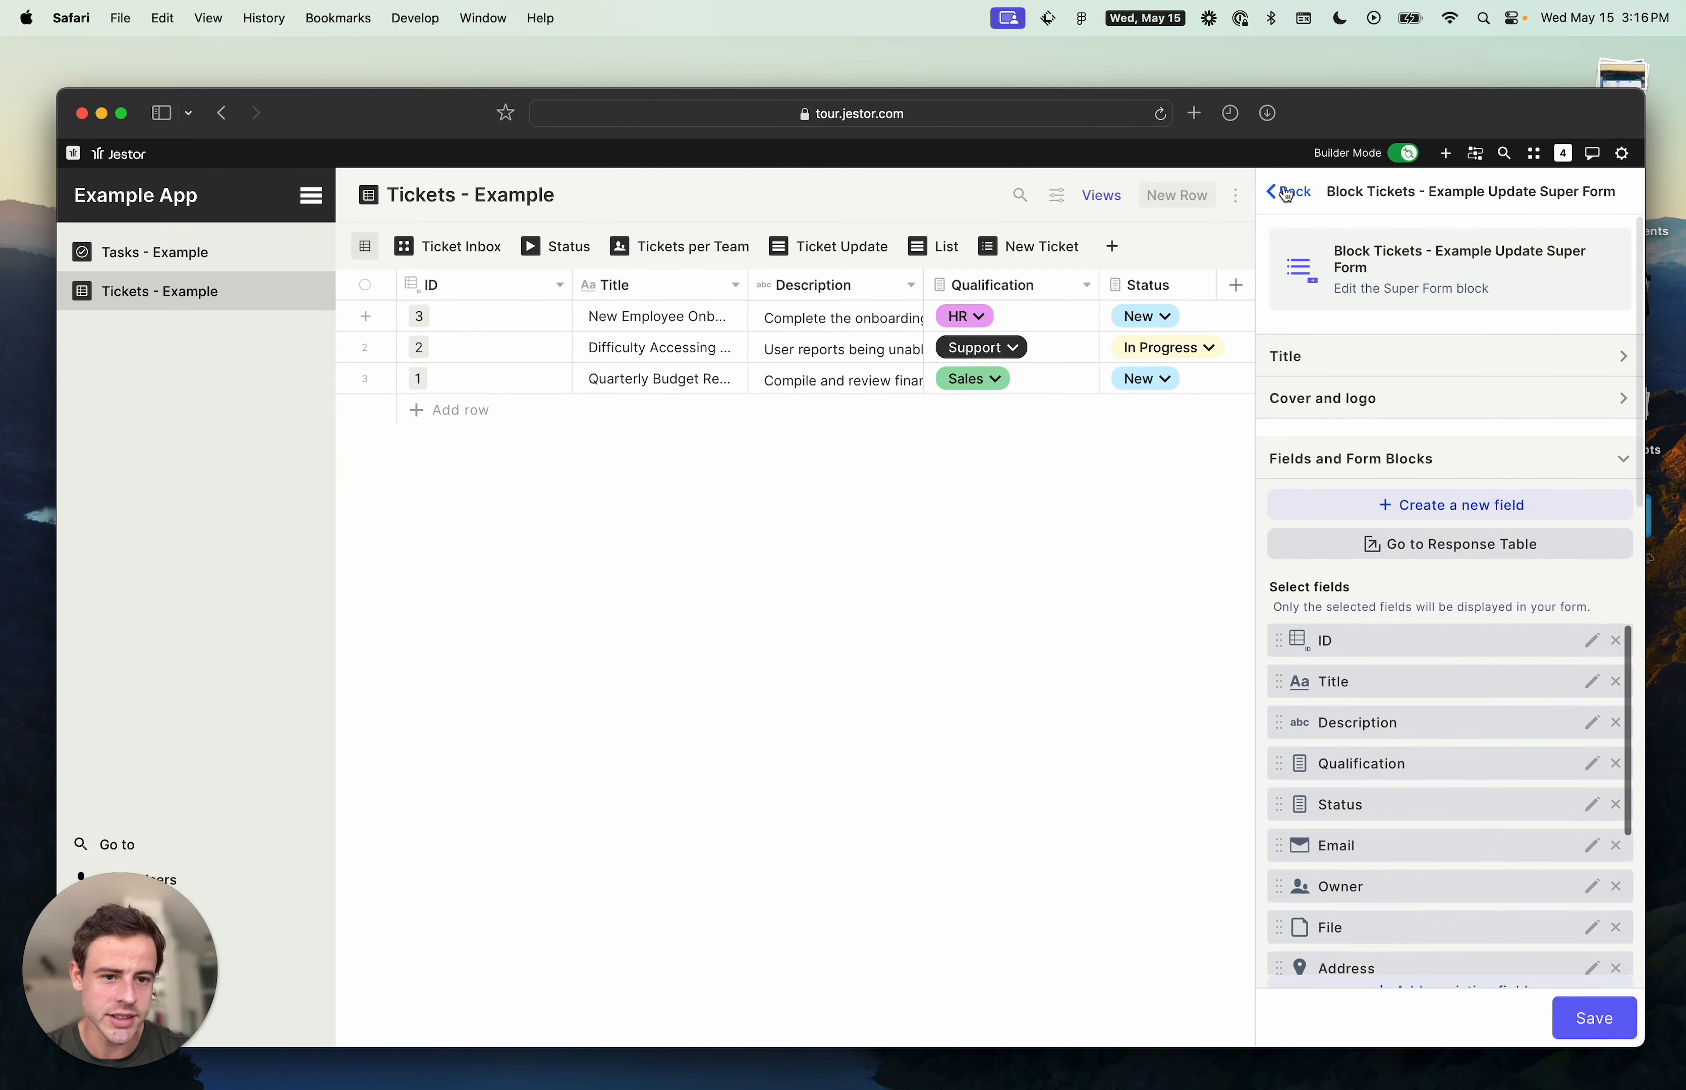
left_click(1288, 196)
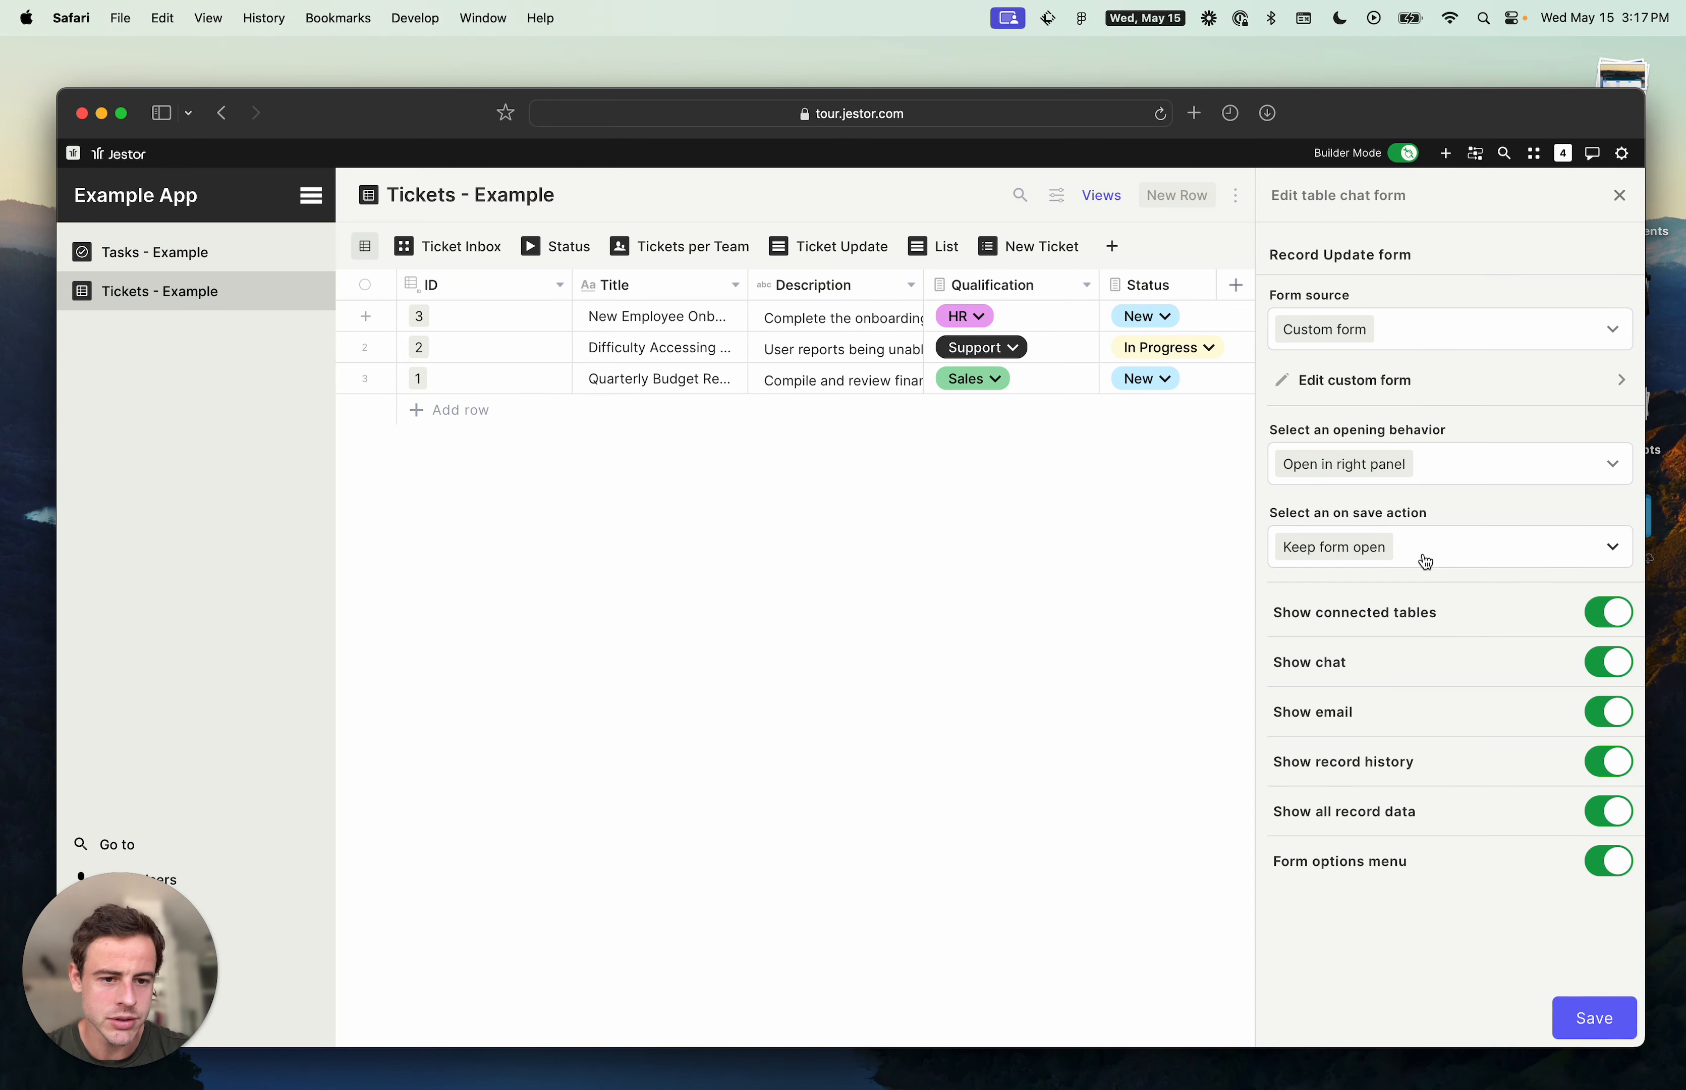
- Enable a transparent background, set a light purple title background color, and save the chat update form
left_click(1440, 384)
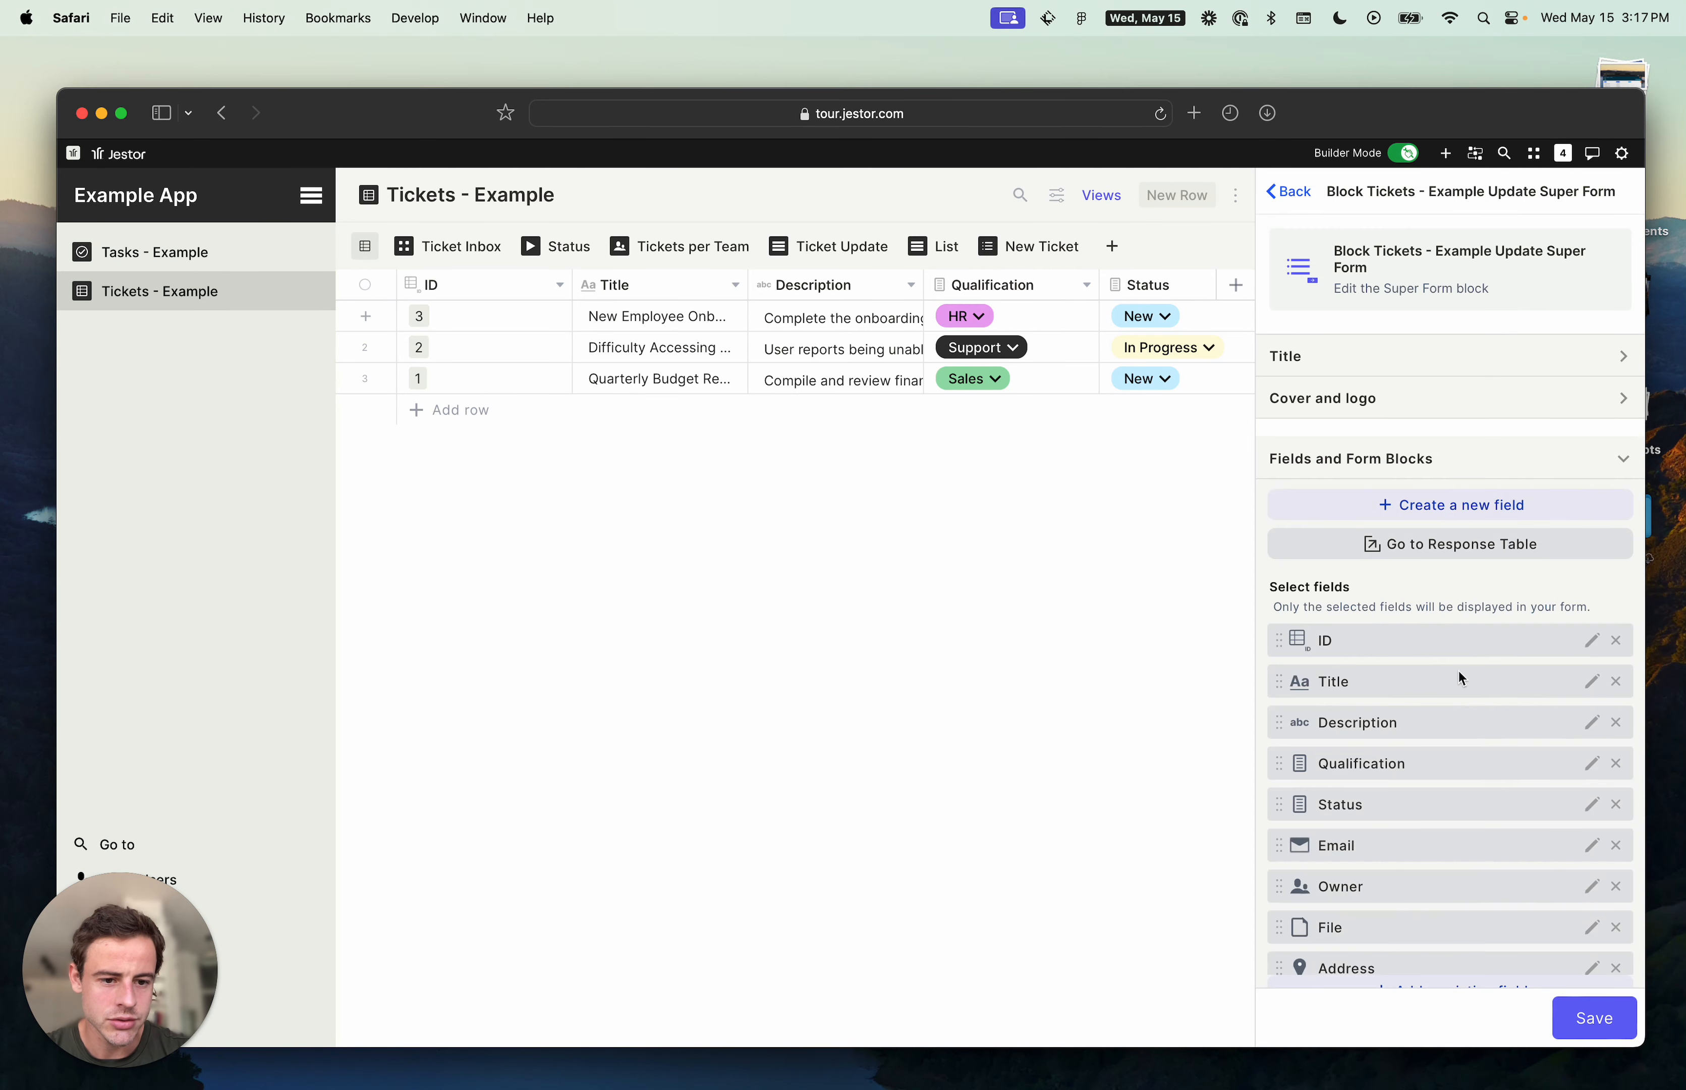
scroll(1456, 667, "down", 15)
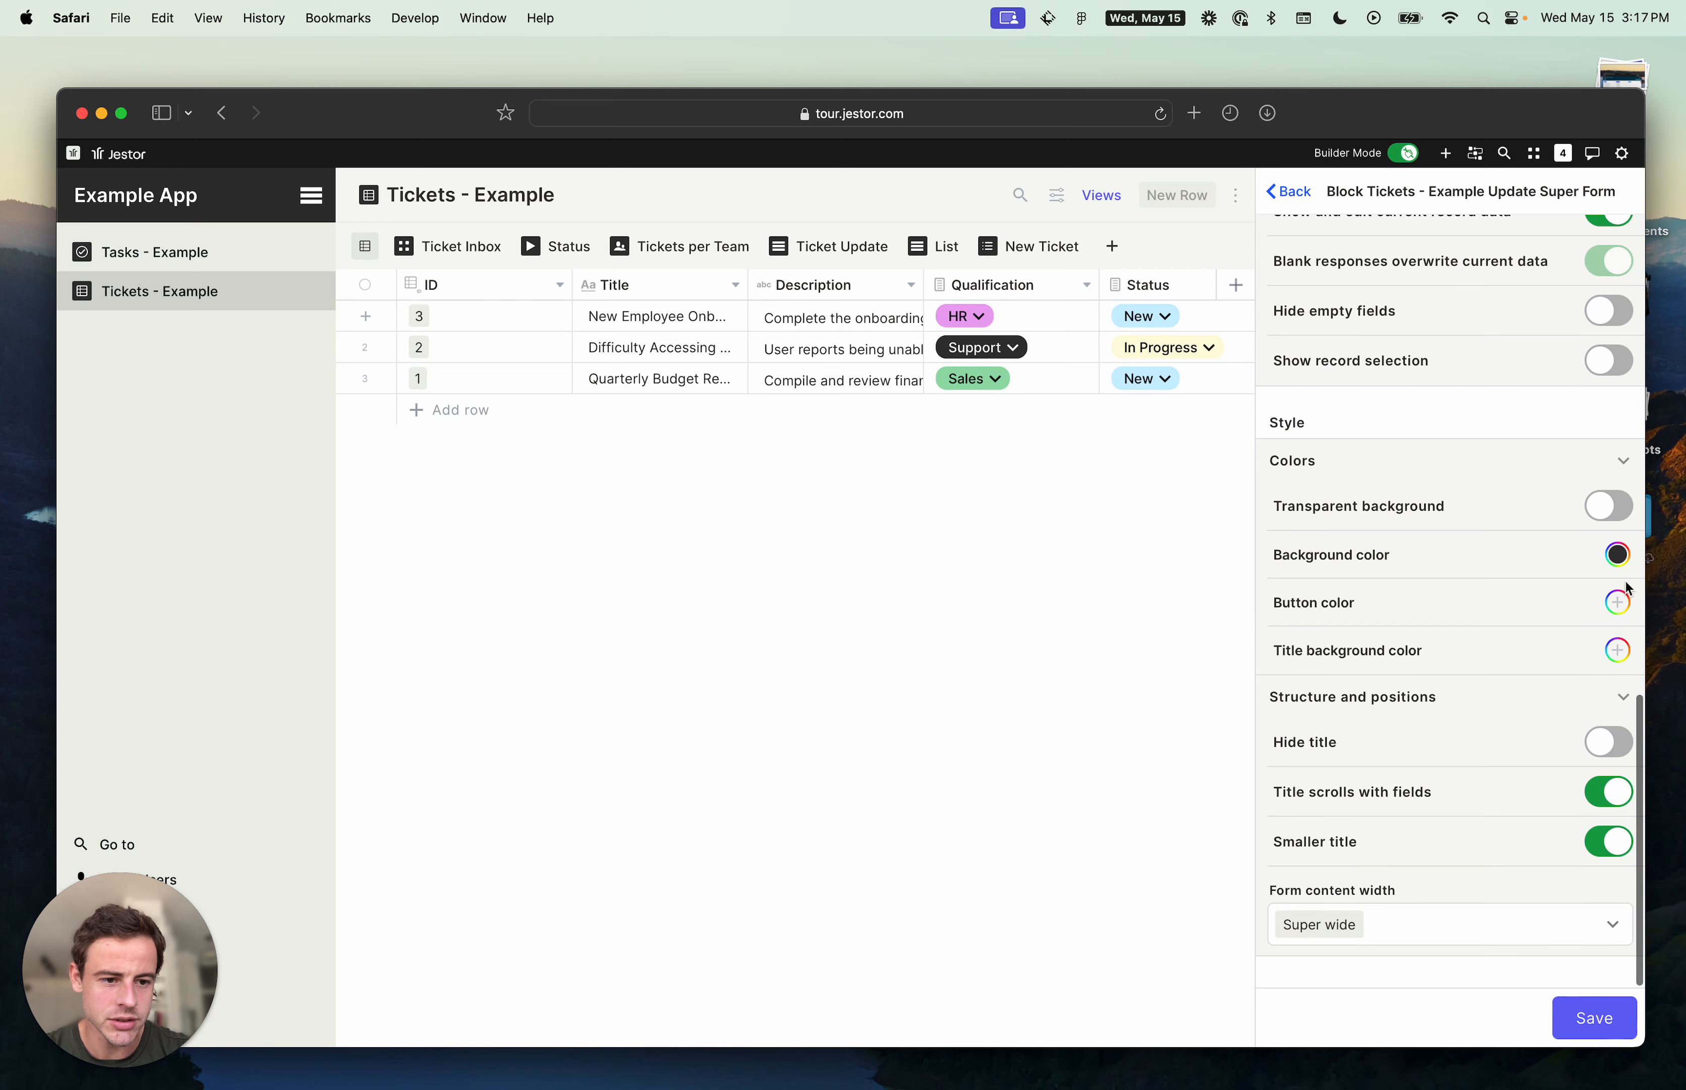
left_click(1618, 559)
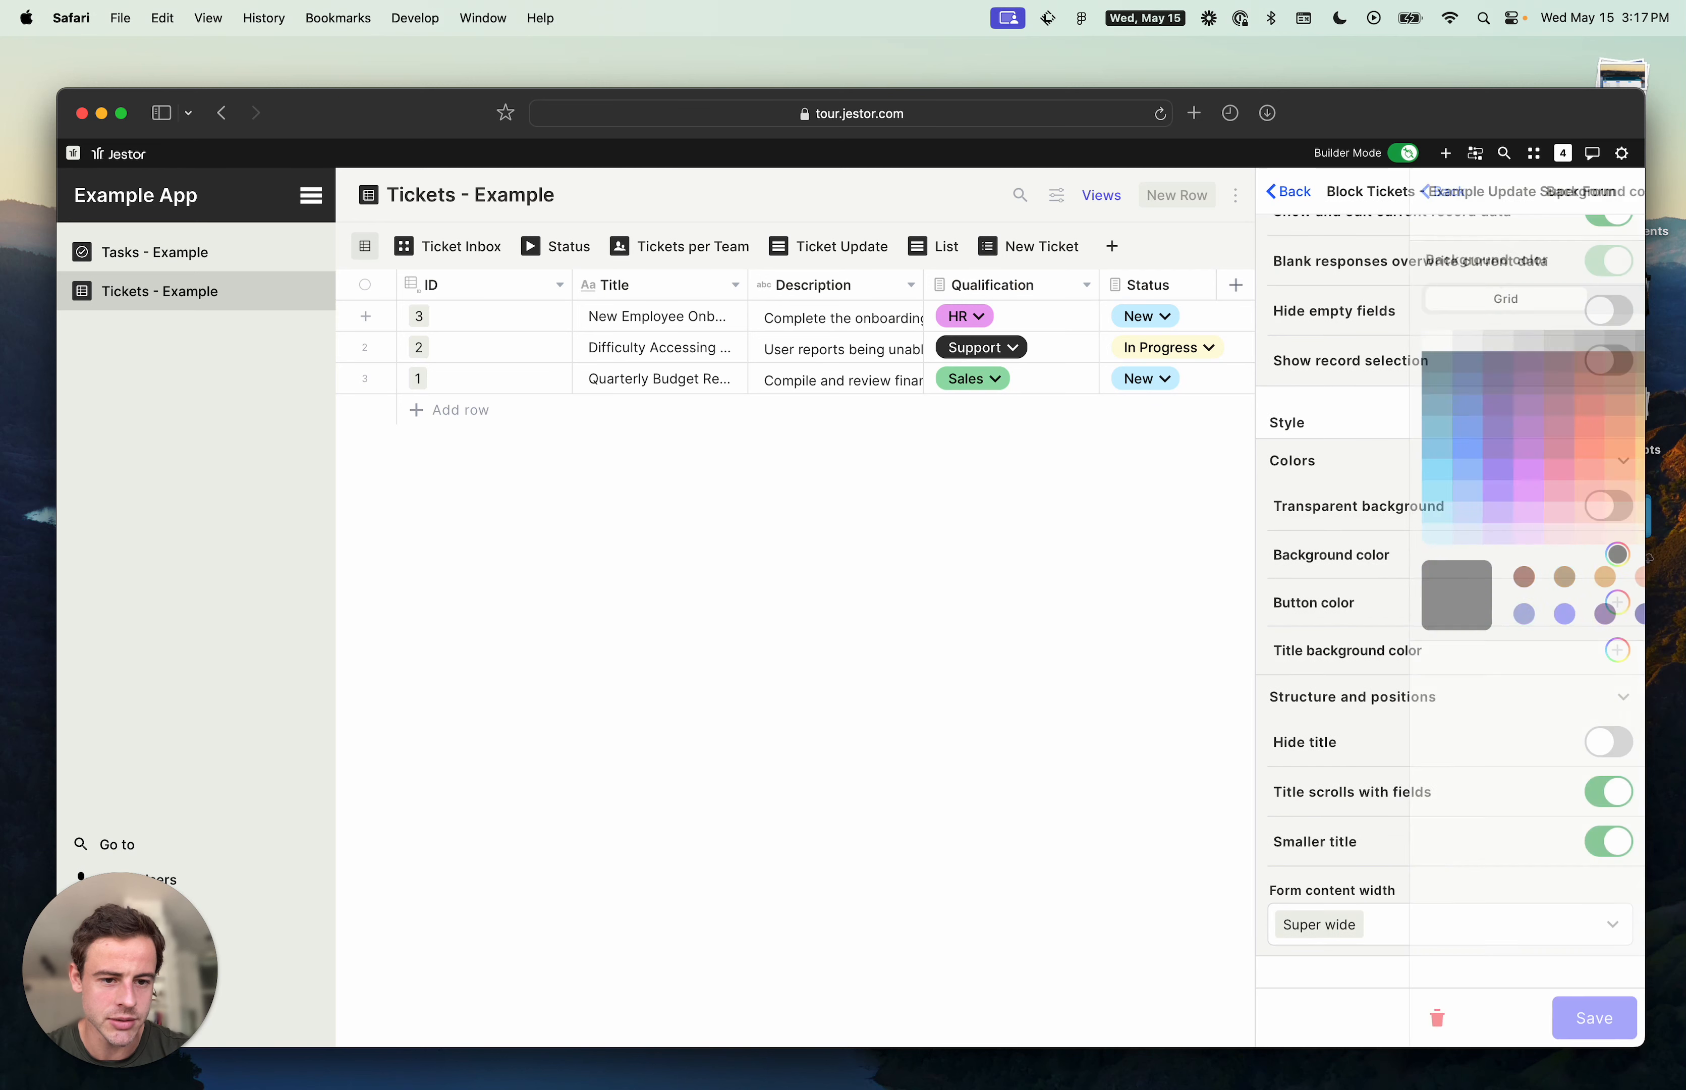
left_click(1617, 508)
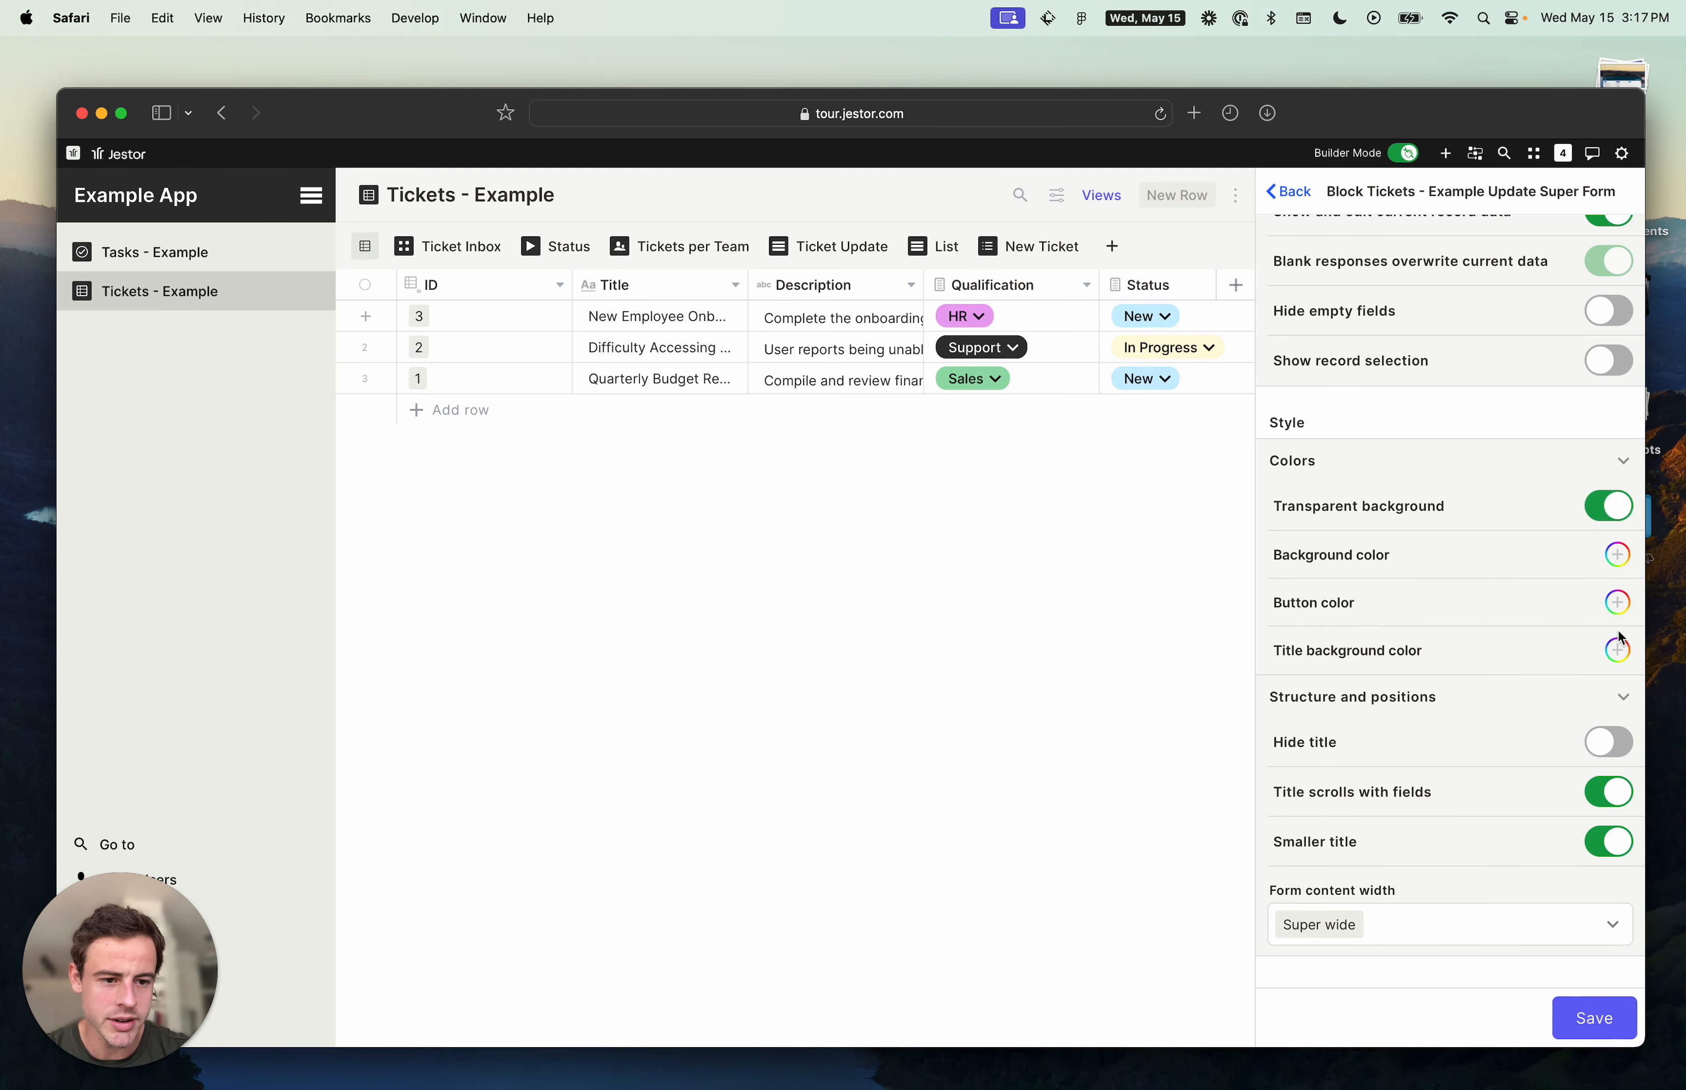
left_click(1617, 650)
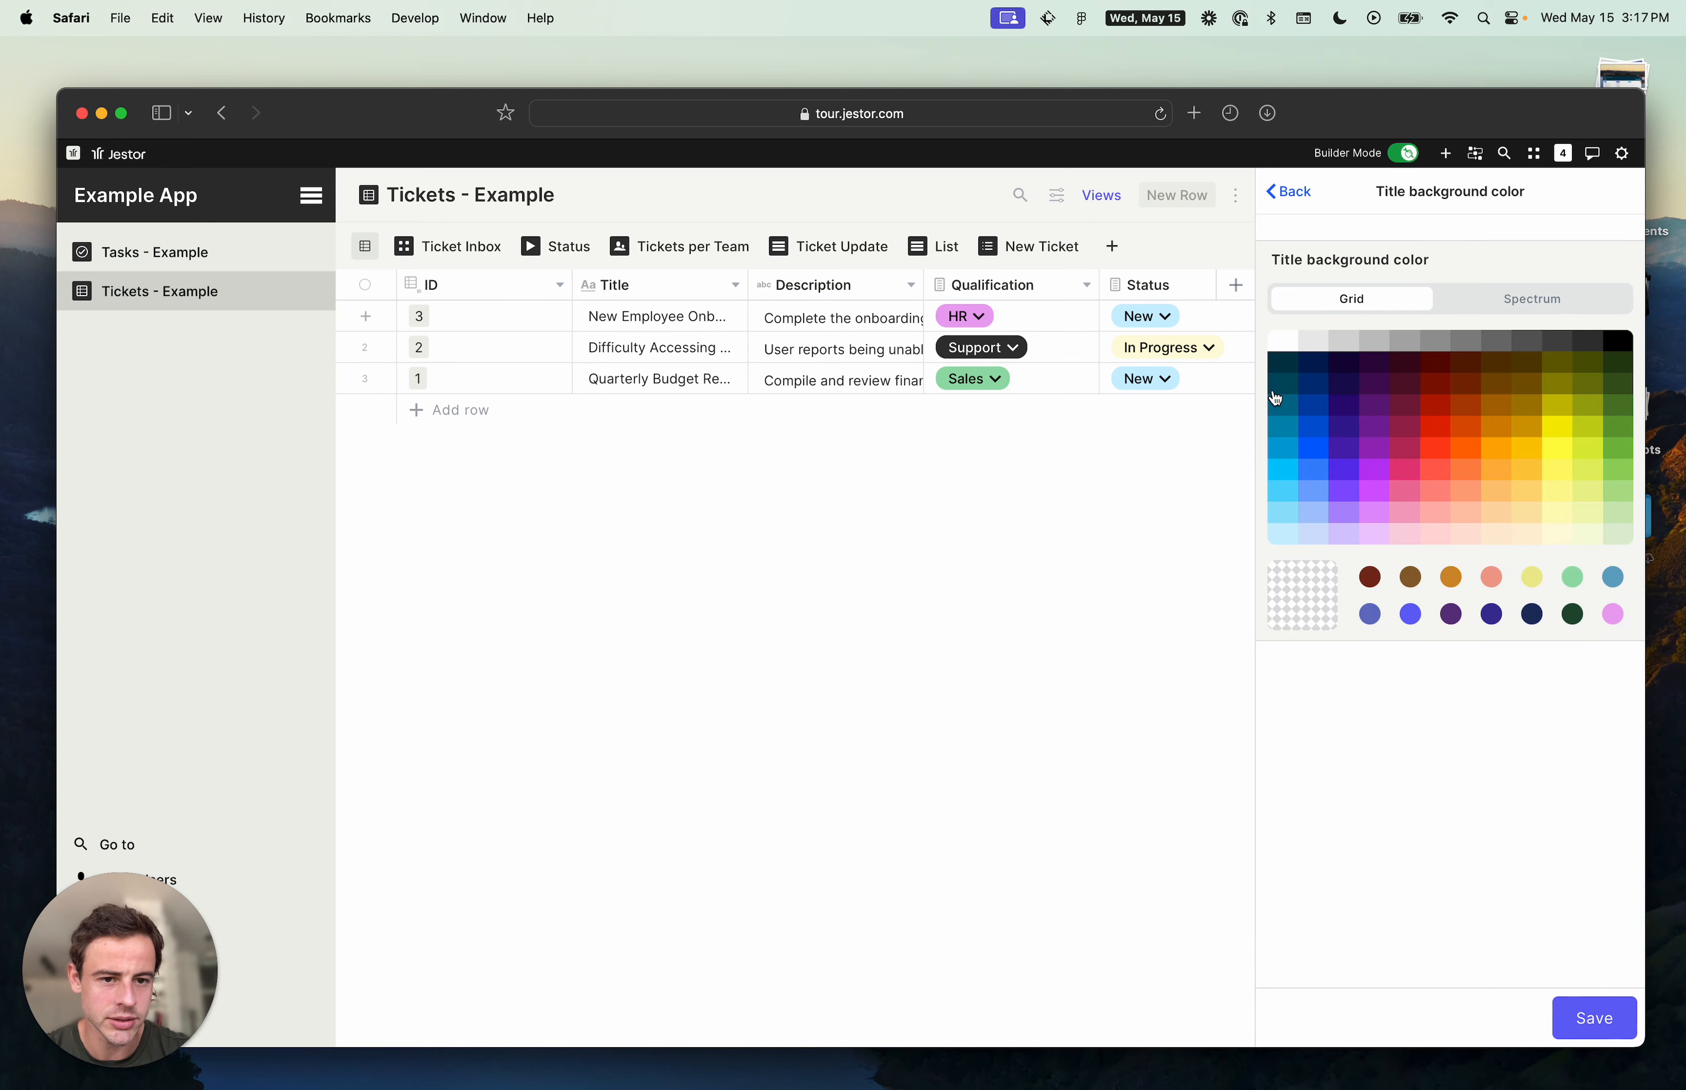
left_click(1374, 510)
left_click(1588, 1009)
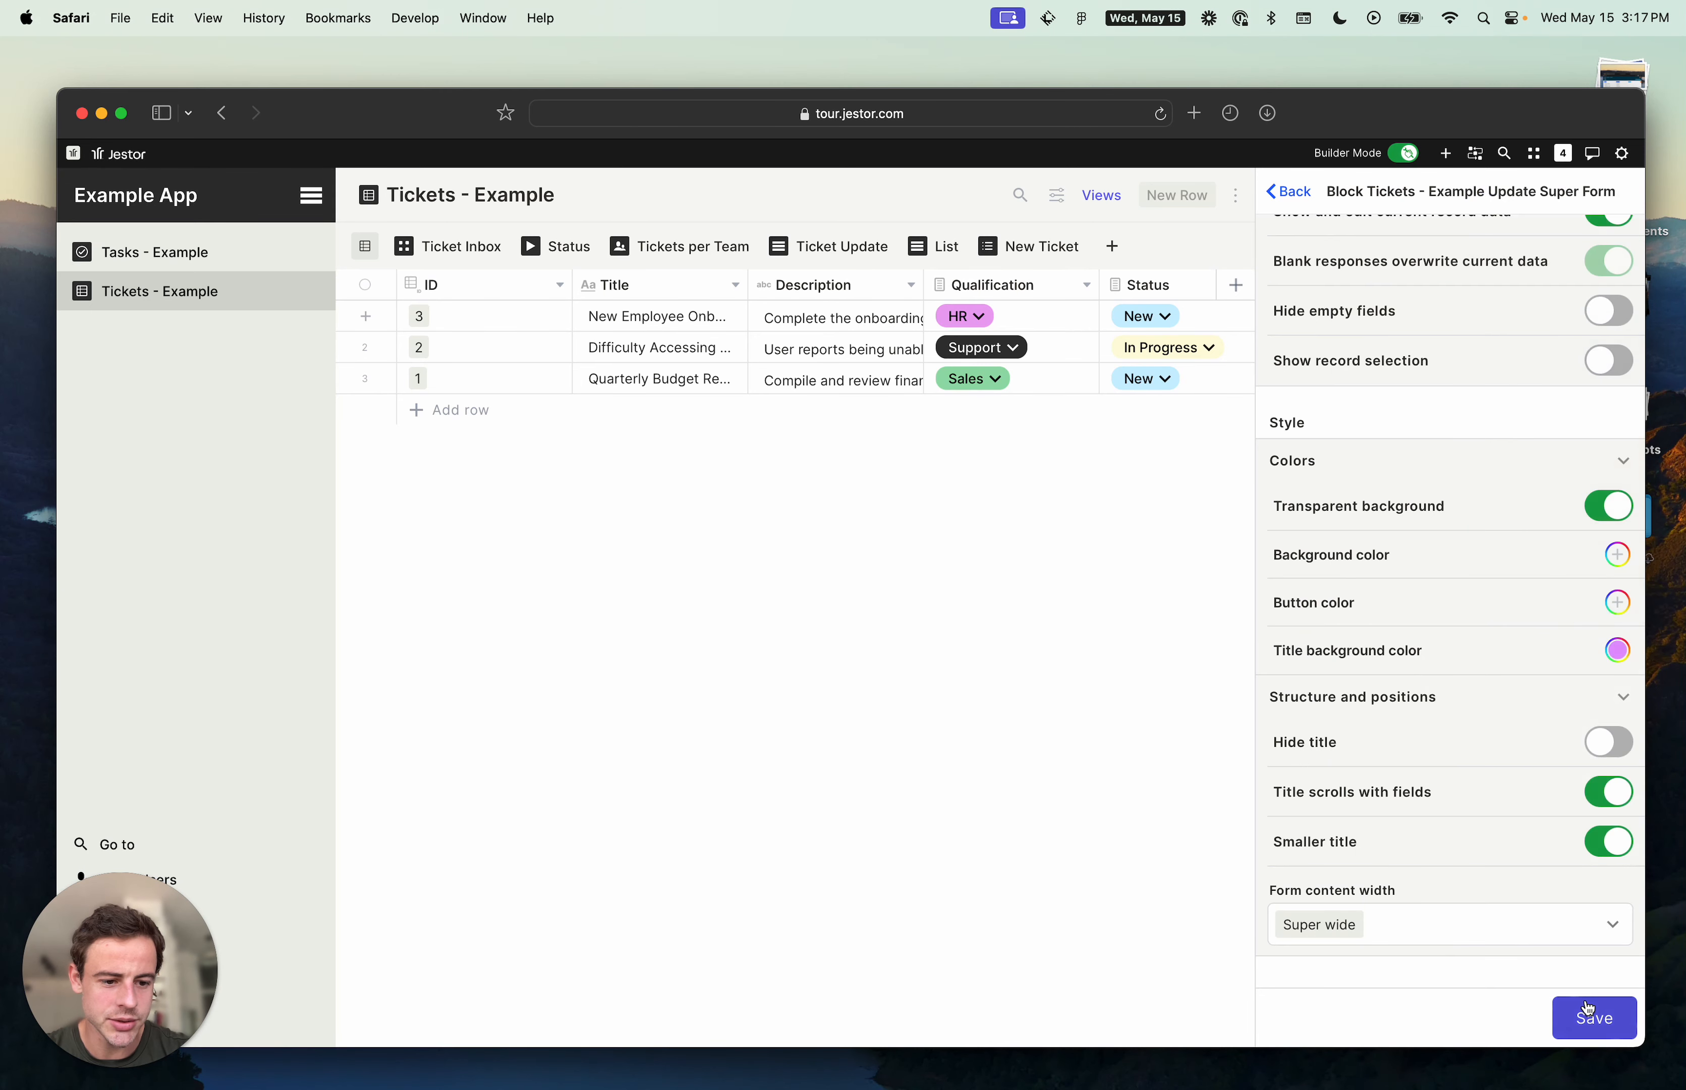
left_click(1588, 1009)
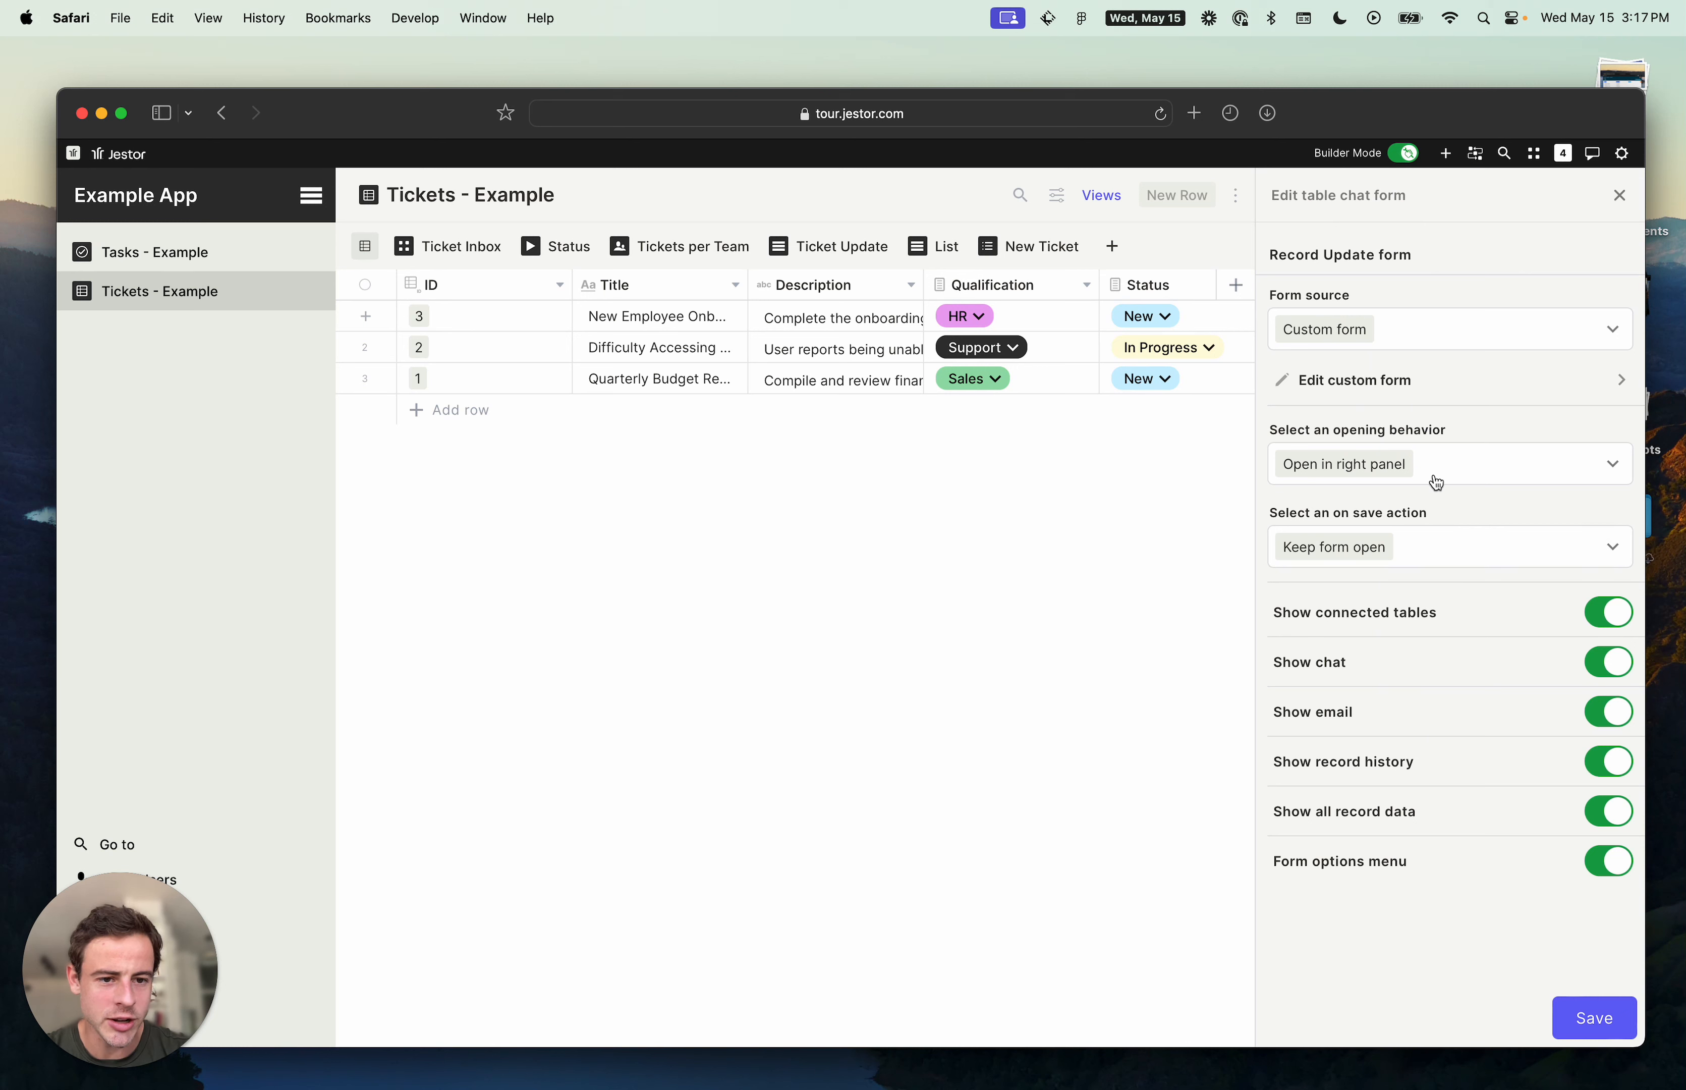
left_click(1586, 1020)
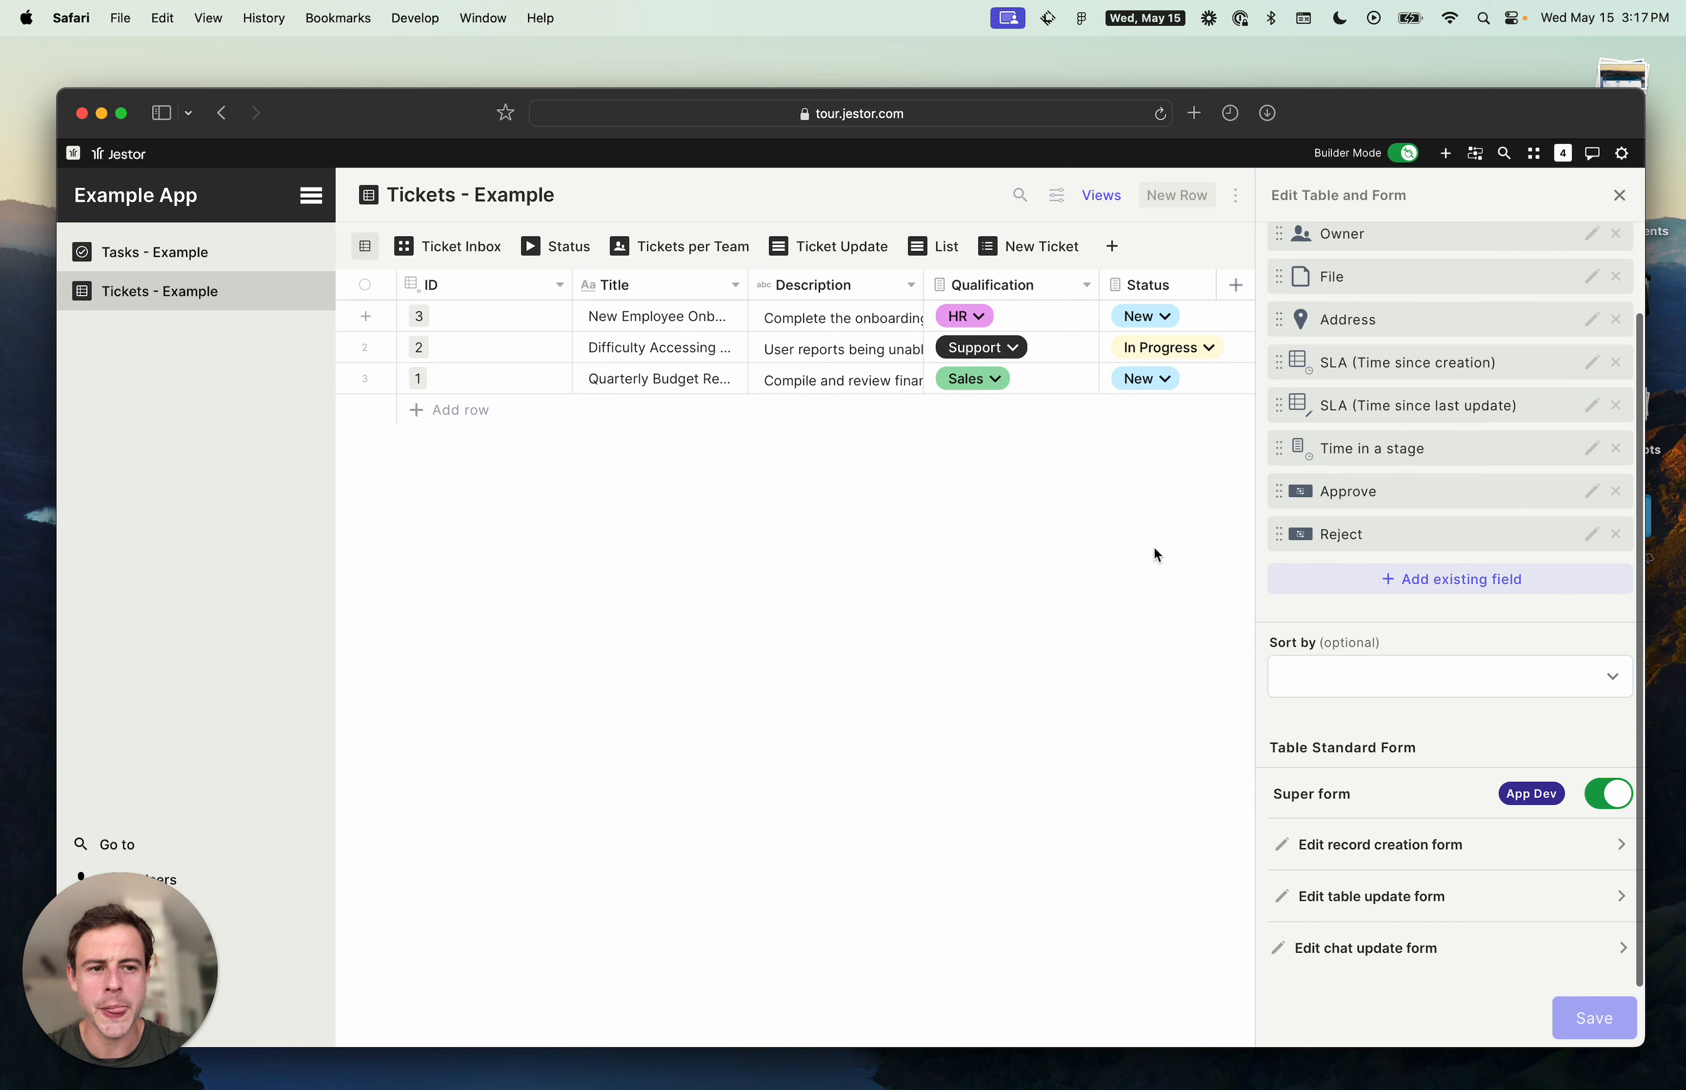
left_click(564, 347)
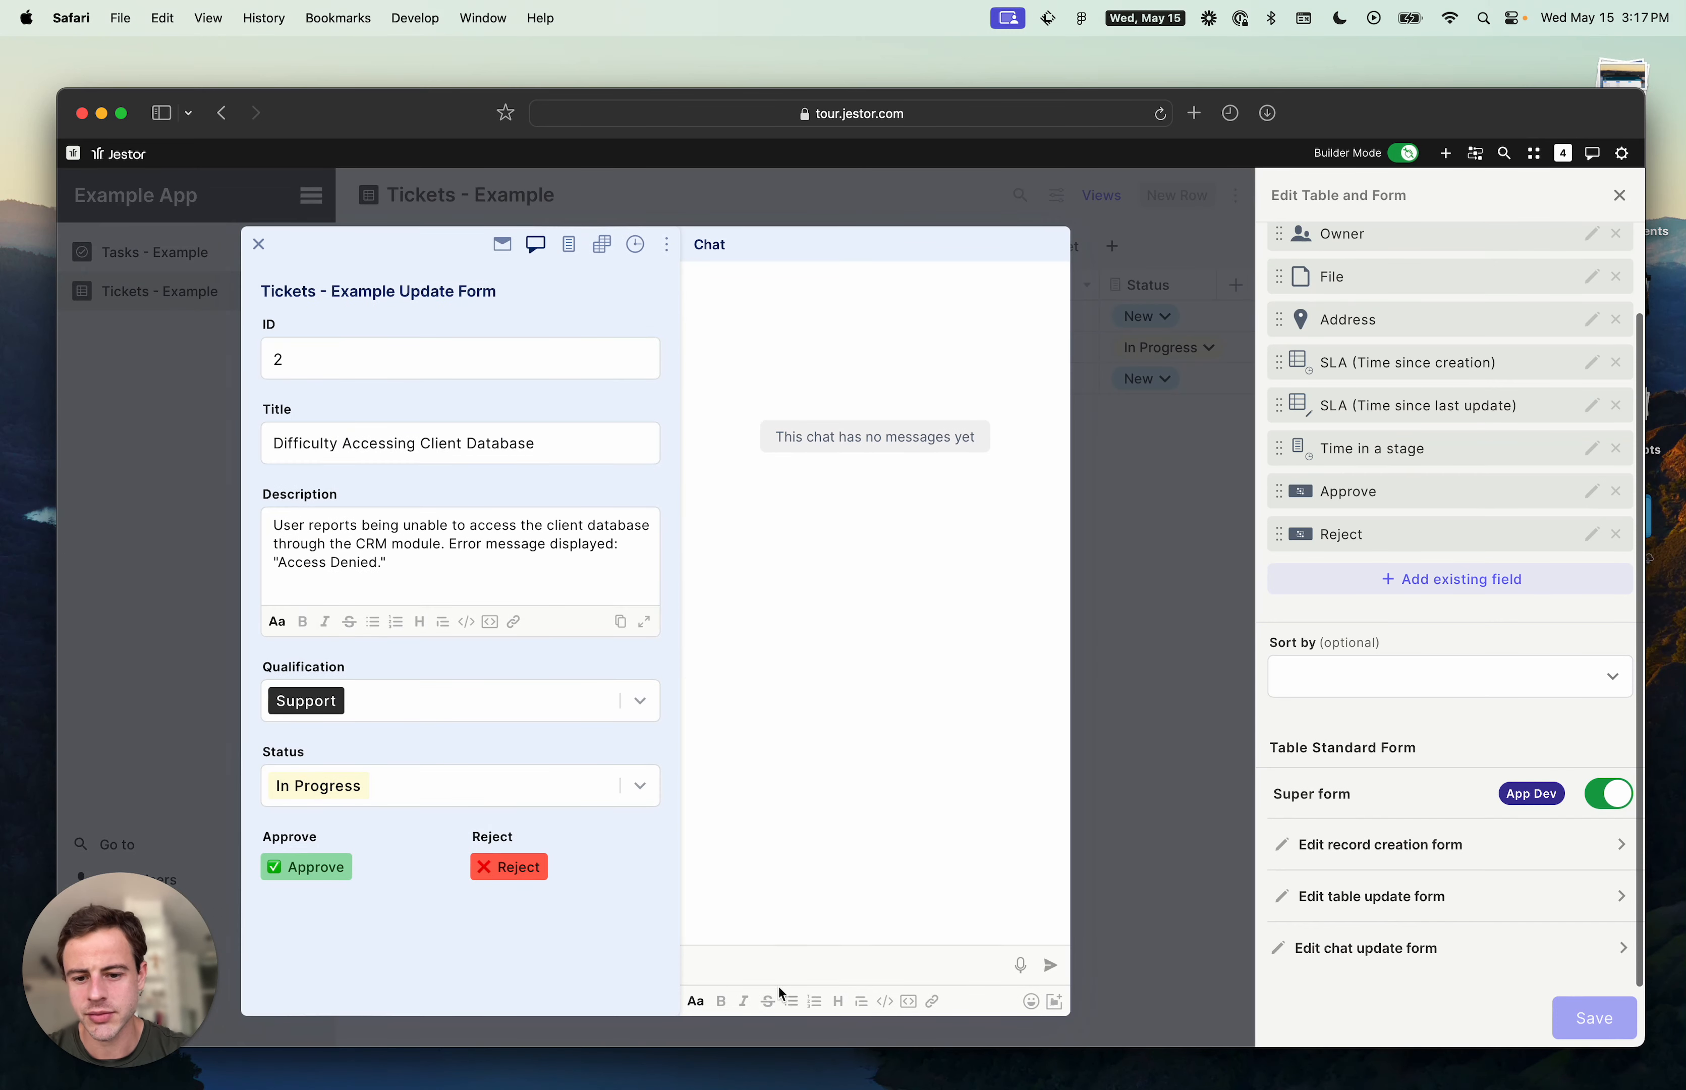
type("@here")
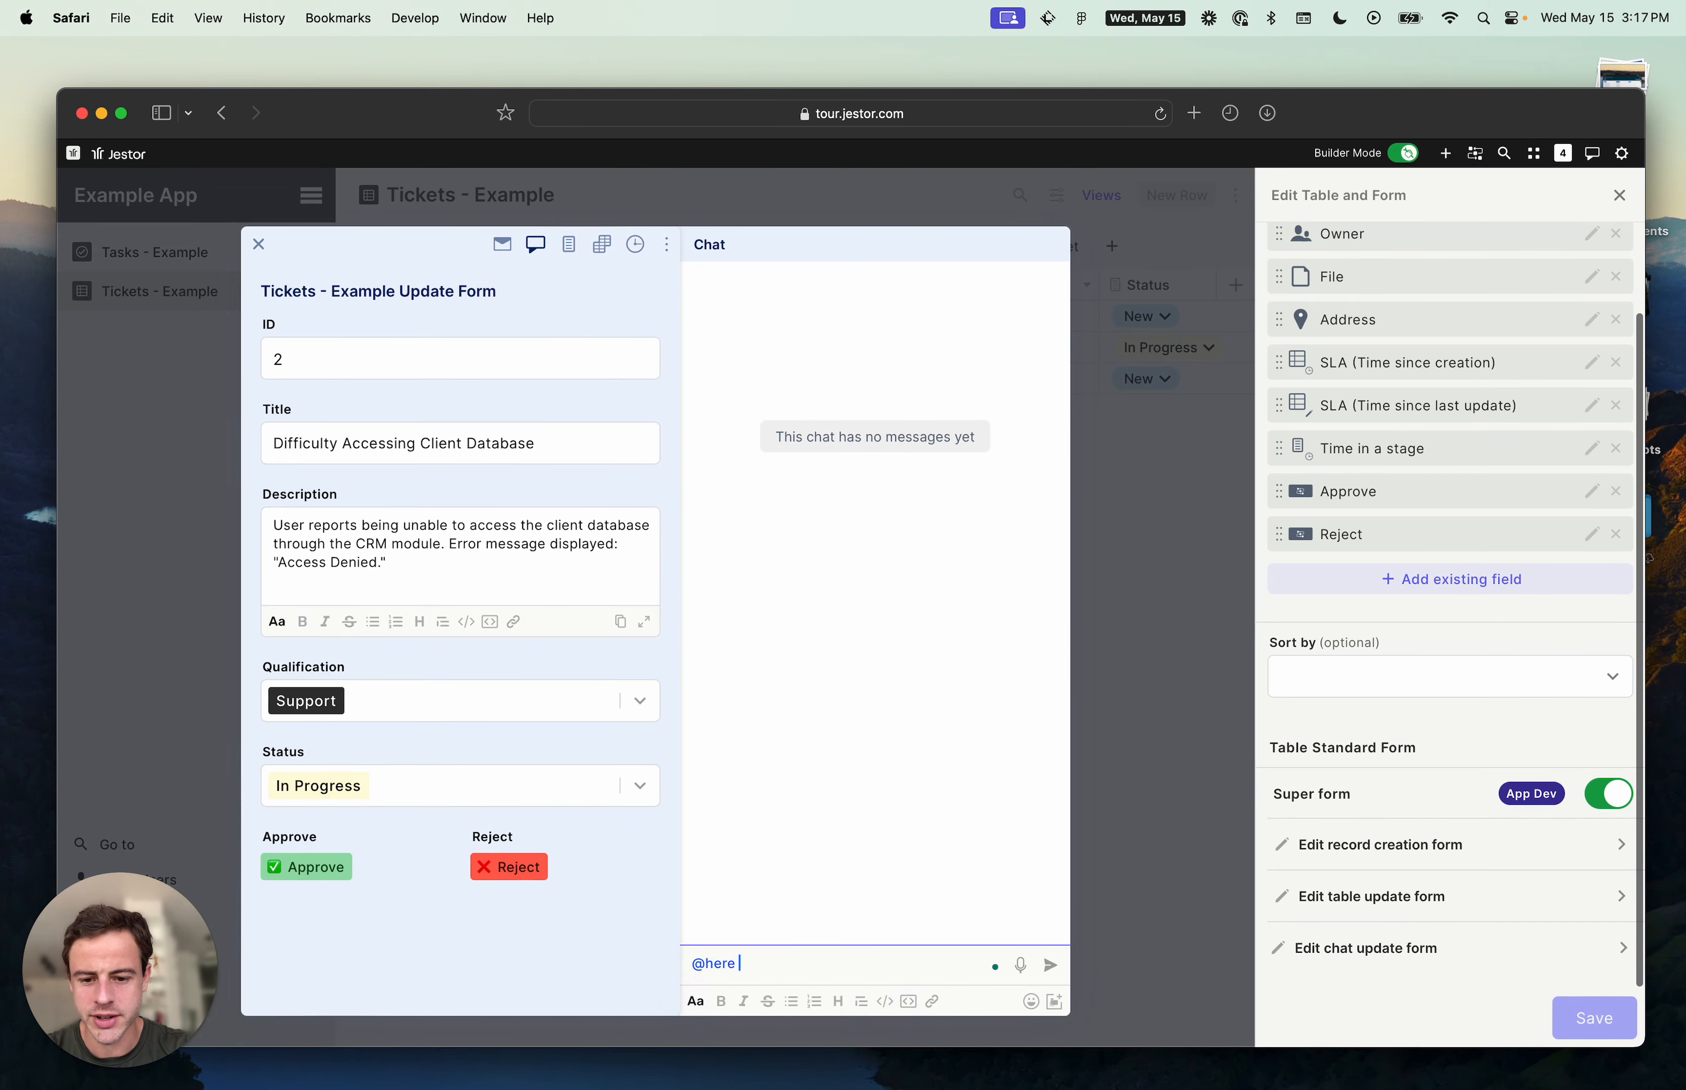
key("Return")
key("Return")
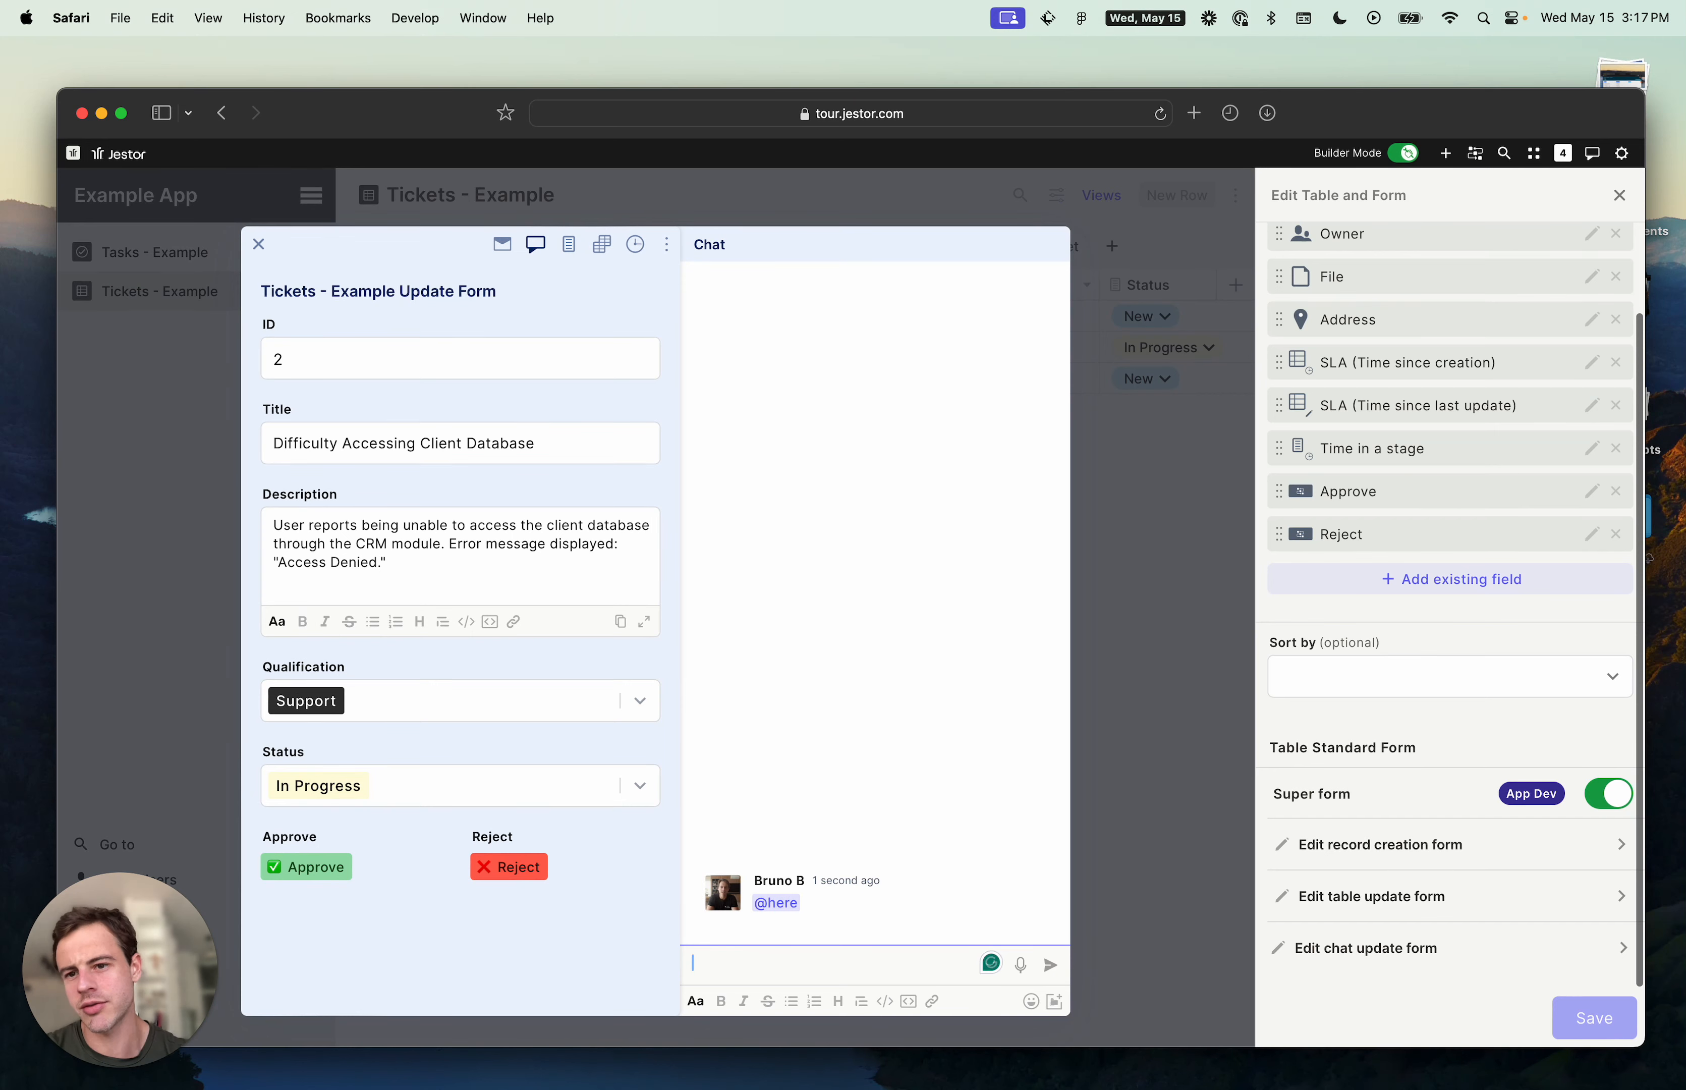
left_click(1165, 392)
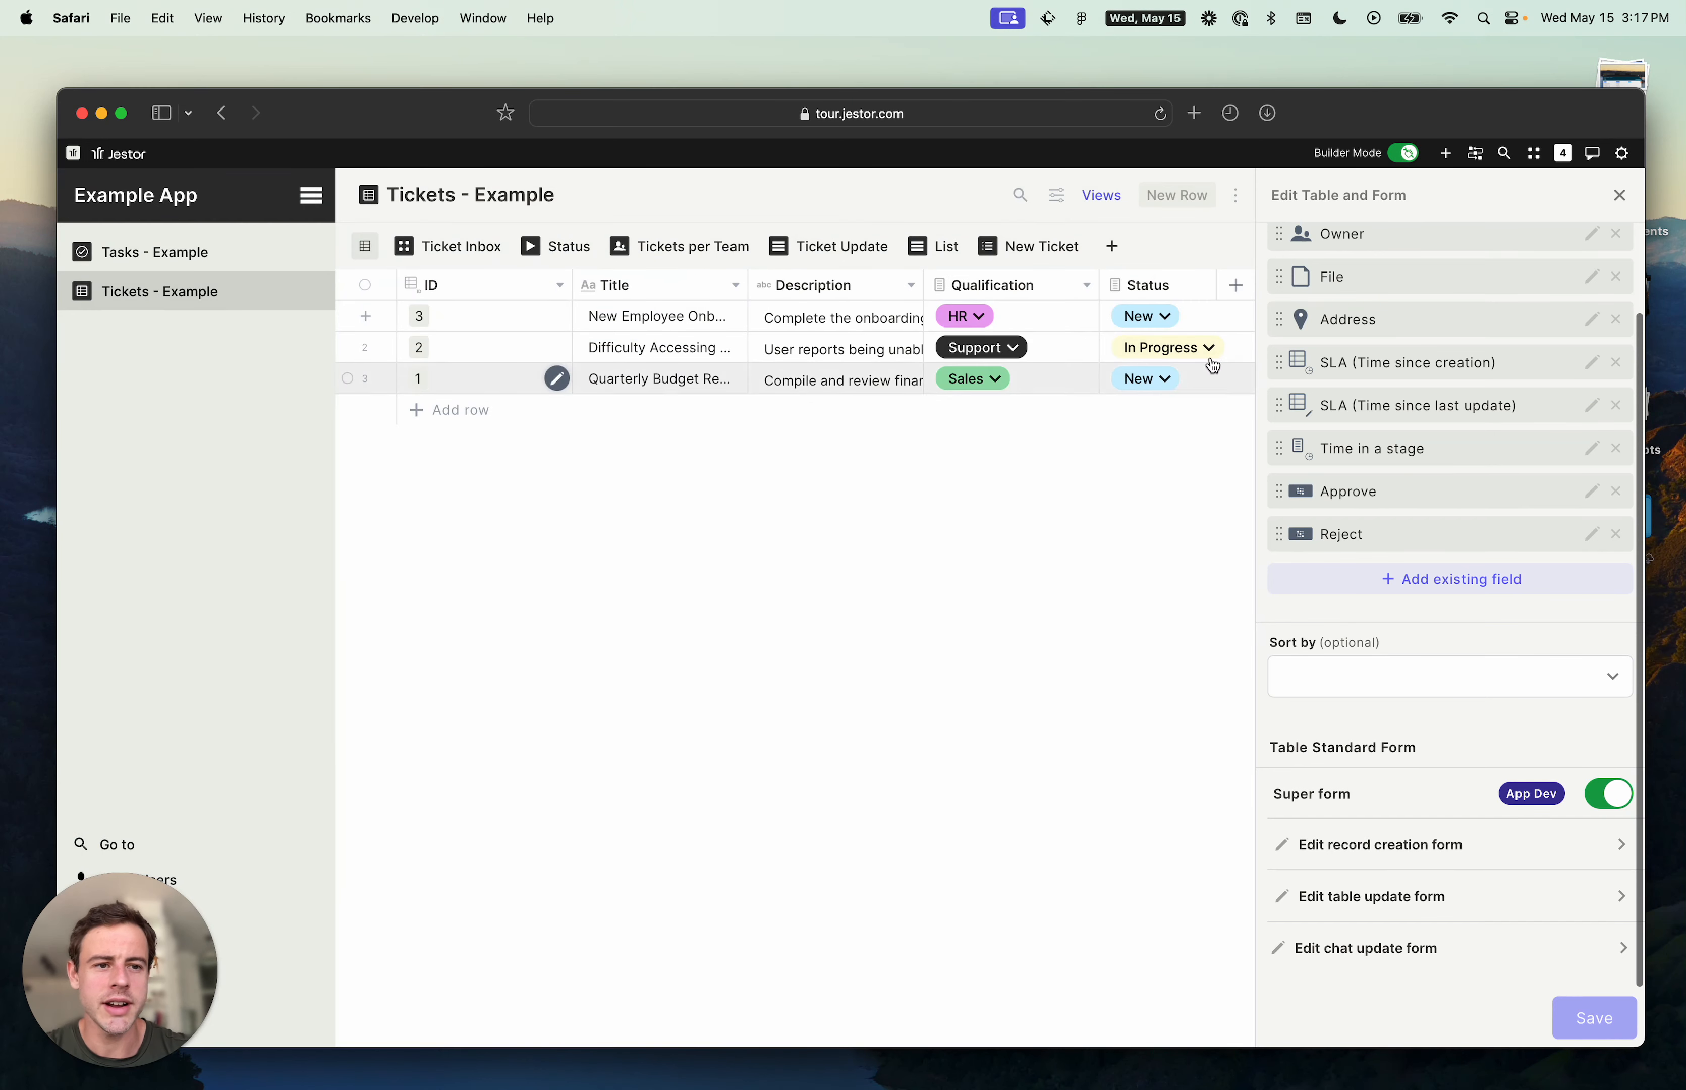
- Open the workspace chat
left_click(1593, 153)
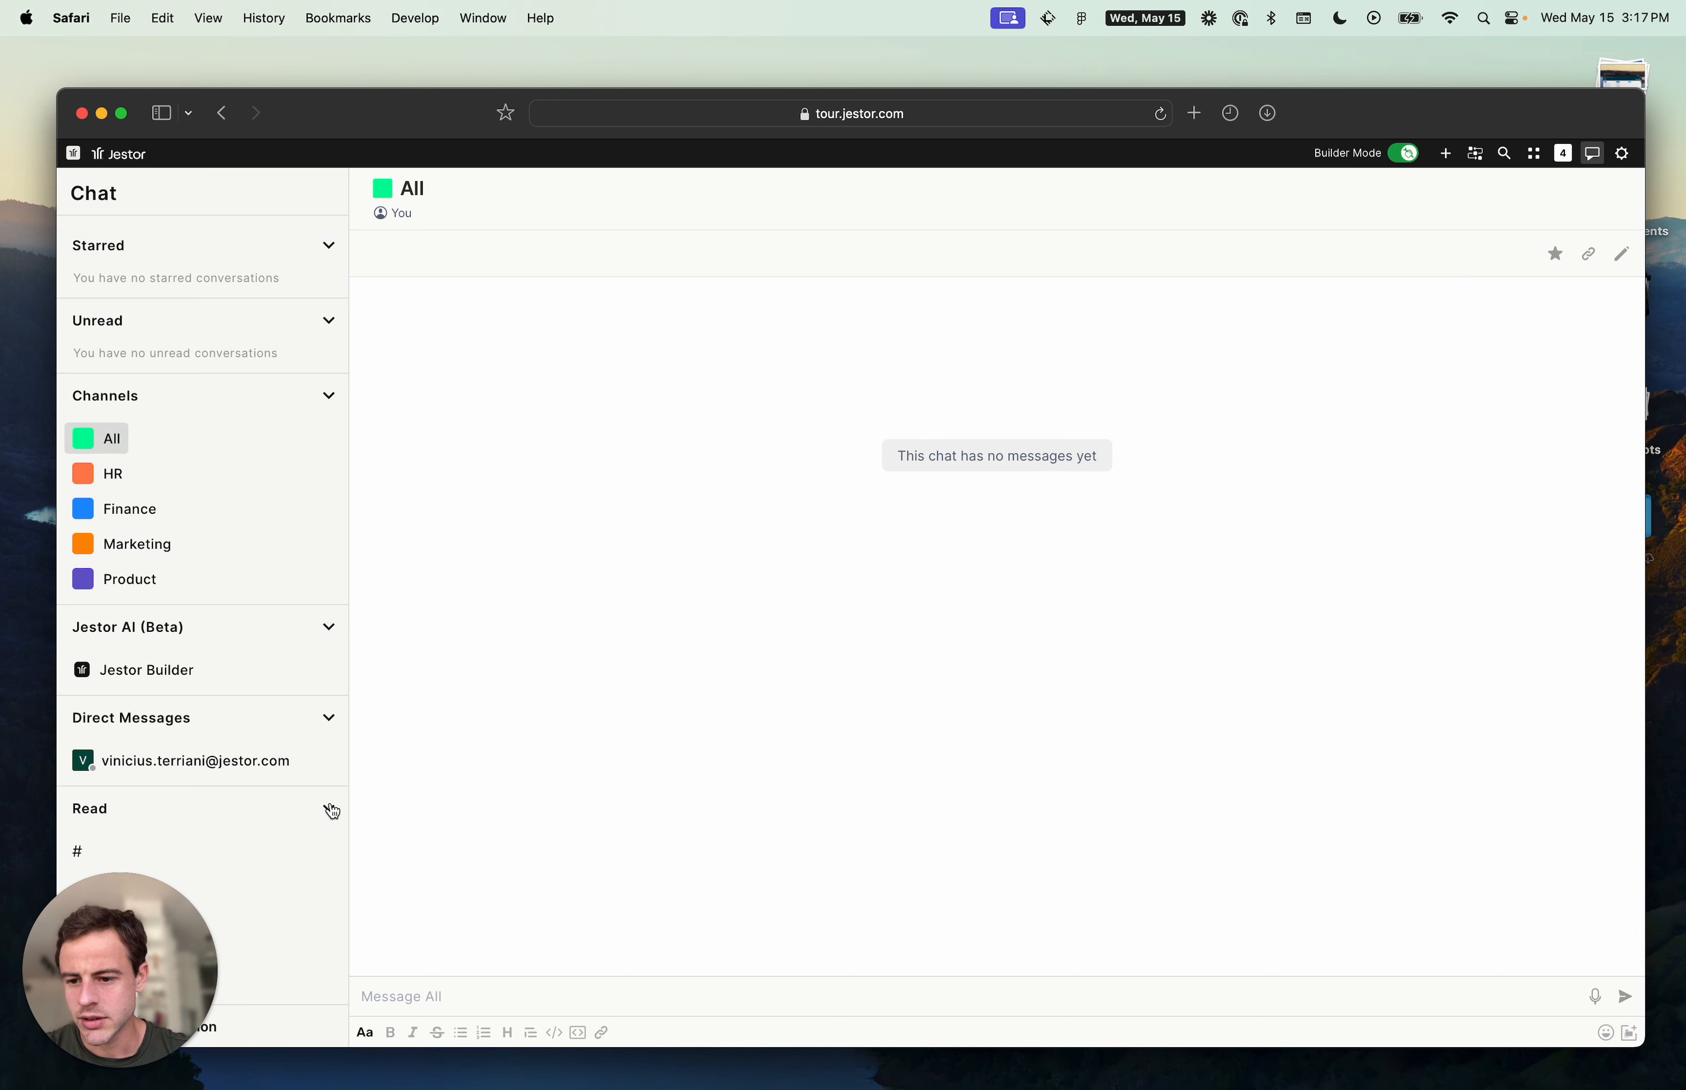
- Reload the page and open the Difficulty Accessing Client Database conversation from the chat's Read section
key("super+r")
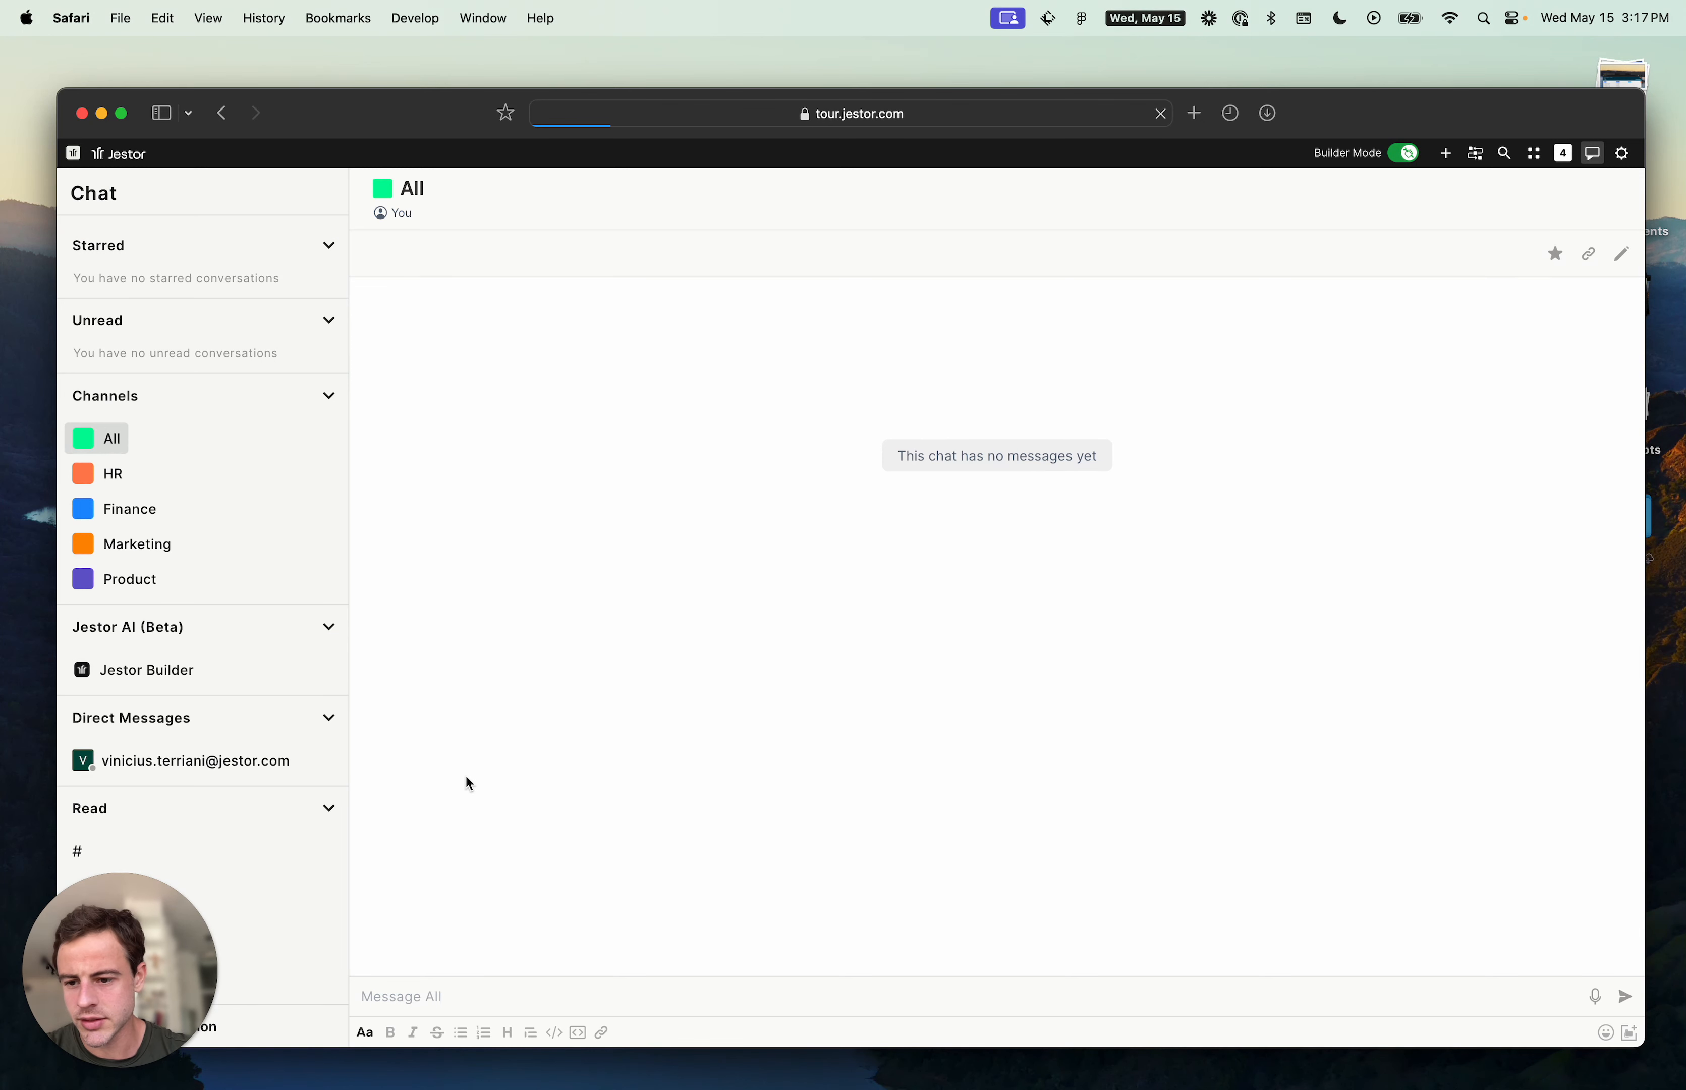
left_click(329, 718)
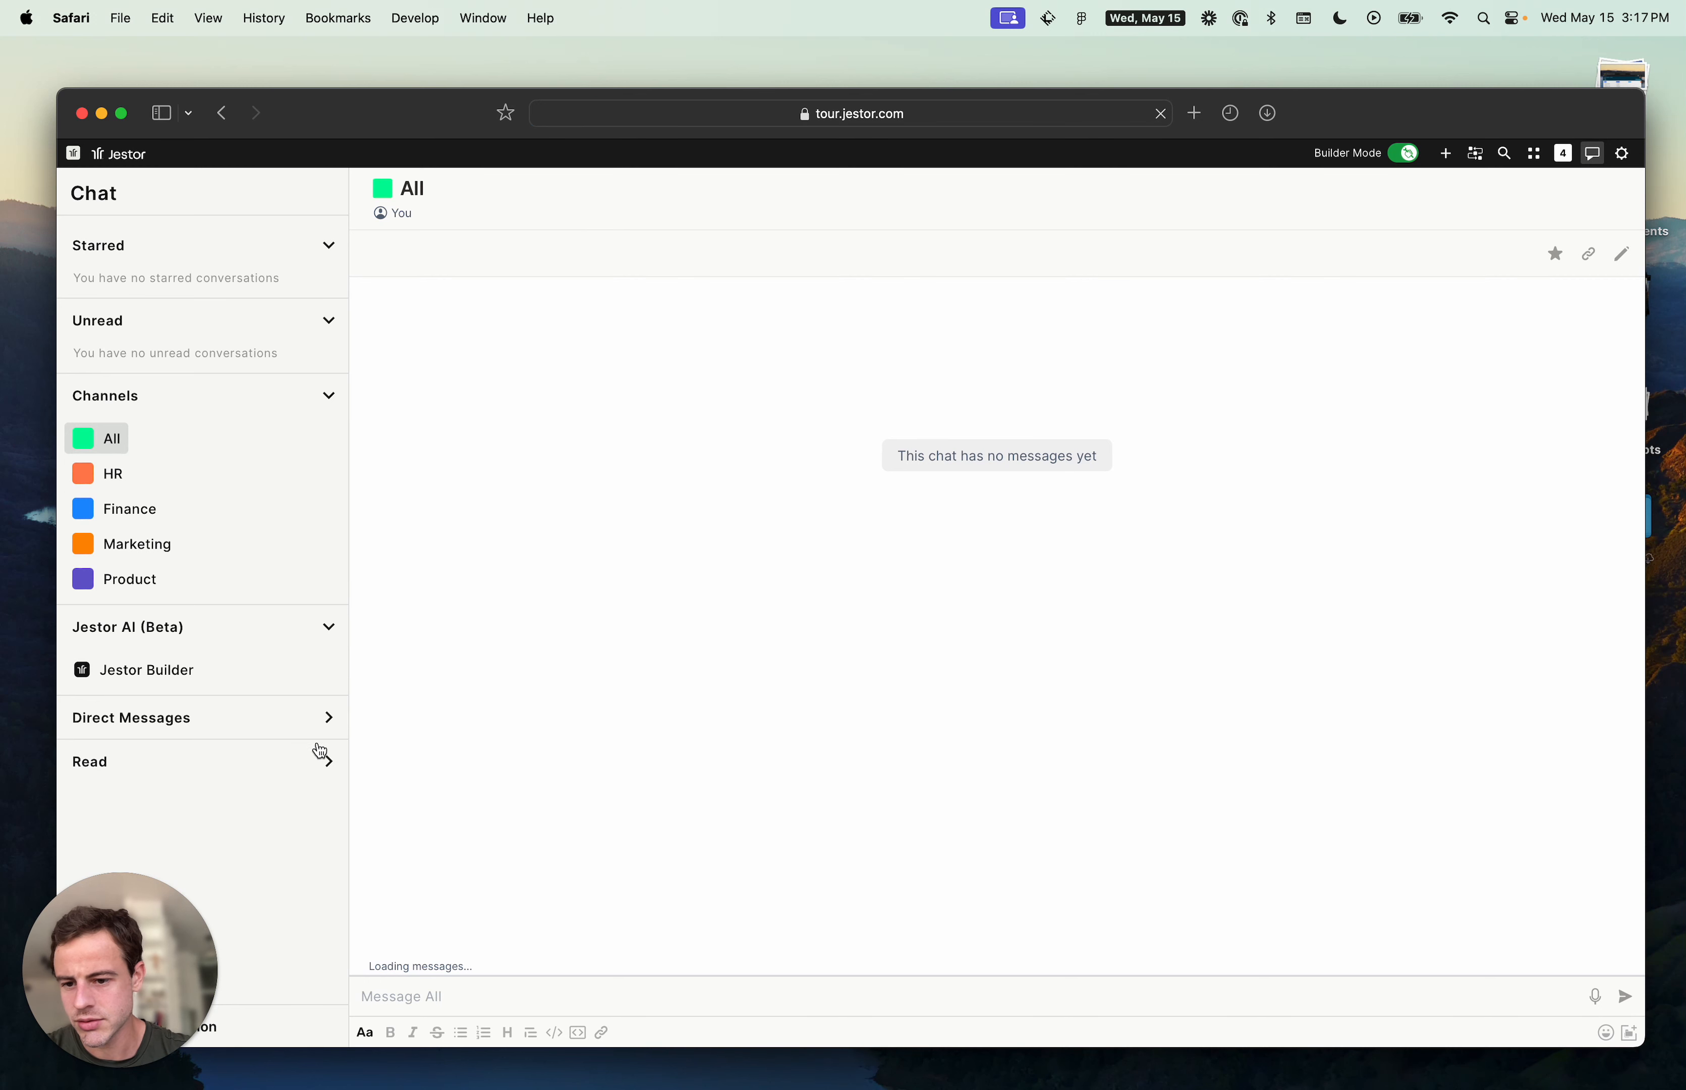
left_click(330, 762)
left_click(273, 805)
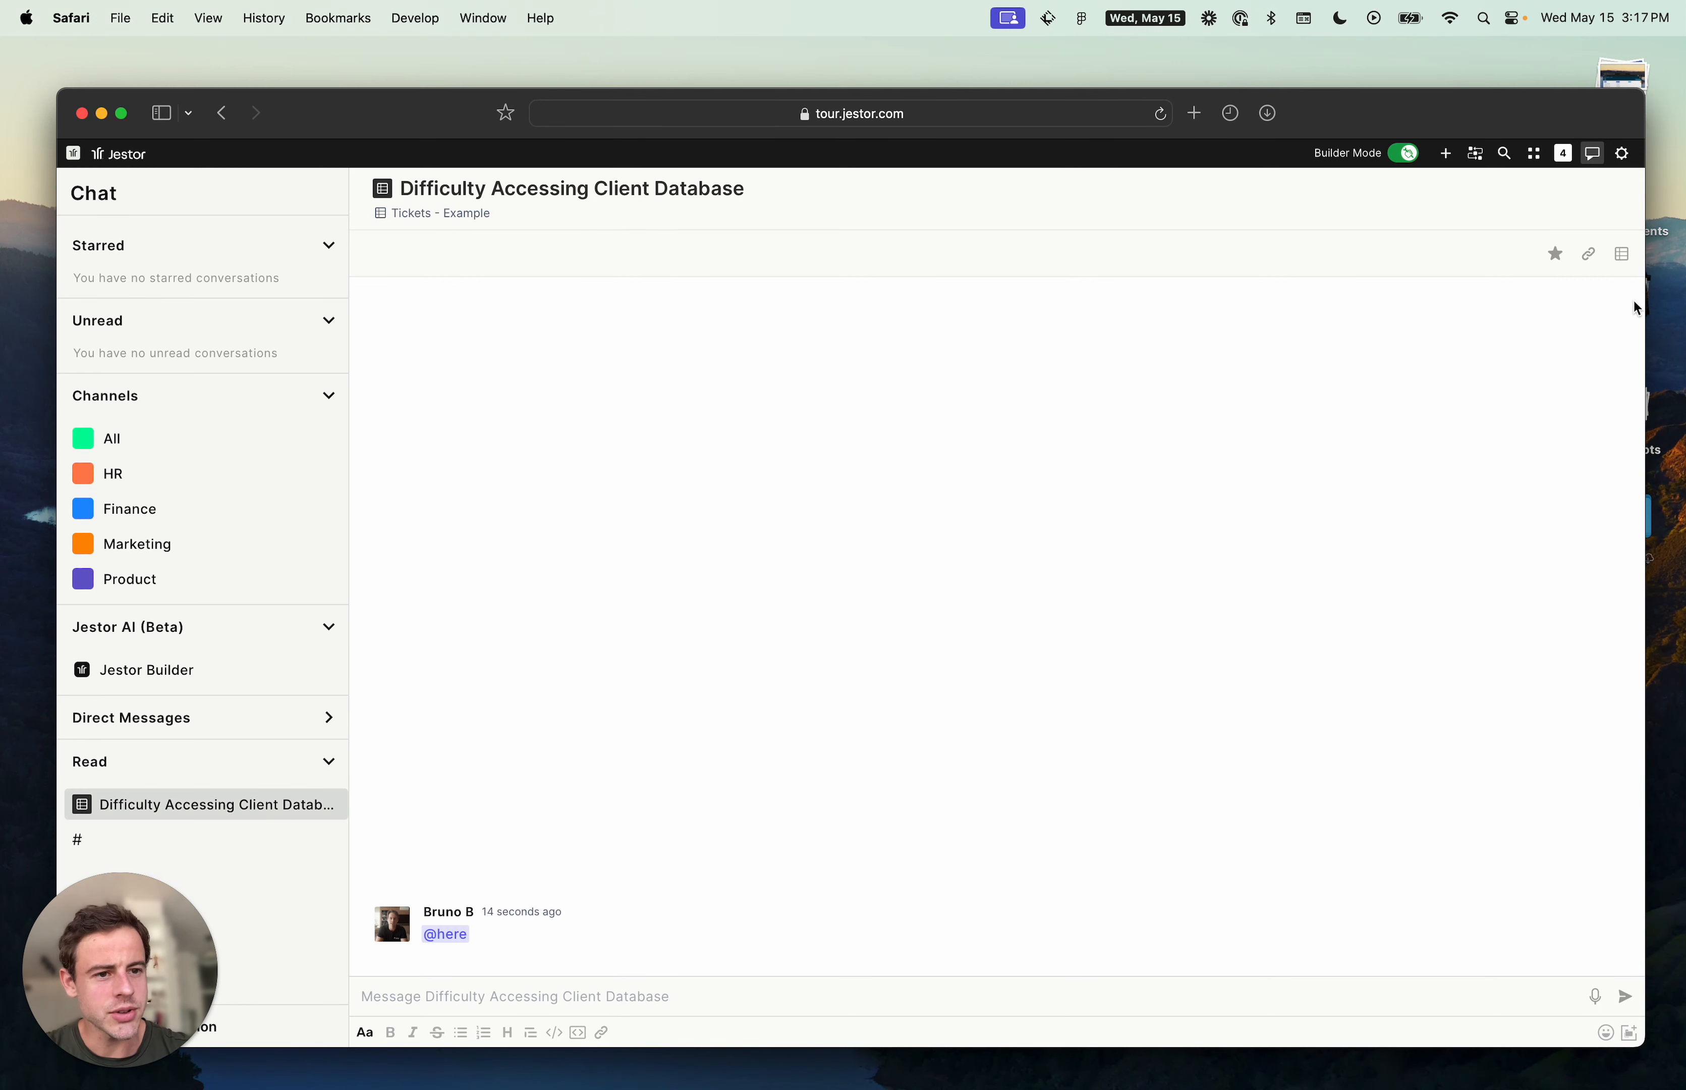
- Open the ticket's update form beside the conversation, review its fields and Super form settings, and close it
left_click(1621, 256)
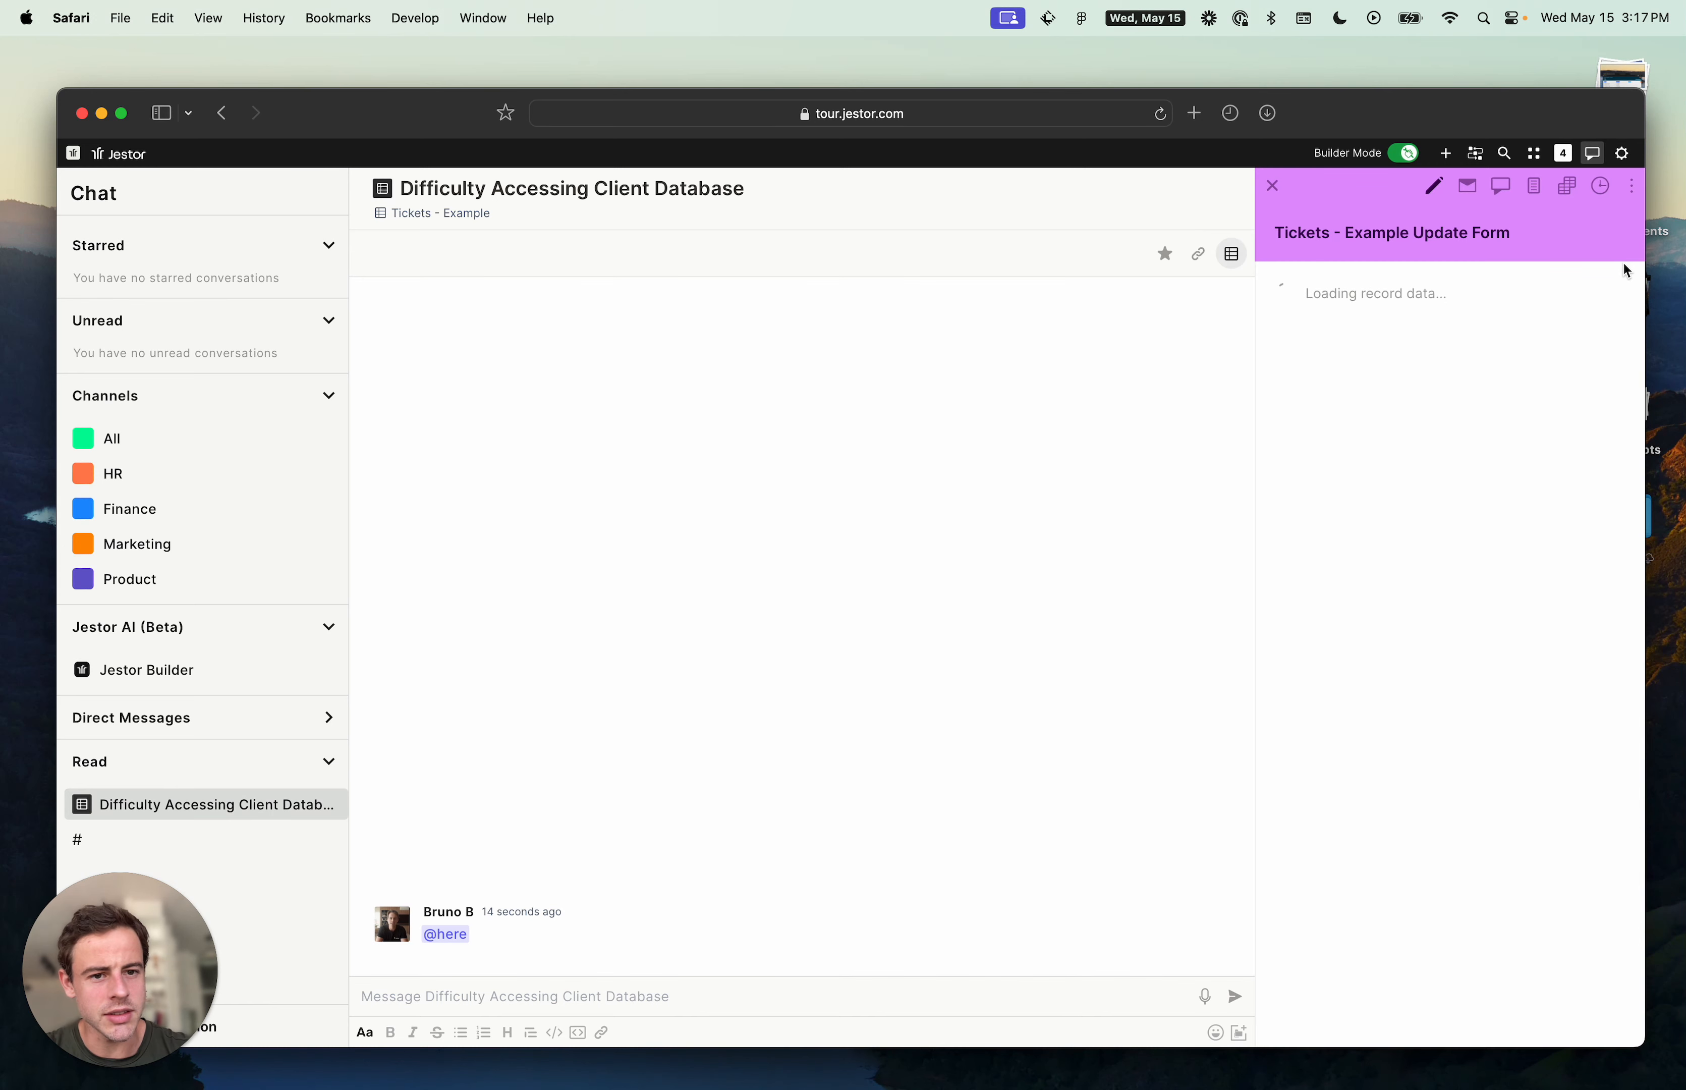
scroll(1461, 324, "down", 8)
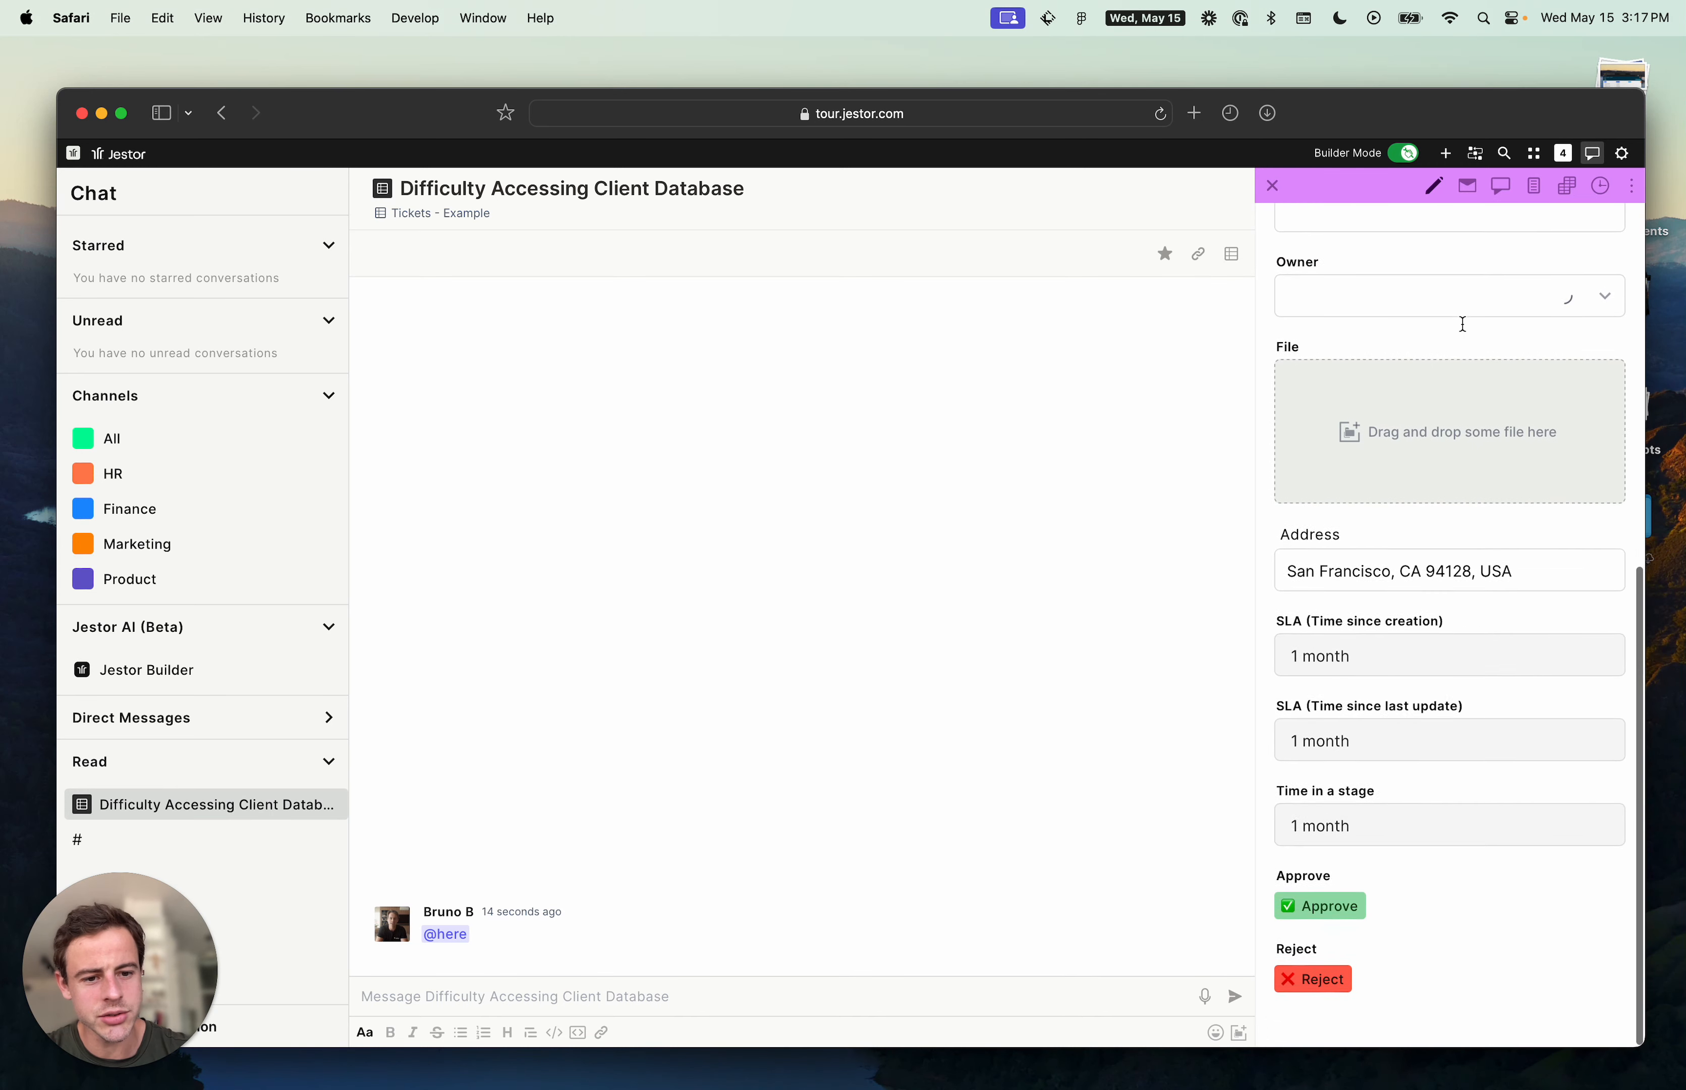
scroll(1440, 809, "up", 8)
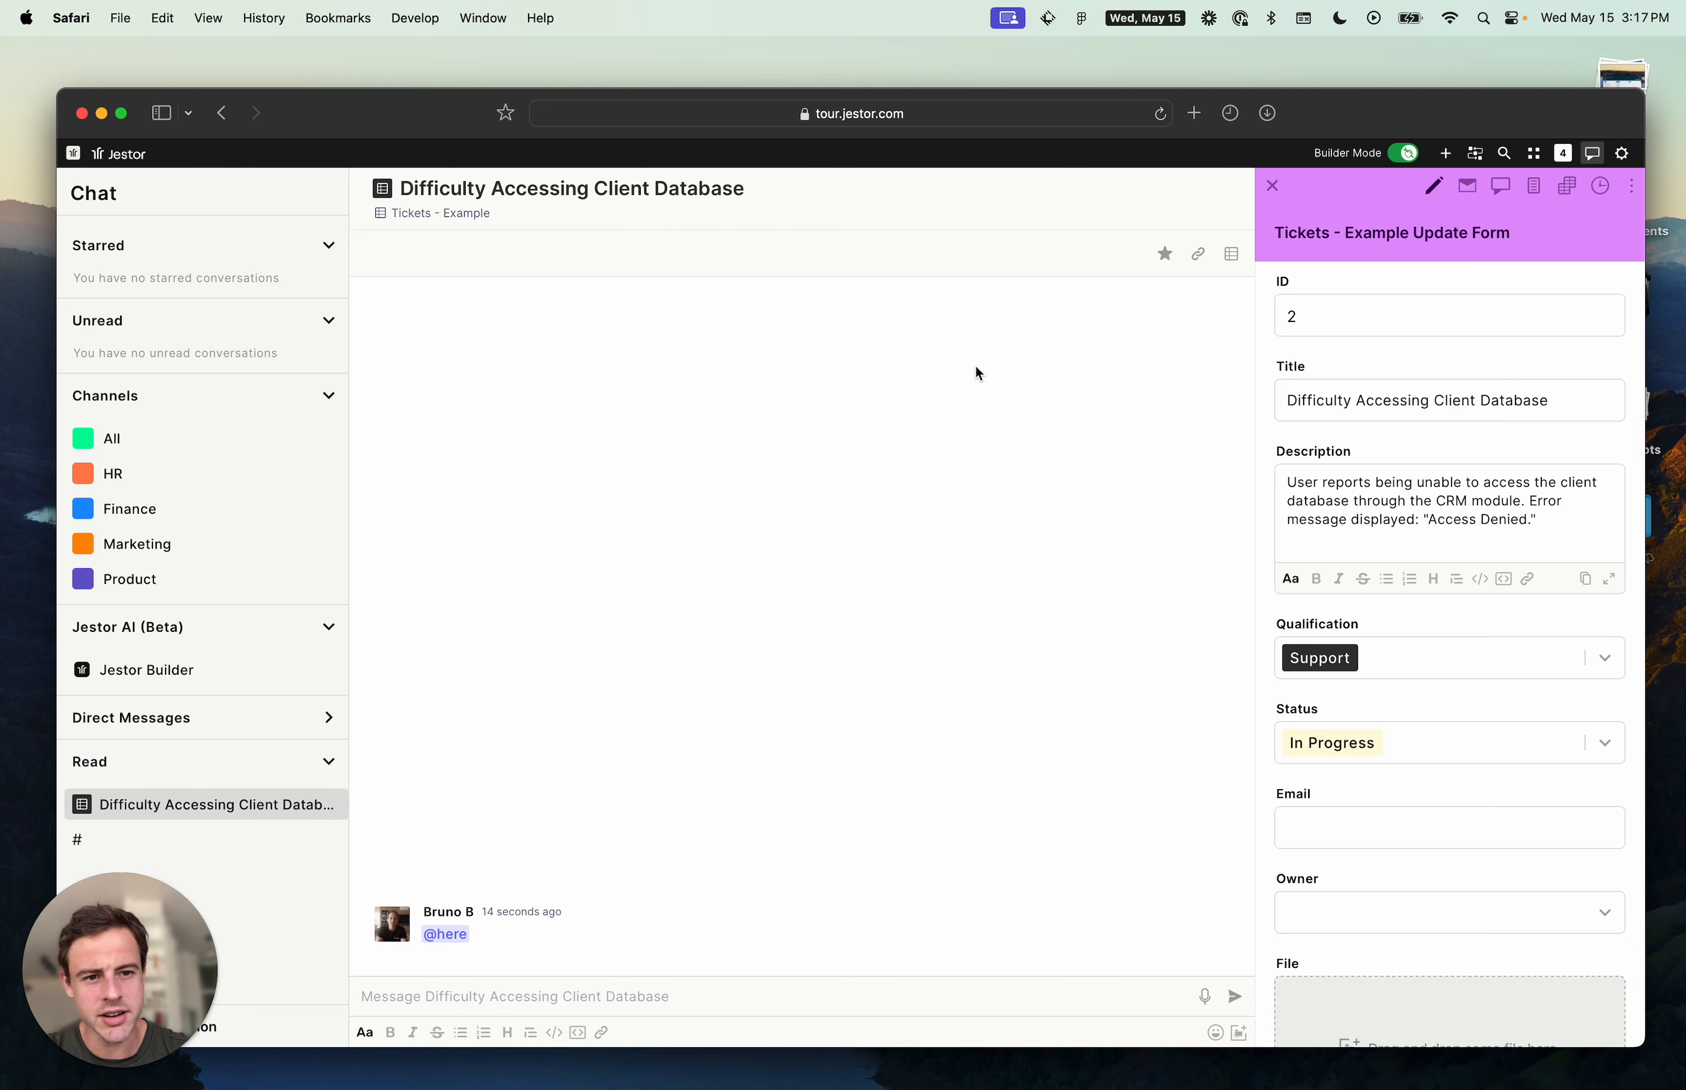
scroll(1433, 450, "down", 8)
scroll(1433, 450, "up", 10)
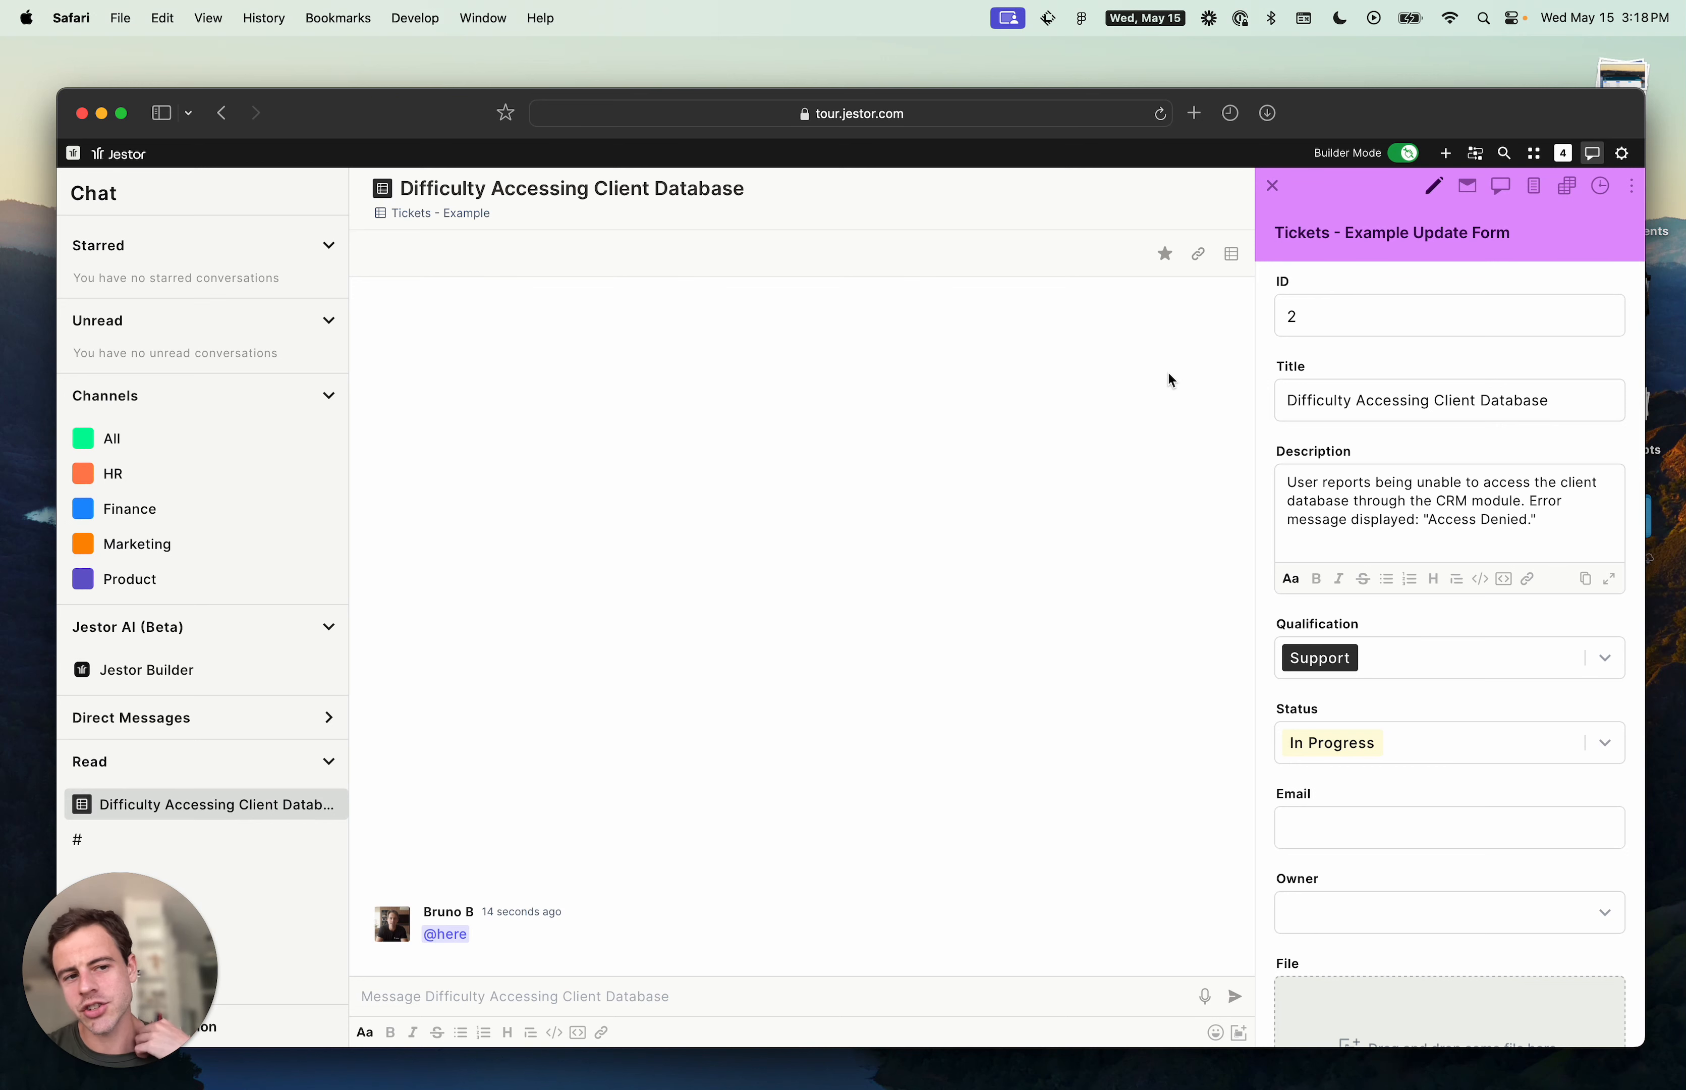
left_click(1630, 187)
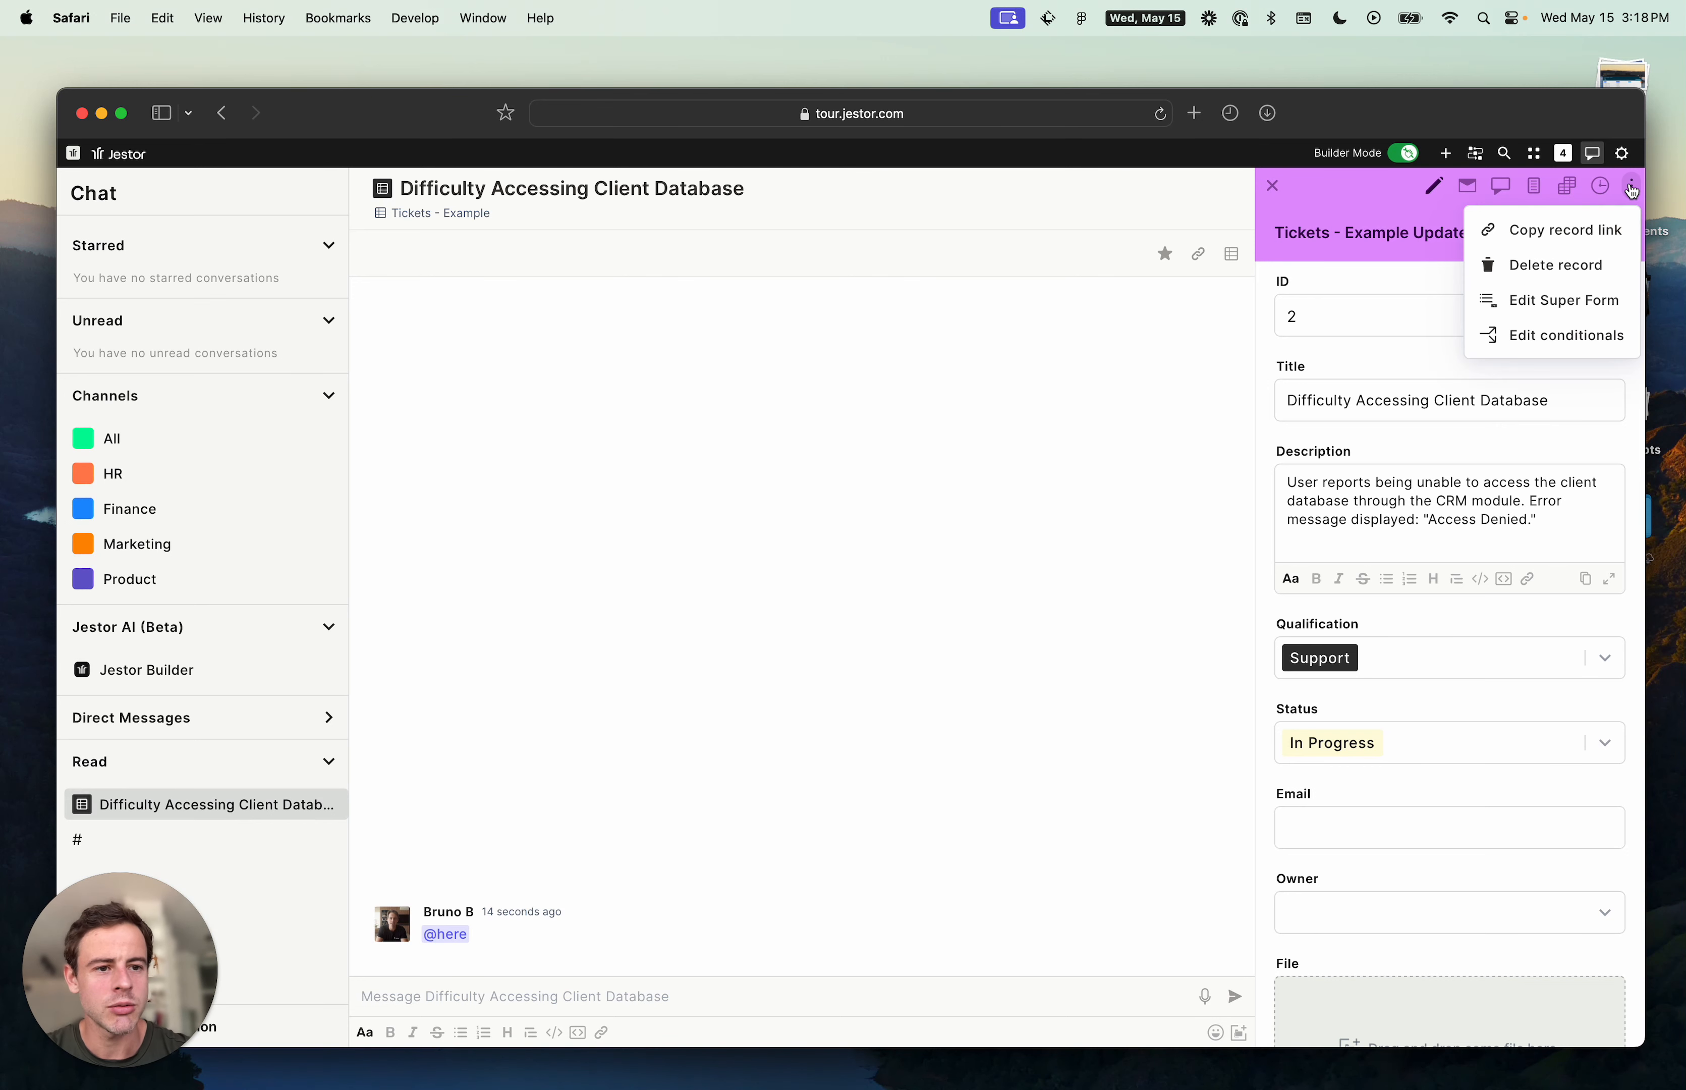
left_click(1566, 307)
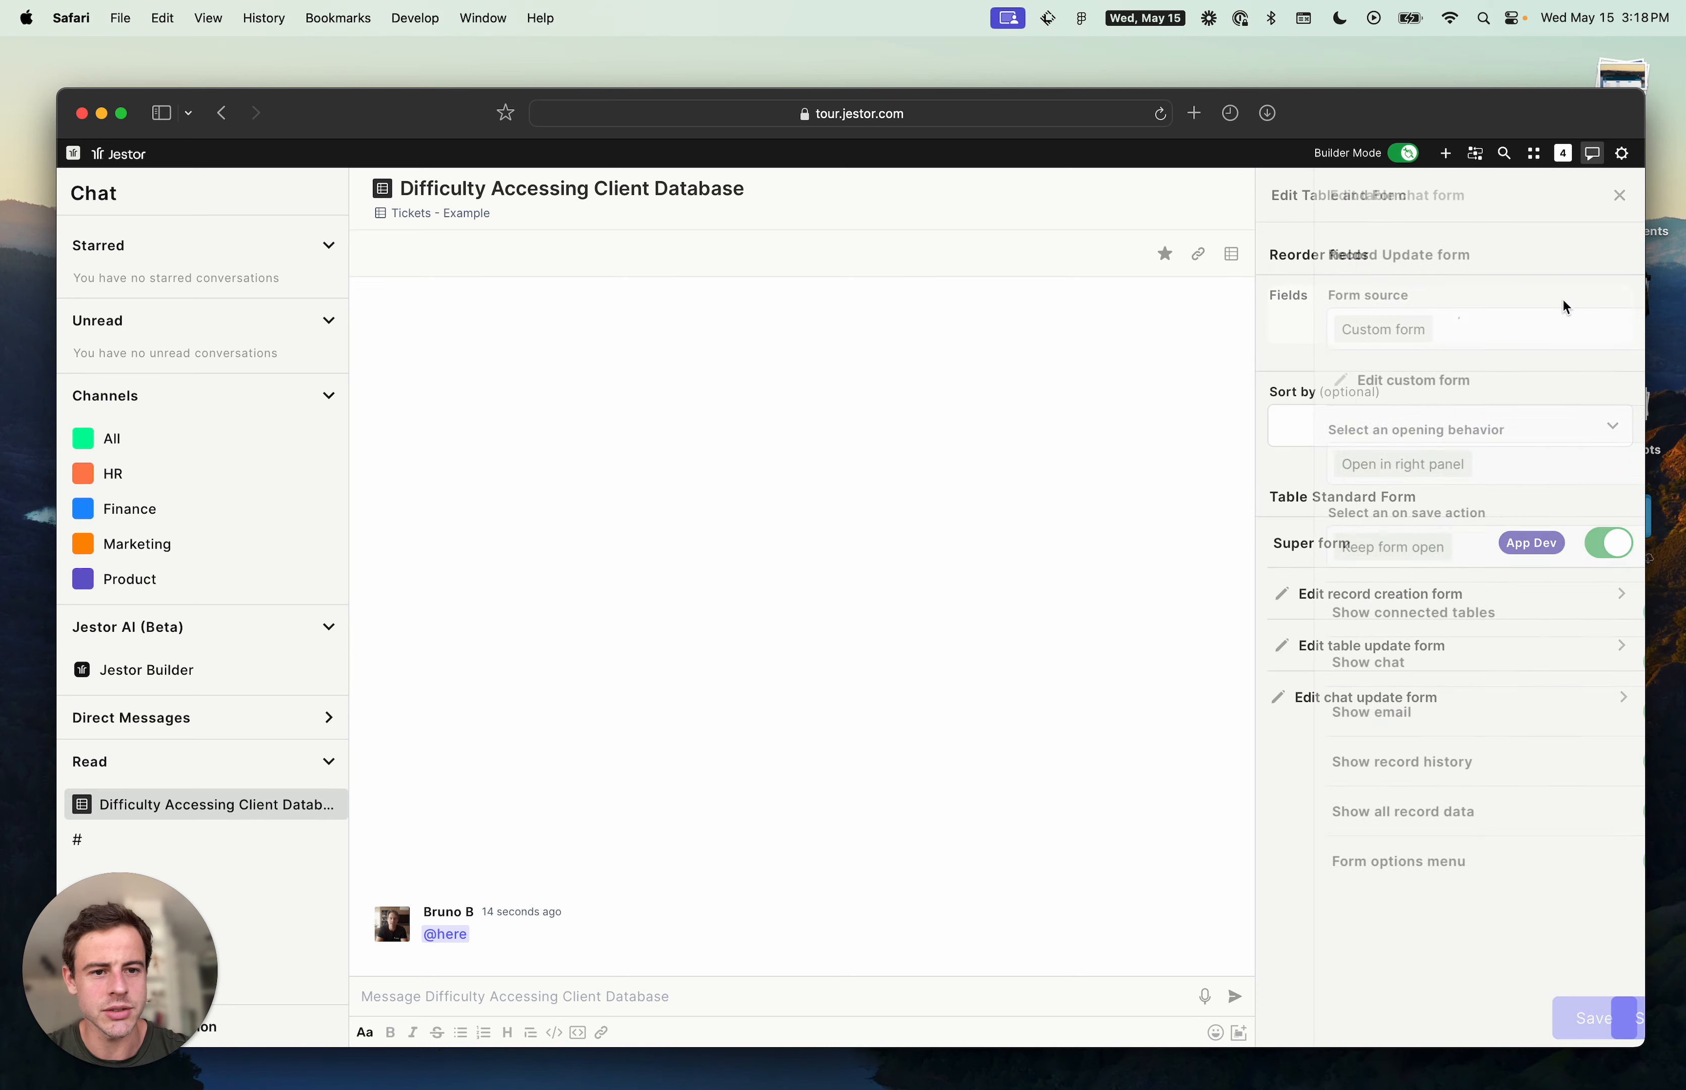
left_click(1192, 398)
left_click(1272, 186)
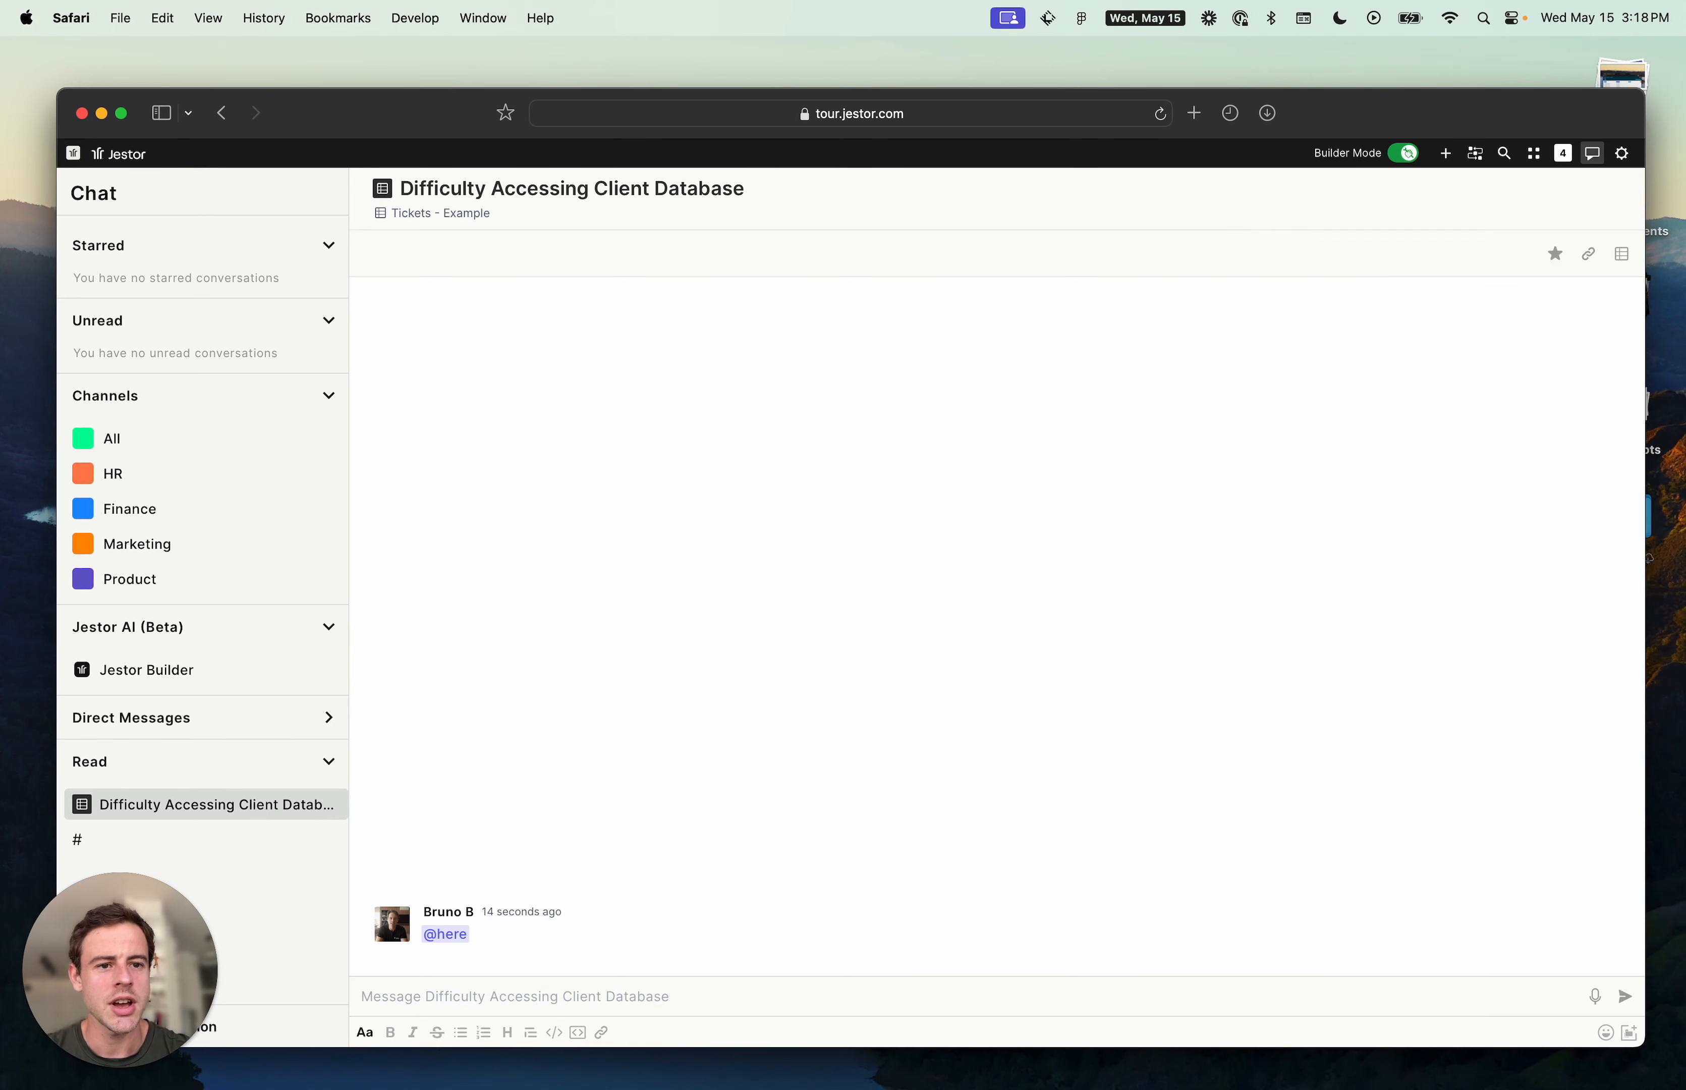
- Open the Example App and browse its Tasks, Super Form and Smart Kanban pages
left_click(1533, 154)
left_click(1357, 287)
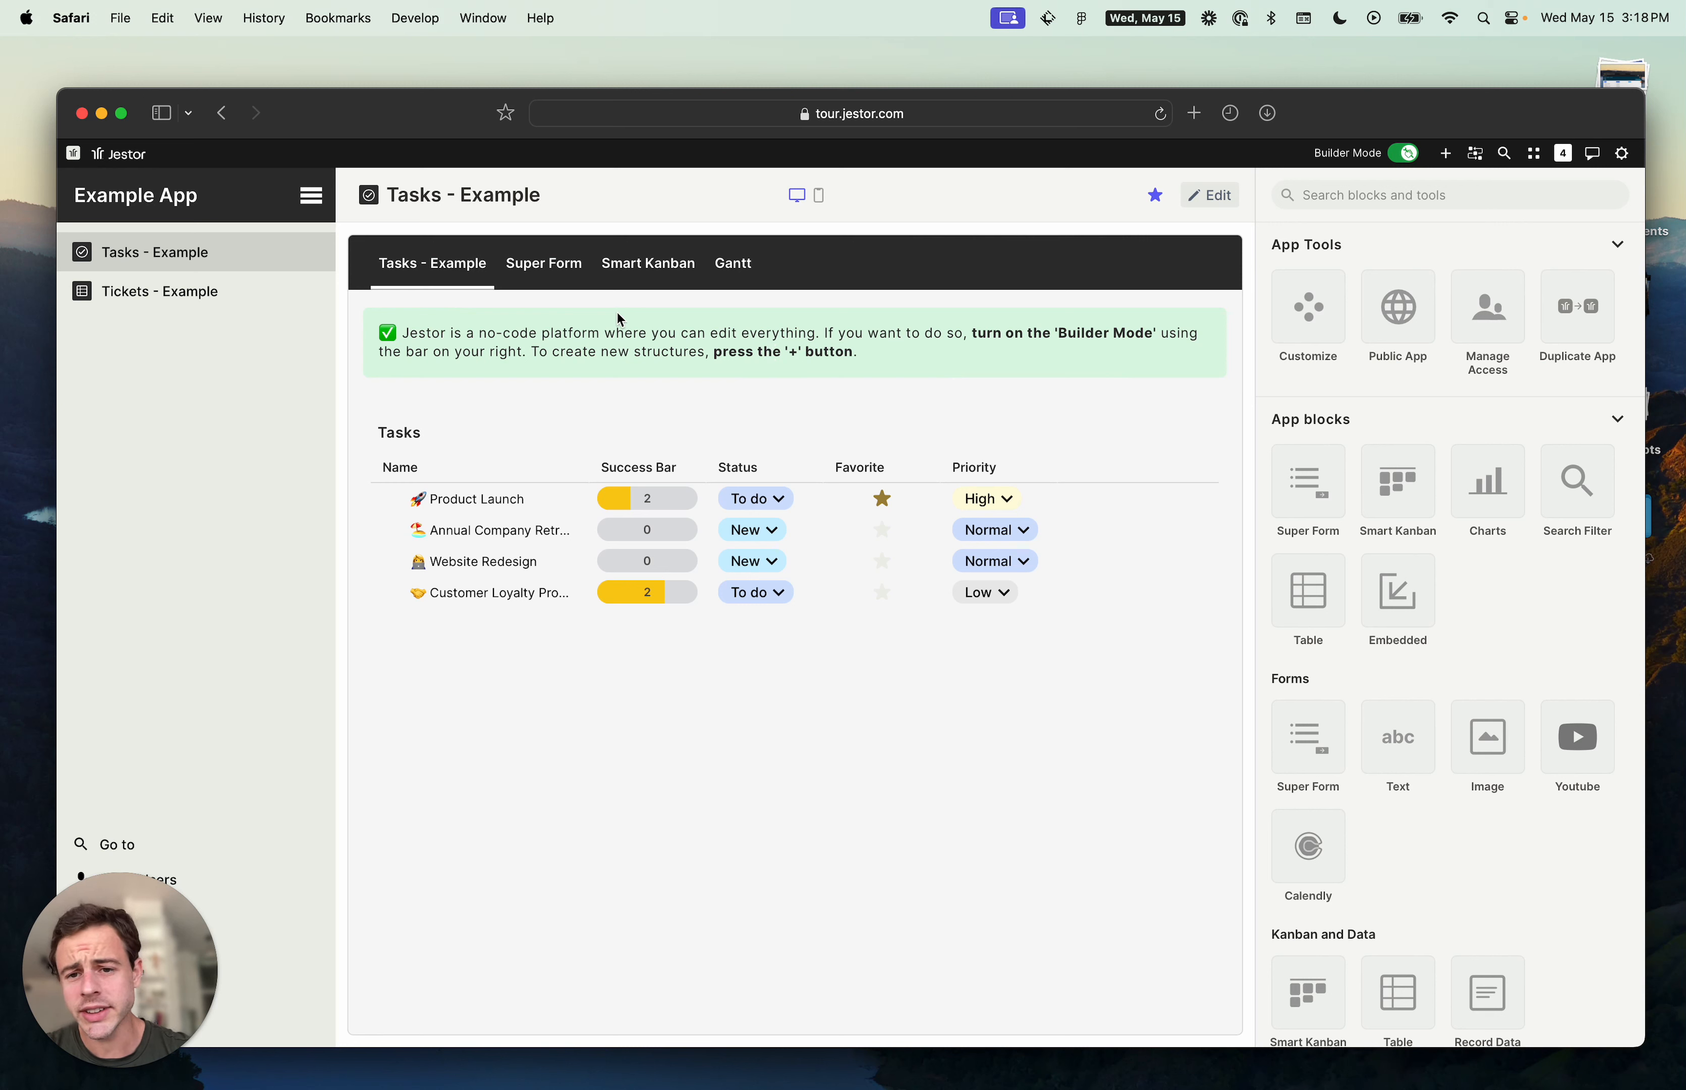
left_click(543, 269)
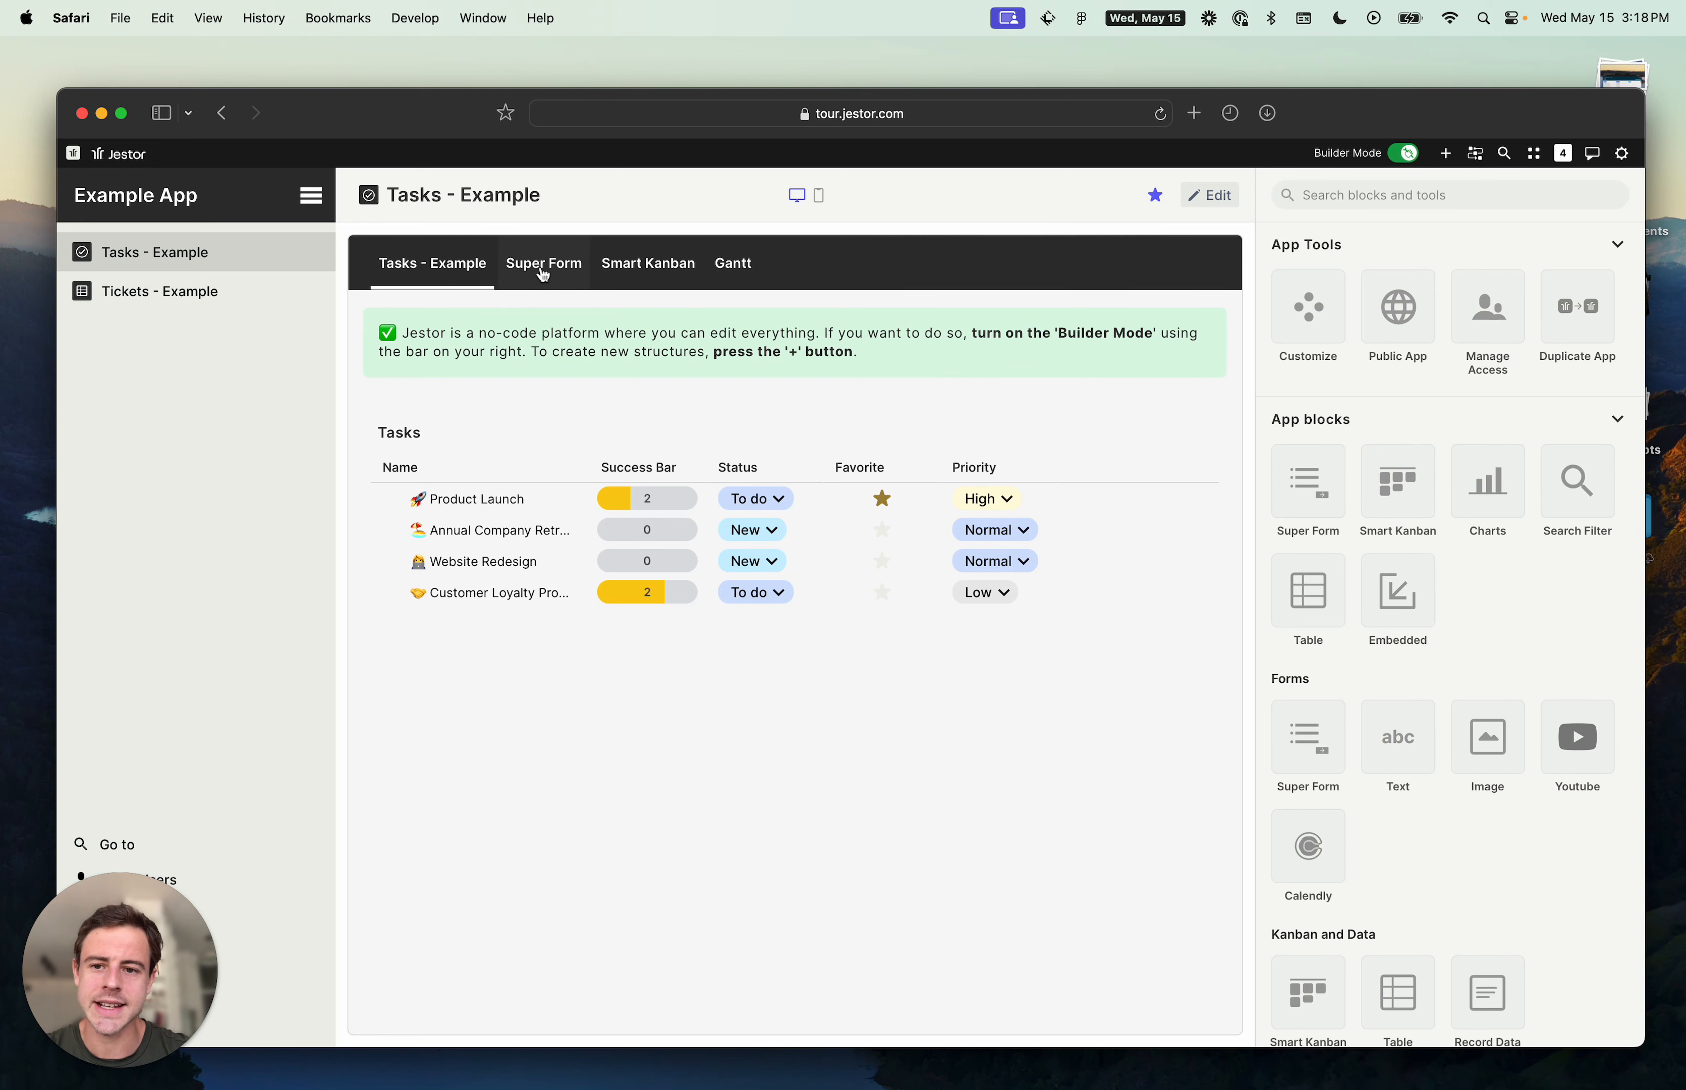
left_click(655, 273)
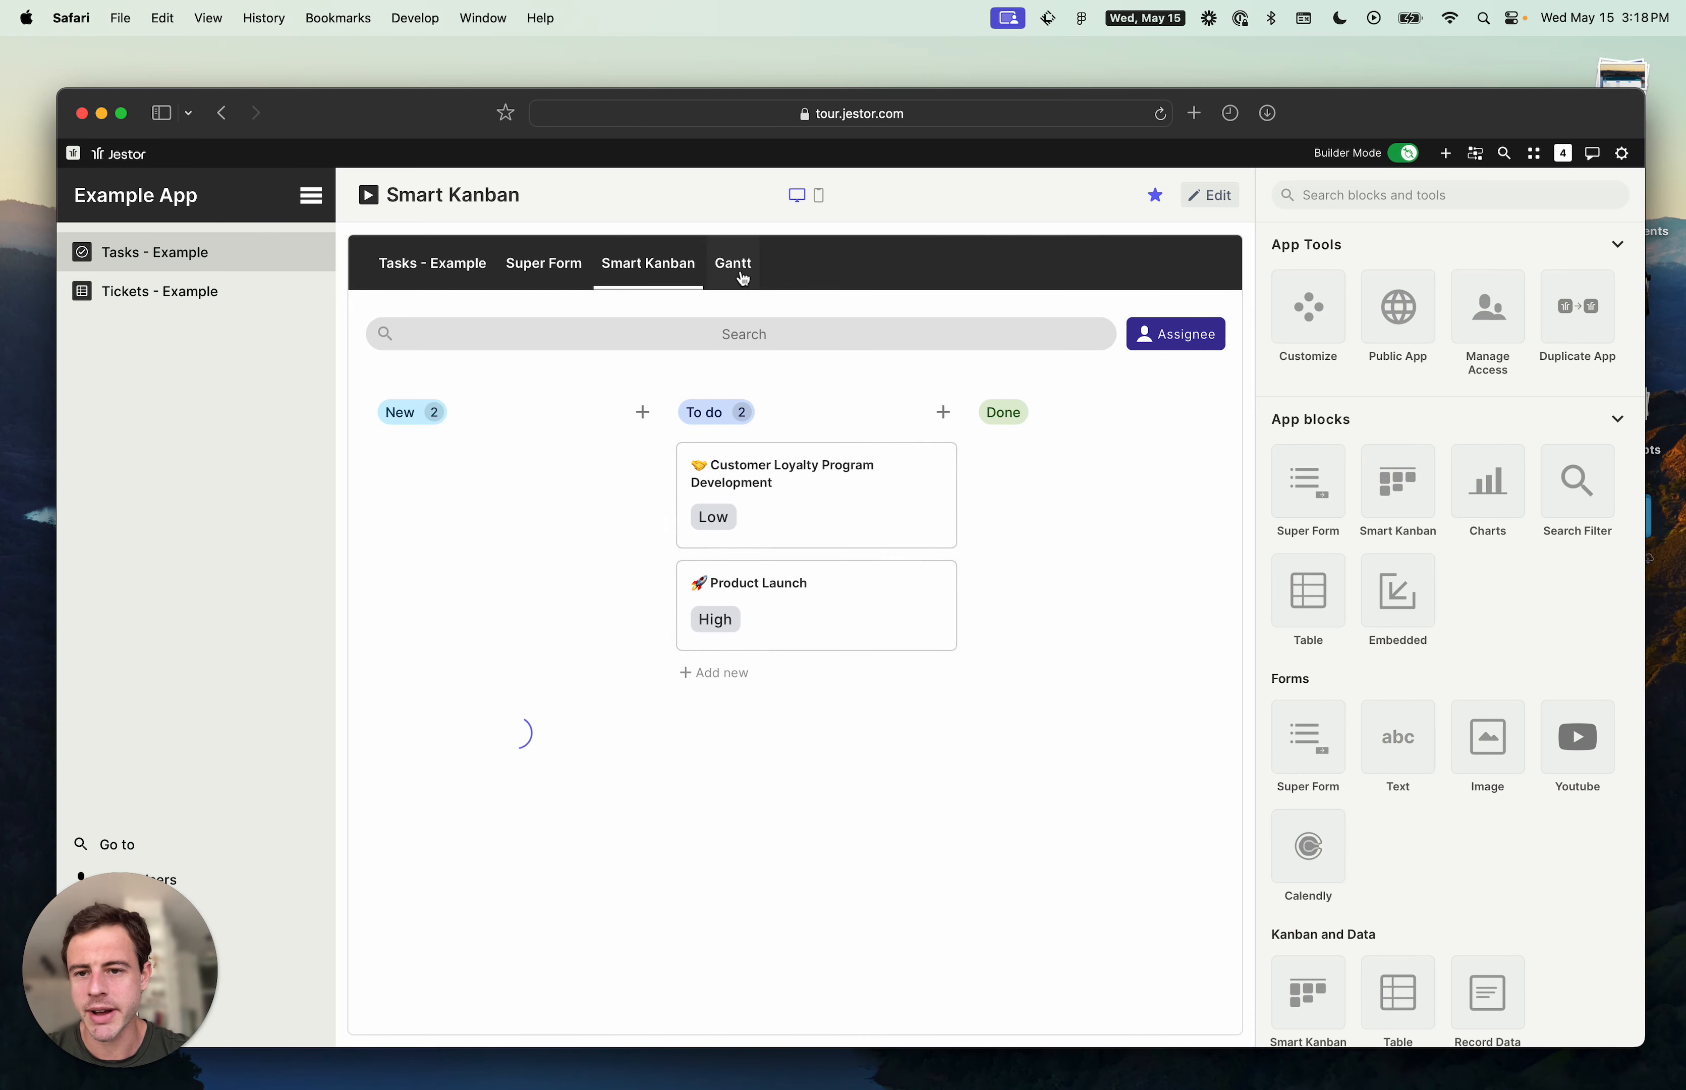
left_click(429, 267)
left_click(682, 275)
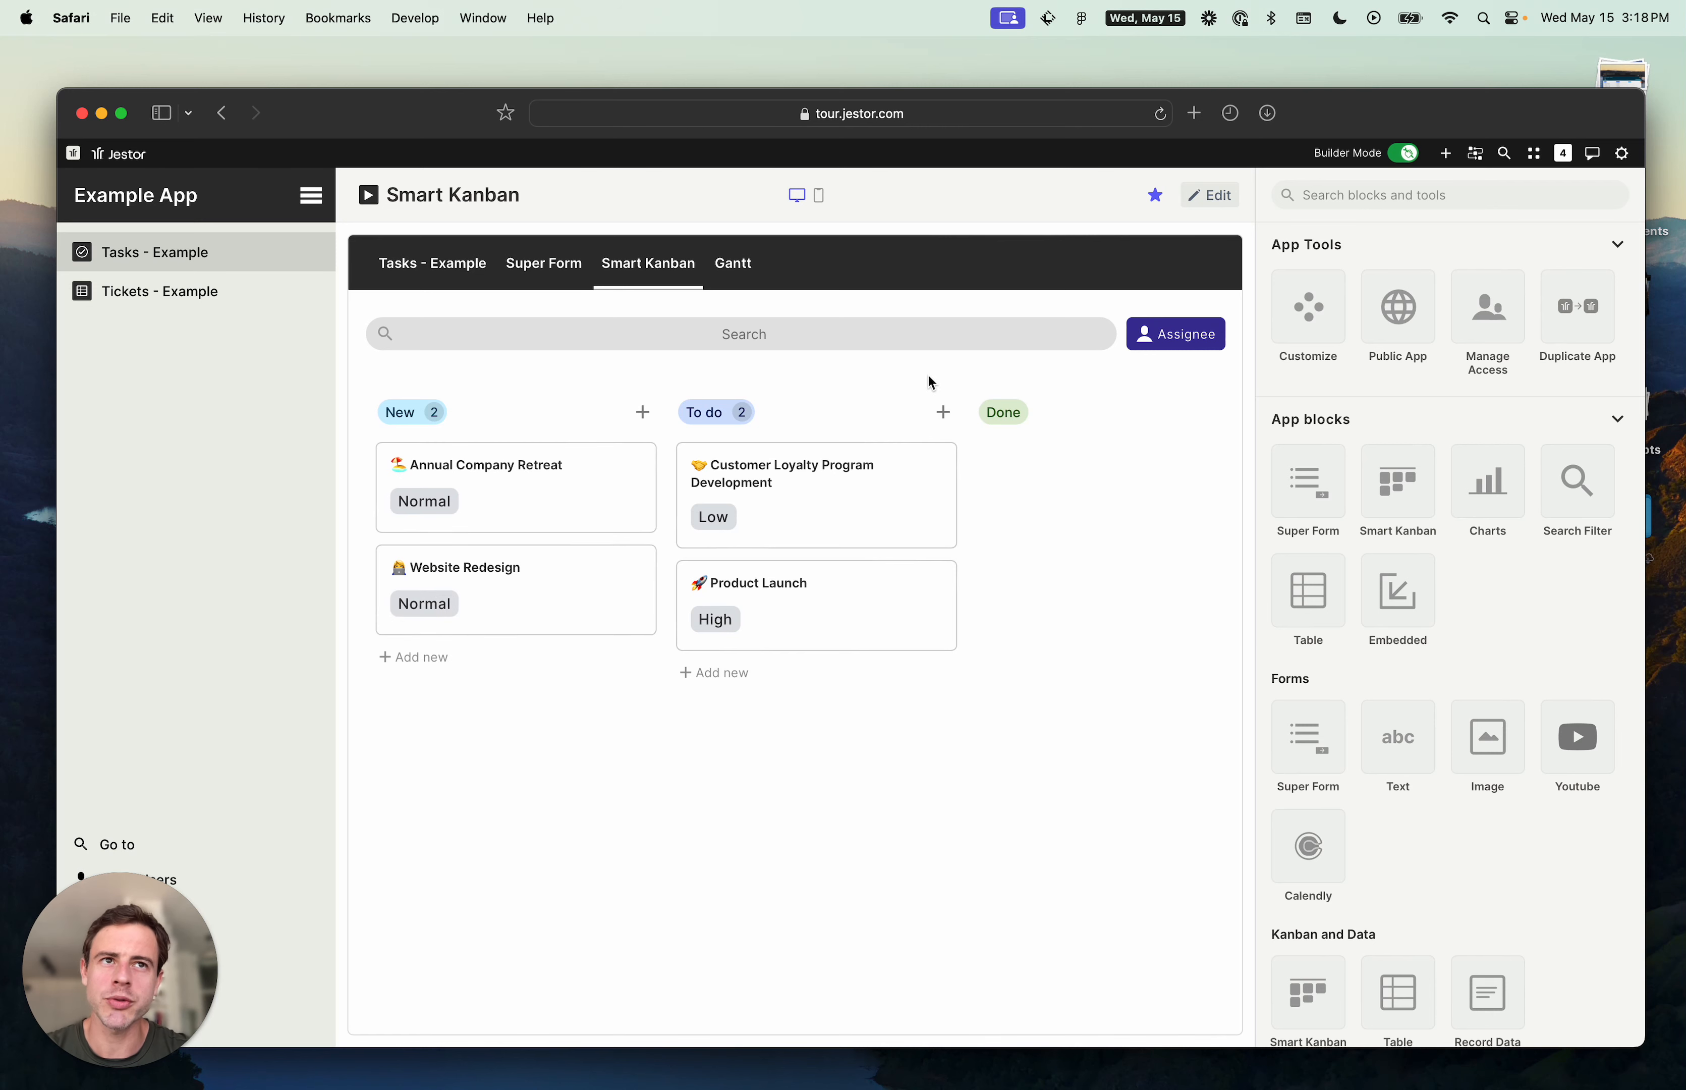
- Edit the Smart Kanban block and set its record creation form source to Block form
left_click(1209, 196)
left_click(1162, 401)
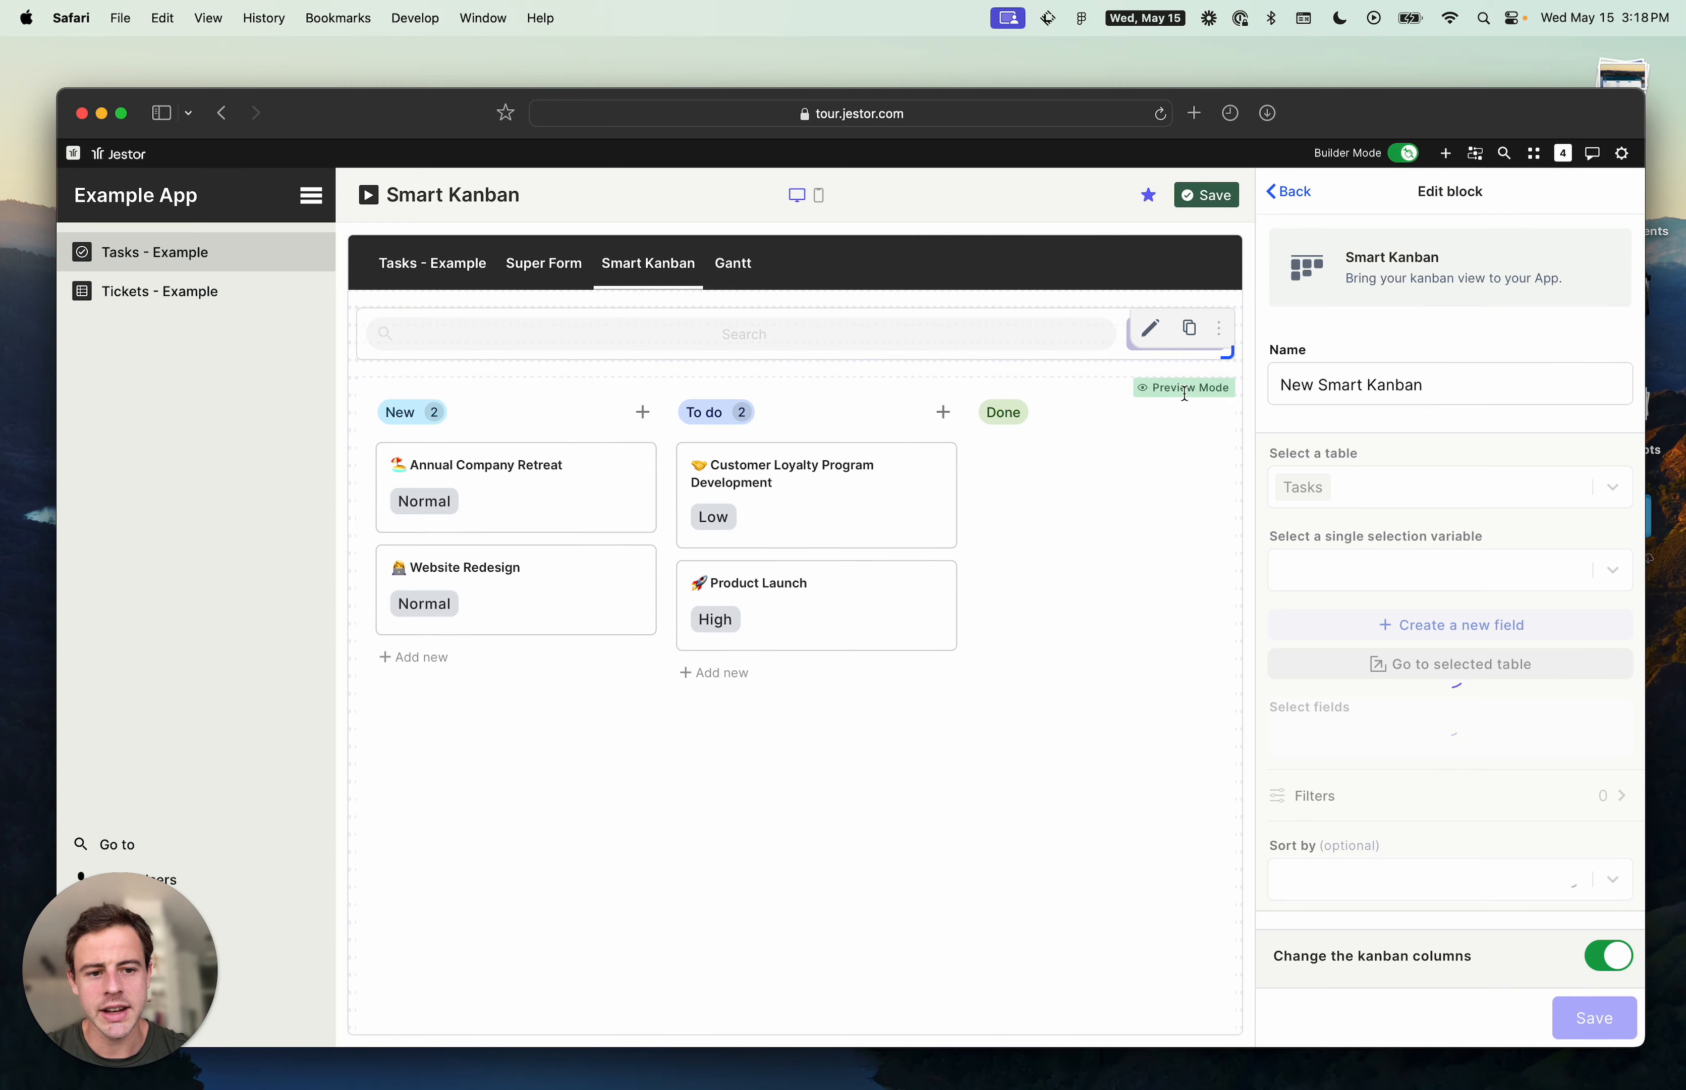
scroll(1503, 333, "down", 10)
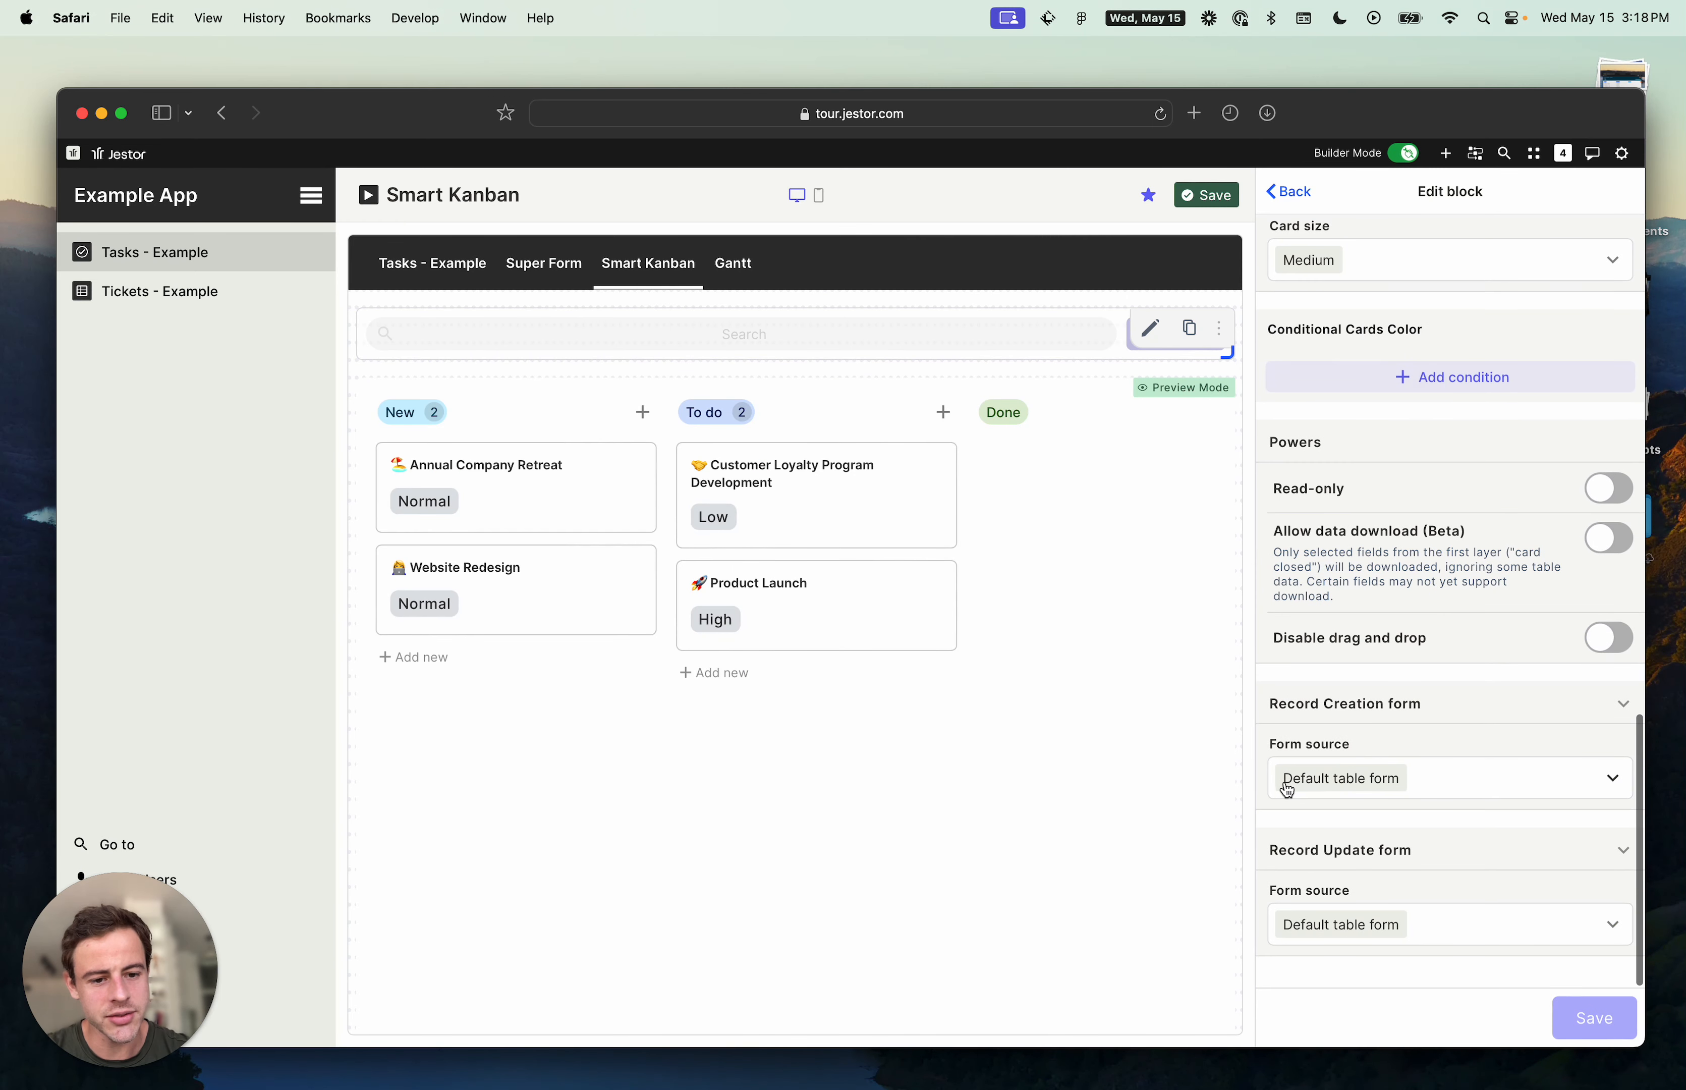
left_click(1473, 781)
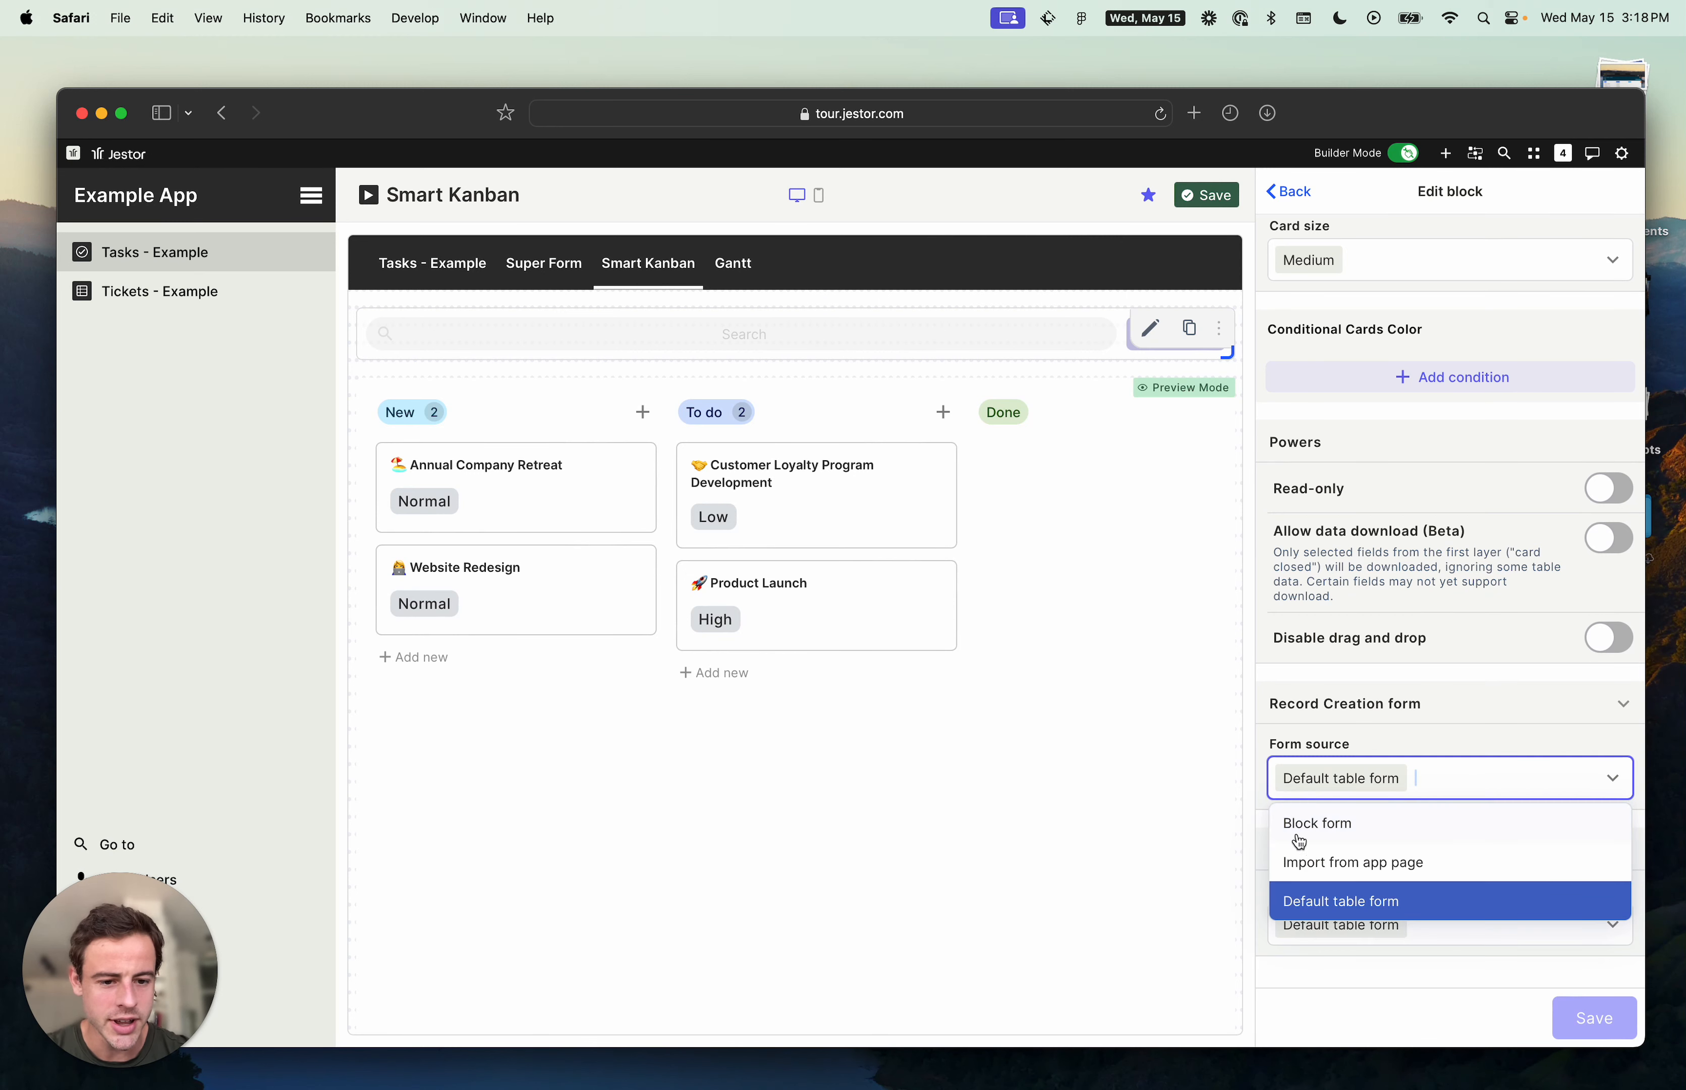
left_click(1319, 824)
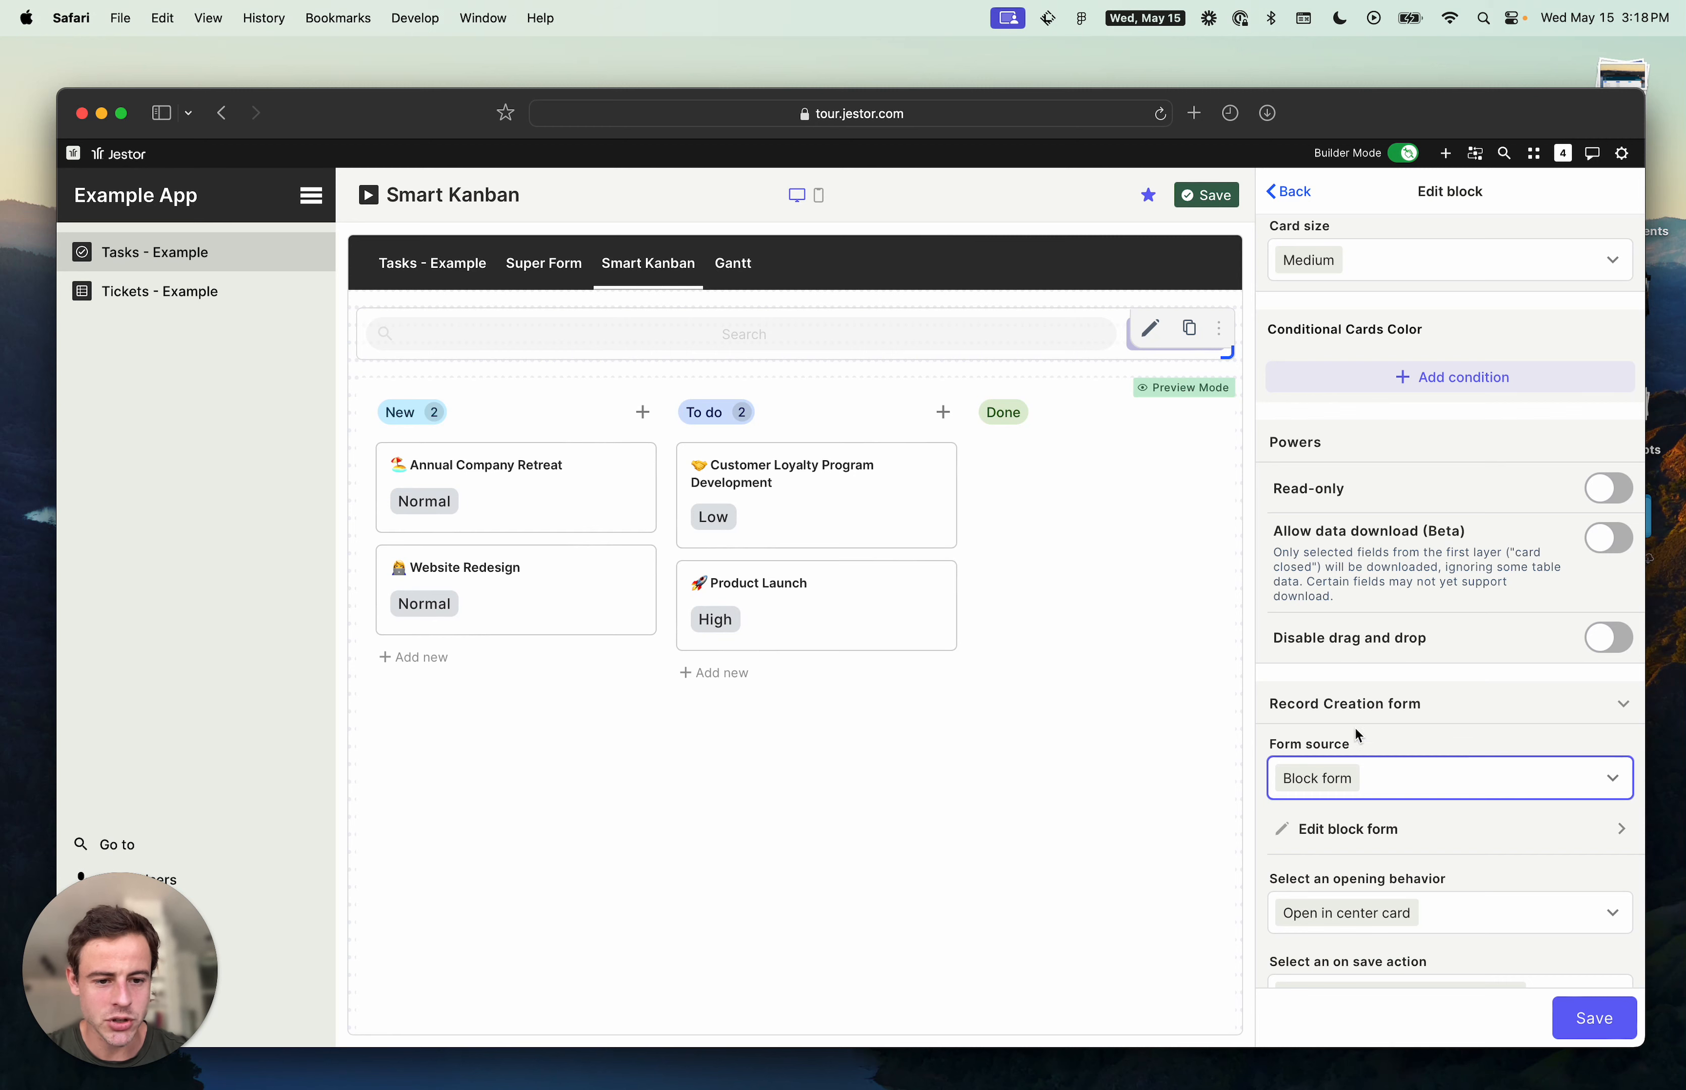
- Edit the kanban's block creation form and add the existing Assignees field after Priority
scroll(1404, 713, "down", 3)
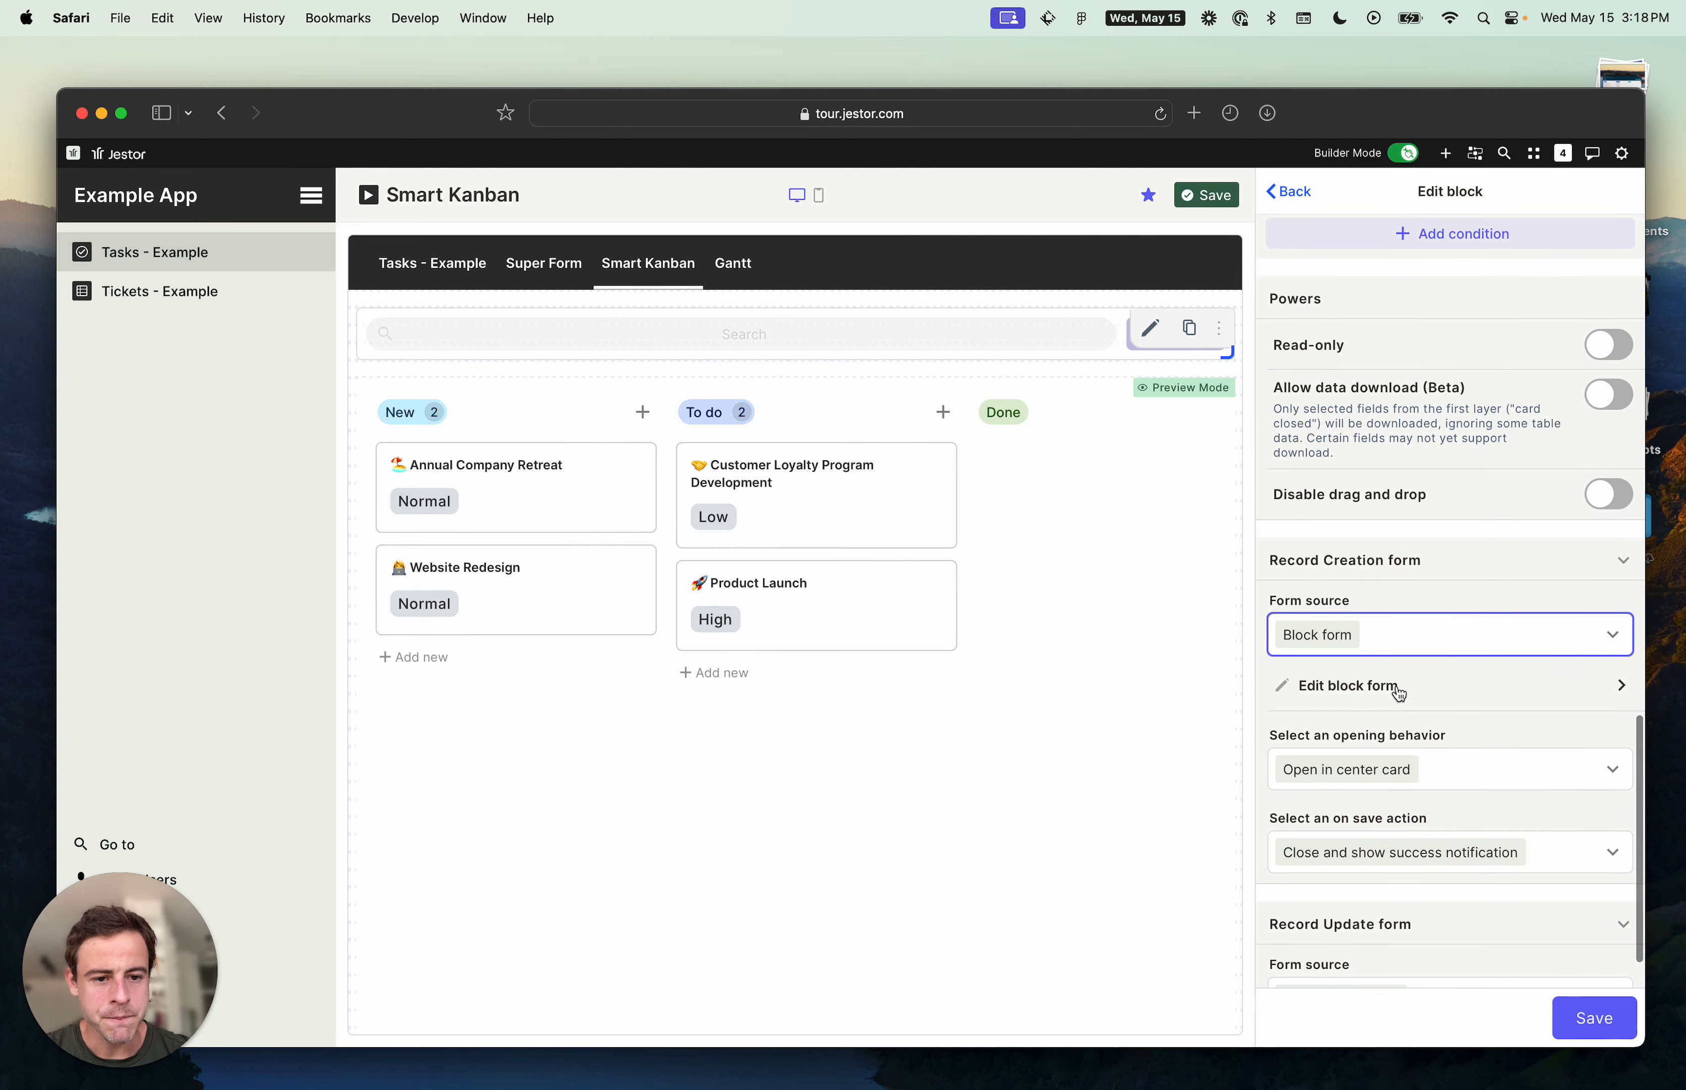
left_click(1396, 691)
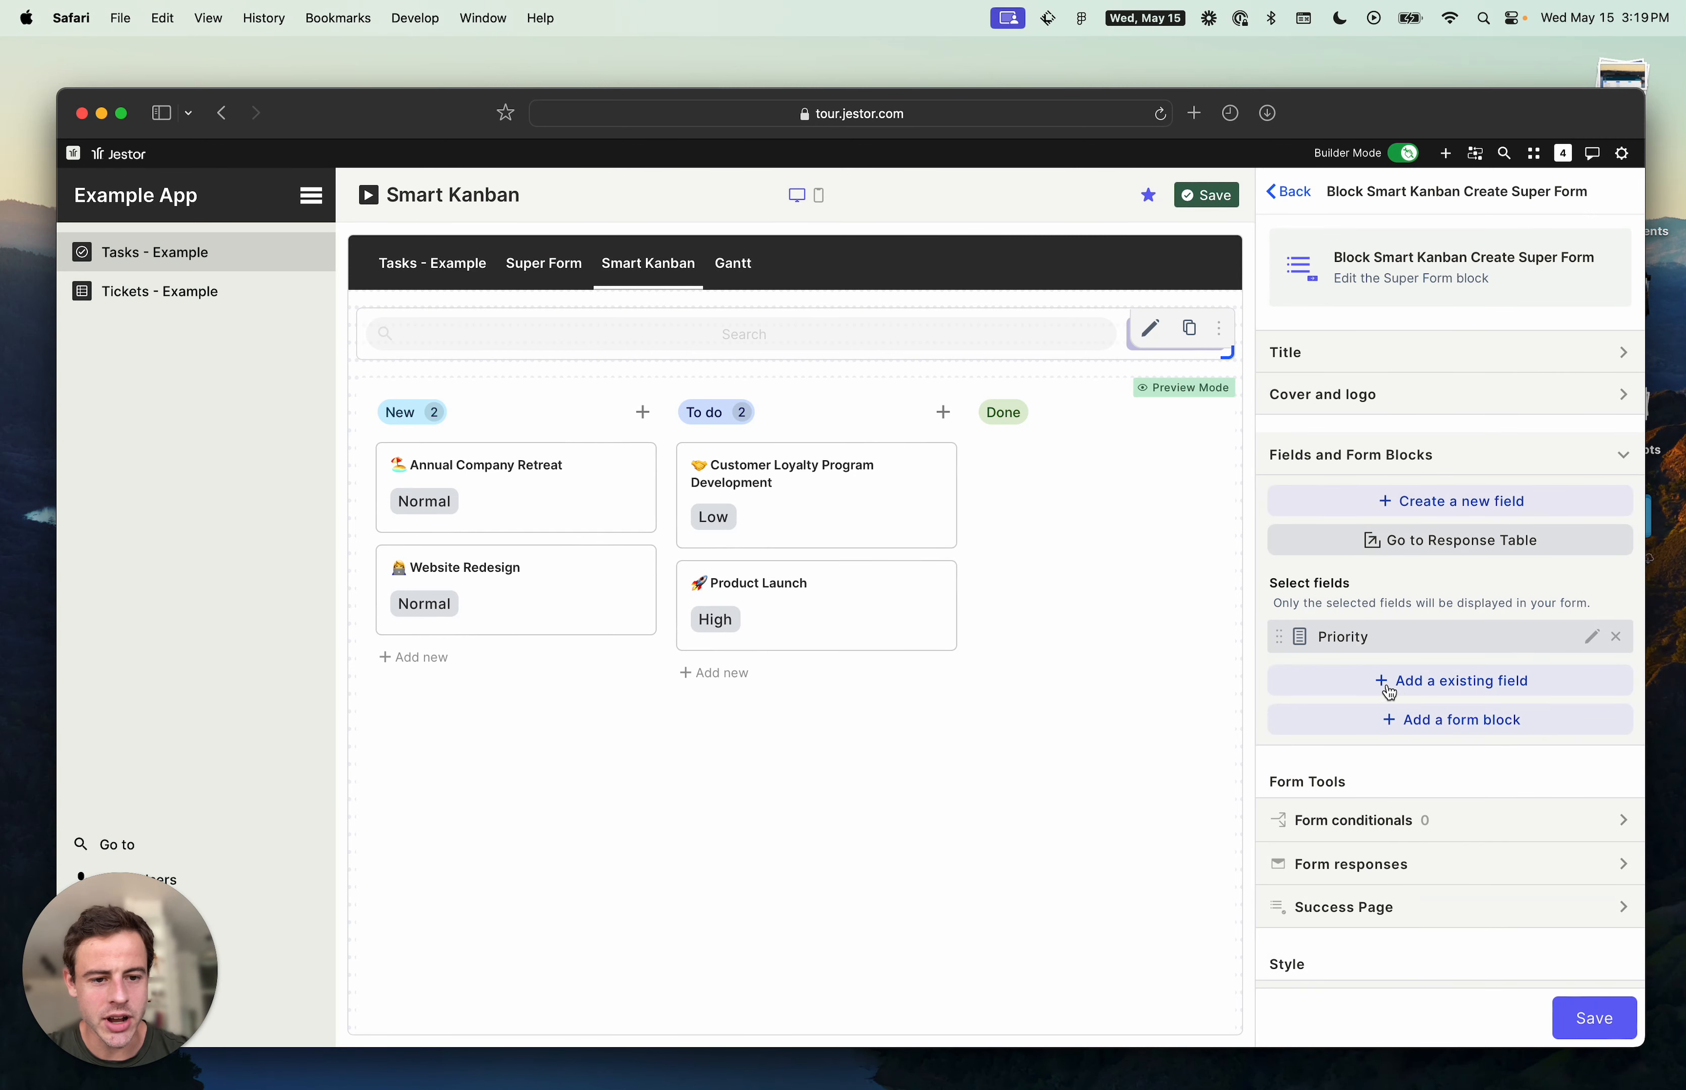
scroll(1451, 581, "down", 3)
left_click(1447, 506)
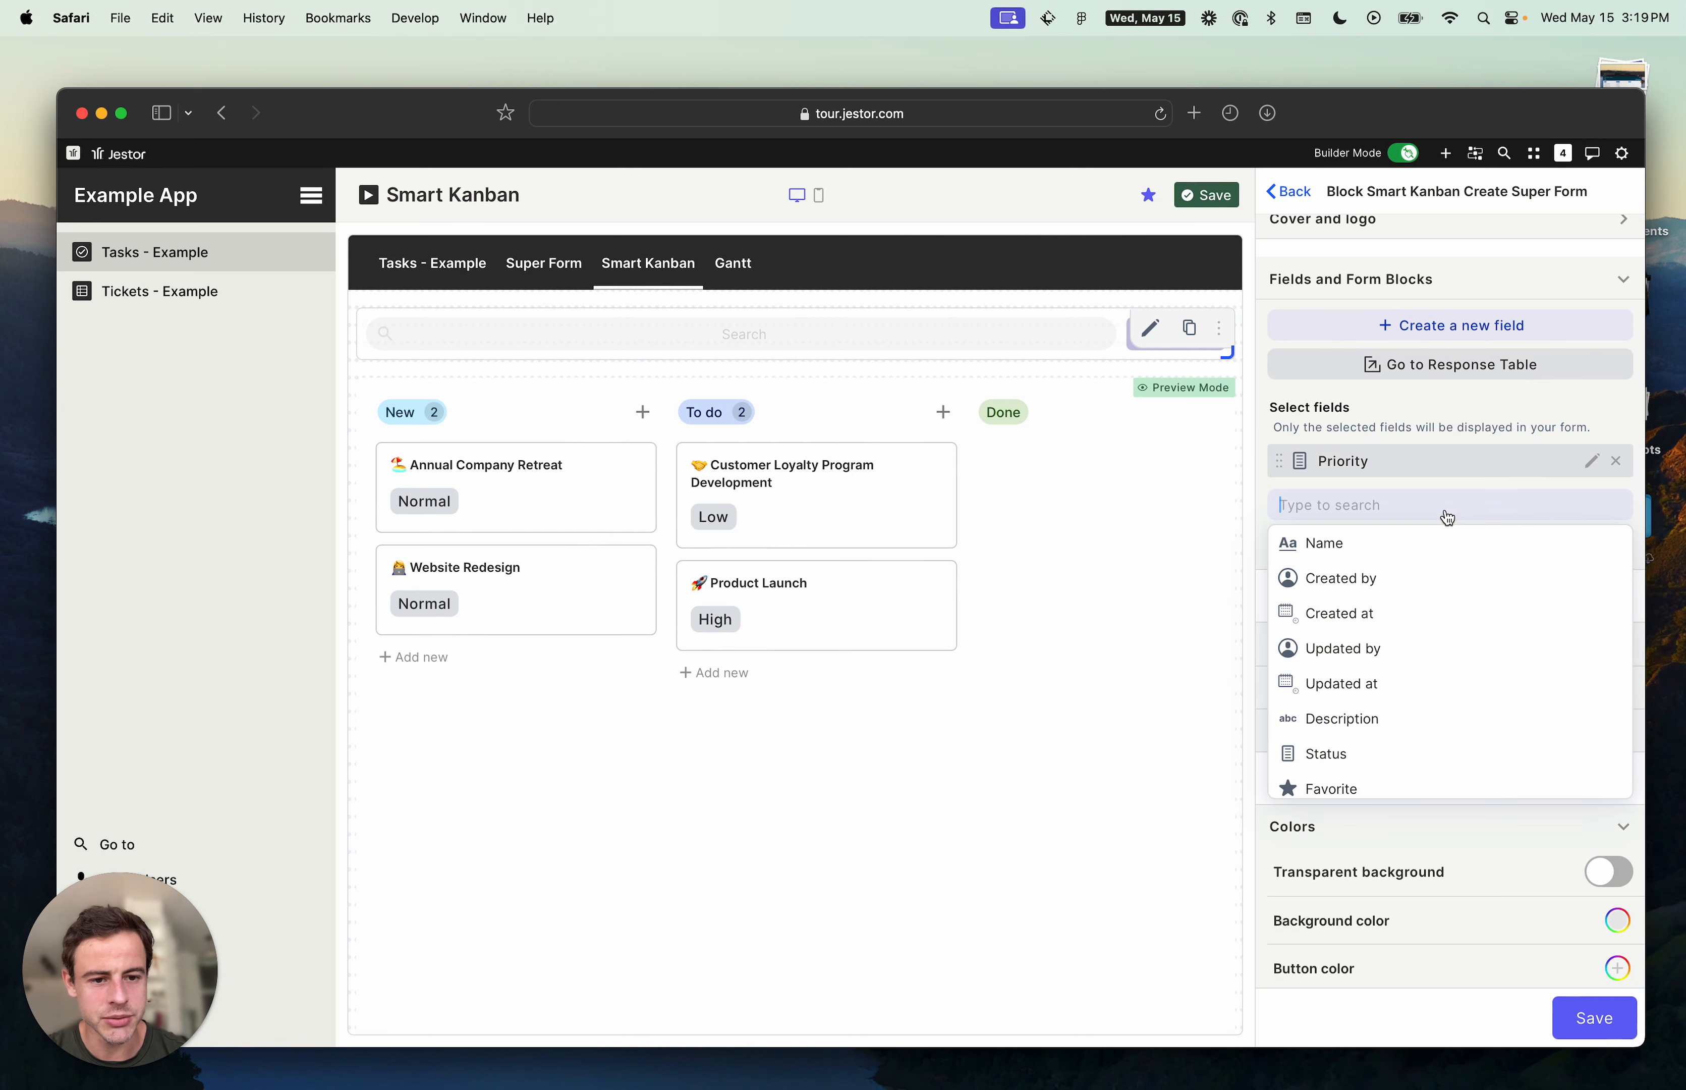
scroll(1420, 699, "down", 1)
scroll(1420, 699, "down", 2)
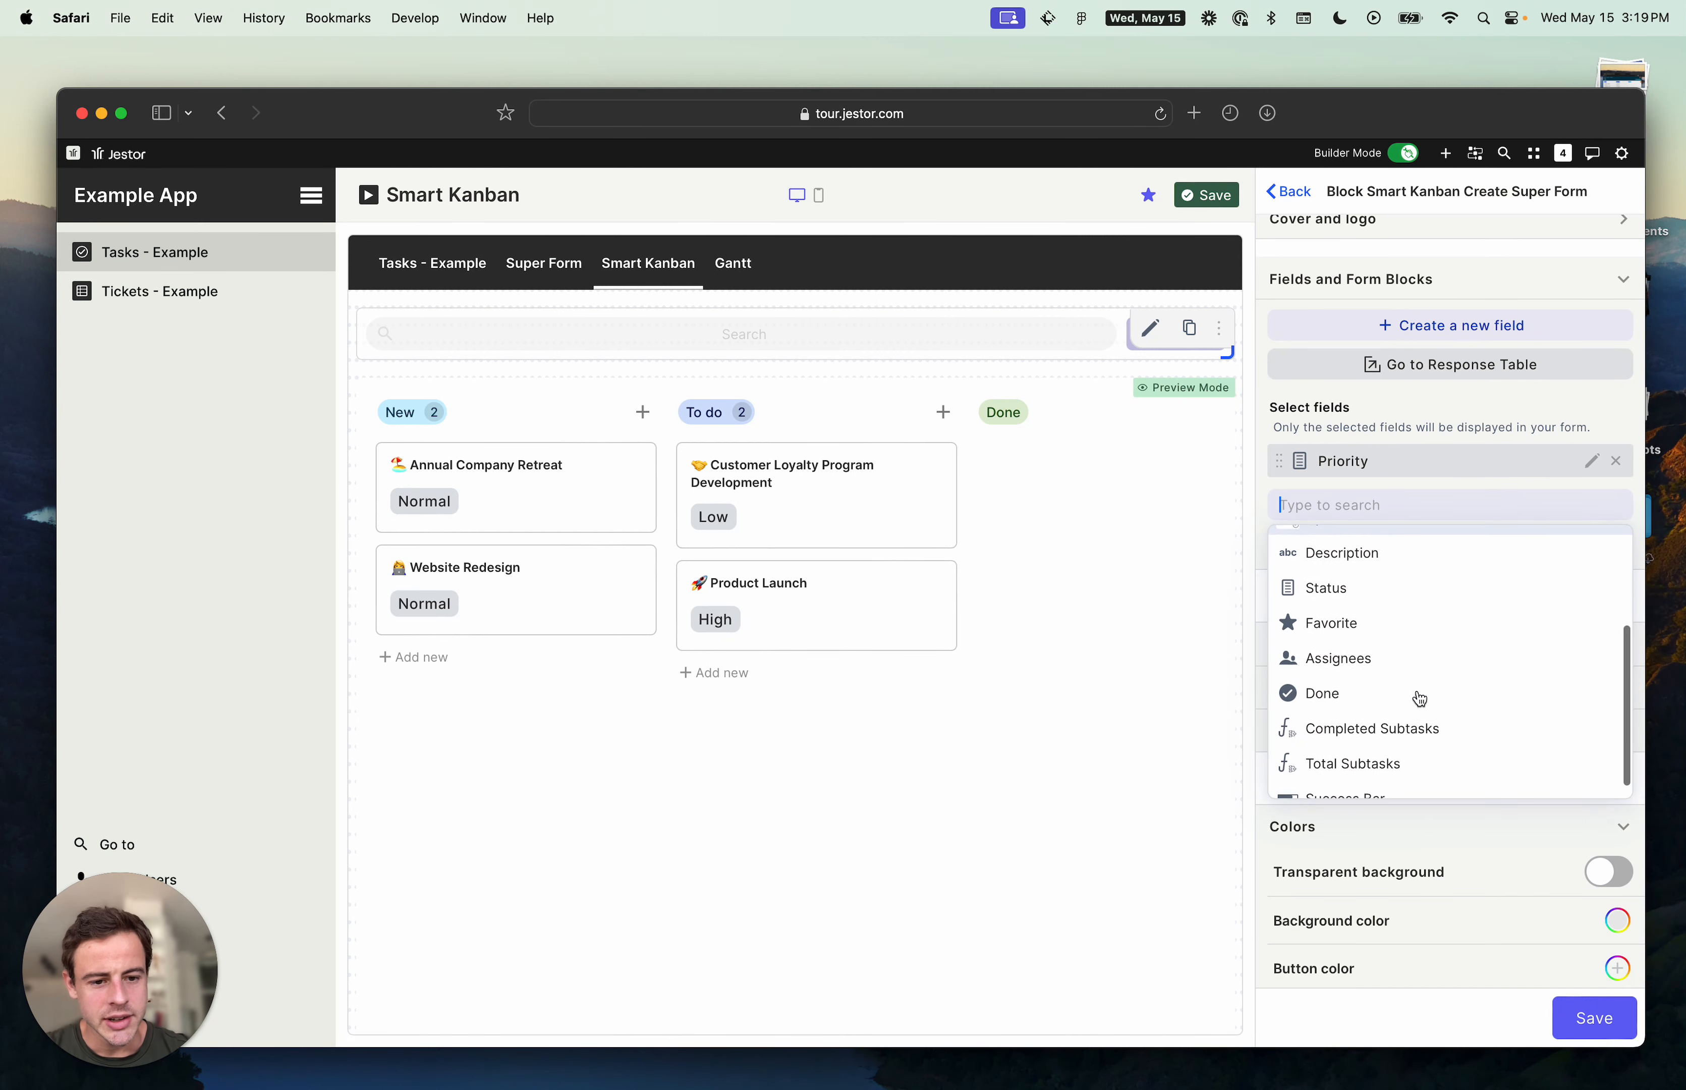
left_click(1405, 662)
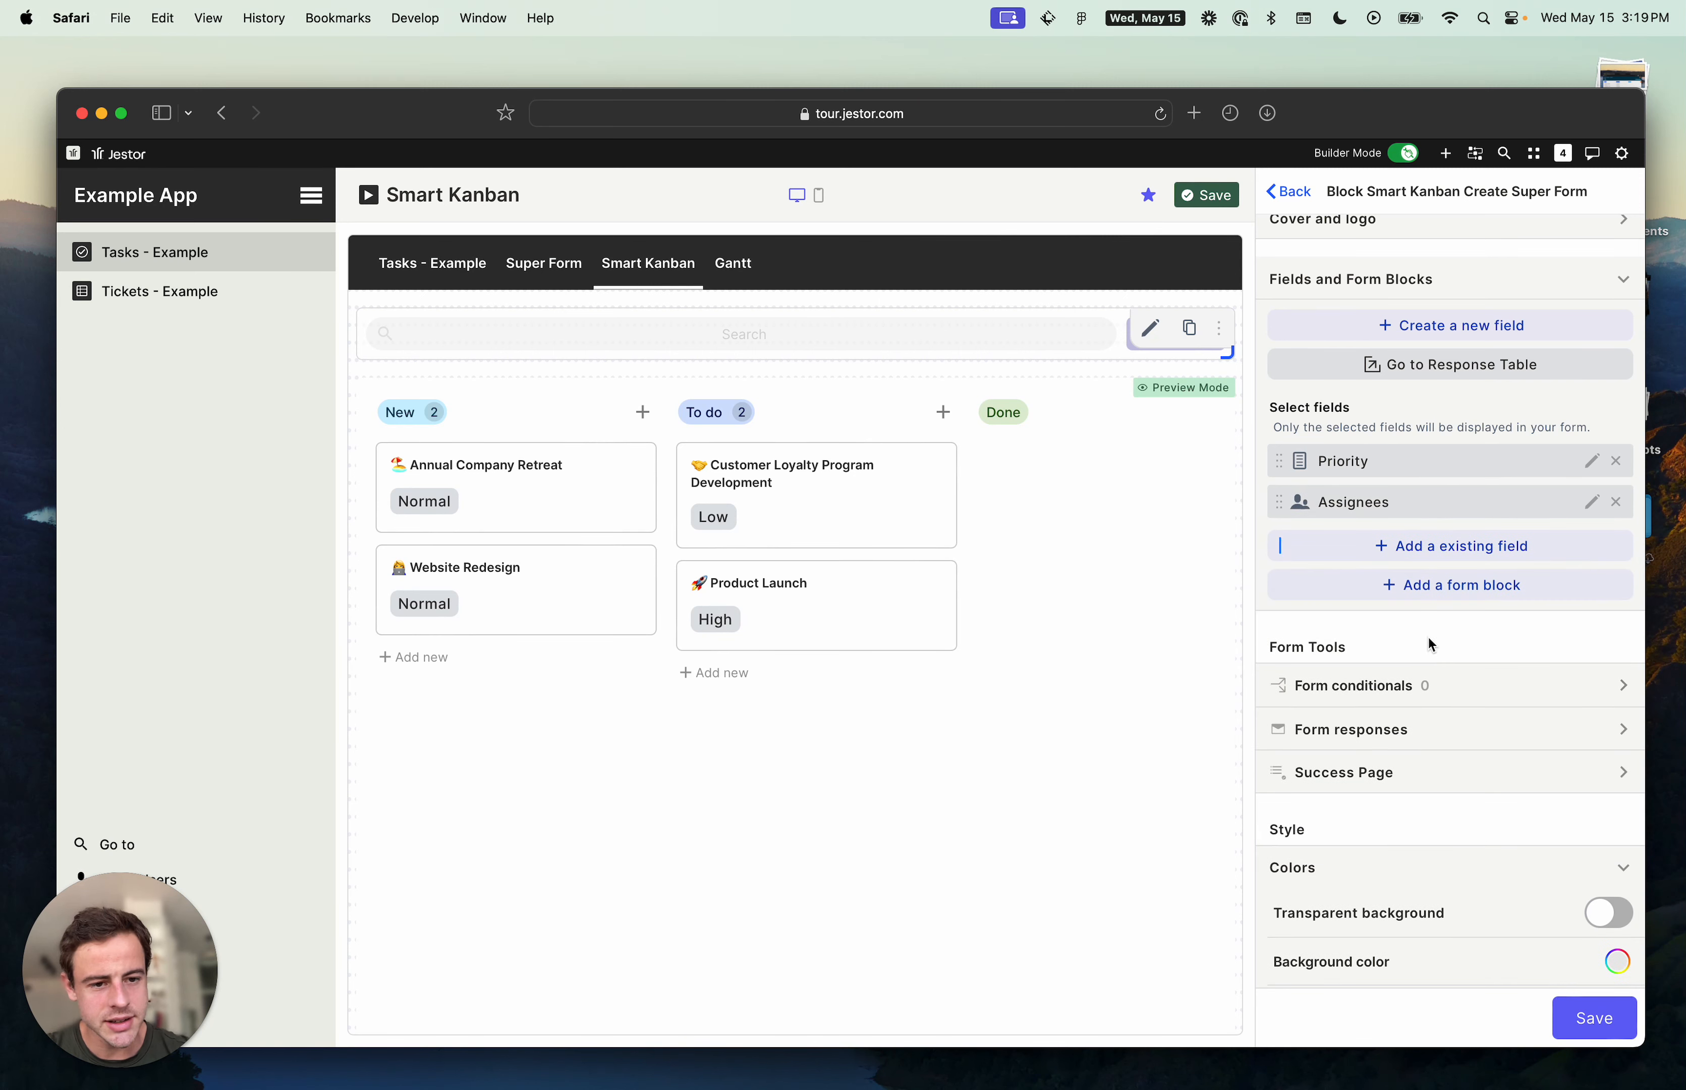
- Set the block form's background color to light pink, then save the form and the kanban block
scroll(1428, 620, "down", 6)
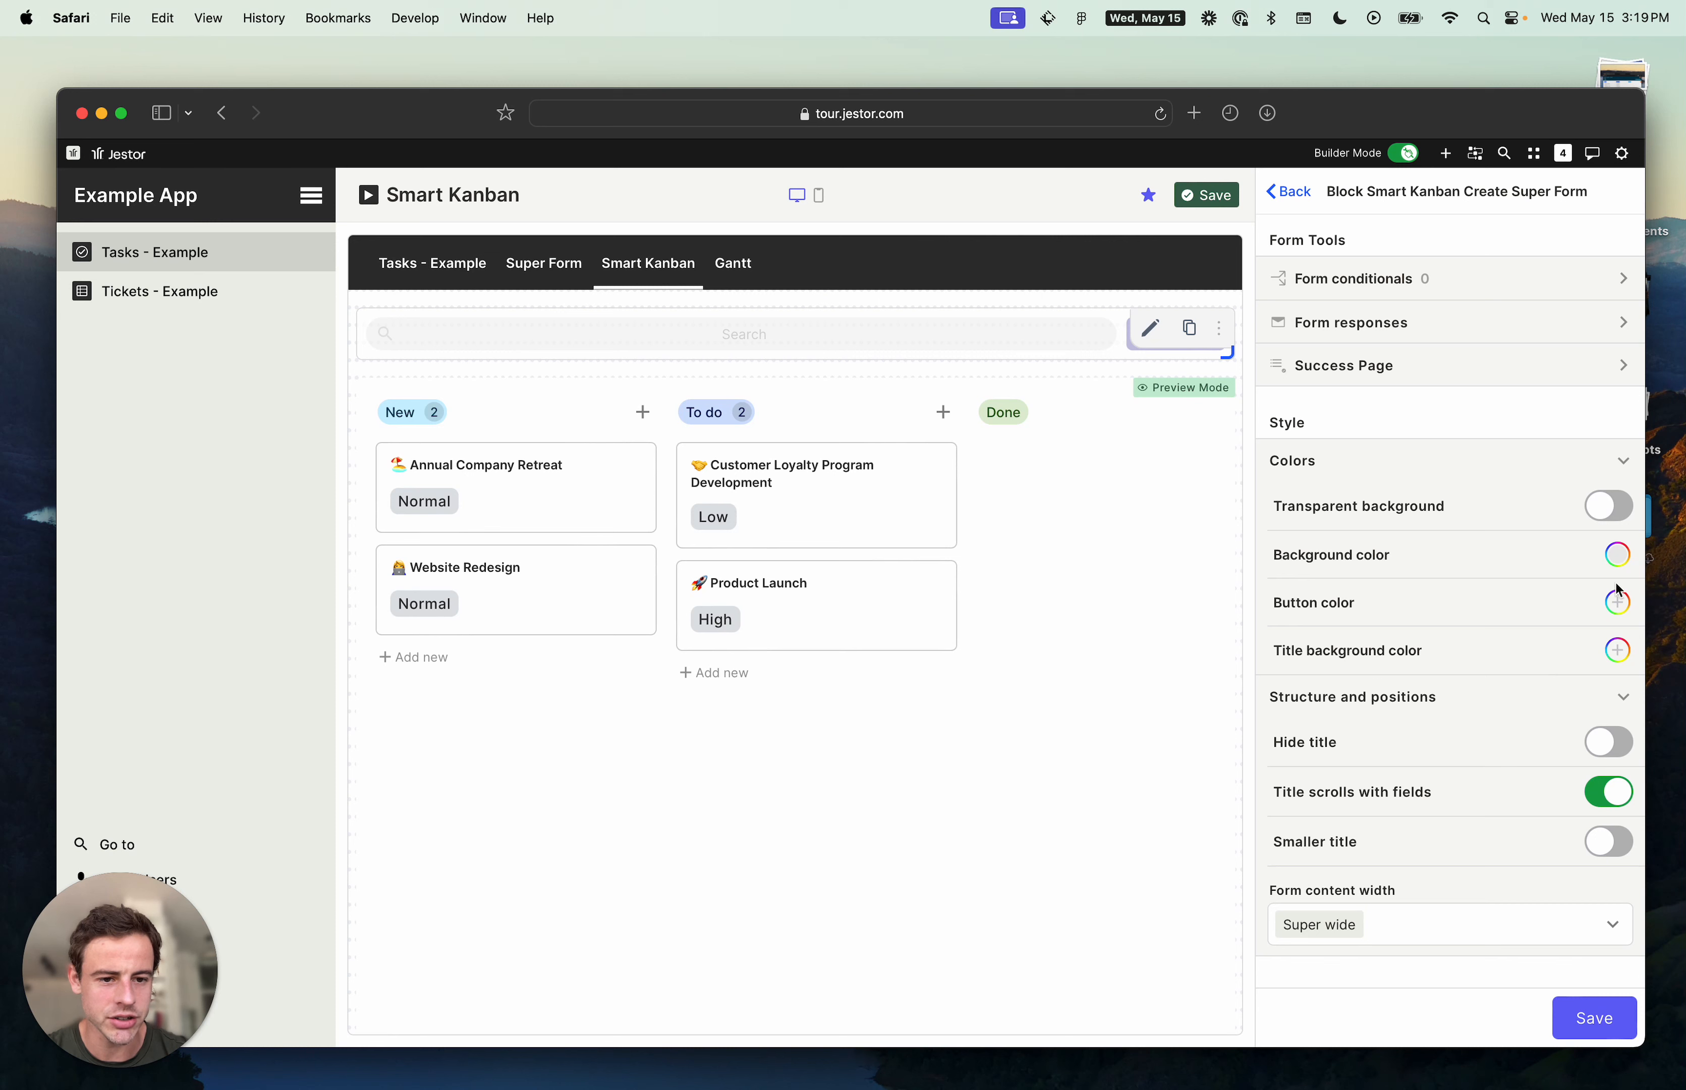
left_click(1620, 565)
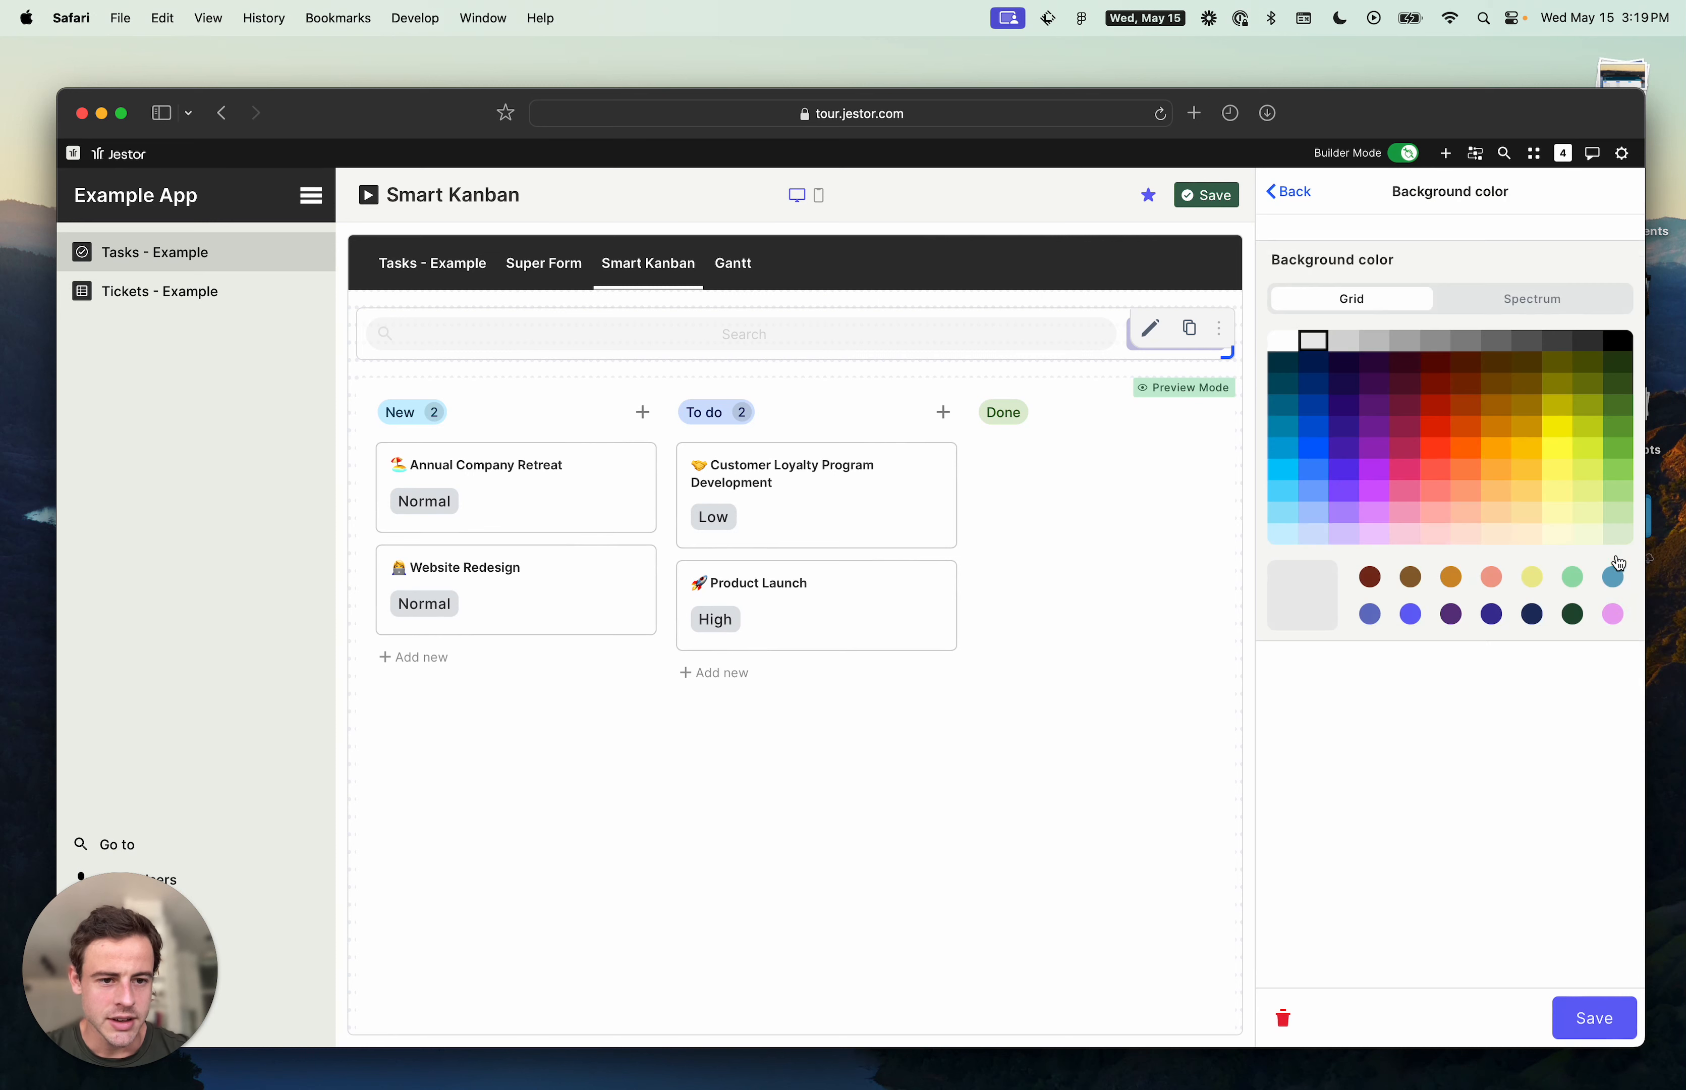
left_click(1412, 542)
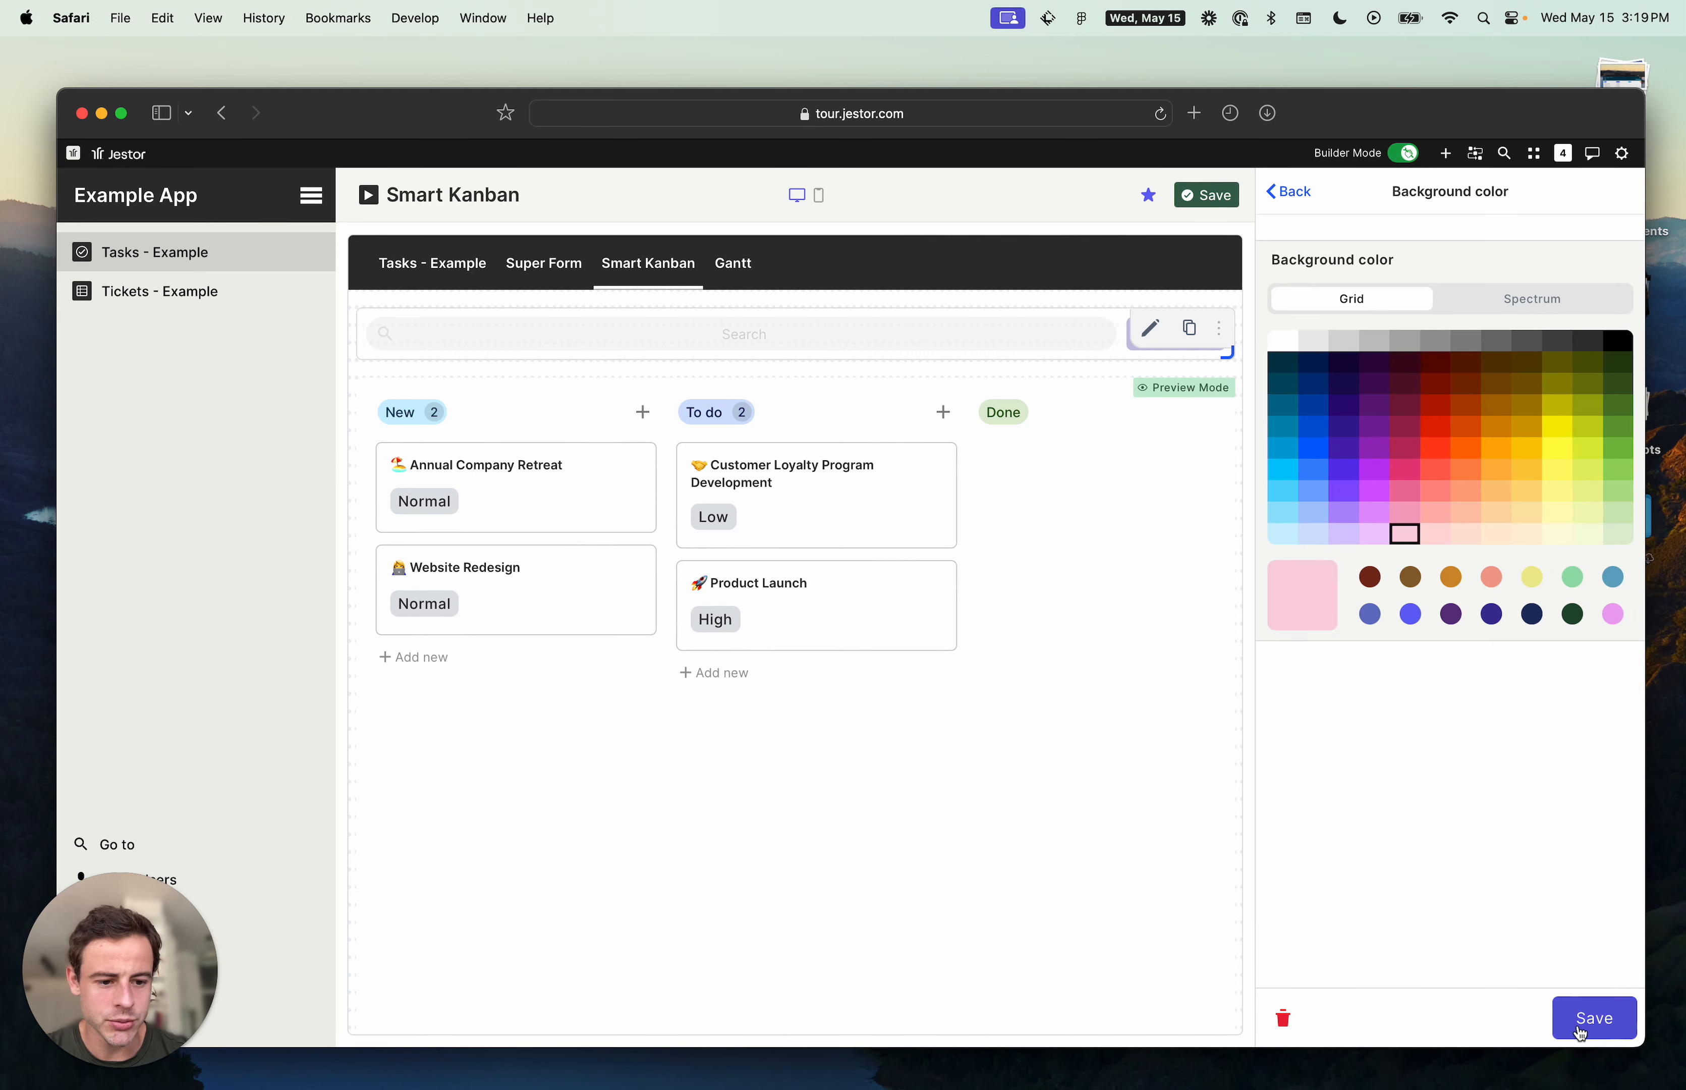
left_click(1566, 1020)
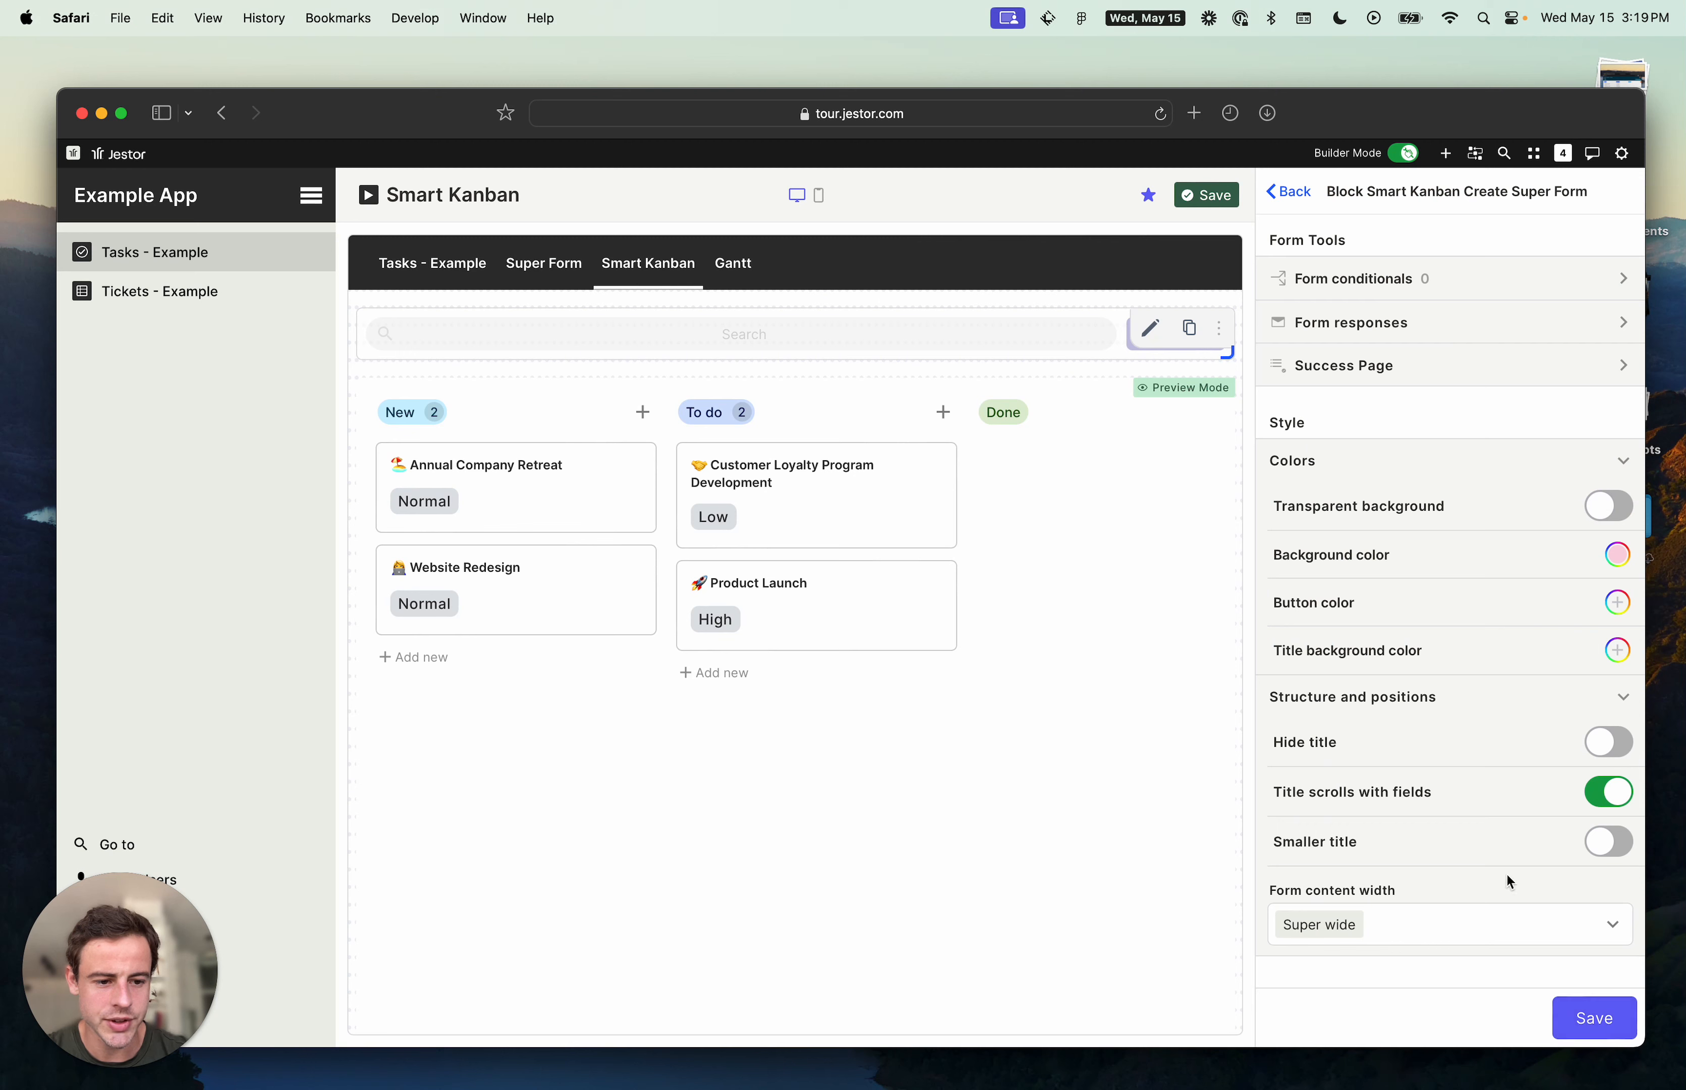
left_click(1593, 1023)
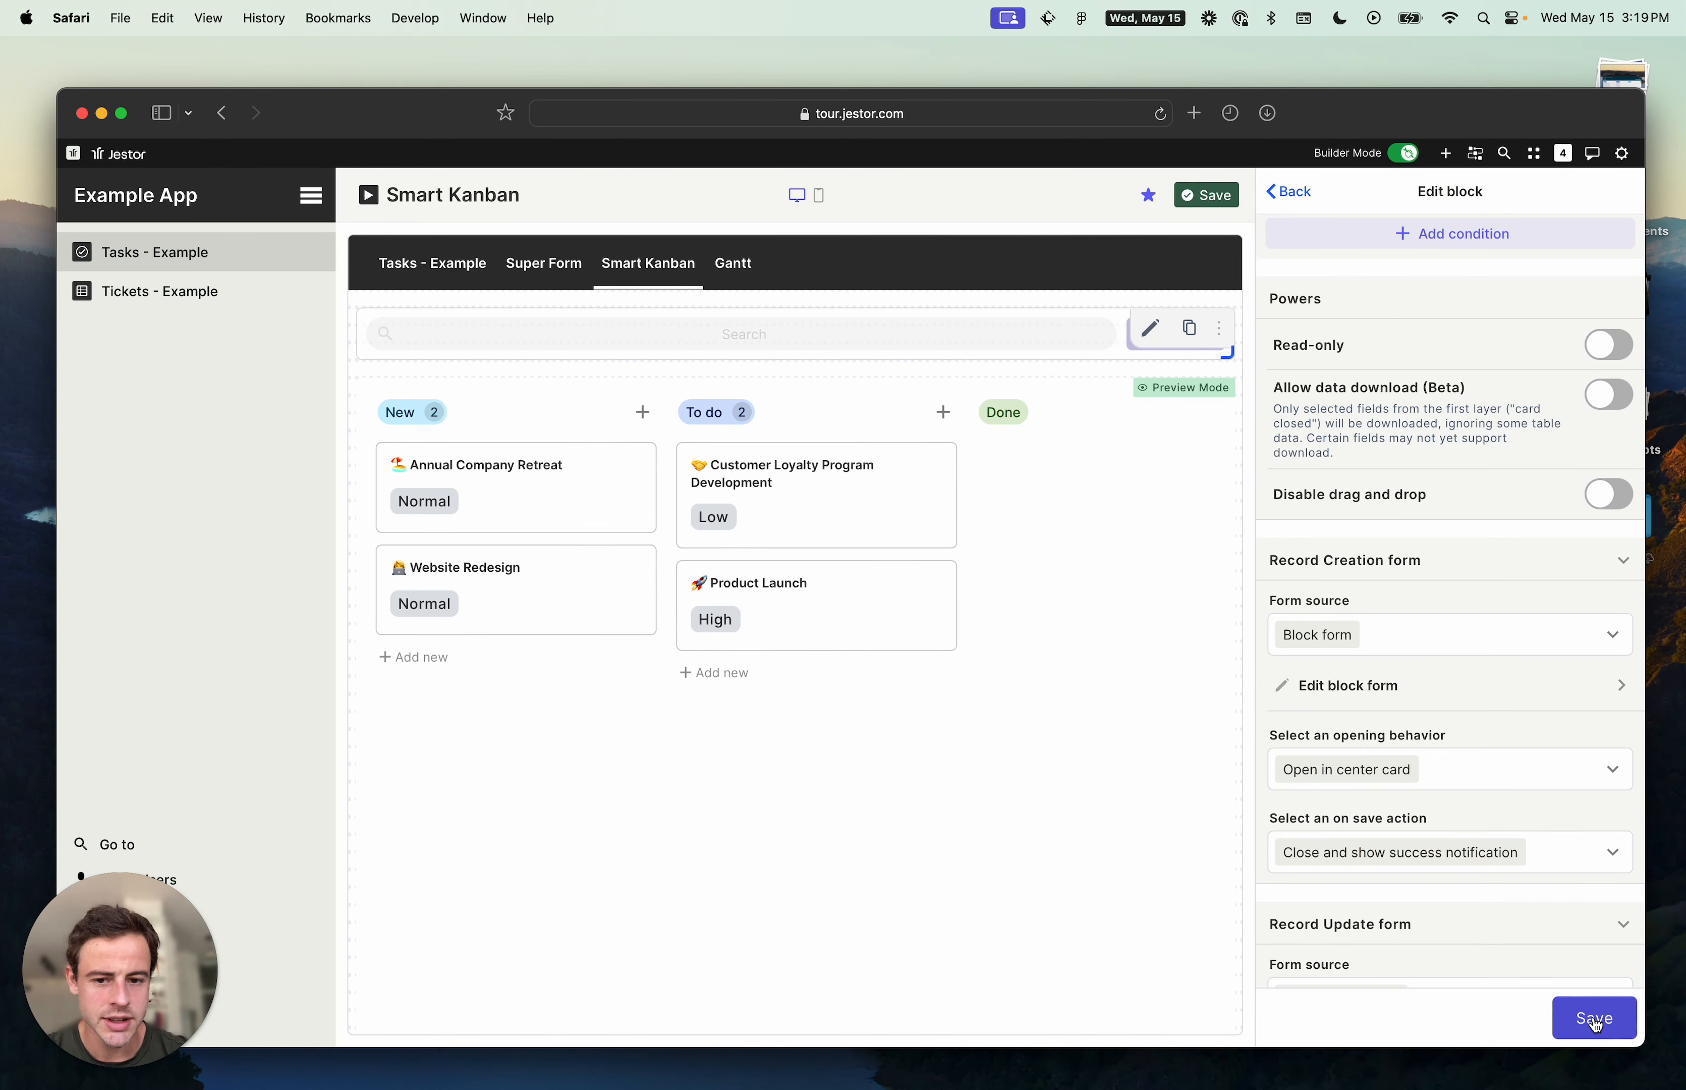
left_click(1595, 1025)
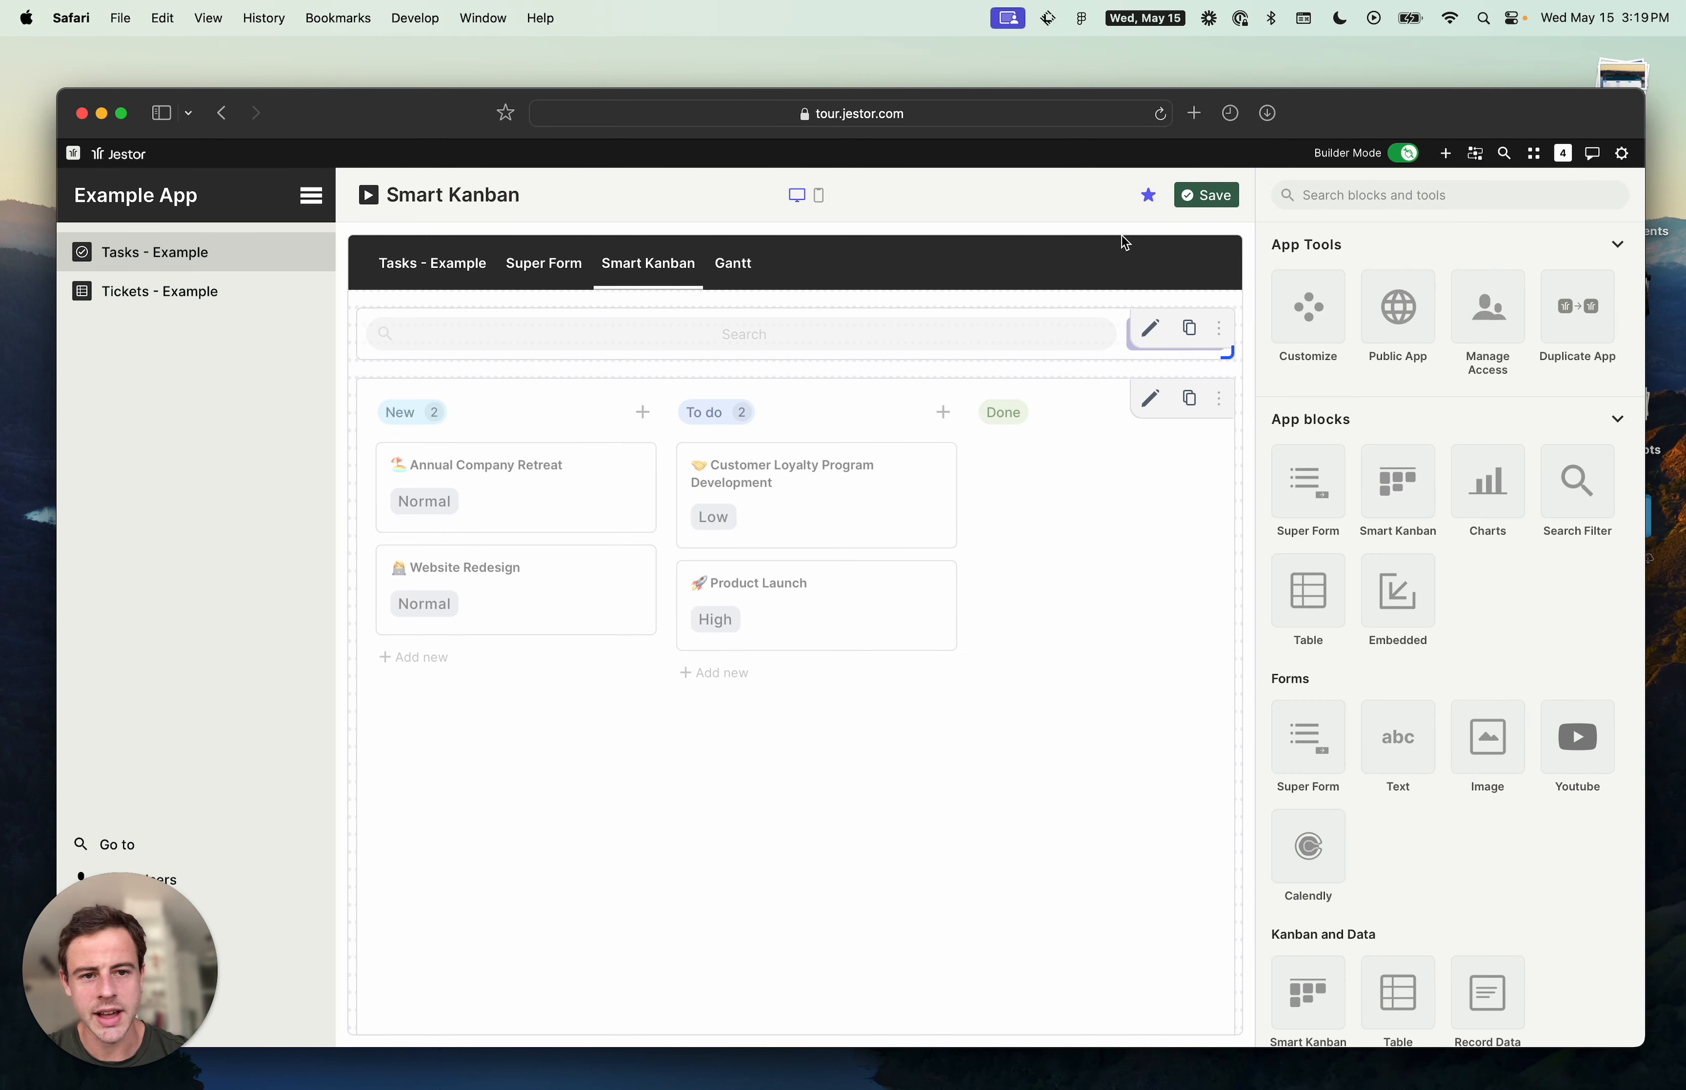
- Save the page and preview the creation form by adding a new card to the New column
left_click(1203, 196)
left_click(645, 413)
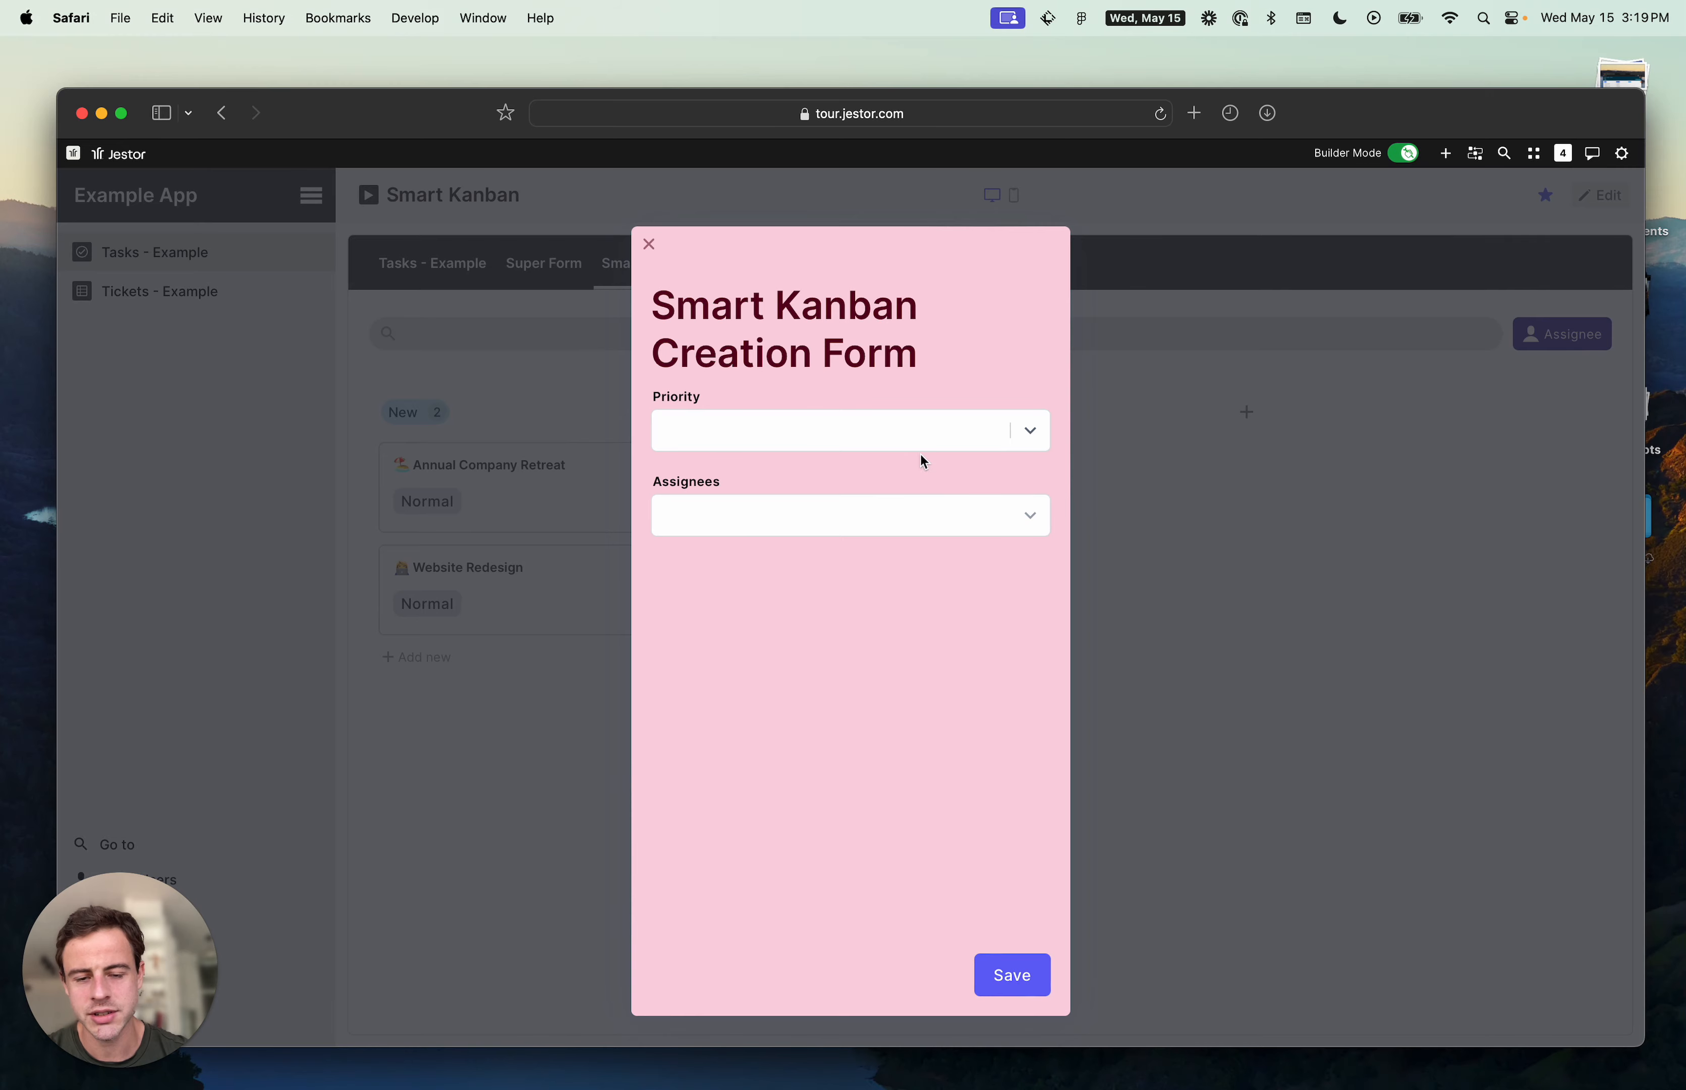
left_click(1217, 649)
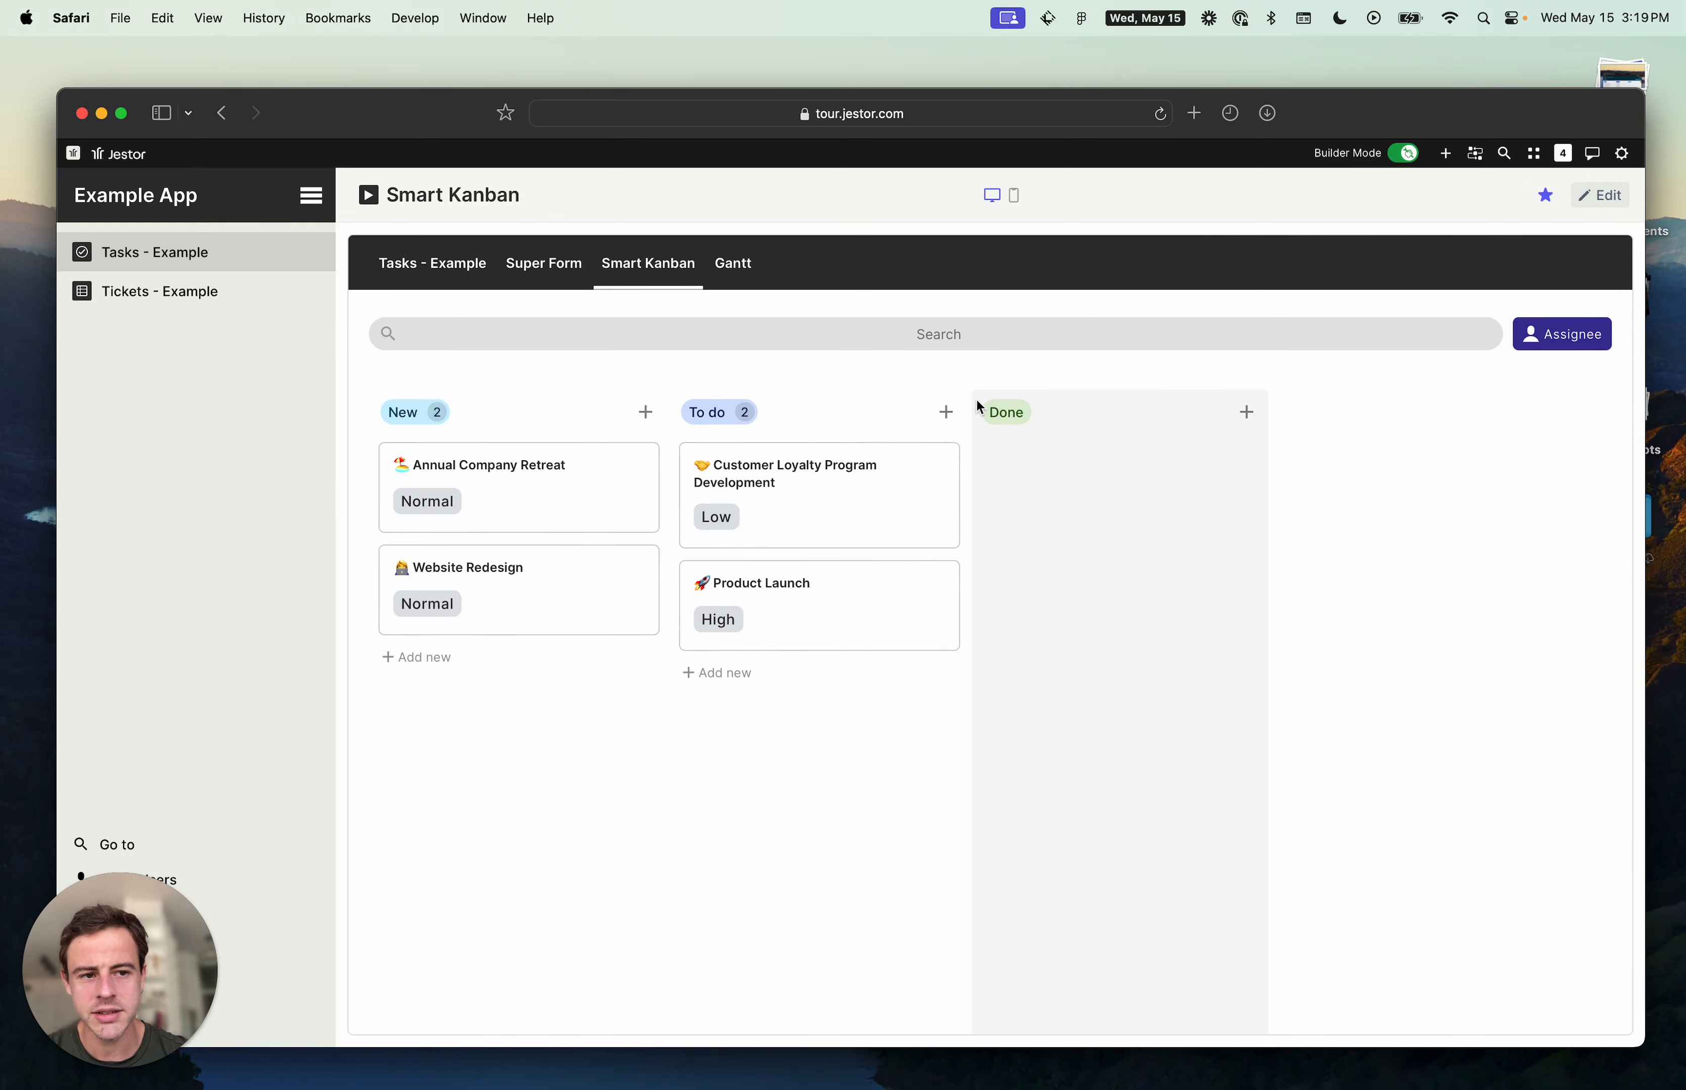
- Review the kanban block's record update form source, then open the Customer Loyalty Program Development card
left_click(1590, 198)
left_click(1151, 399)
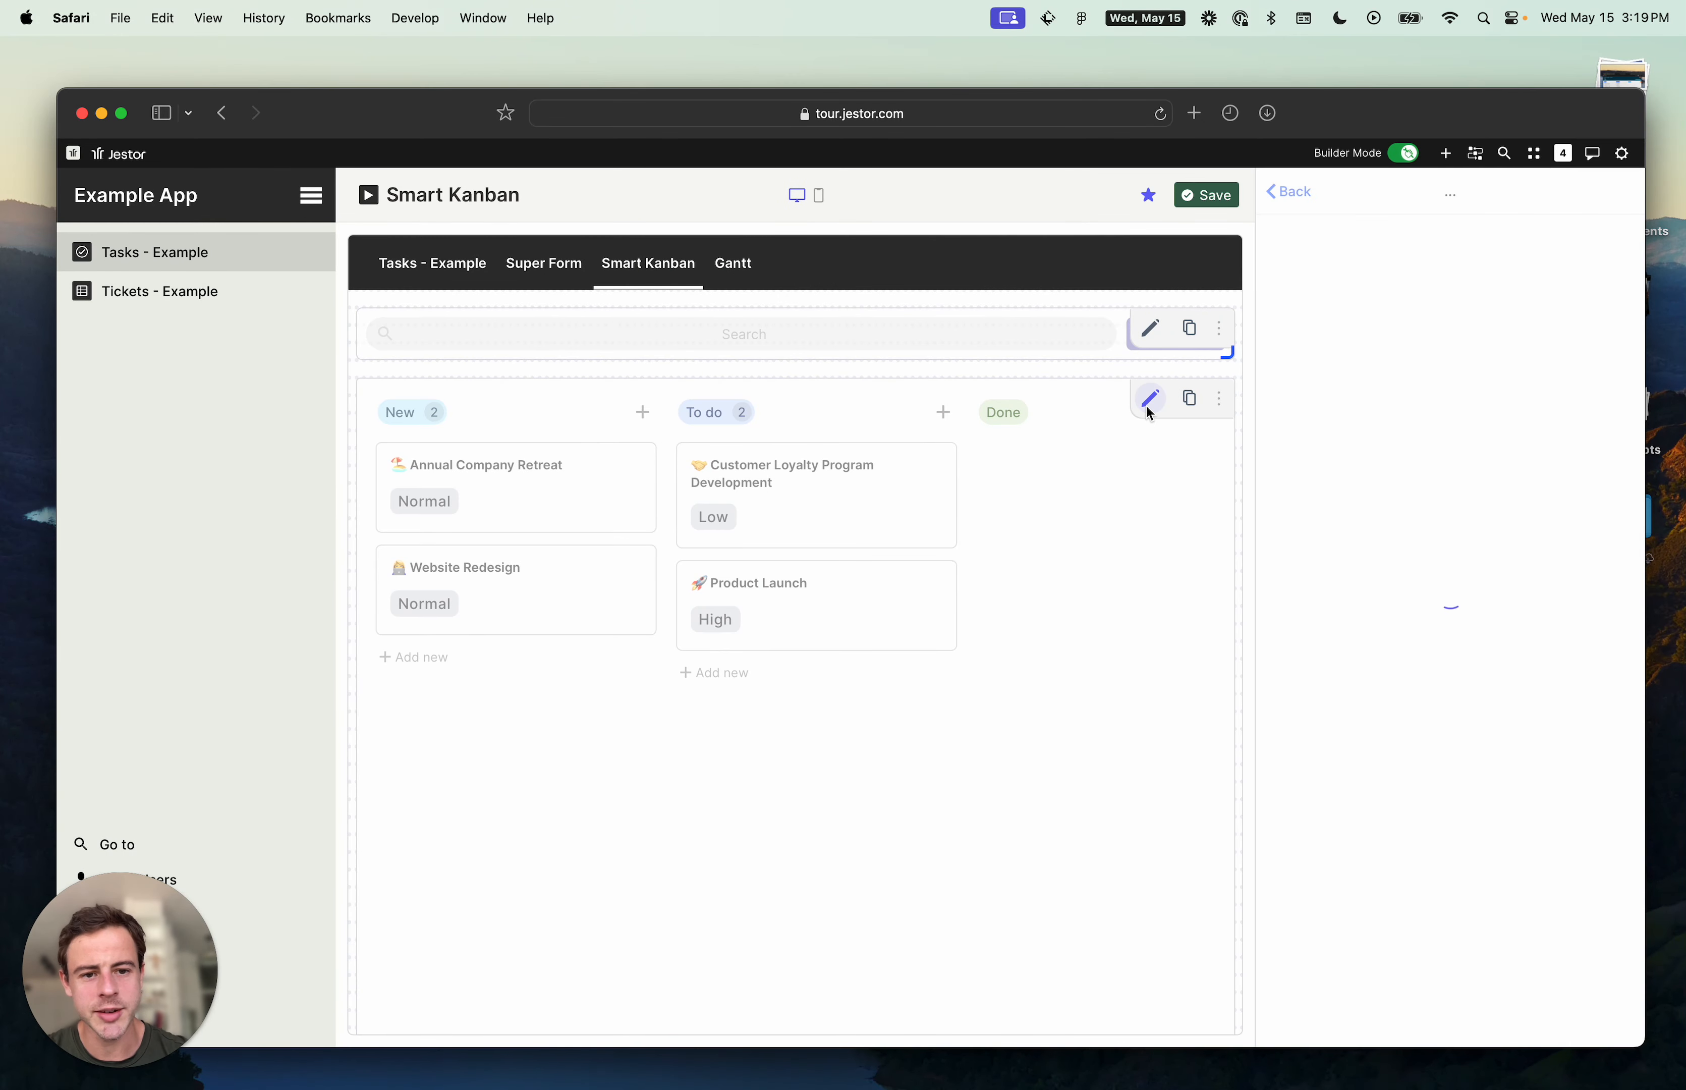
scroll(1433, 489, "down", 10)
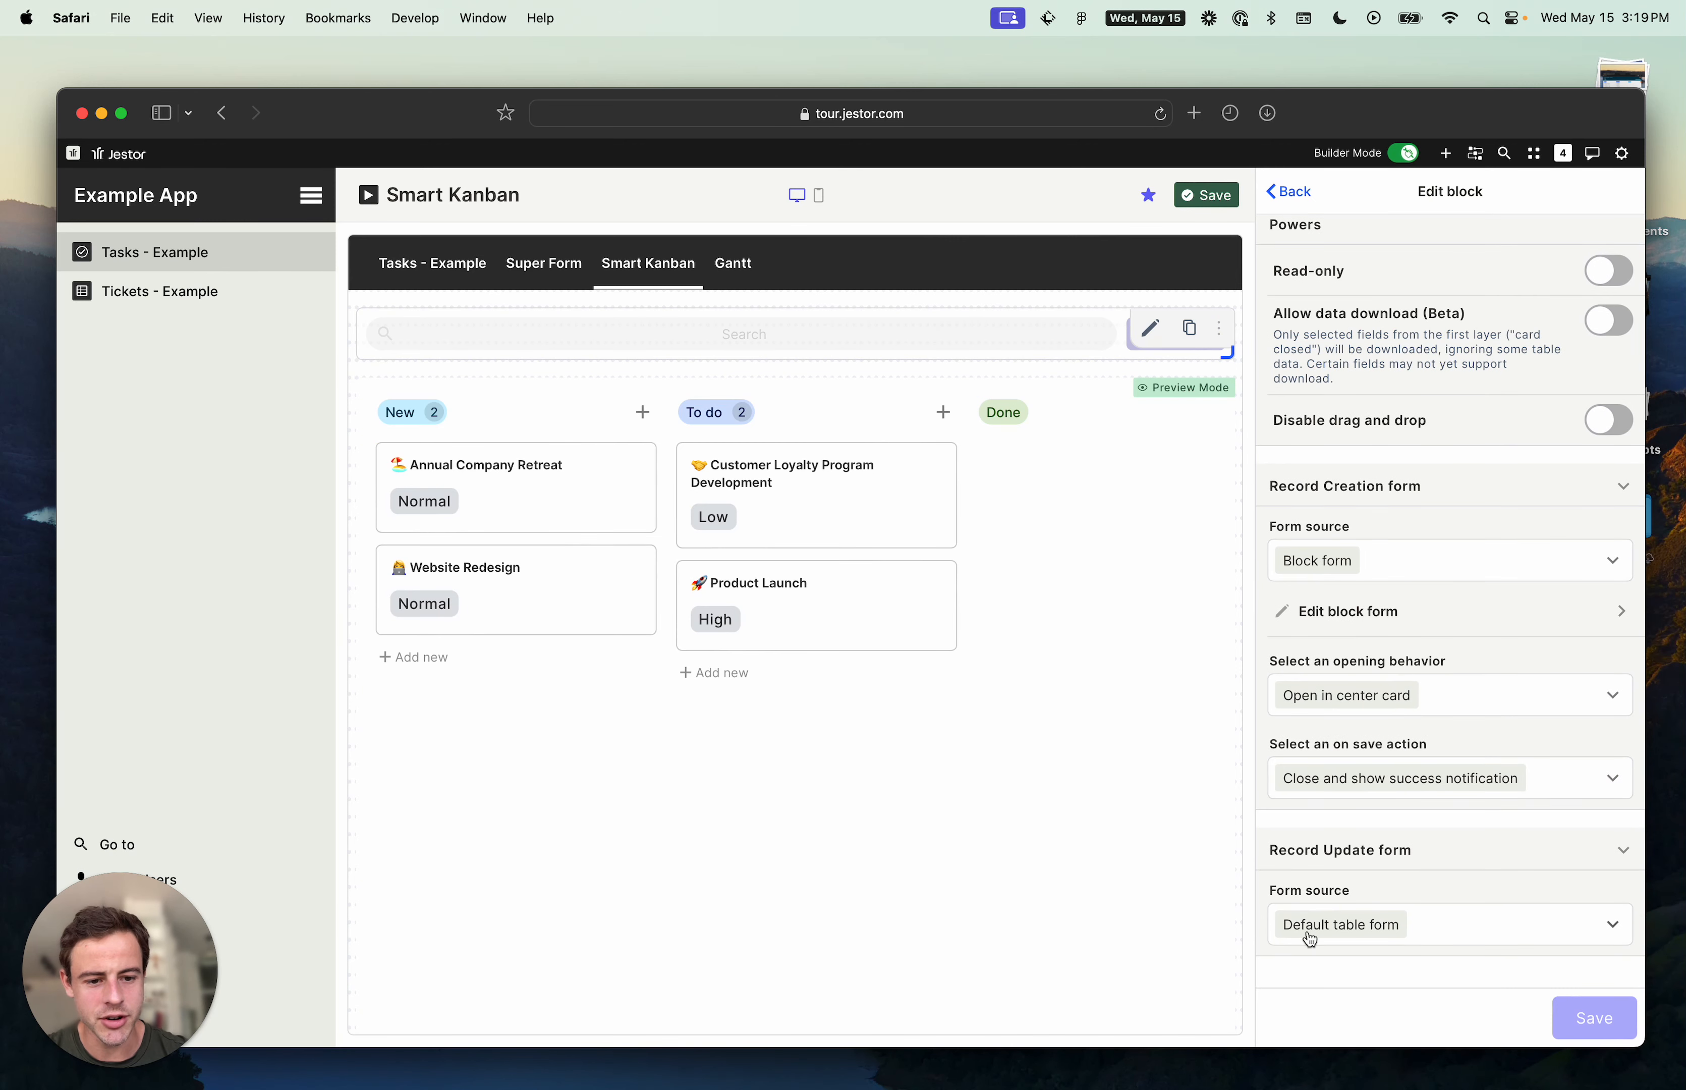
left_click(789, 502)
left_click(1606, 199)
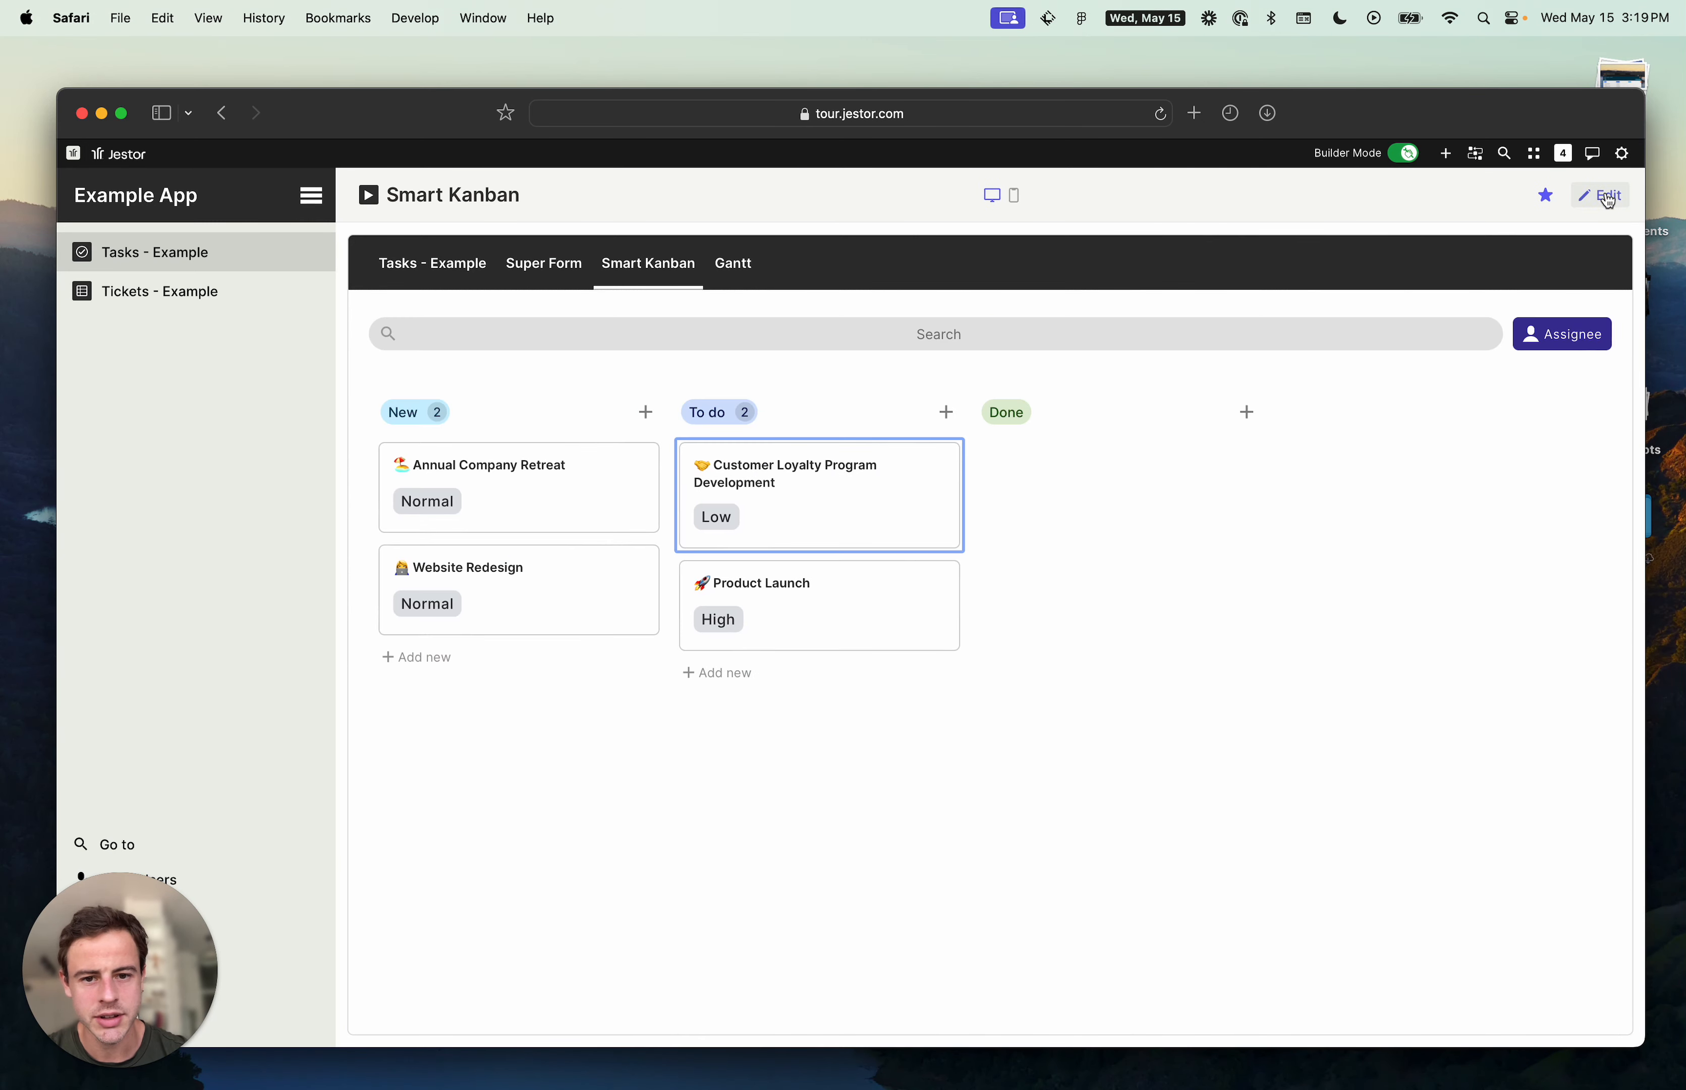
left_click(734, 493)
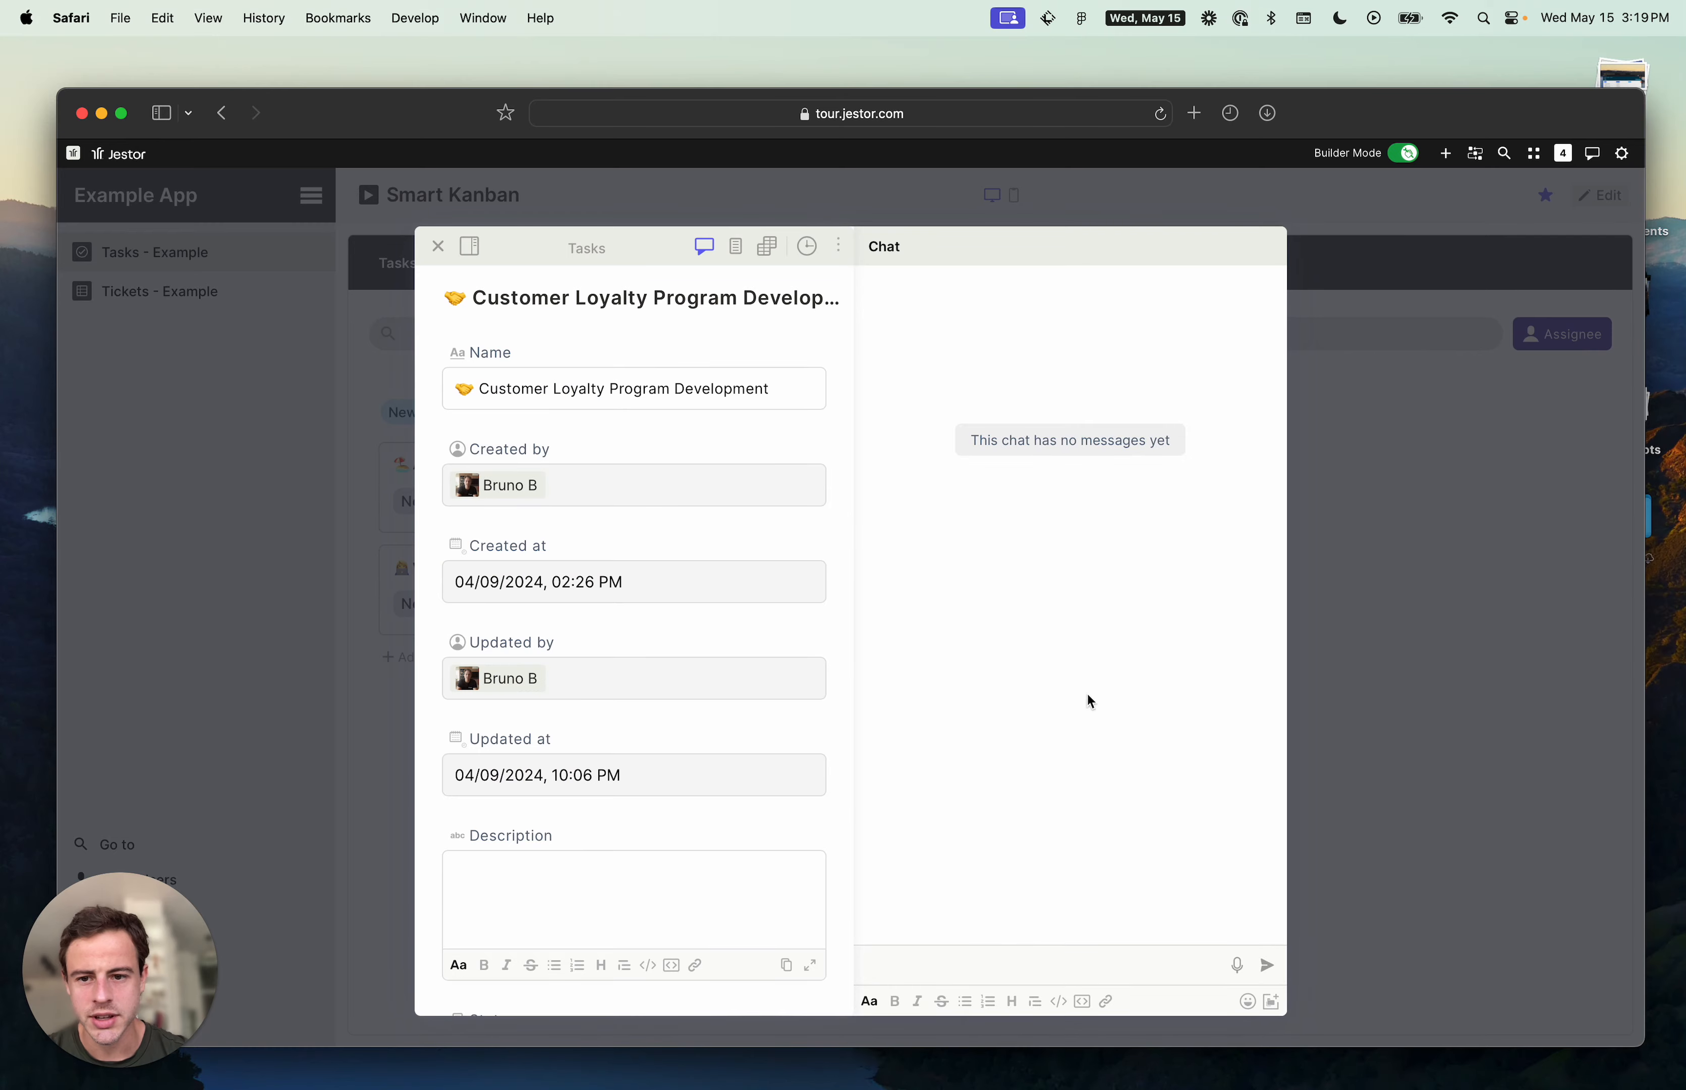
- Close the card, edit the Smart Kanban block, and set its Record Update form source to Block form
left_click(1508, 719)
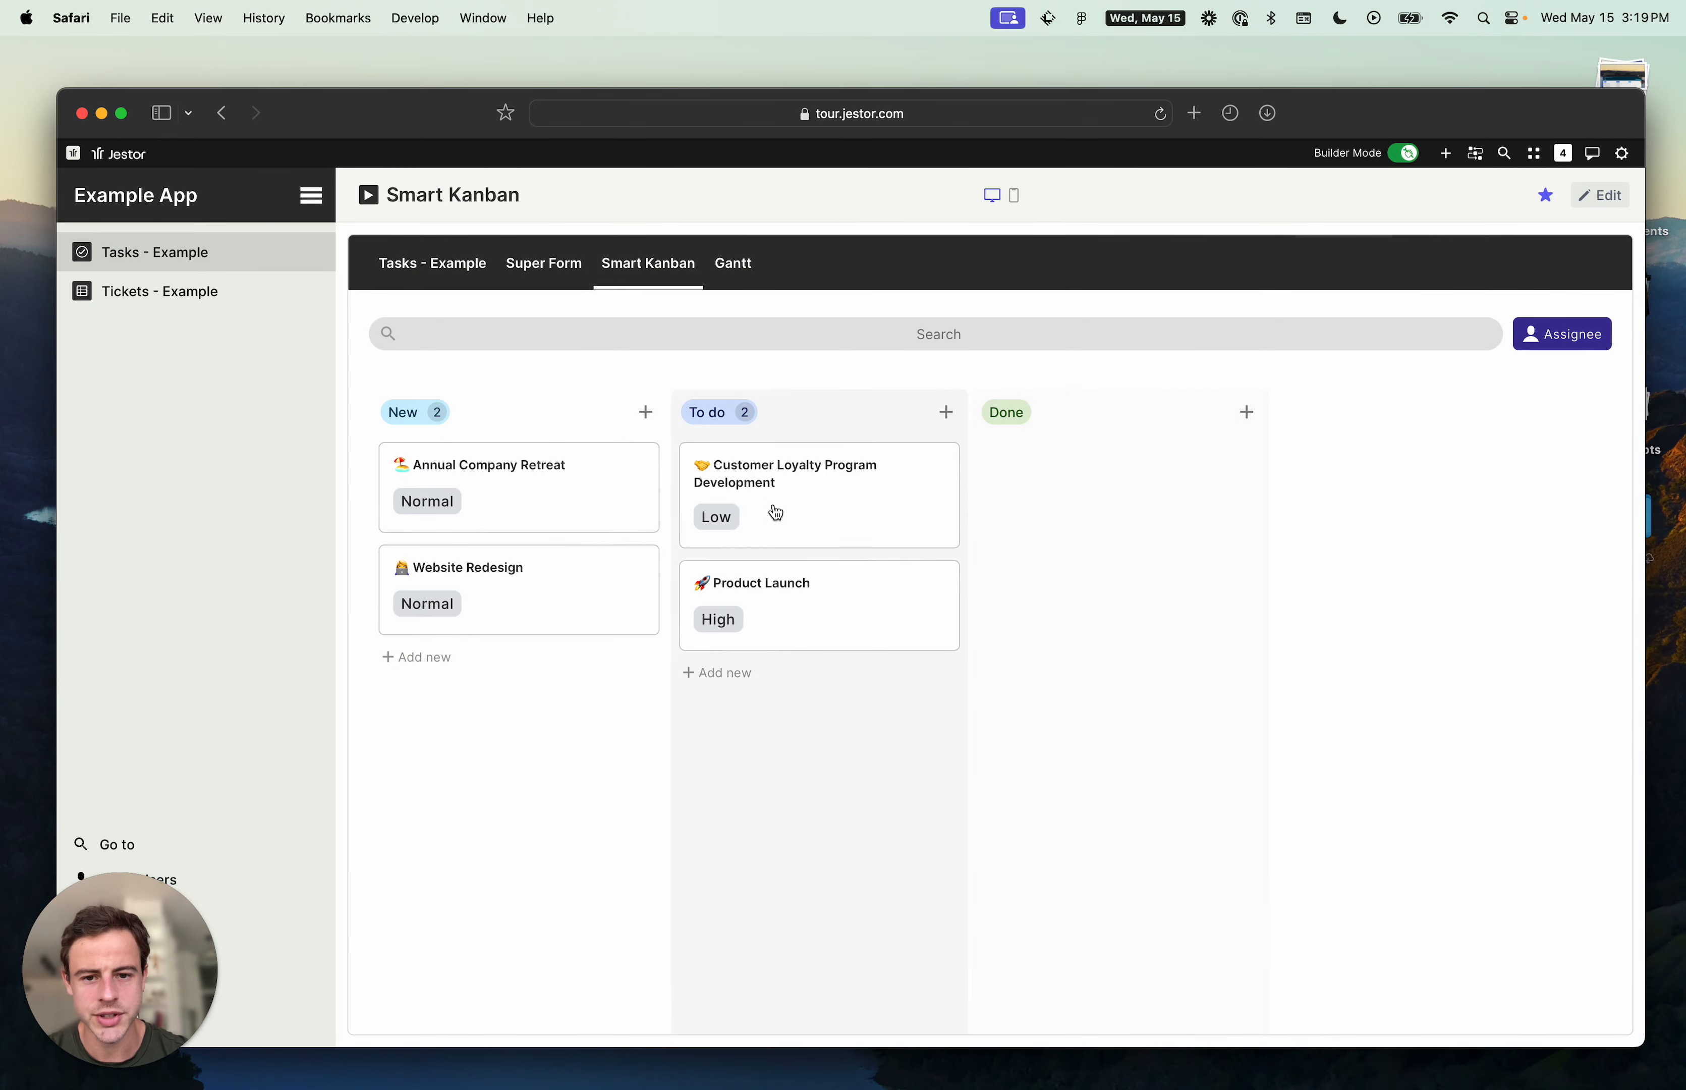
left_click(806, 474)
left_click(1392, 501)
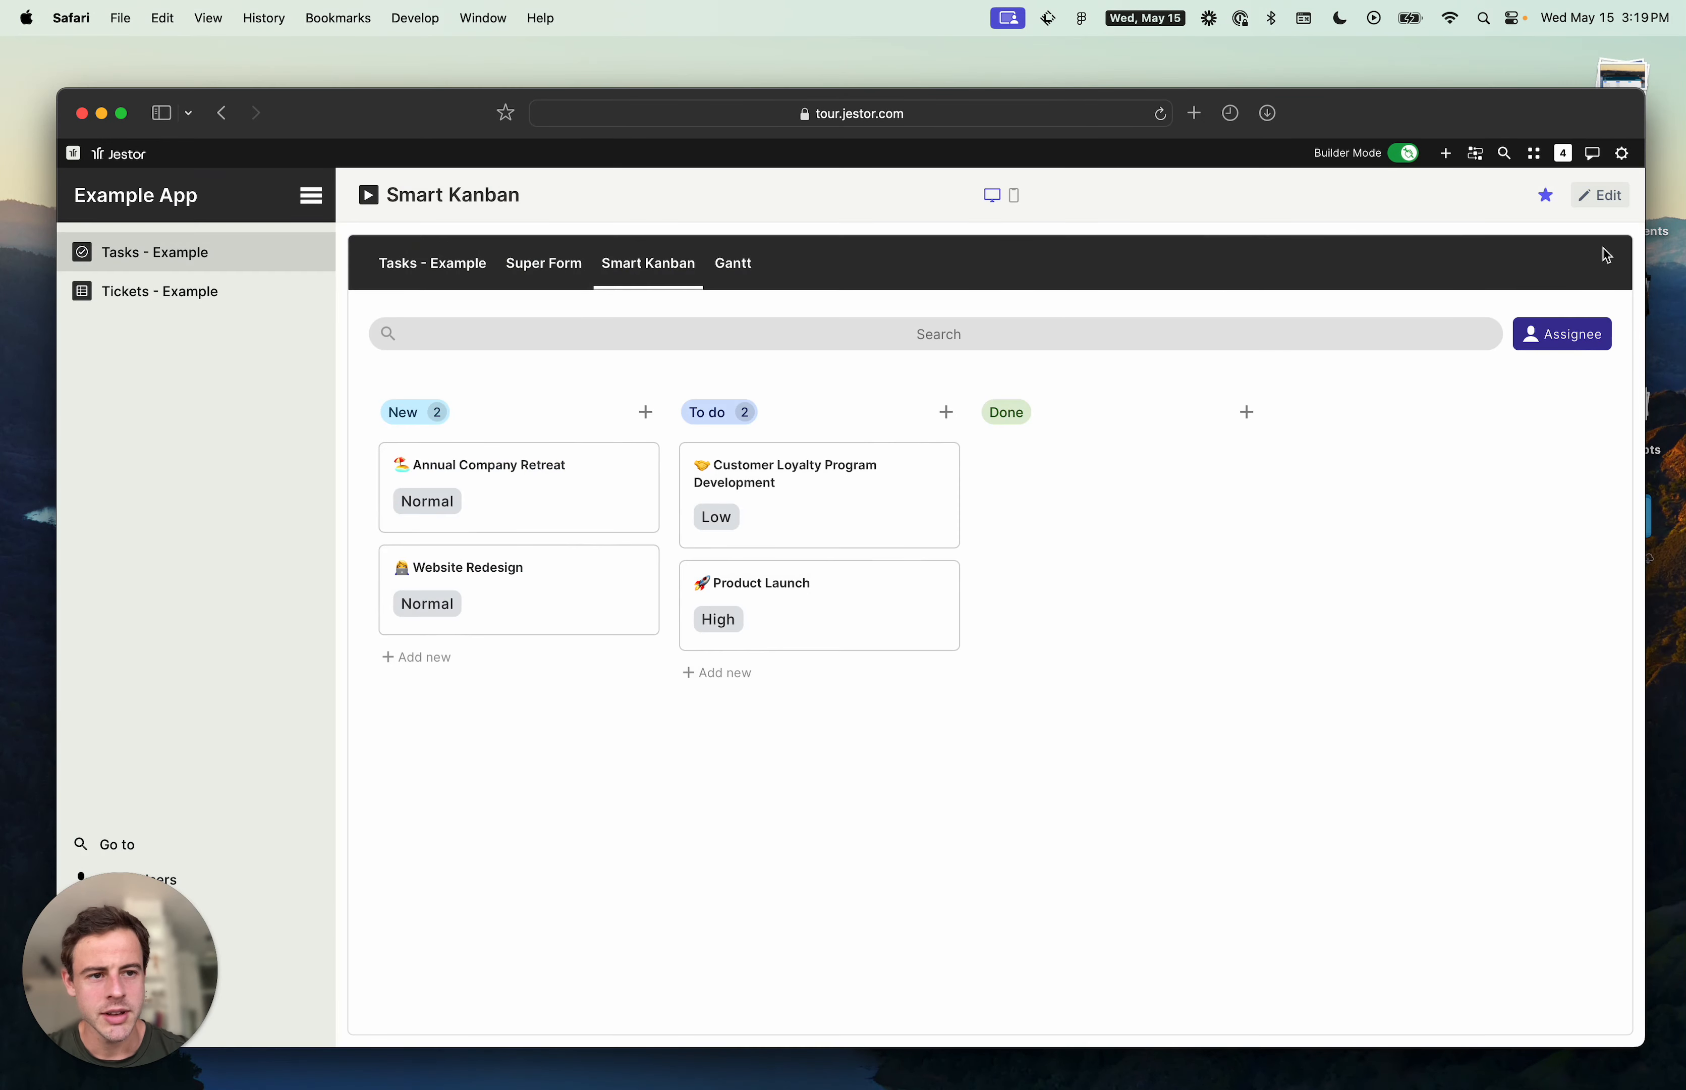
left_click(1599, 198)
left_click(1149, 396)
scroll(1483, 595, "down", 15)
left_click(1504, 921)
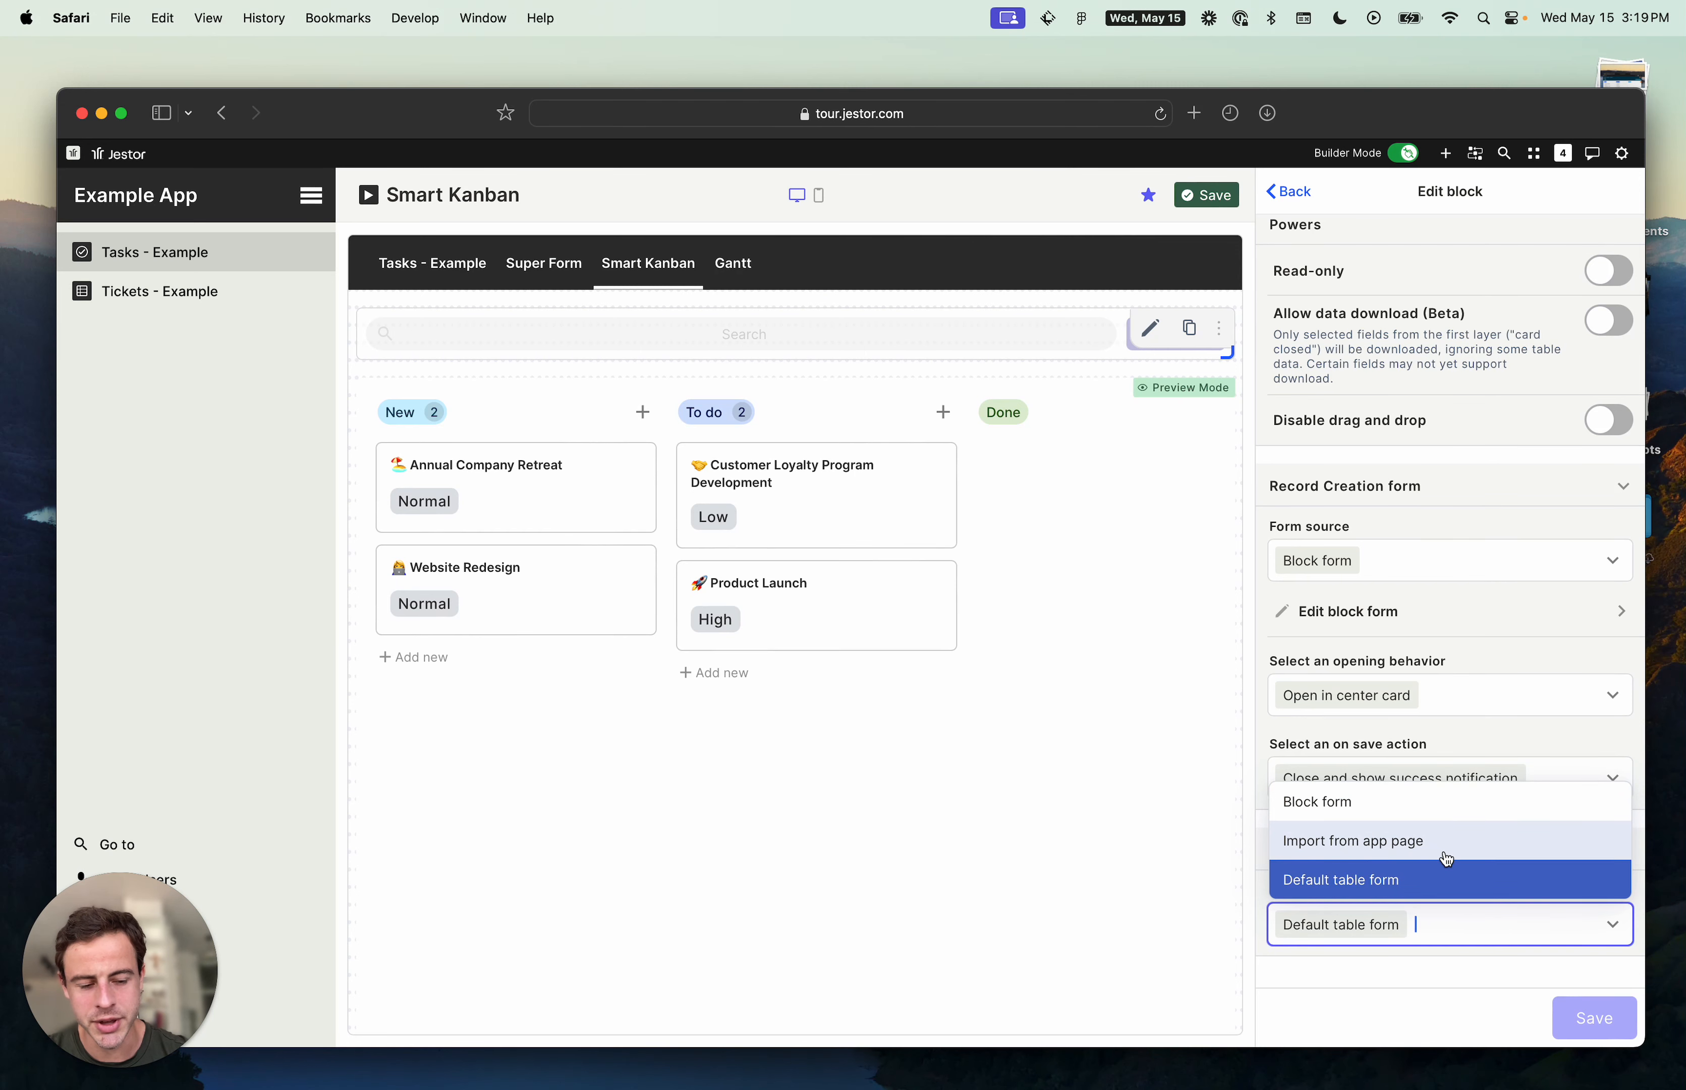
left_click(1440, 798)
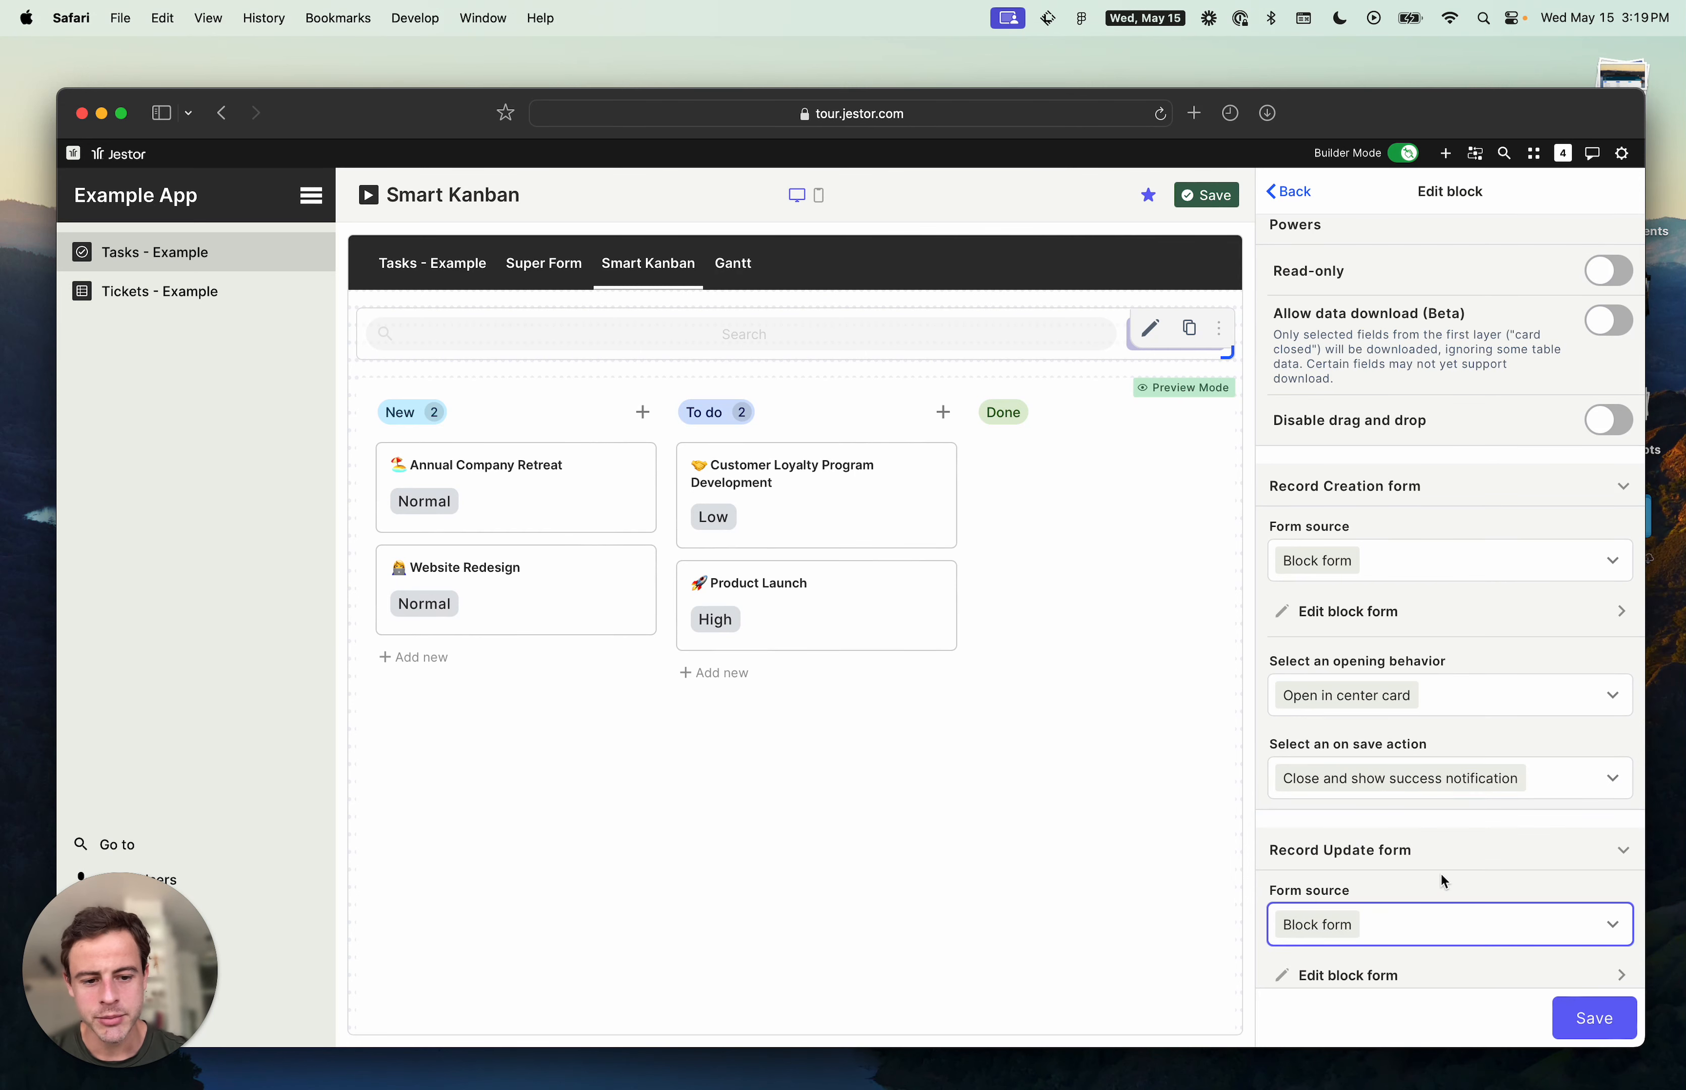
- Open the update block form, add the existing Name field, and move it above Priority
scroll(1439, 871, "down", 4)
left_click(1406, 734)
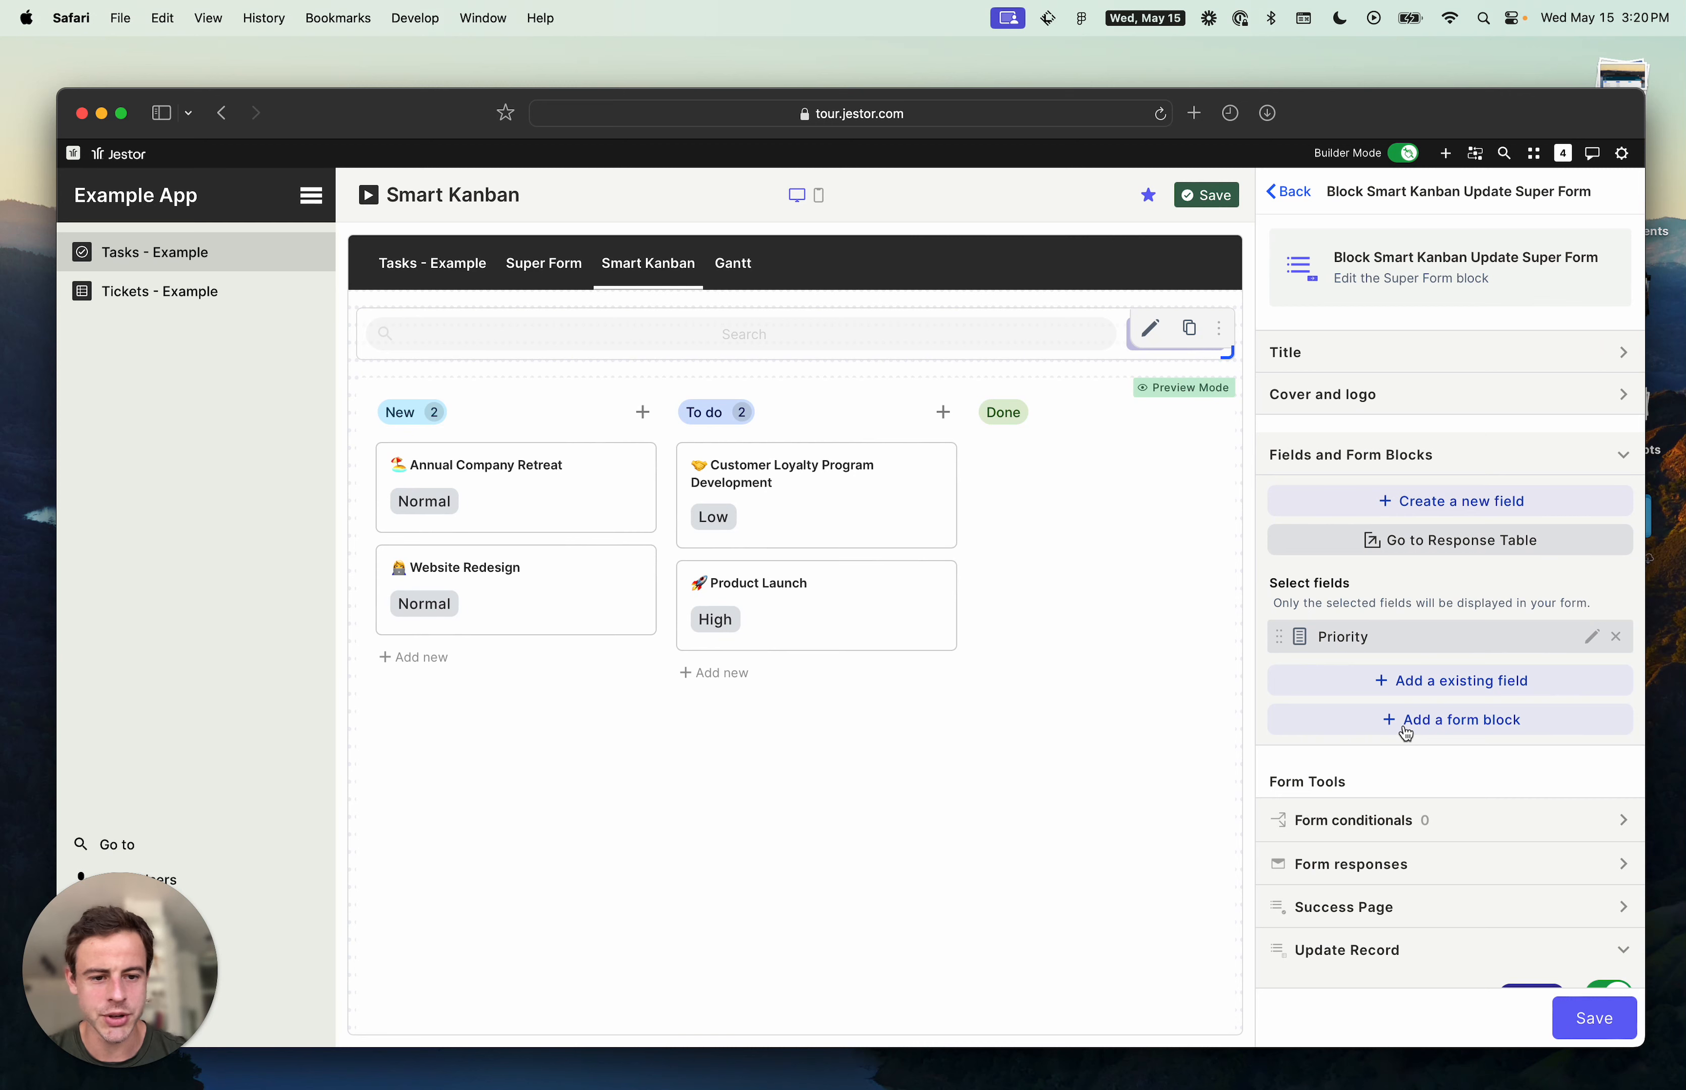
scroll(1410, 708, "down", 3)
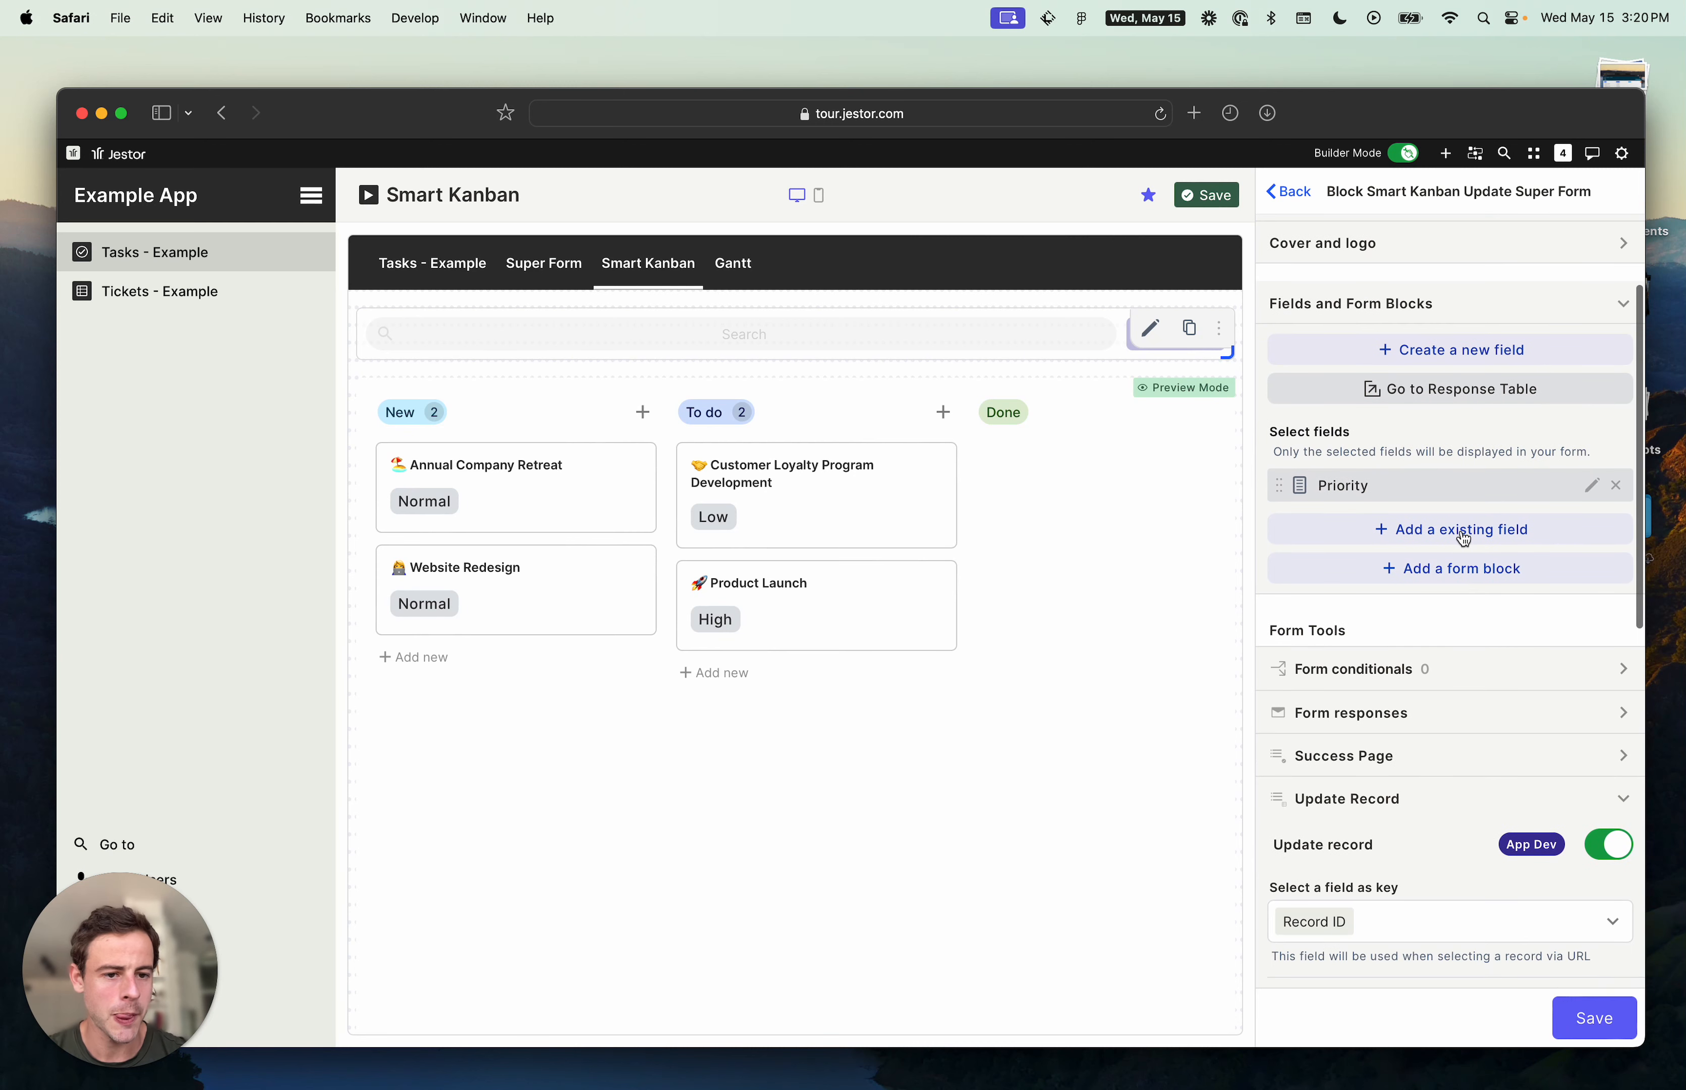
left_click(1464, 540)
left_click(1451, 563)
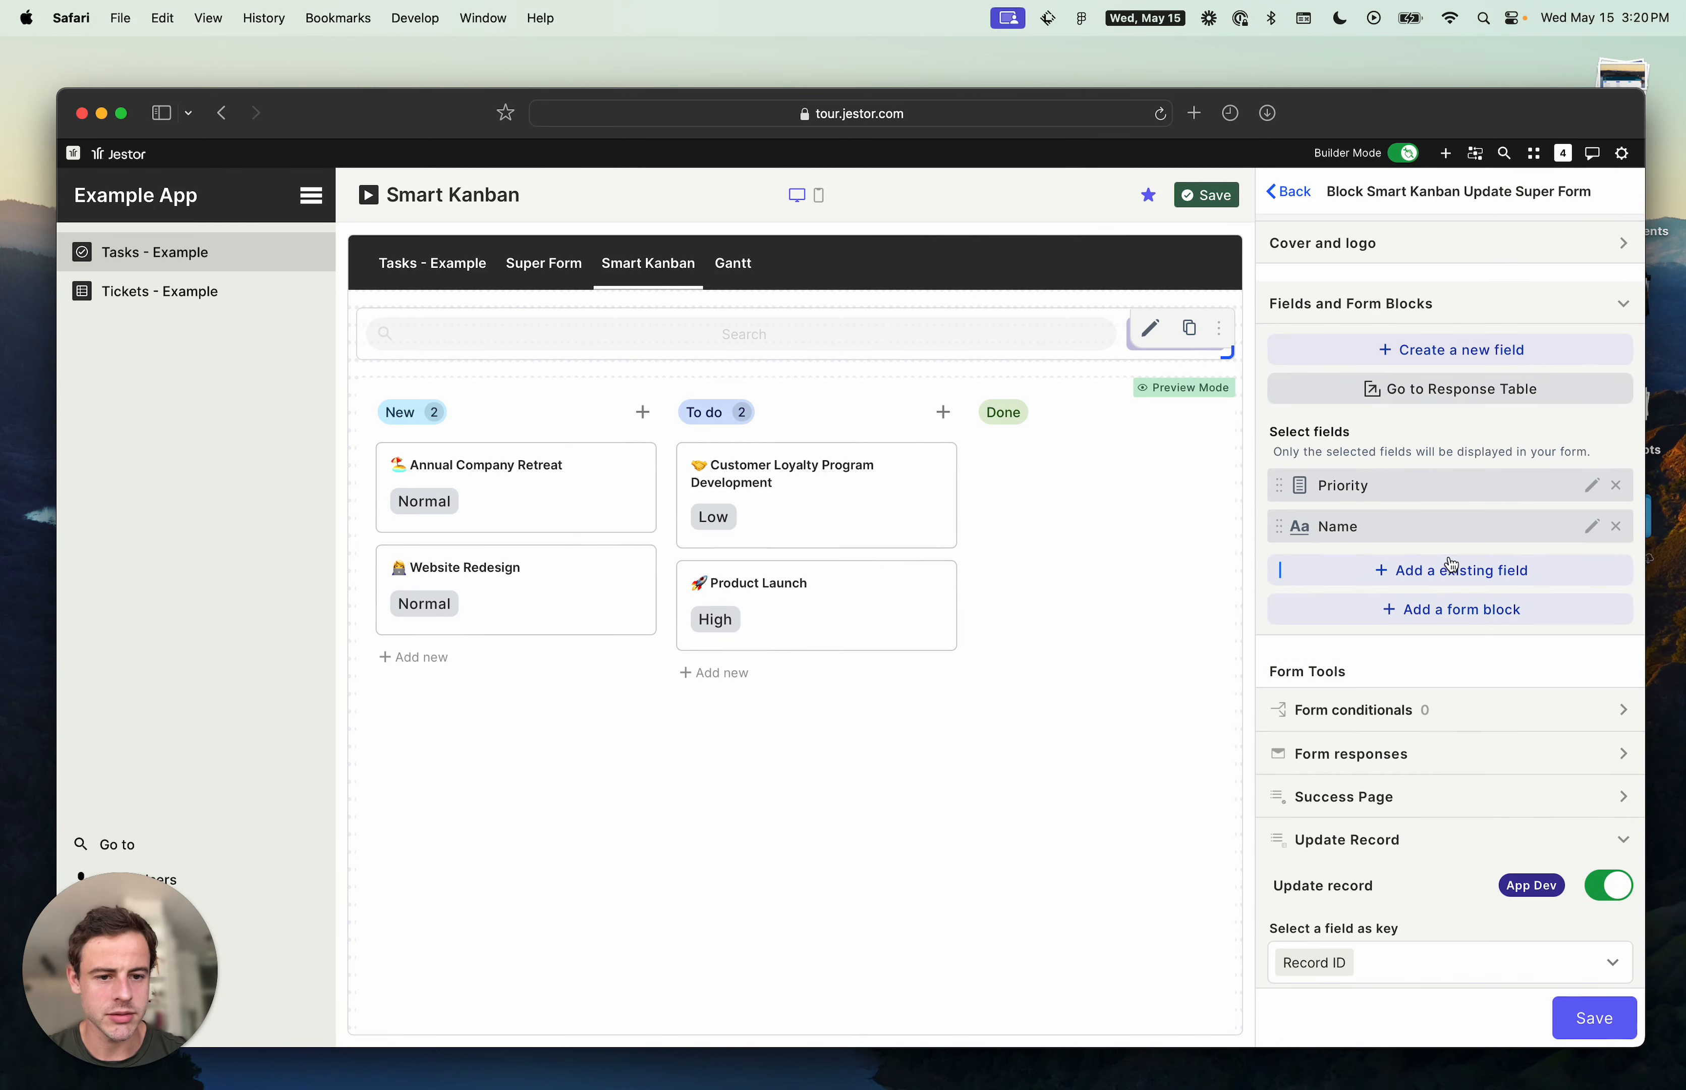
left_click_drag(1279, 526, 1287, 501)
- Add the existing Created at, Created by and Updated by fields to the update form
left_click(1426, 581)
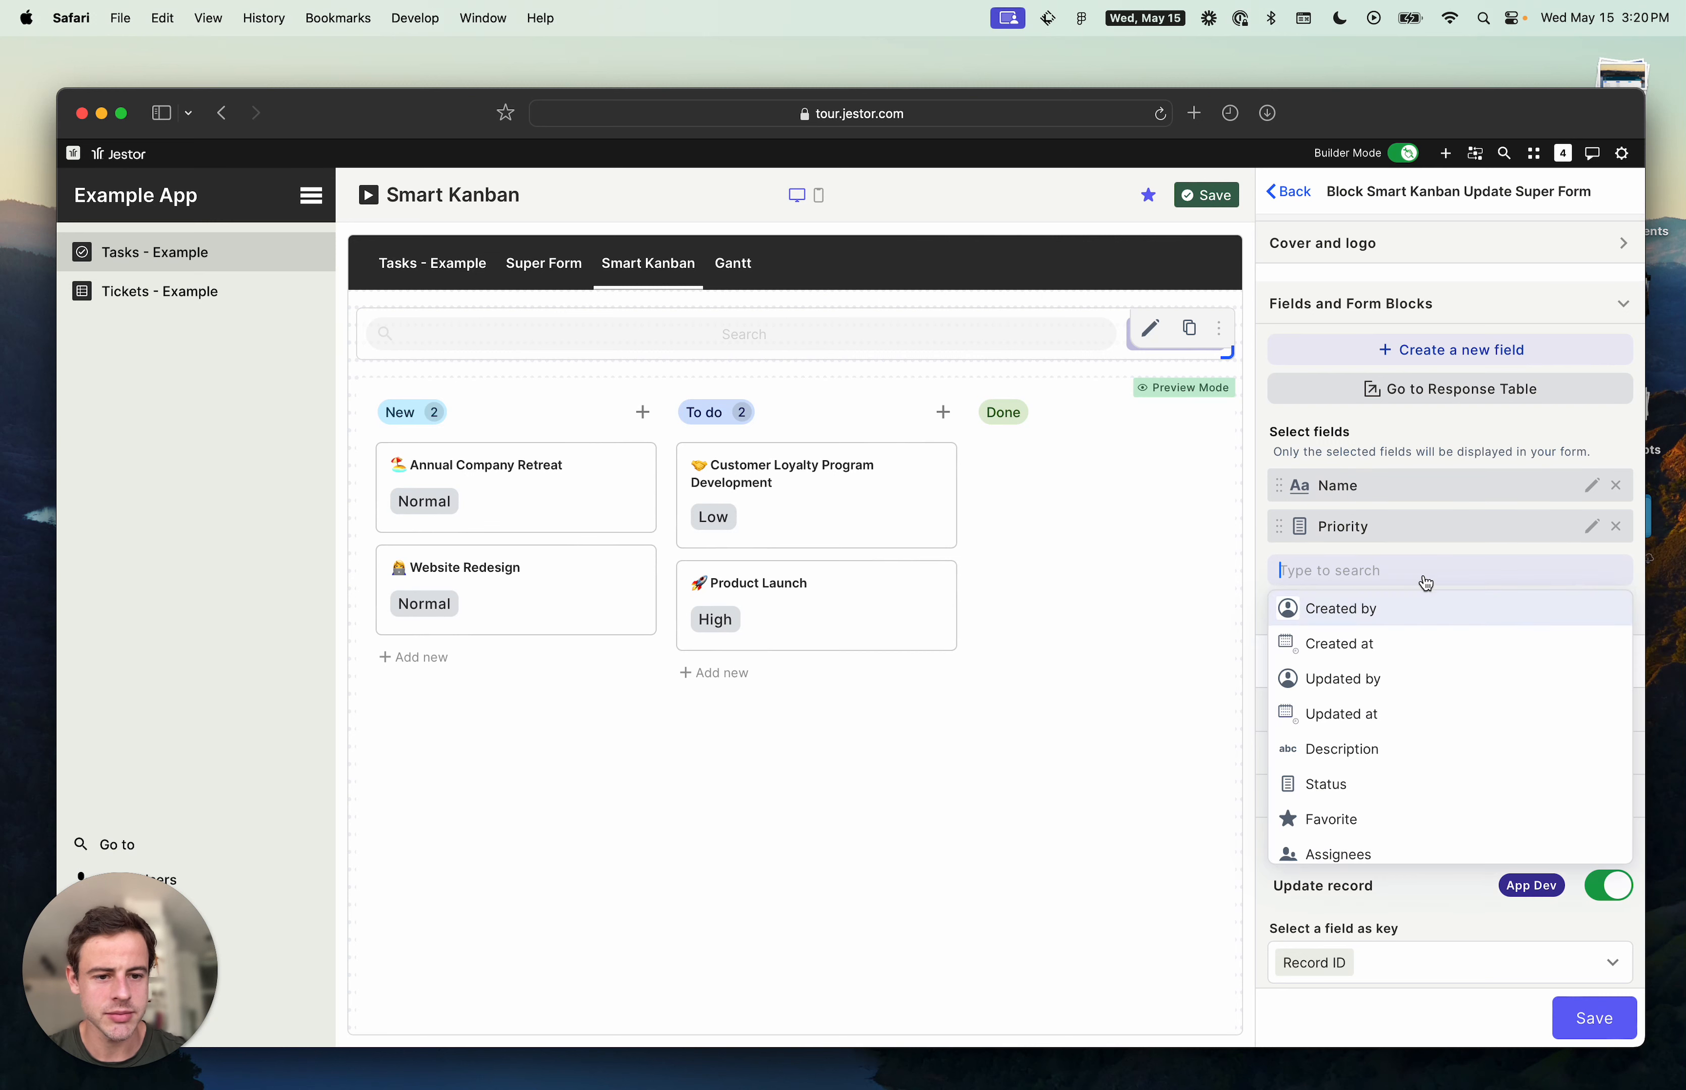
left_click(1405, 648)
left_click(1408, 626)
left_click(1390, 650)
left_click(1395, 653)
left_click(1375, 694)
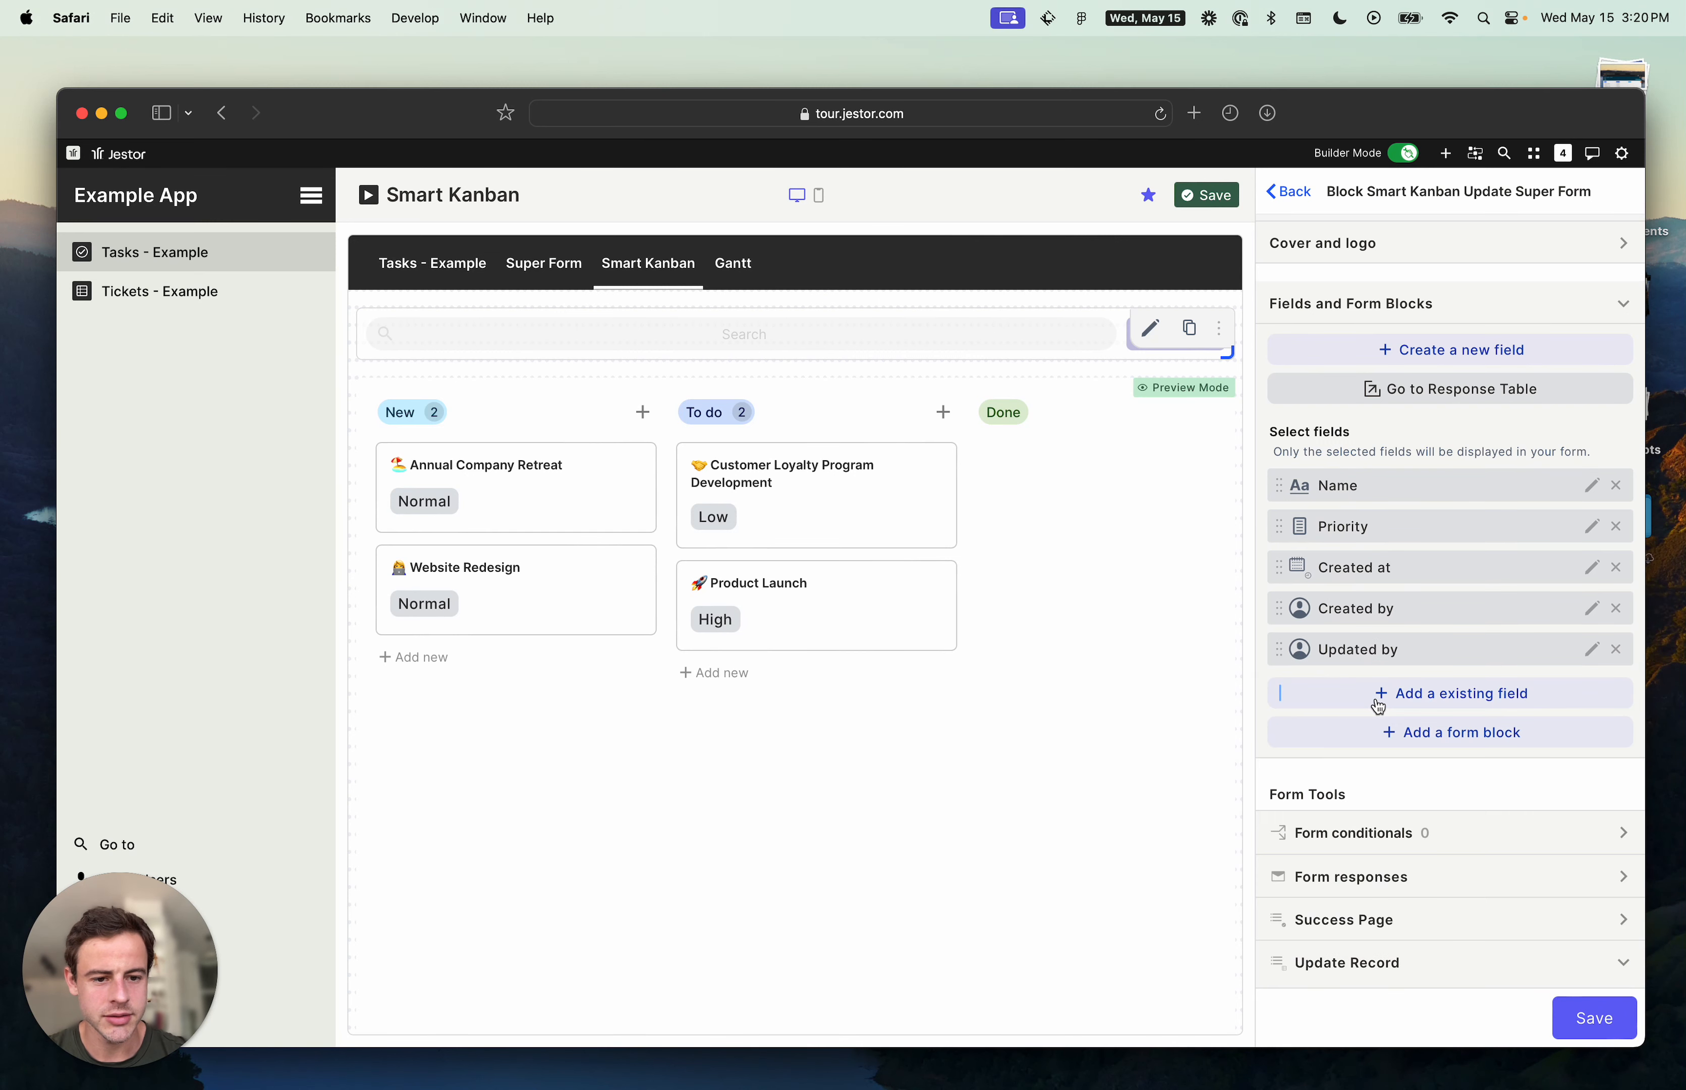
- Add an Inline form block and move it above Created at so it groups the three audit fields
left_click(1477, 741)
left_click(1346, 917)
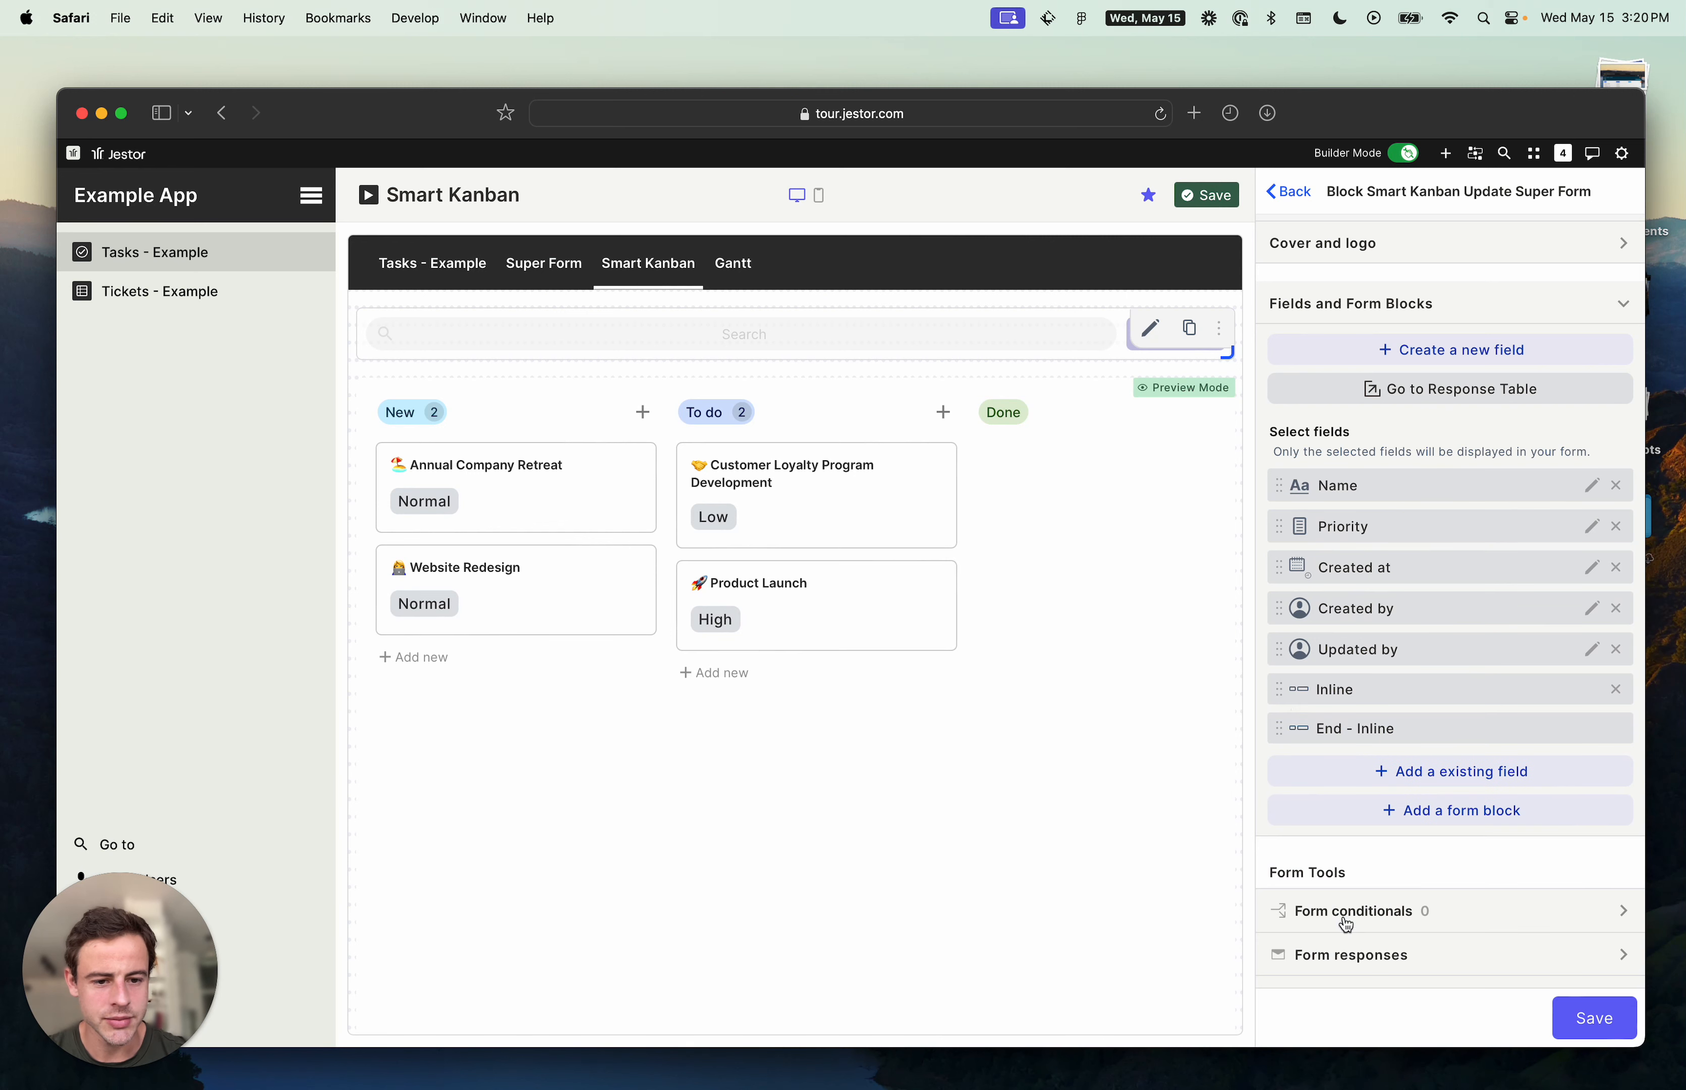
left_click_drag(1279, 688, 1273, 560)
- Set the update form's title background color to a light green shade
scroll(1495, 459, "down", 10)
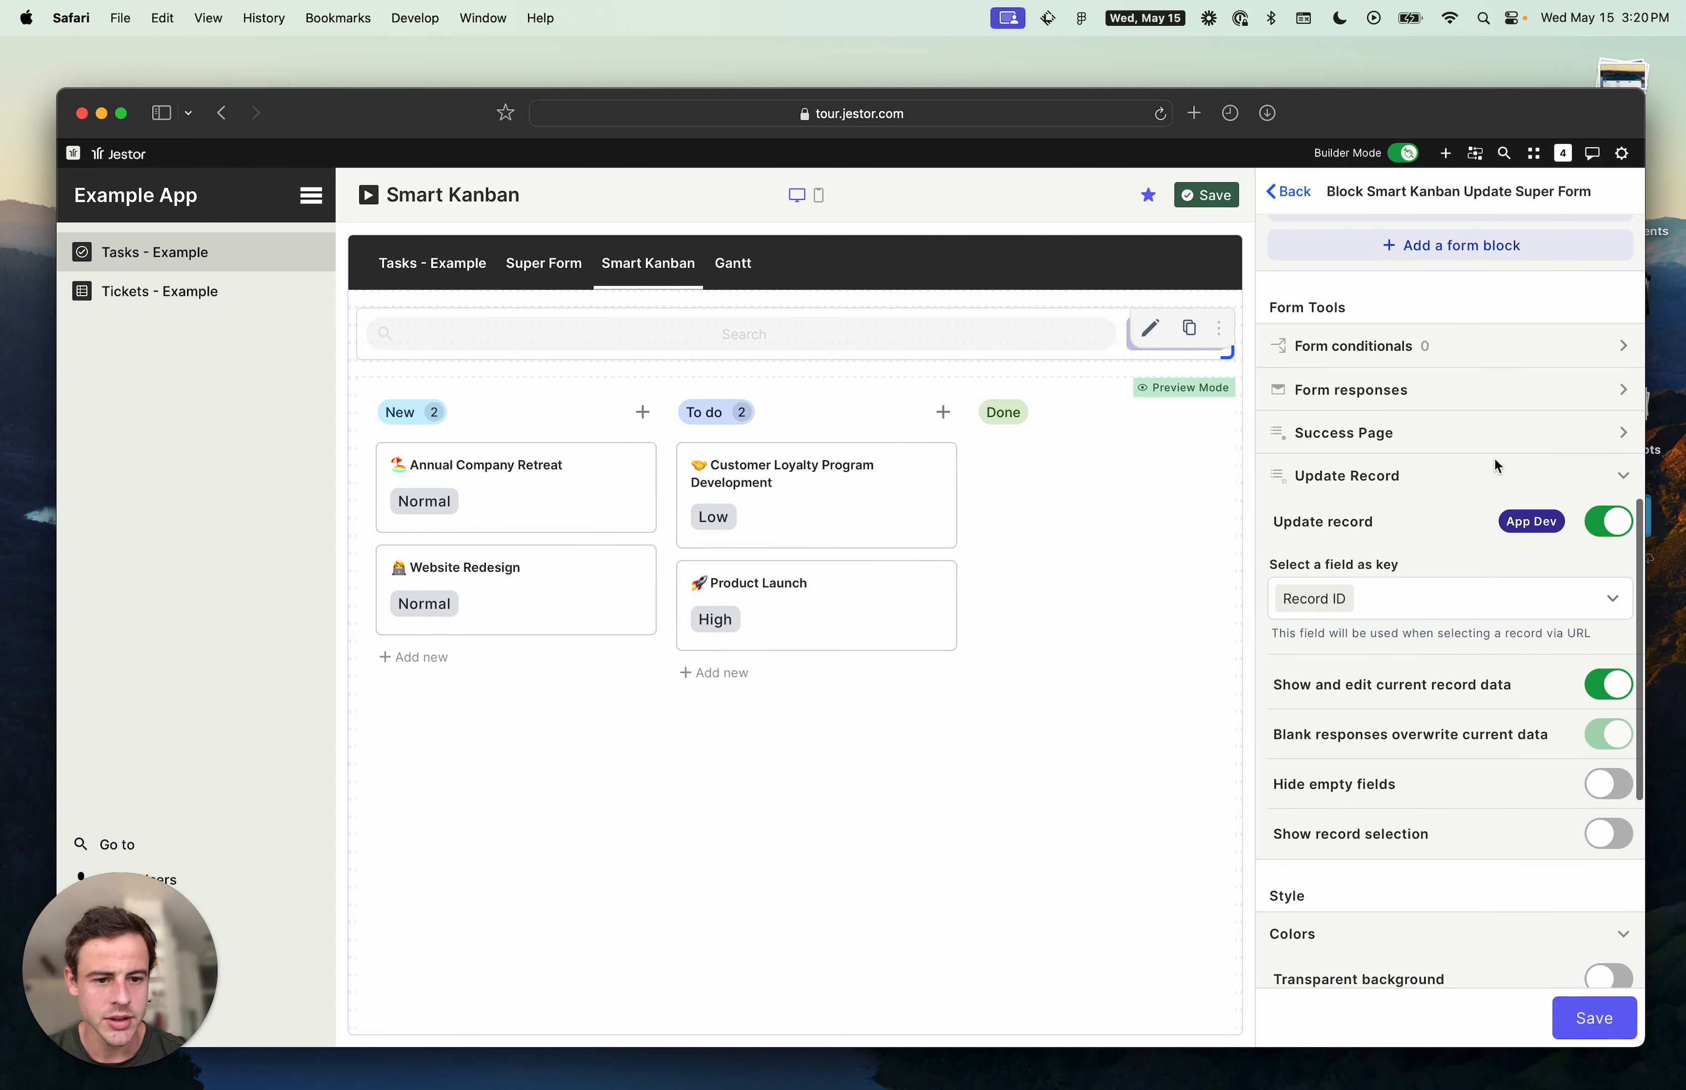
scroll(1494, 461, "down", 6)
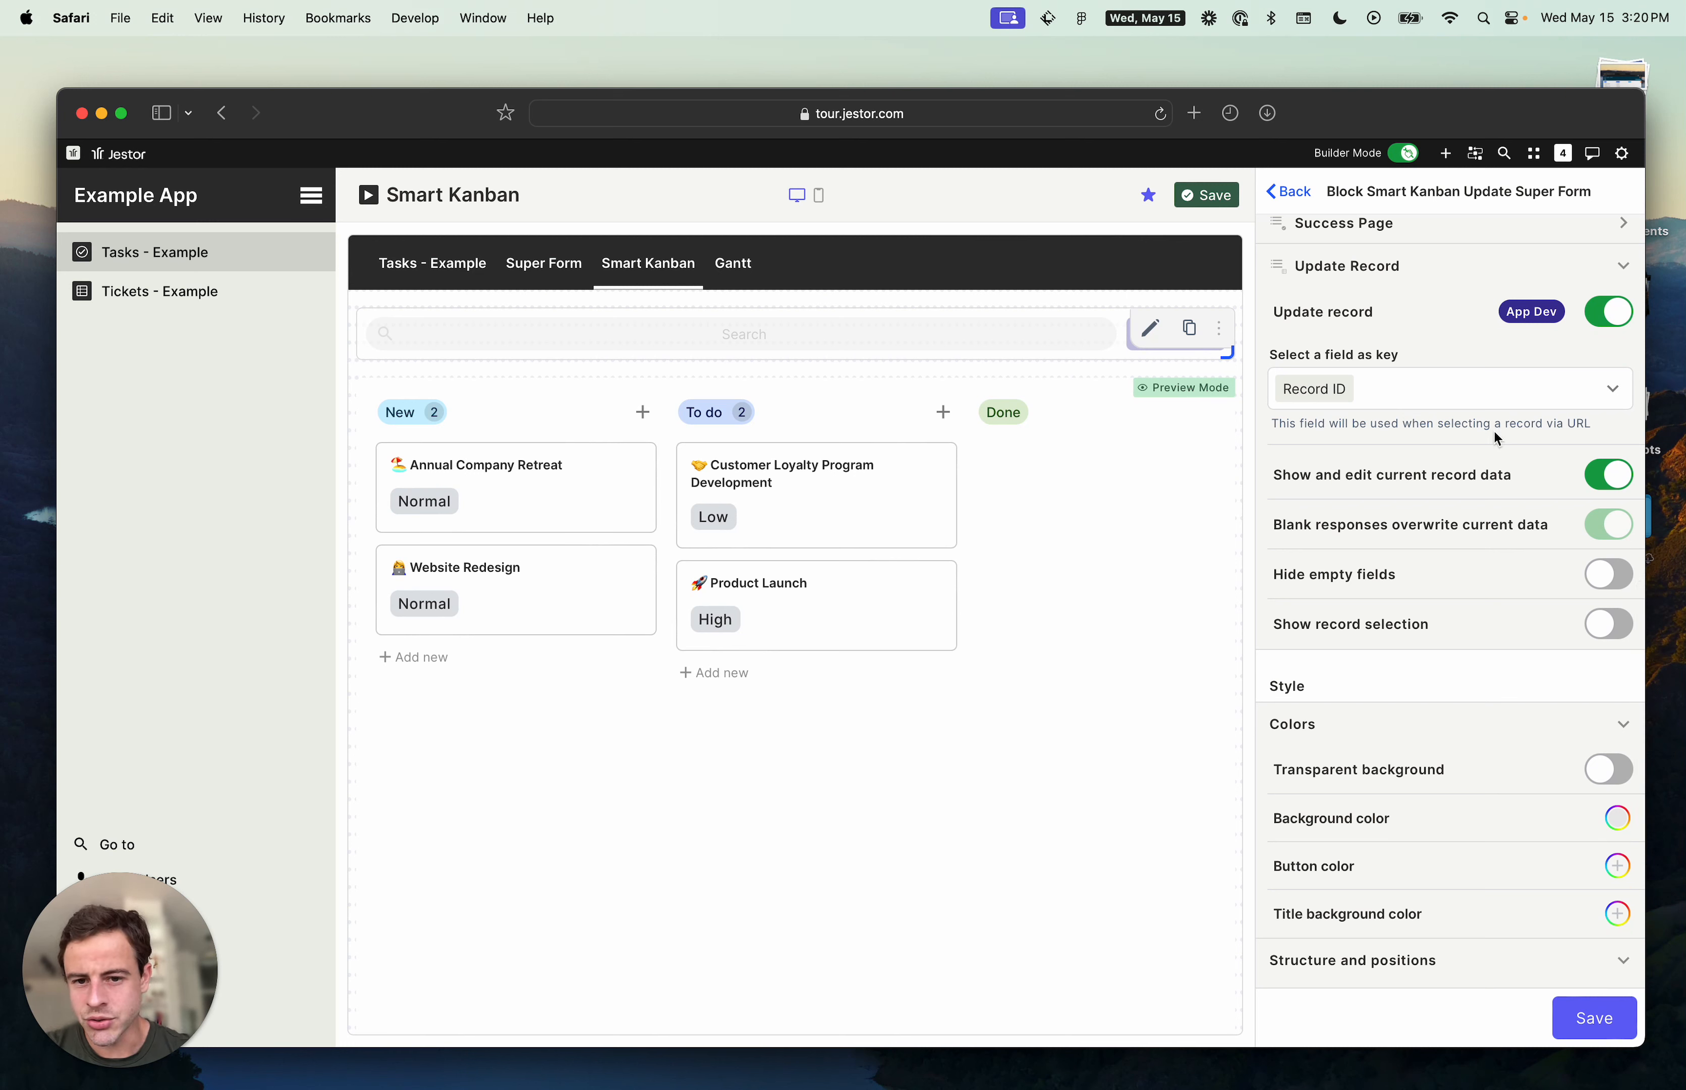
scroll(1496, 438, "down", 8)
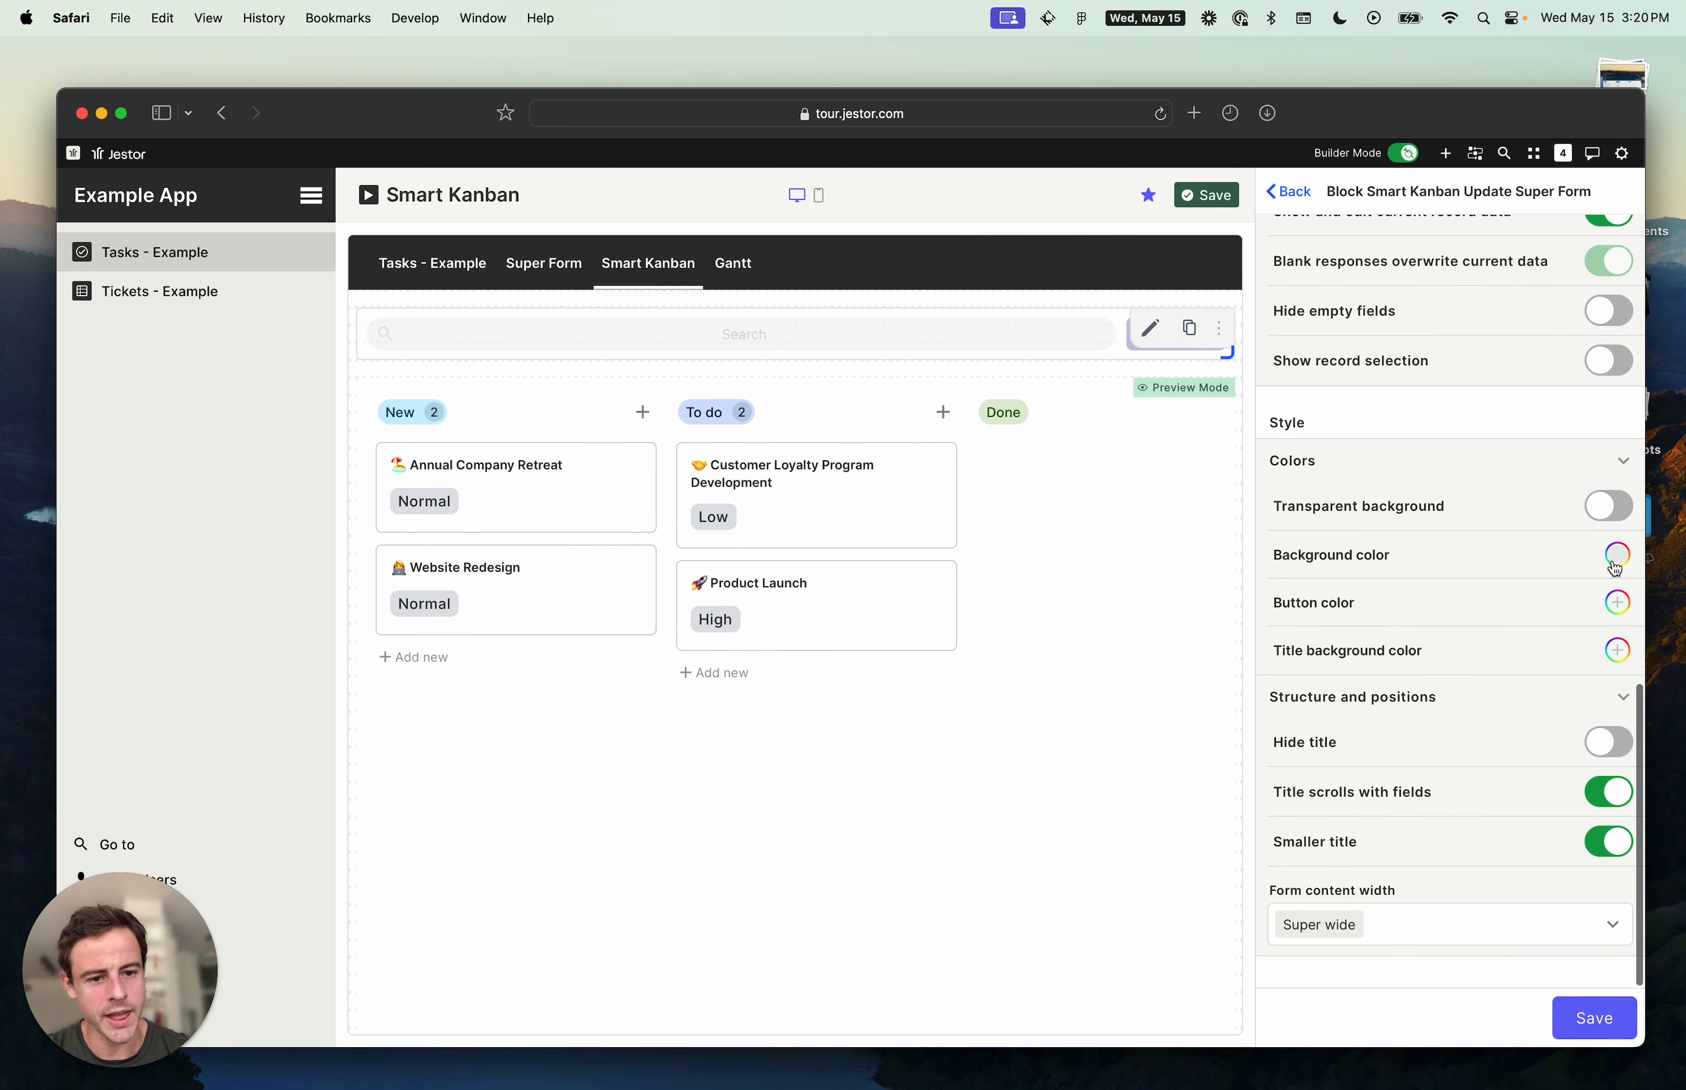
left_click(1618, 652)
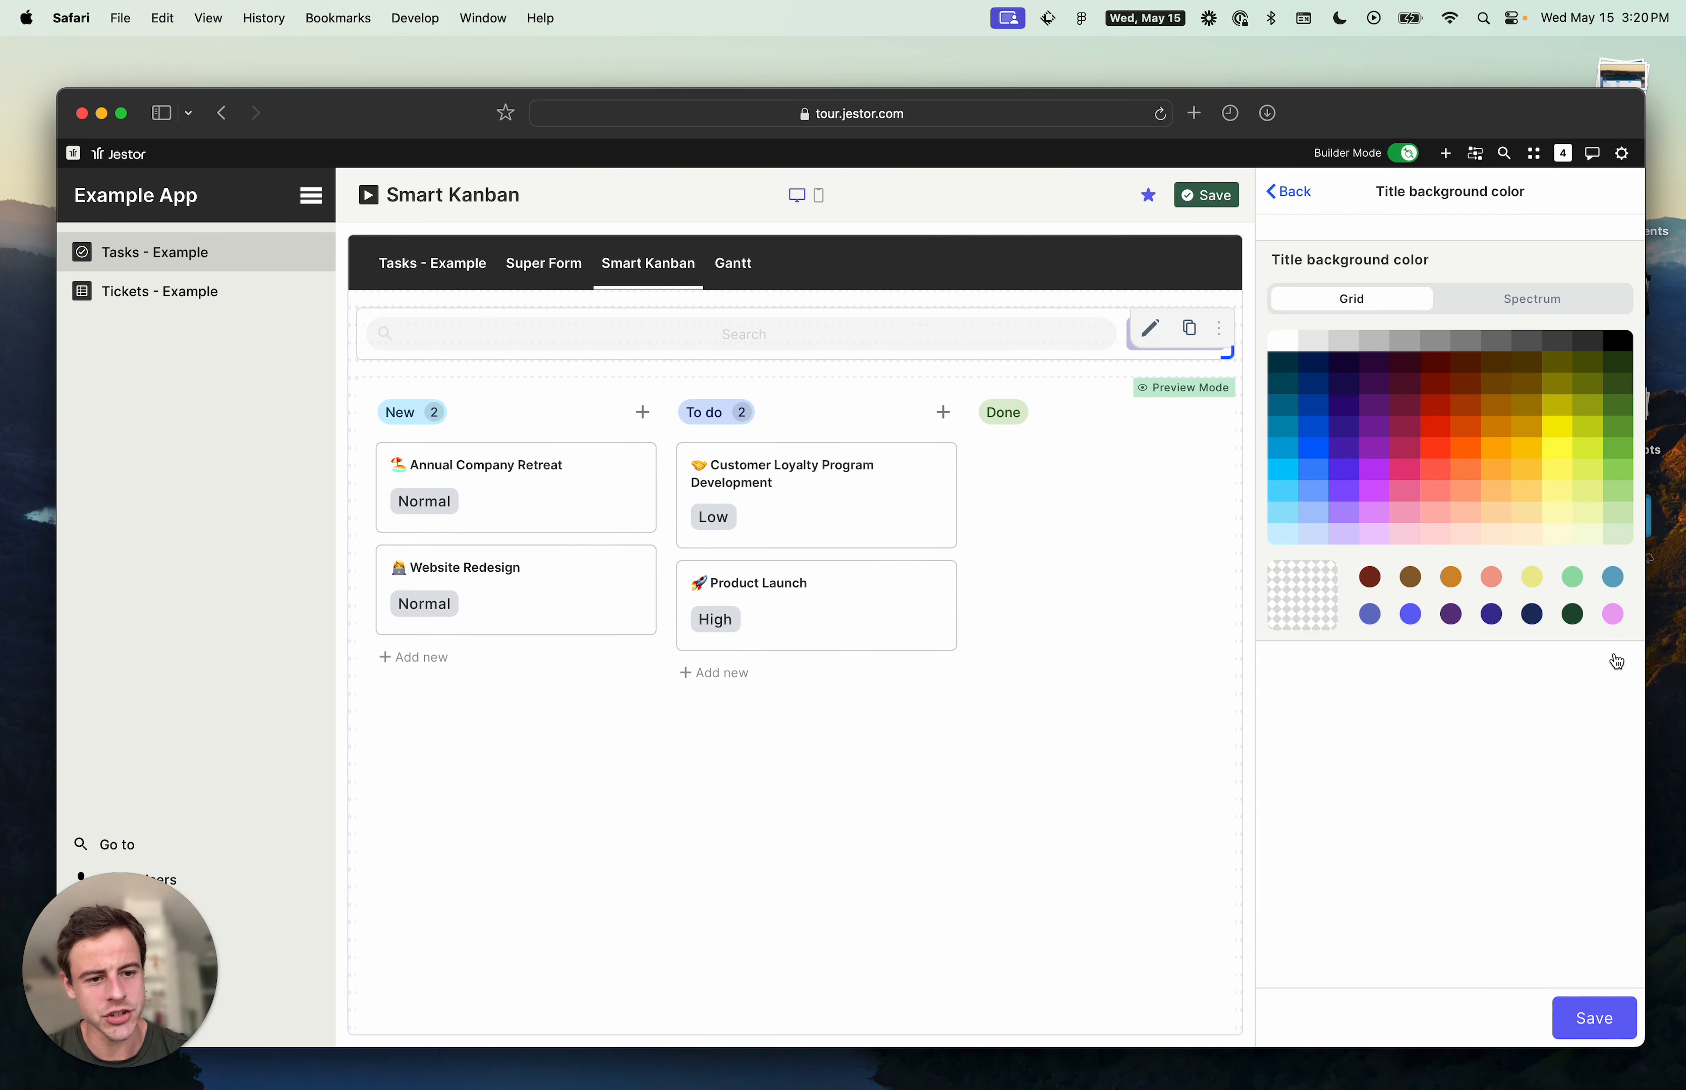
left_click(1619, 537)
left_click(1613, 1030)
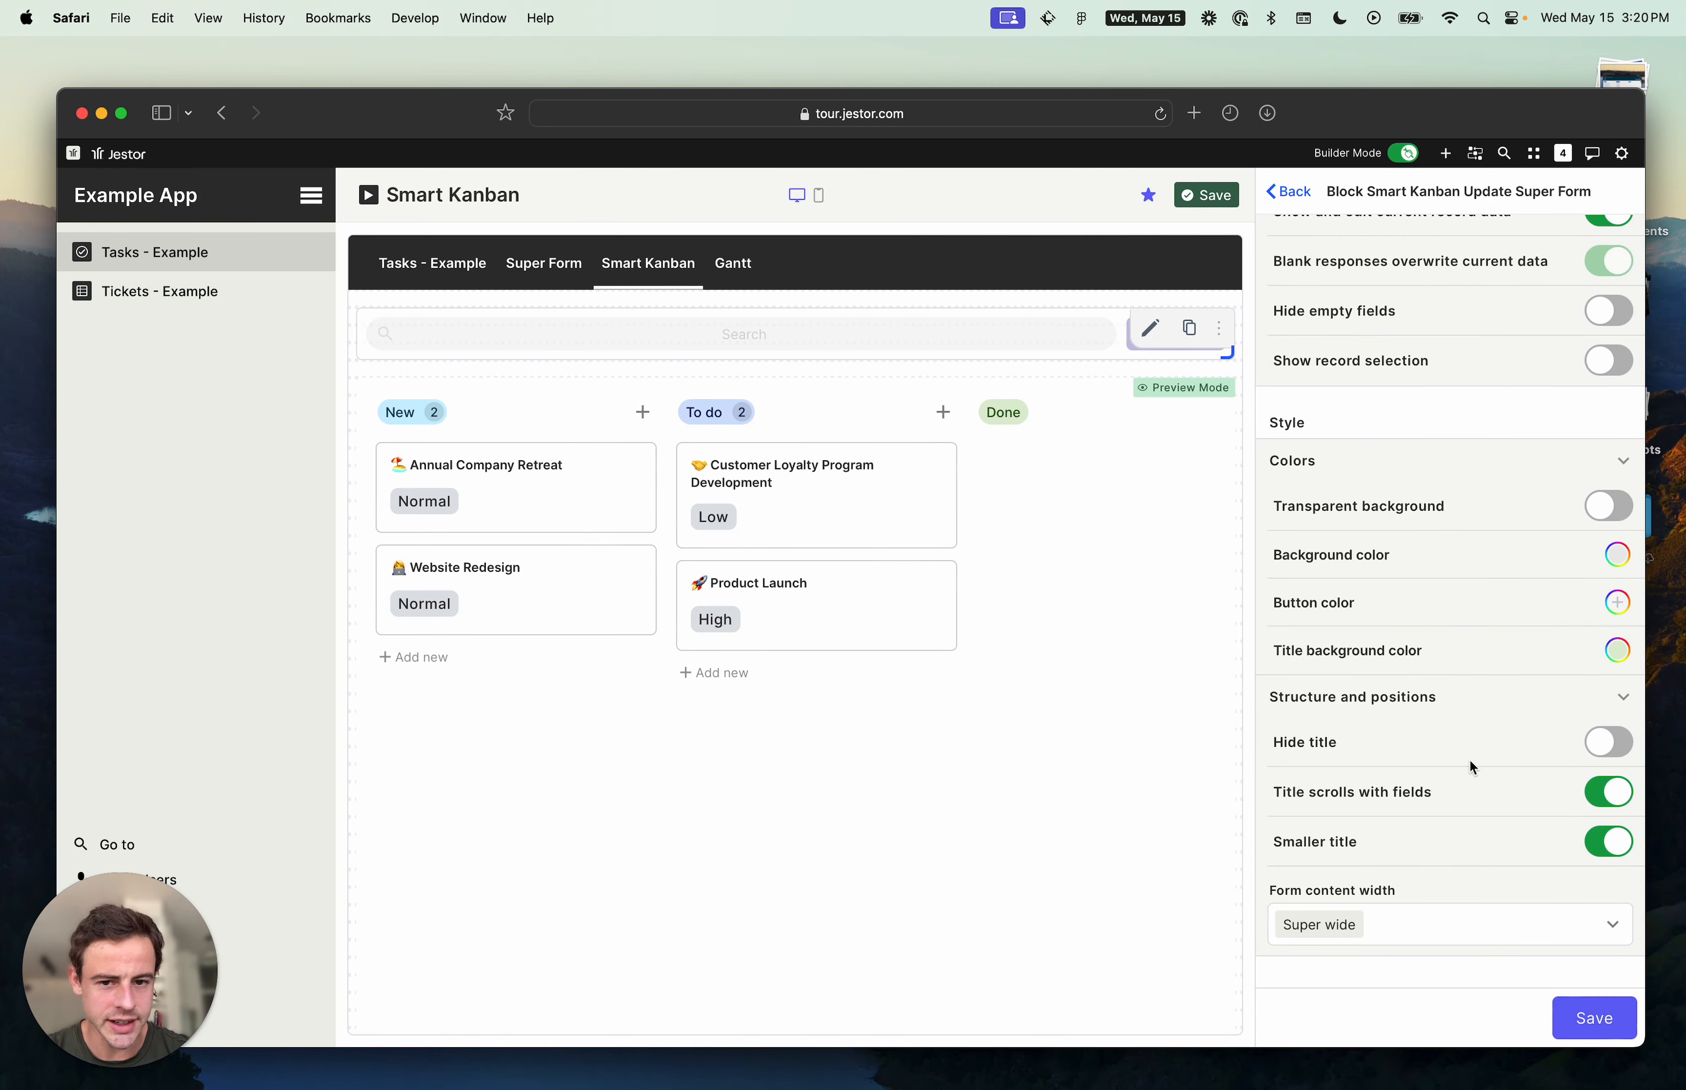
- Turn on Record label as title in the update form's Title settings and save the form
scroll(1501, 769, "up", 15)
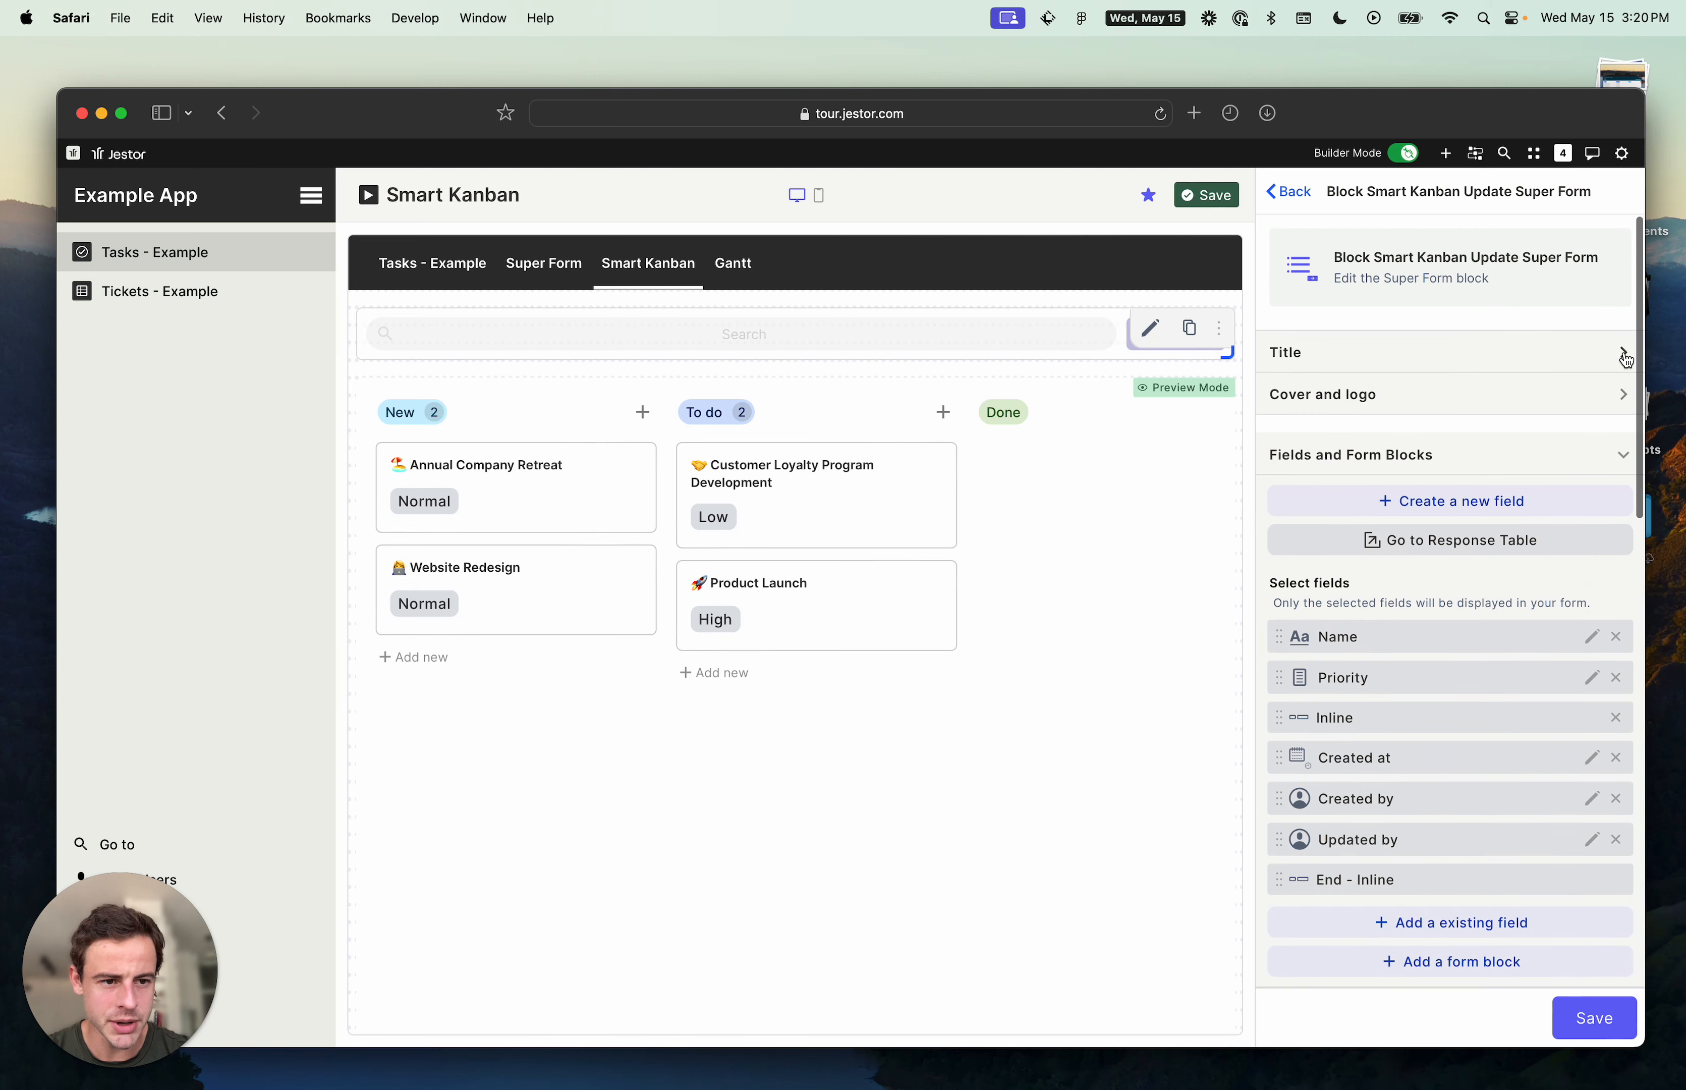
left_click(1621, 359)
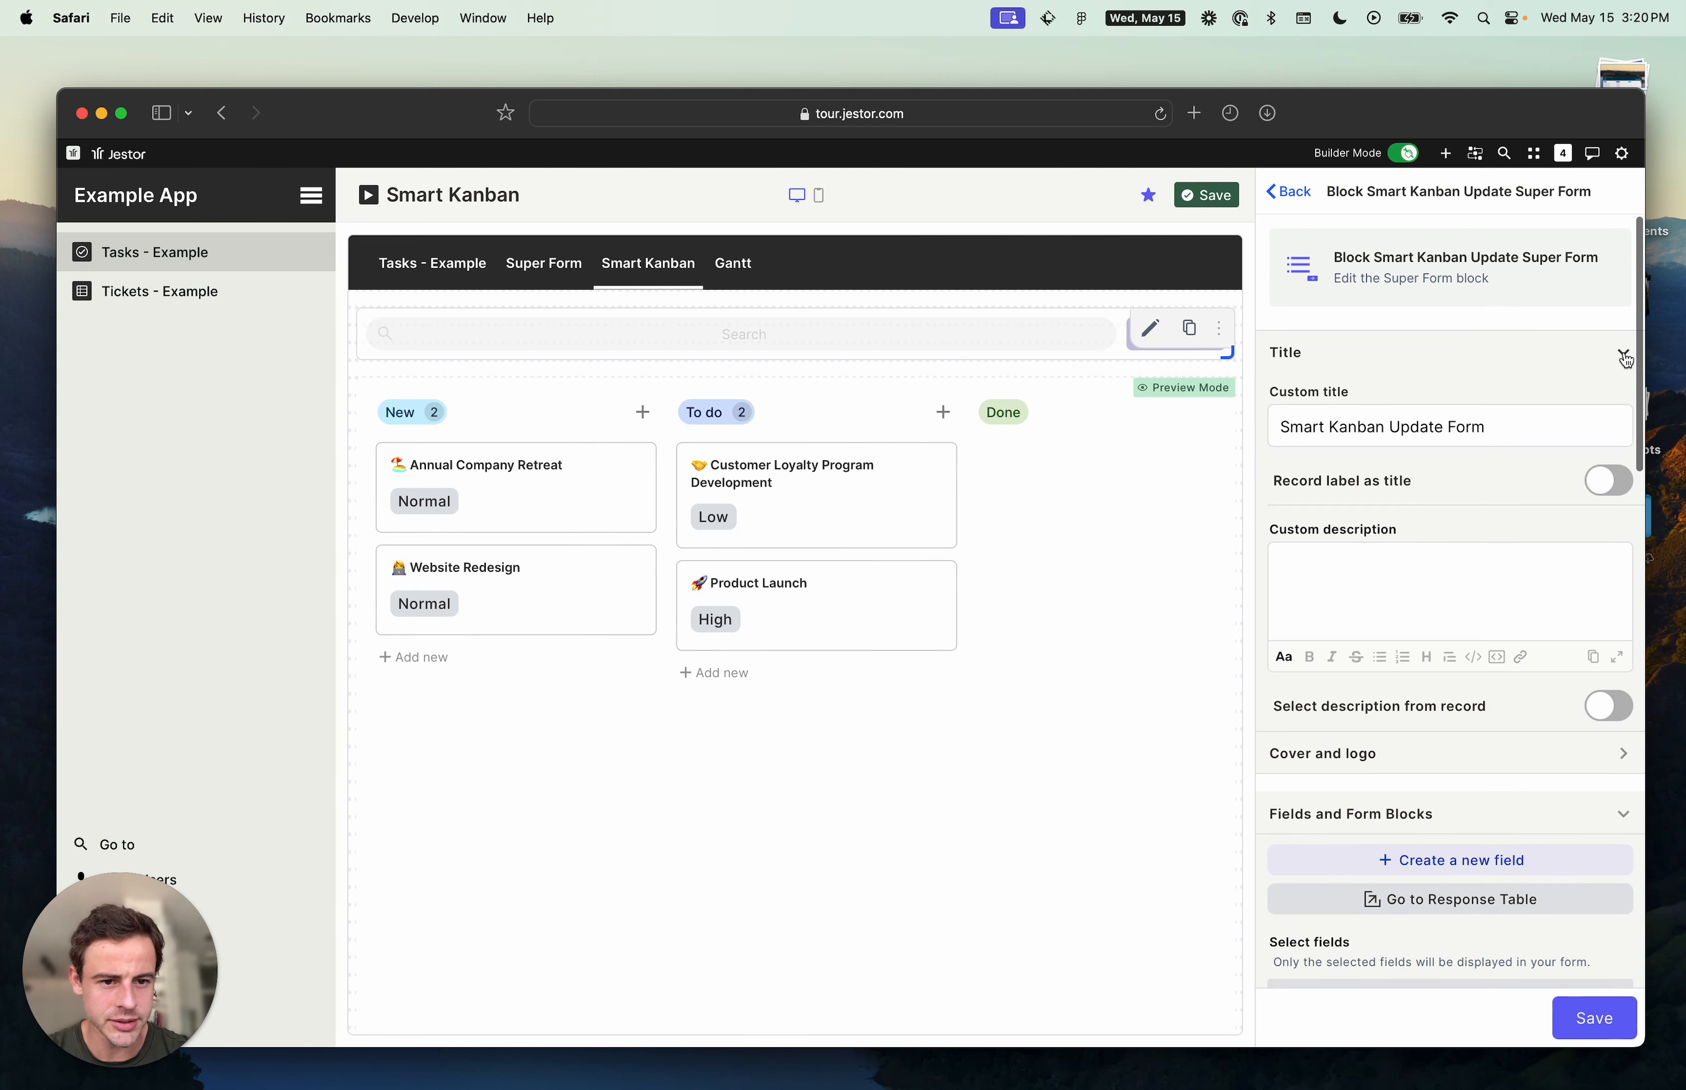
left_click(1606, 482)
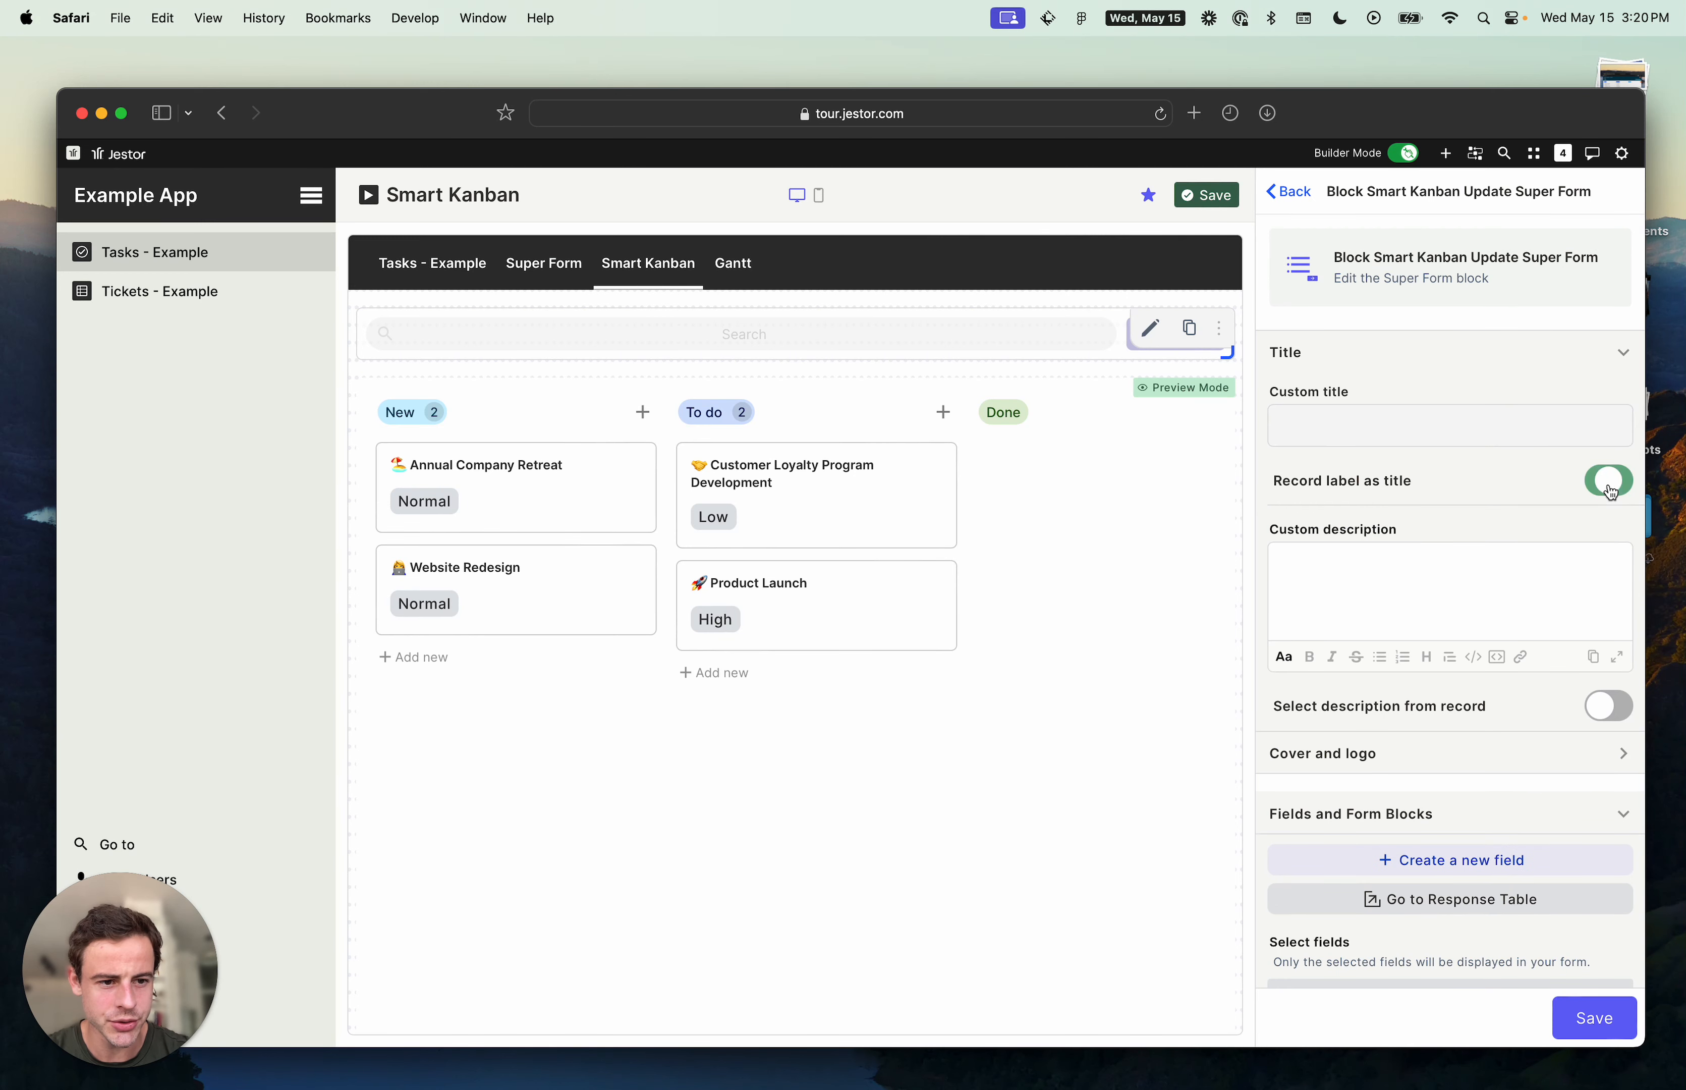
left_click(1590, 1020)
- Save the kanban block settings and the page
scroll(1560, 916, "down", 5)
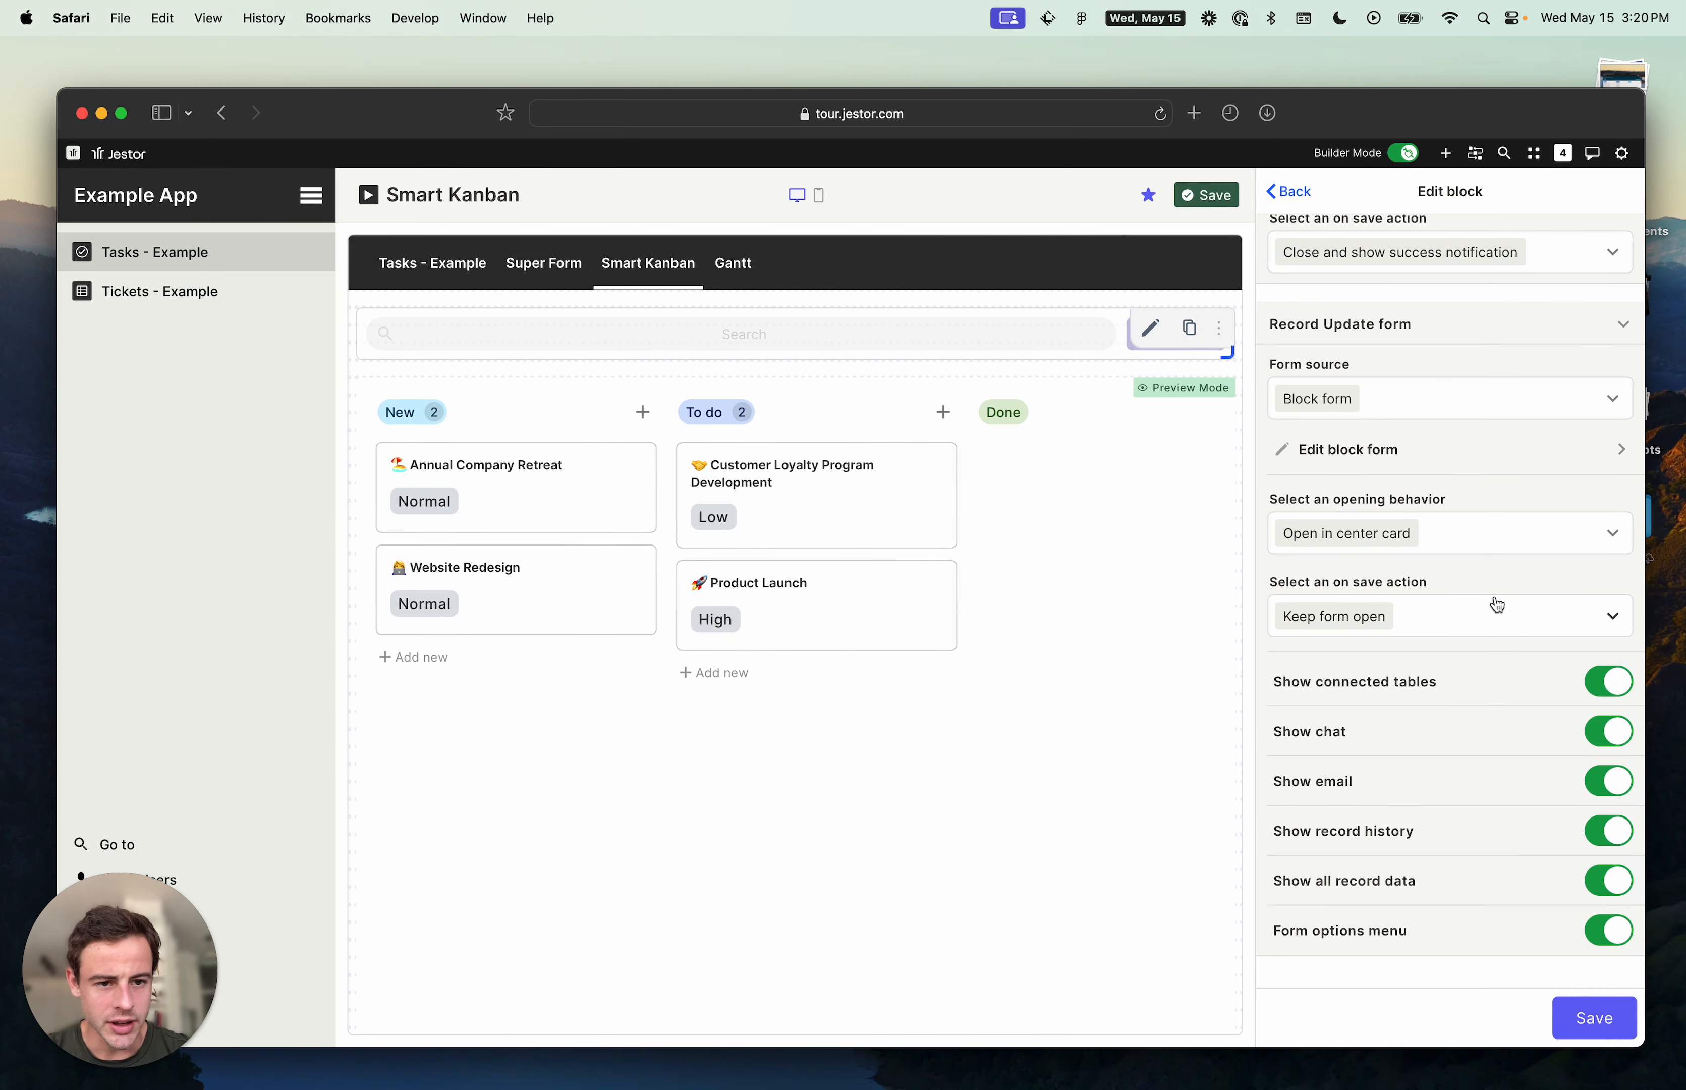
scroll(1486, 631, "up", 5)
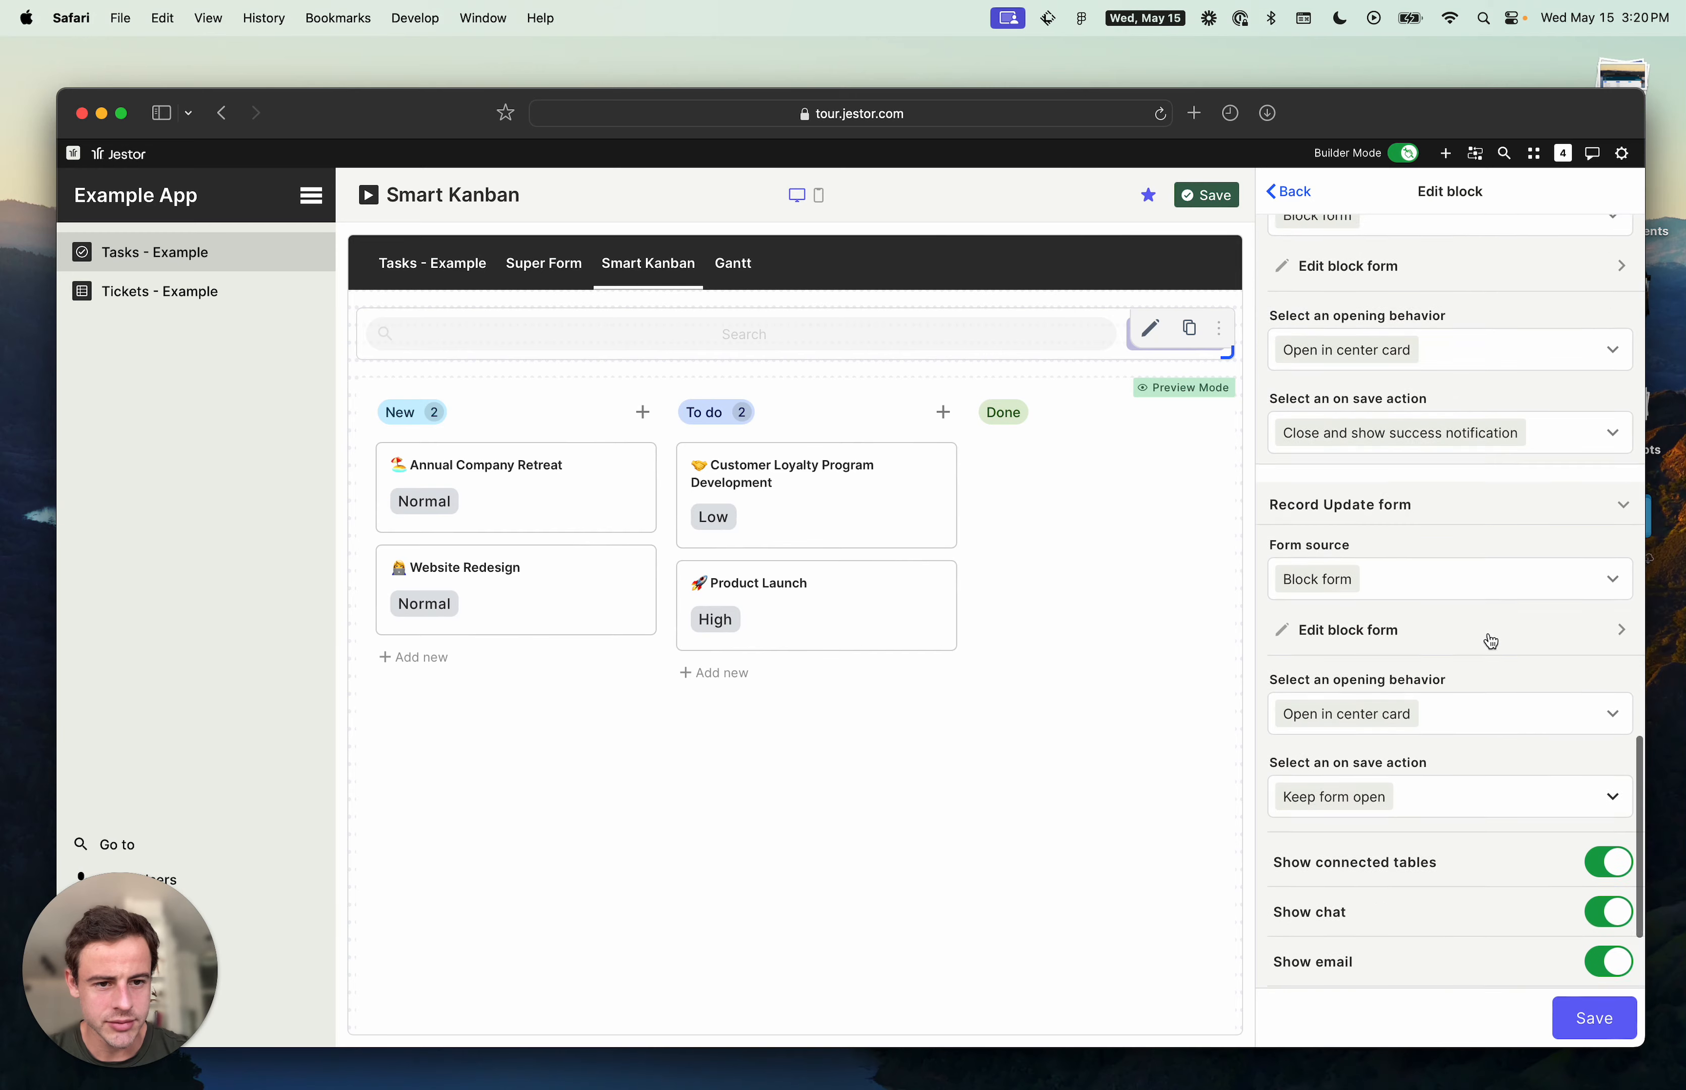
scroll(1486, 634, "down", 5)
left_click(1608, 1020)
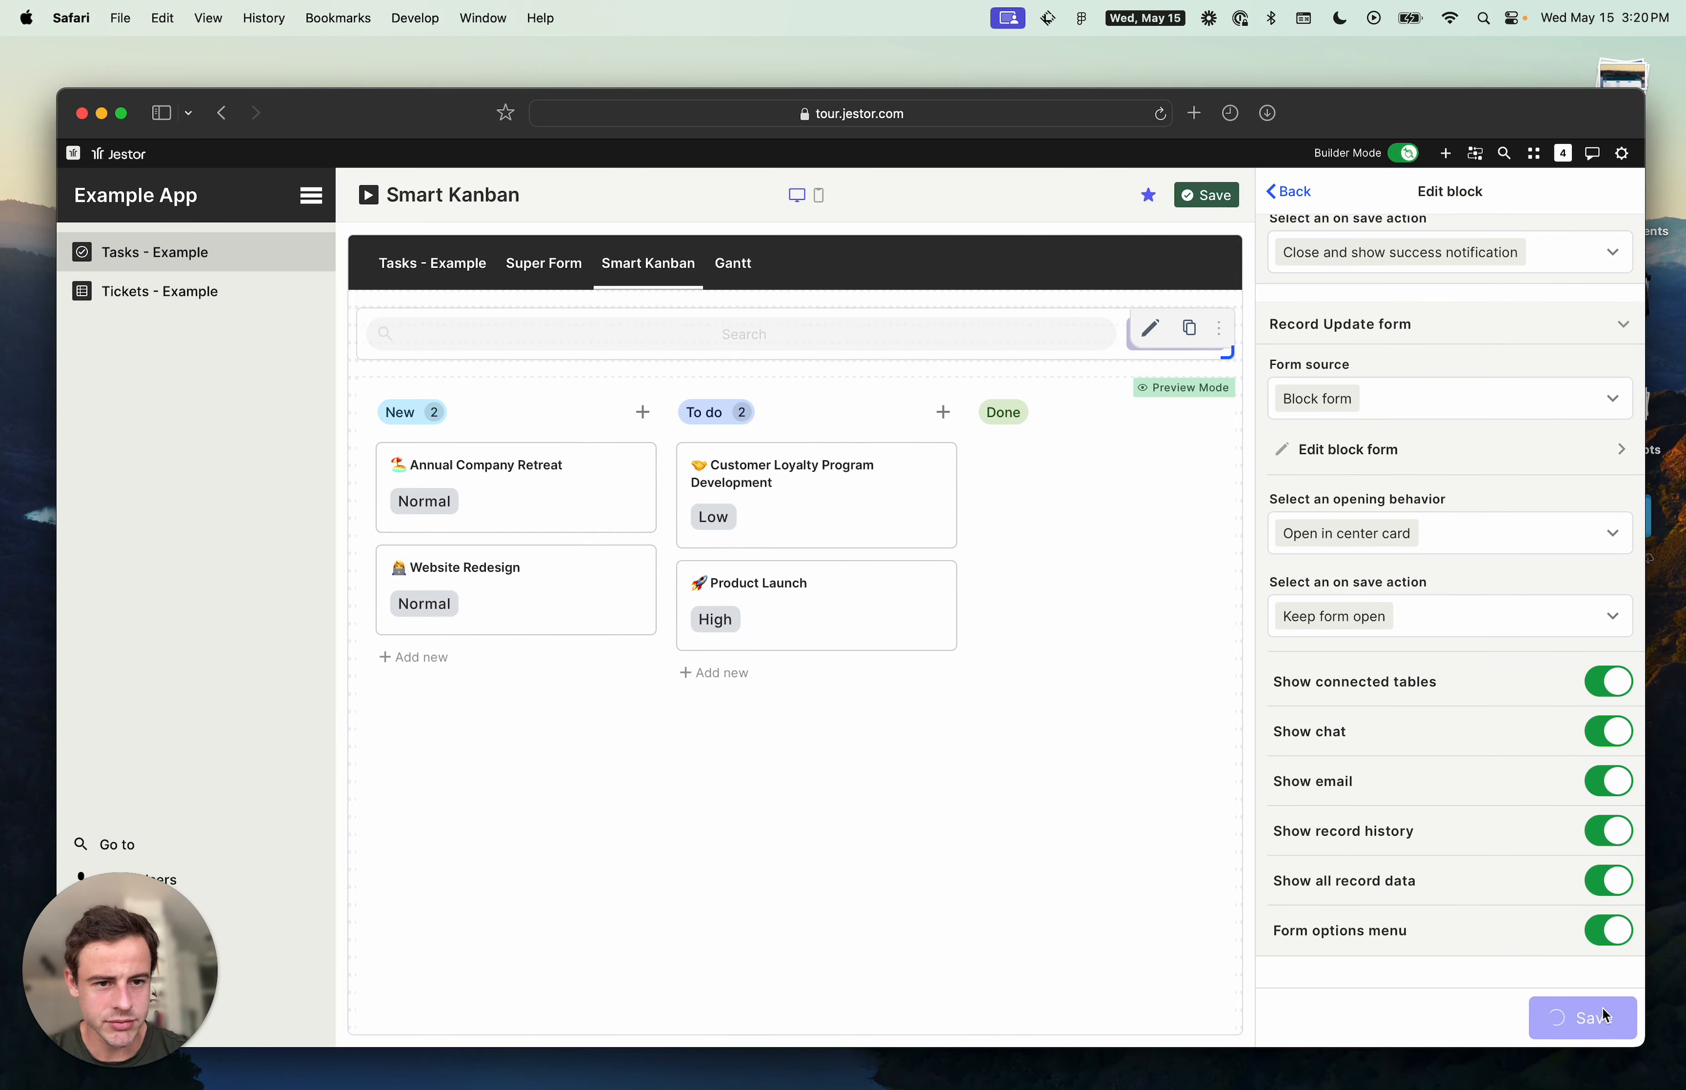
left_click(1213, 196)
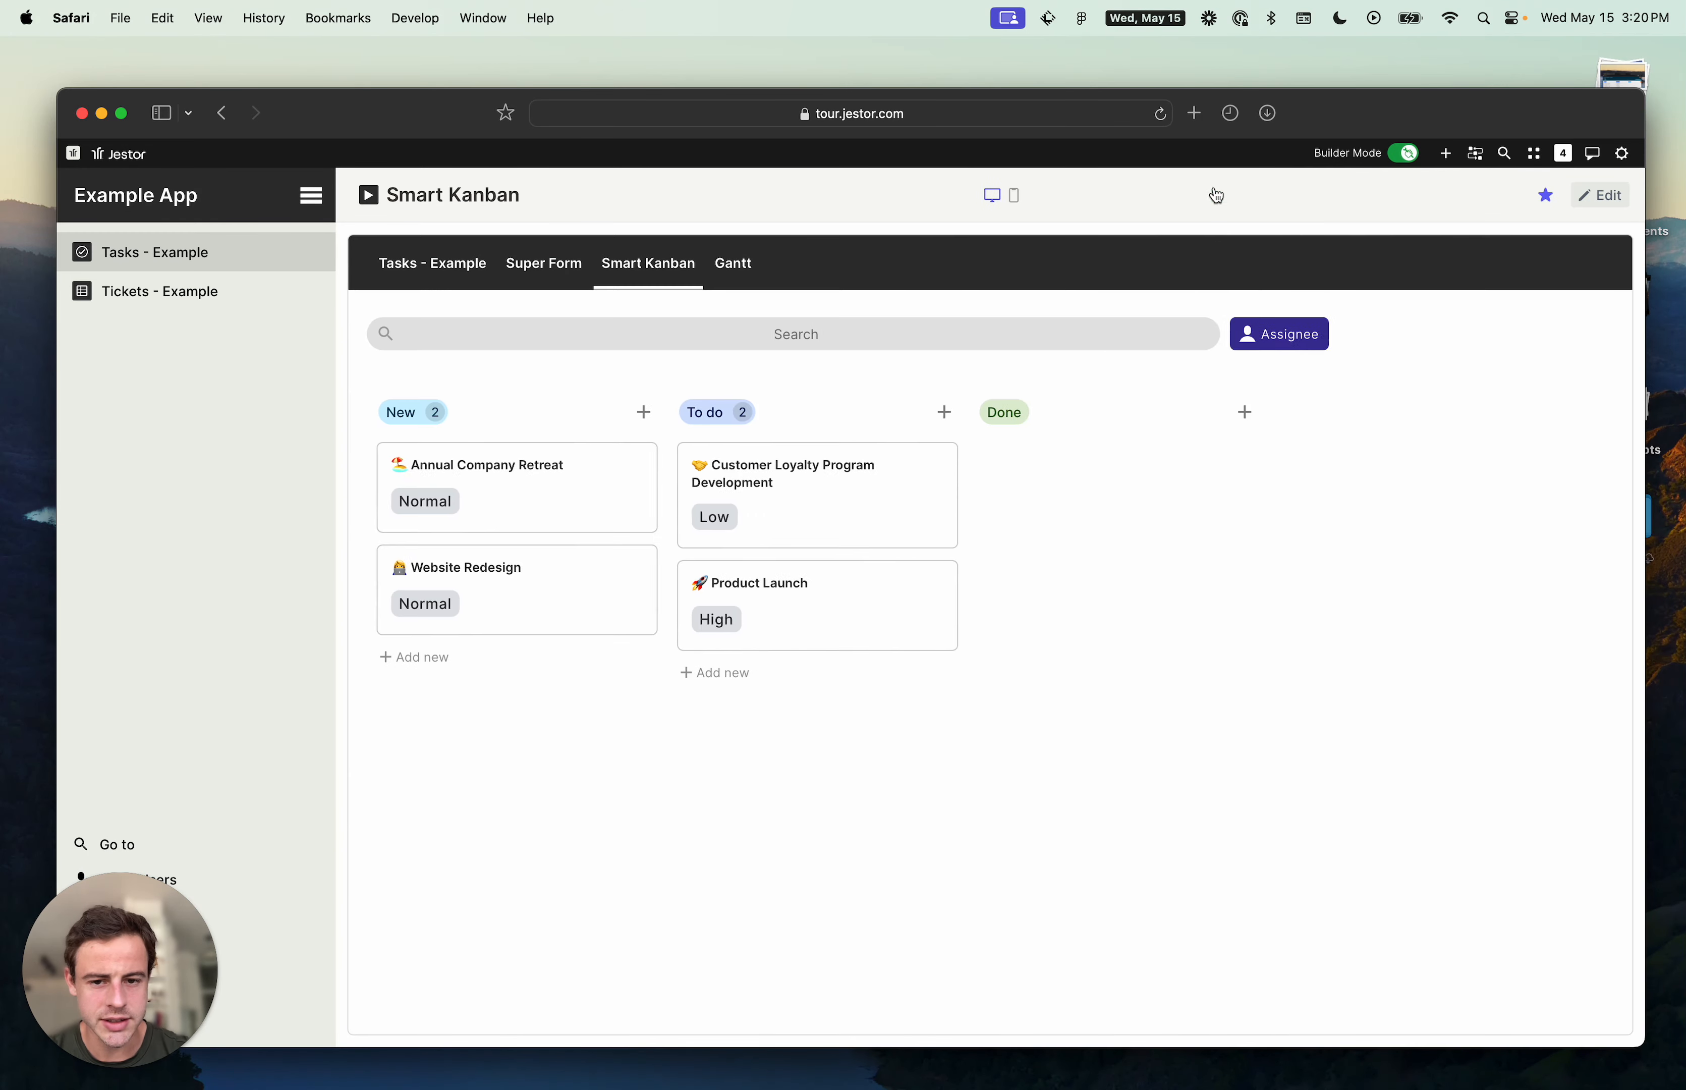
- Open the Customer Loyalty Program Development card to preview the update form and its options menu, then close it
left_click(858, 475)
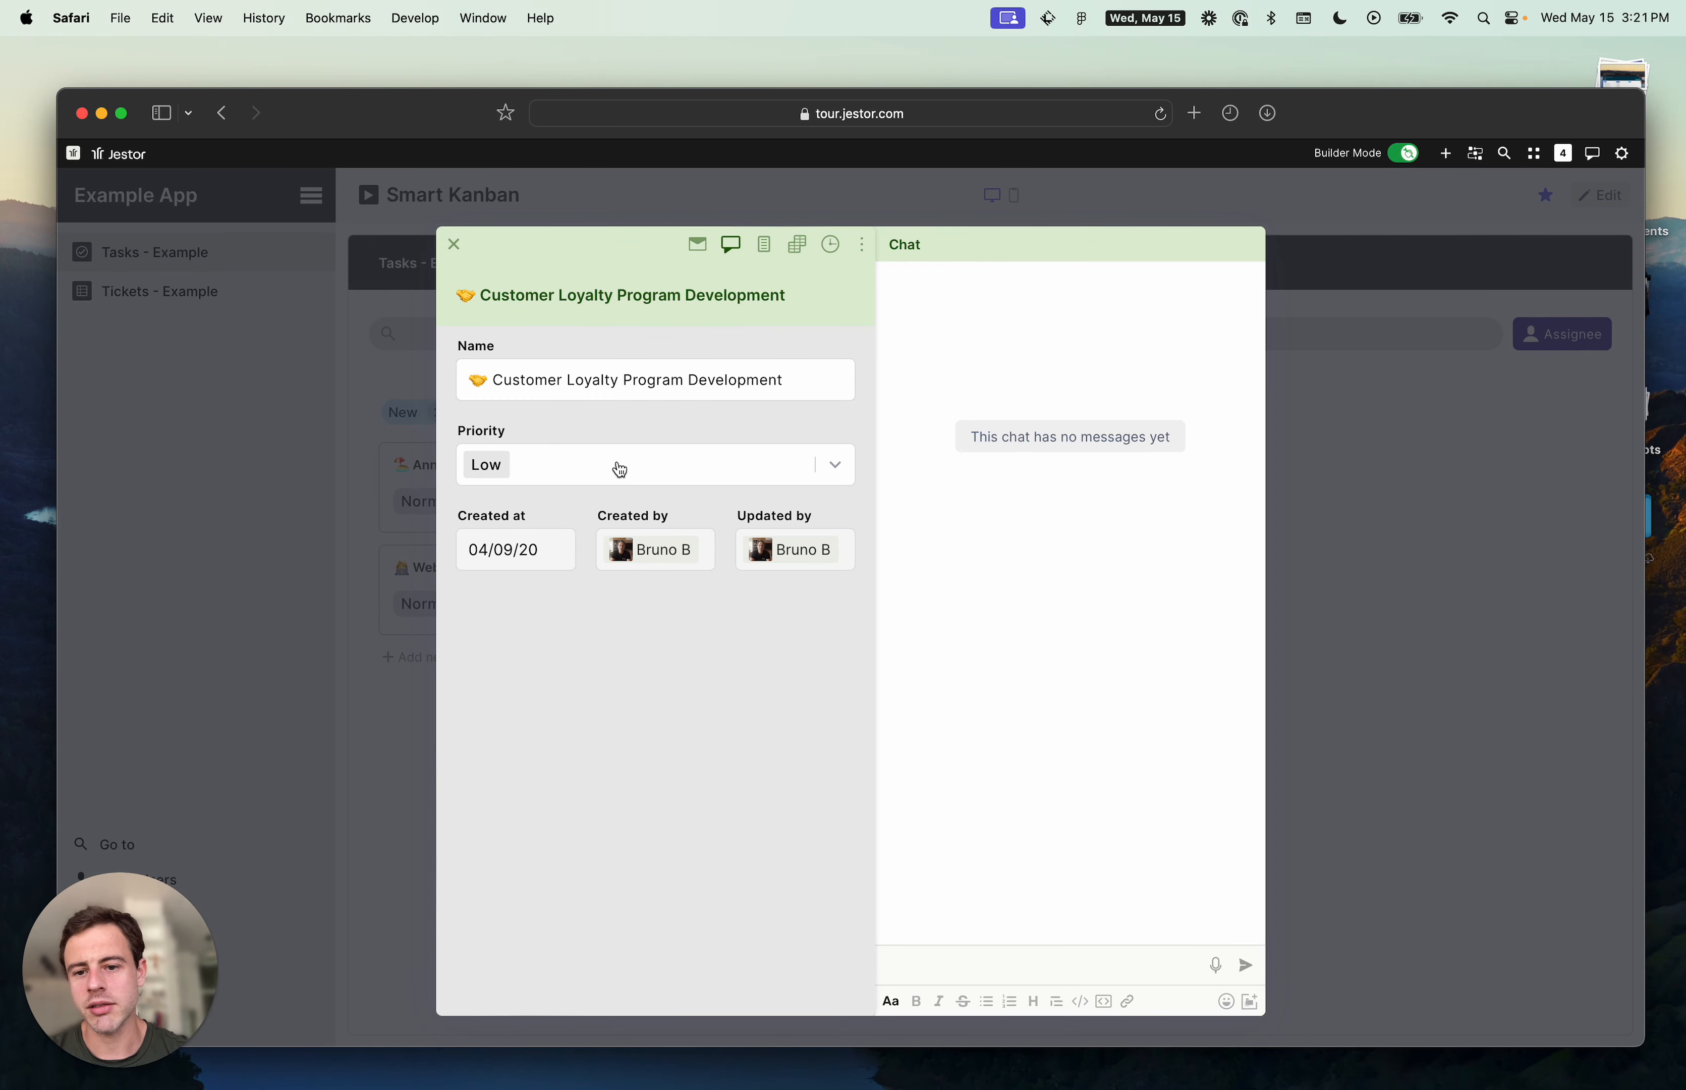
left_click(862, 245)
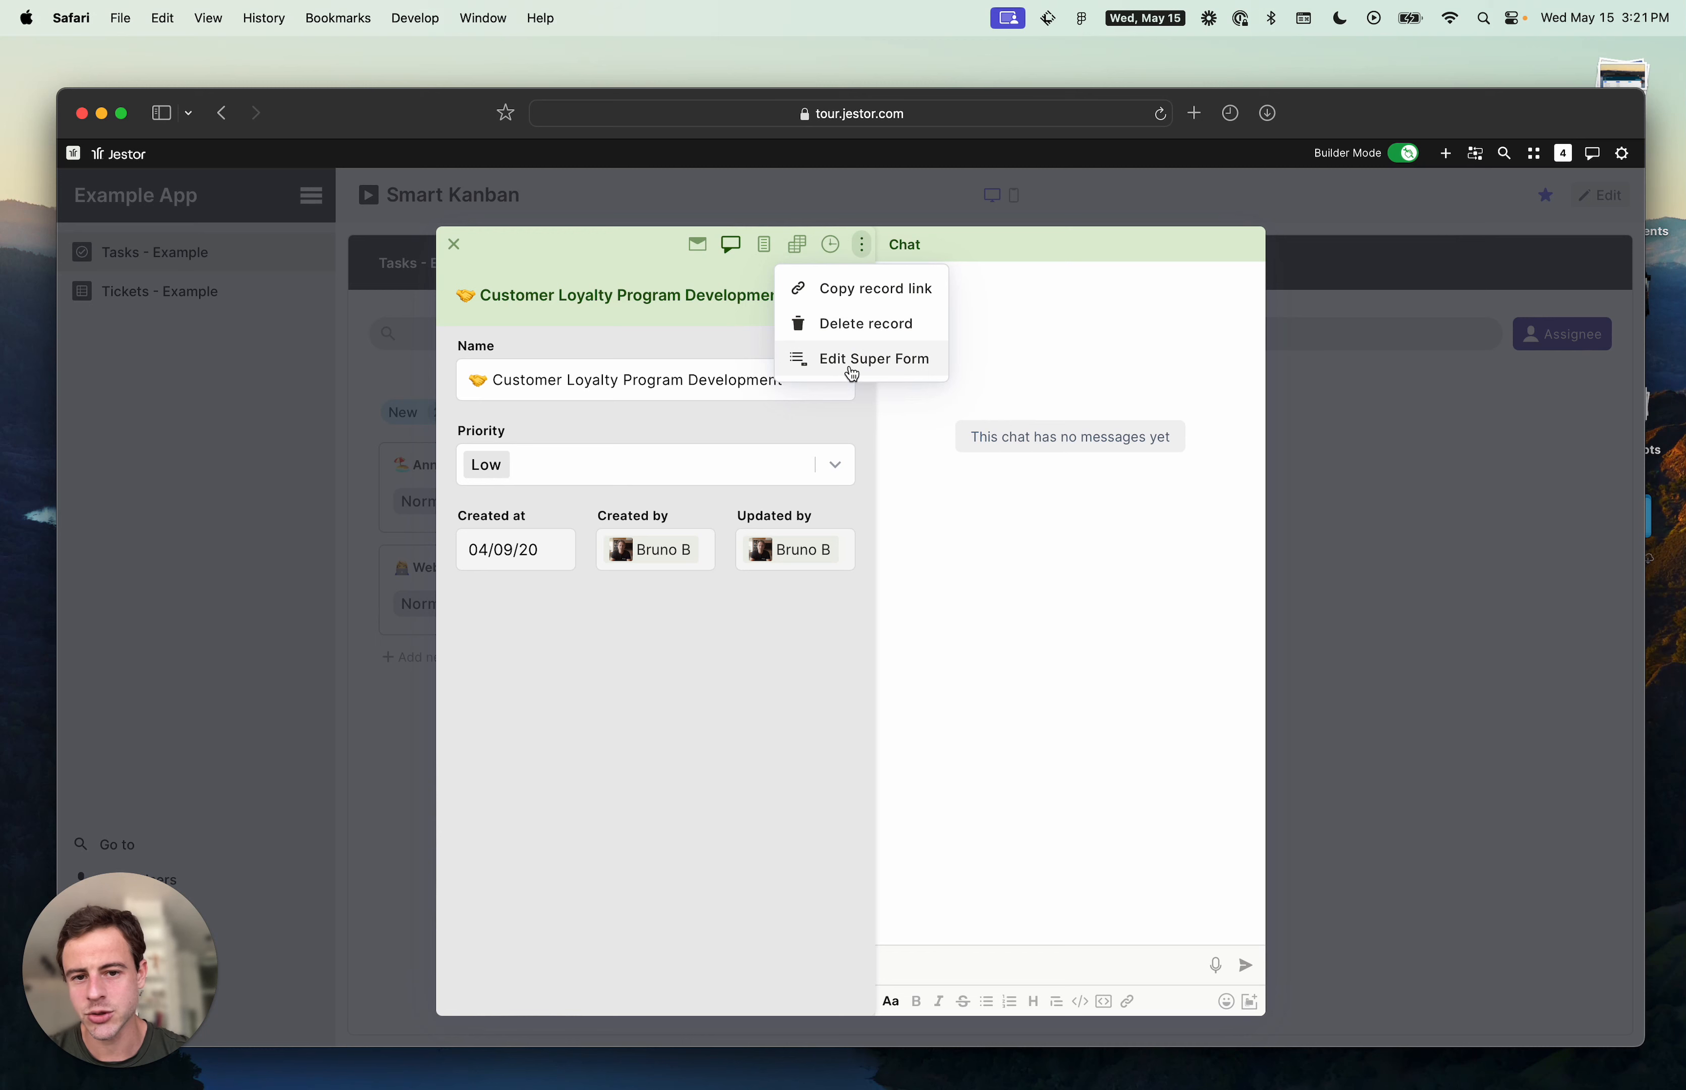
left_click(704, 734)
left_click(1436, 641)
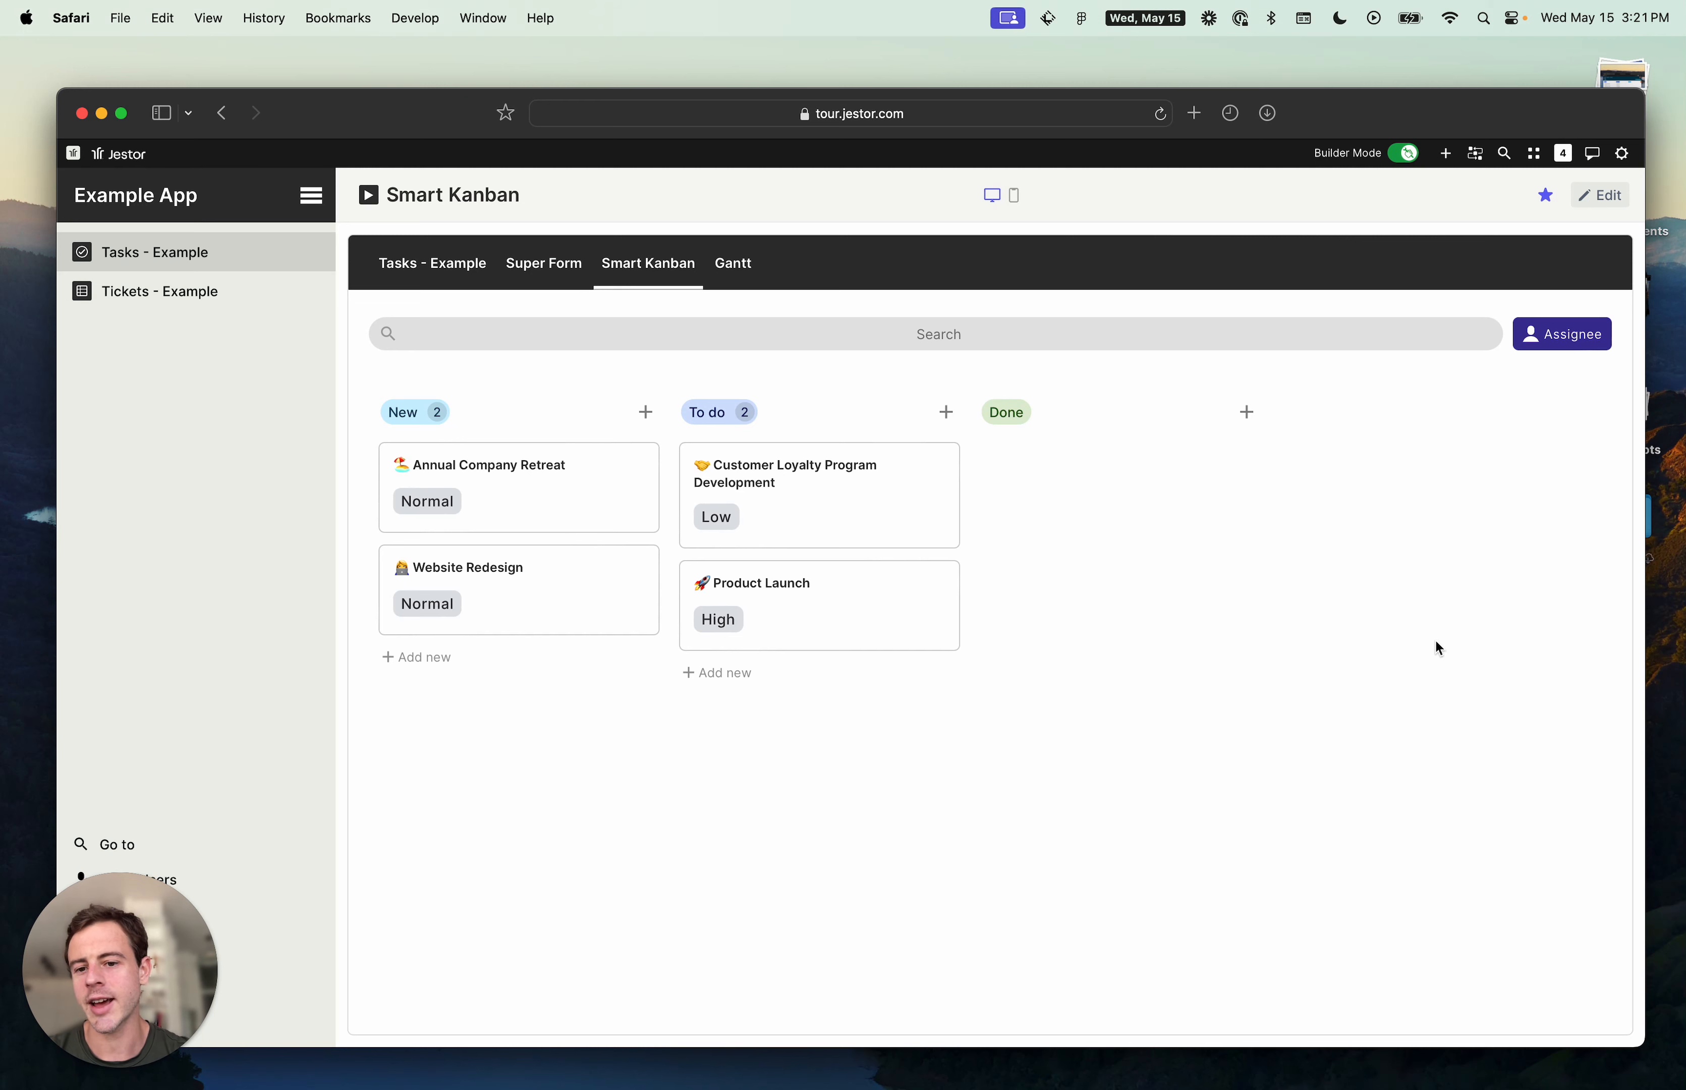
- Go to the Tasks - Example page, edit the Tasks table block, and set its Record Update form source to Block form
left_click(750, 282)
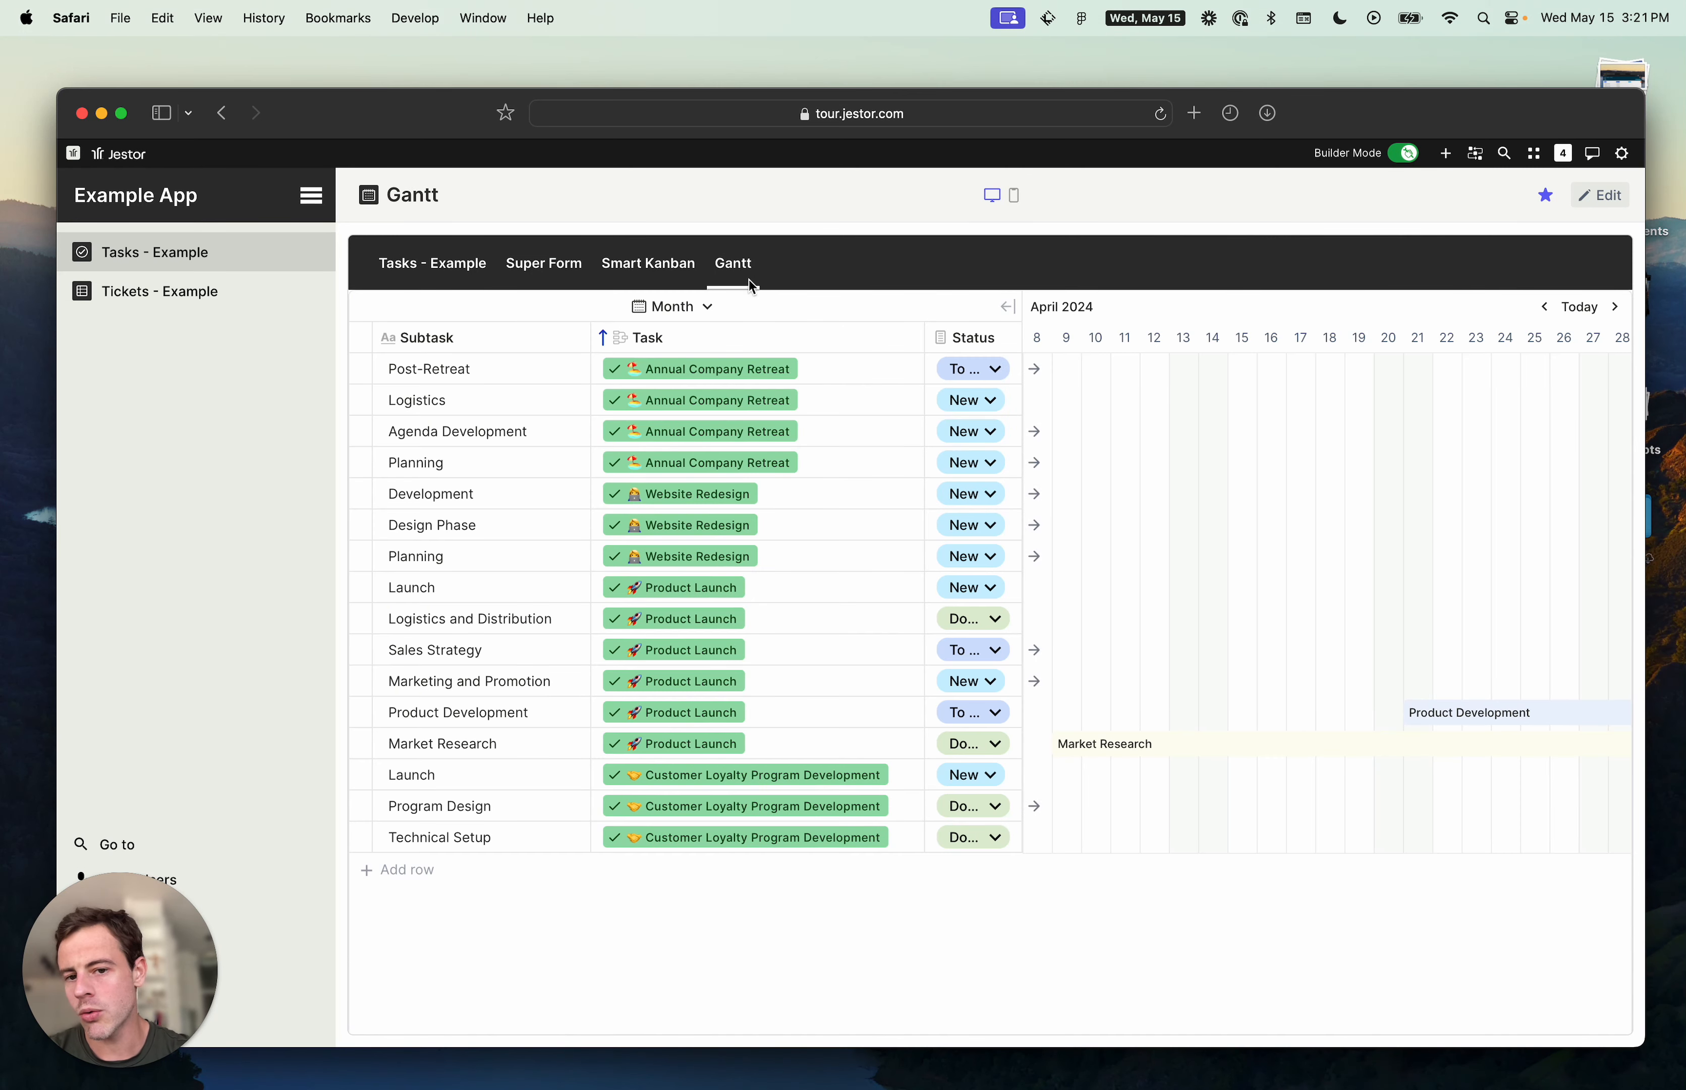
left_click(457, 272)
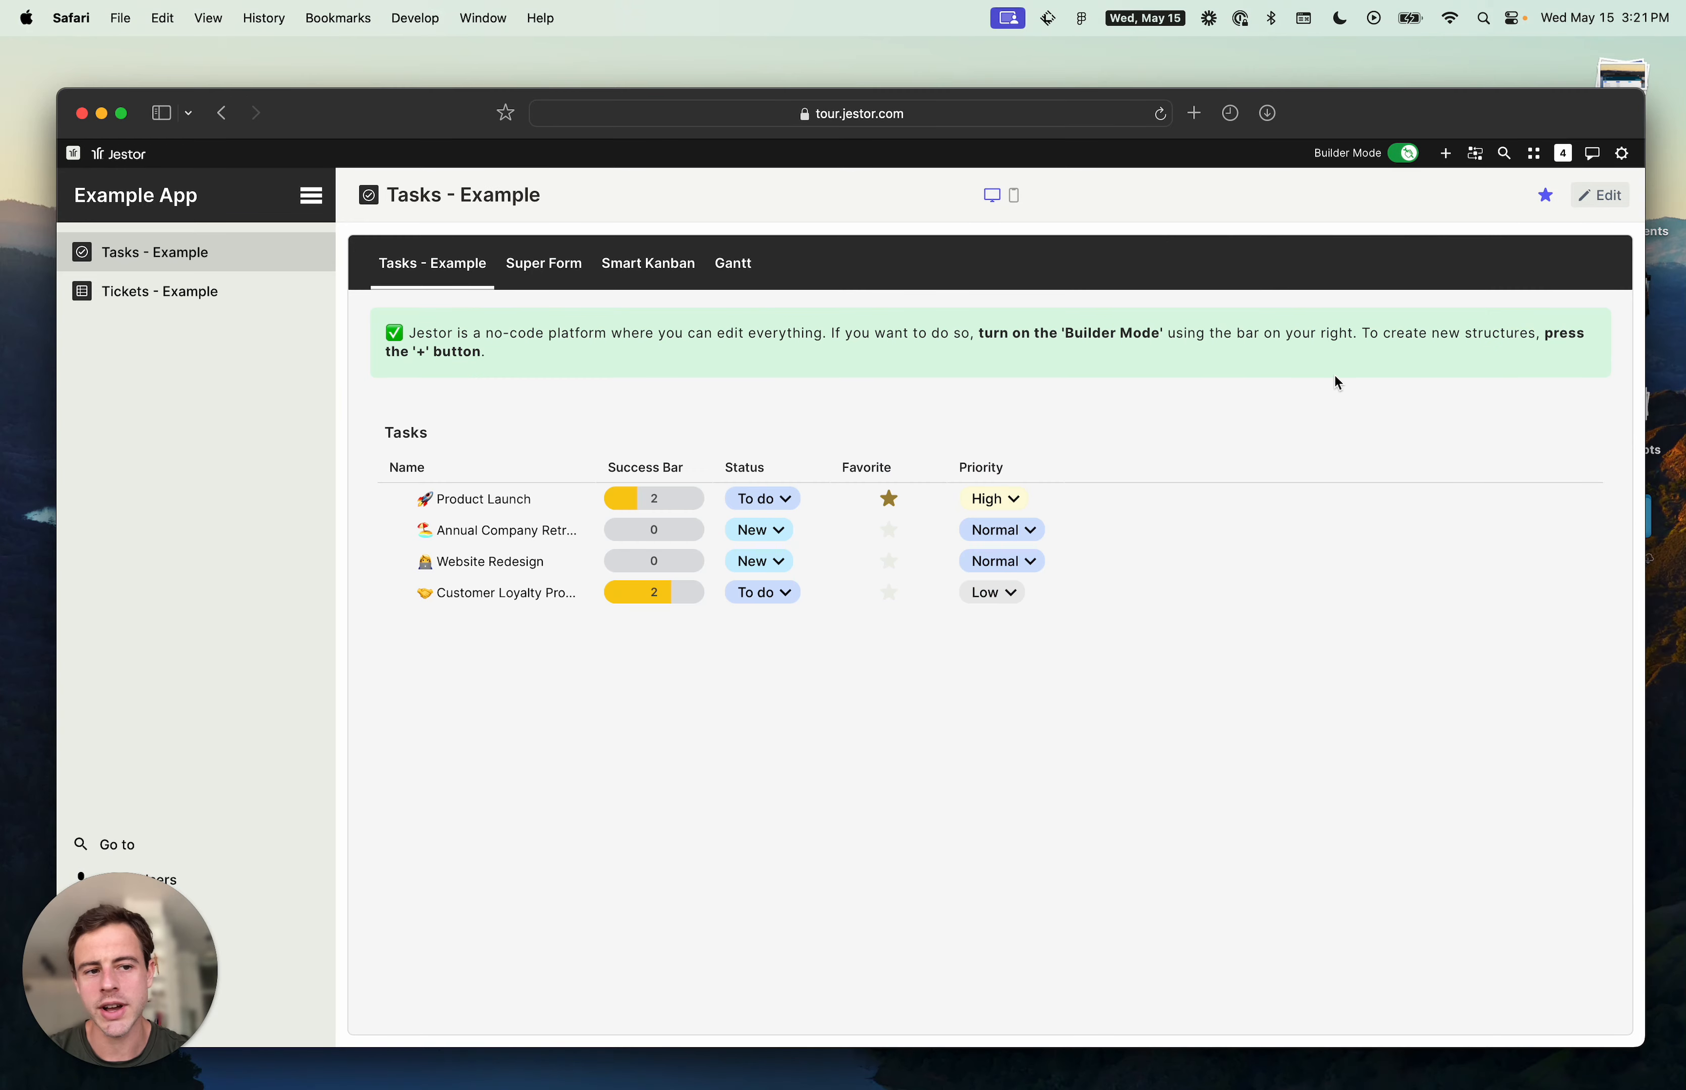
left_click(1596, 205)
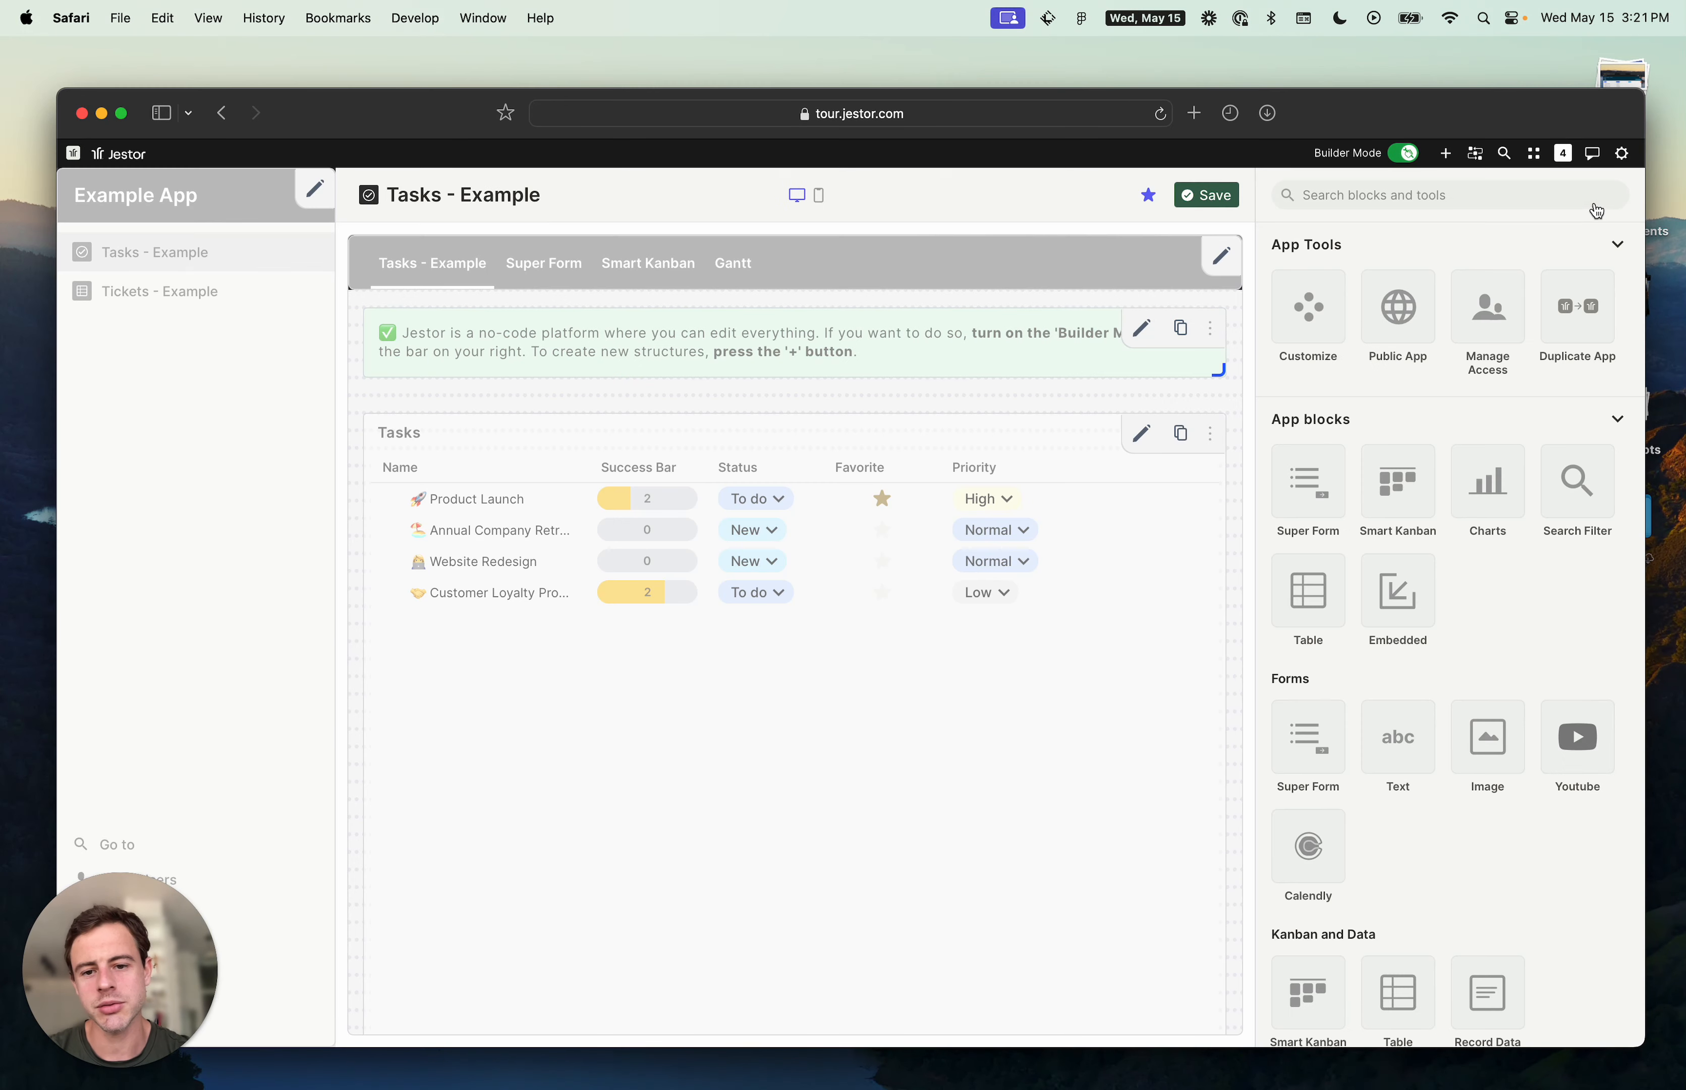
left_click(1143, 435)
scroll(1403, 489, "down", 10)
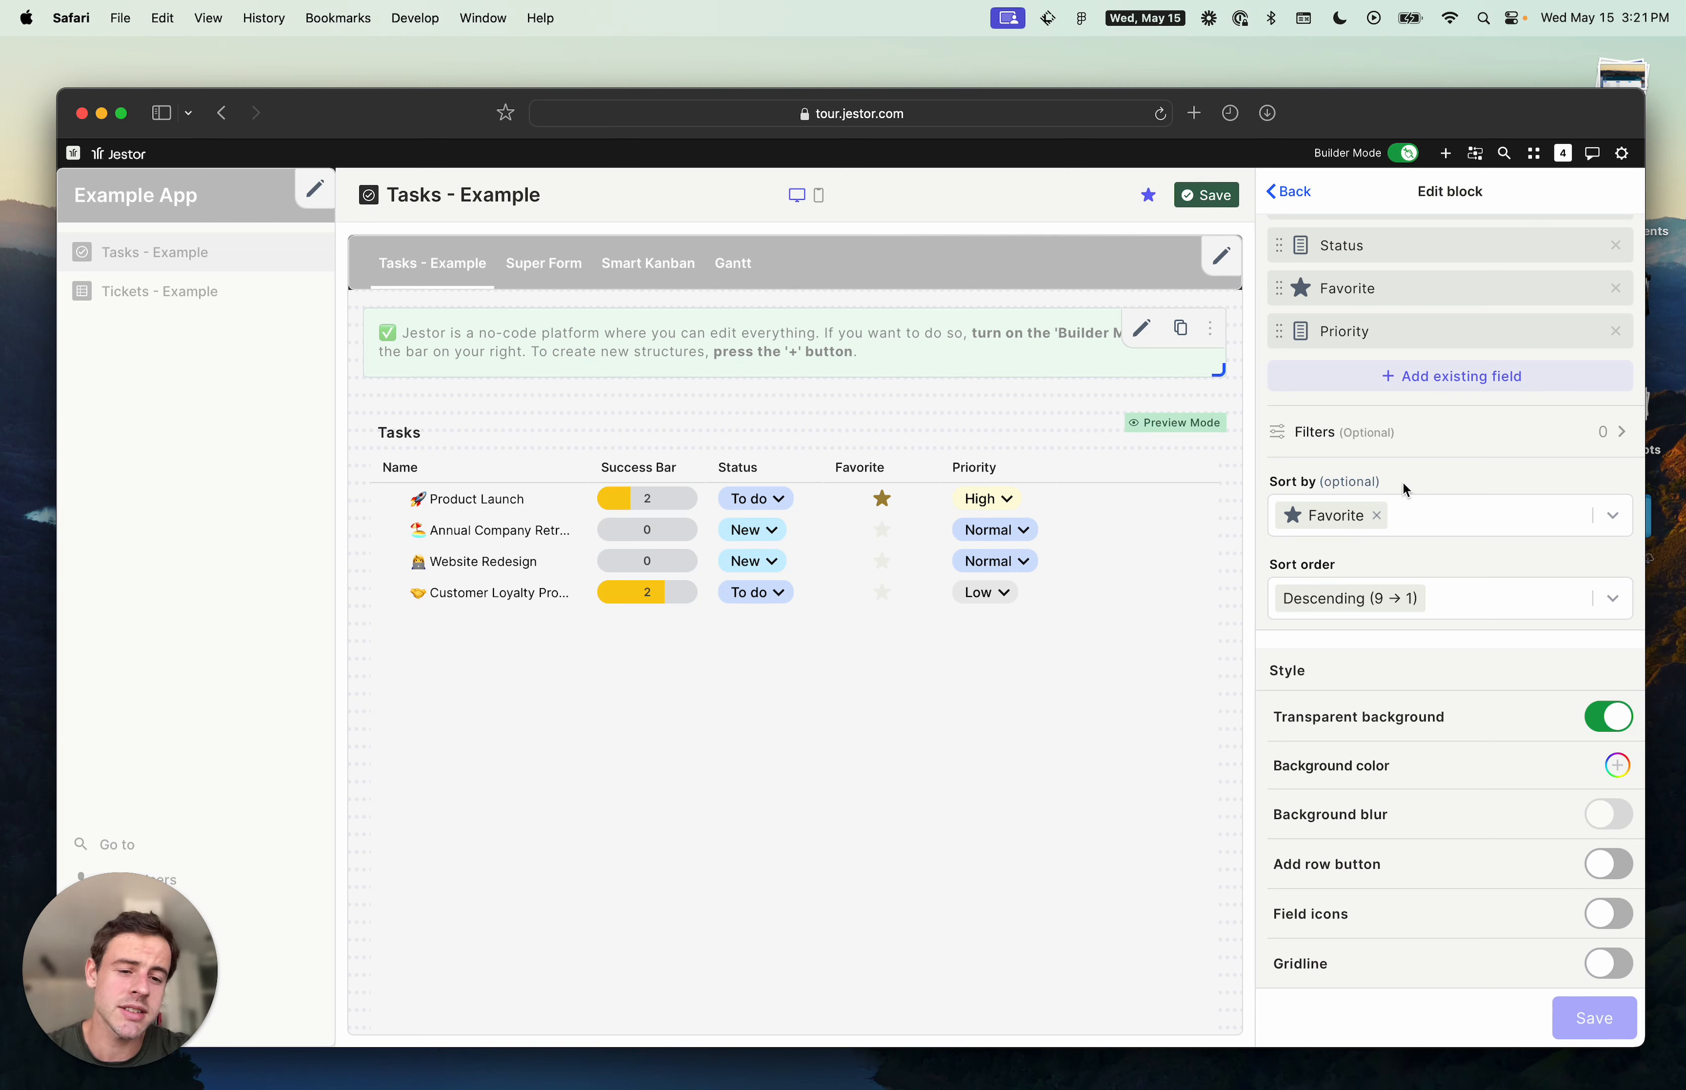
scroll(1410, 453, "down", 3)
scroll(1423, 420, "down", 10)
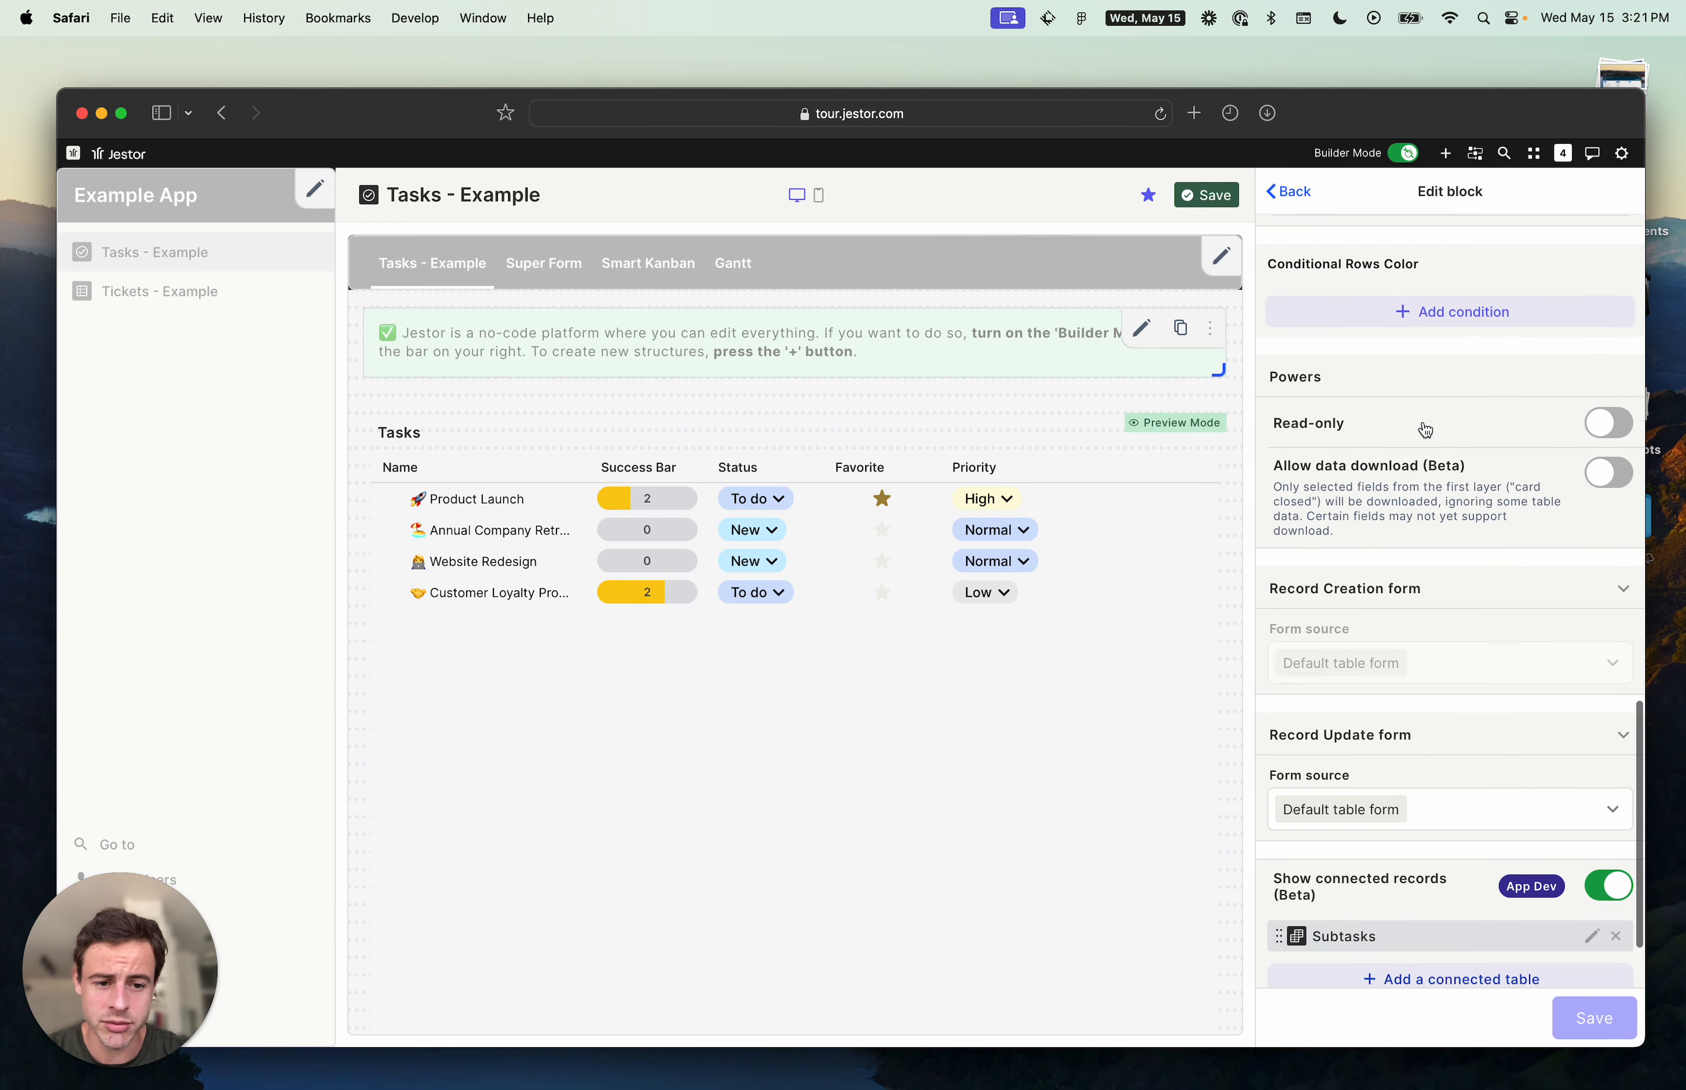
scroll(1425, 430, "down", 2)
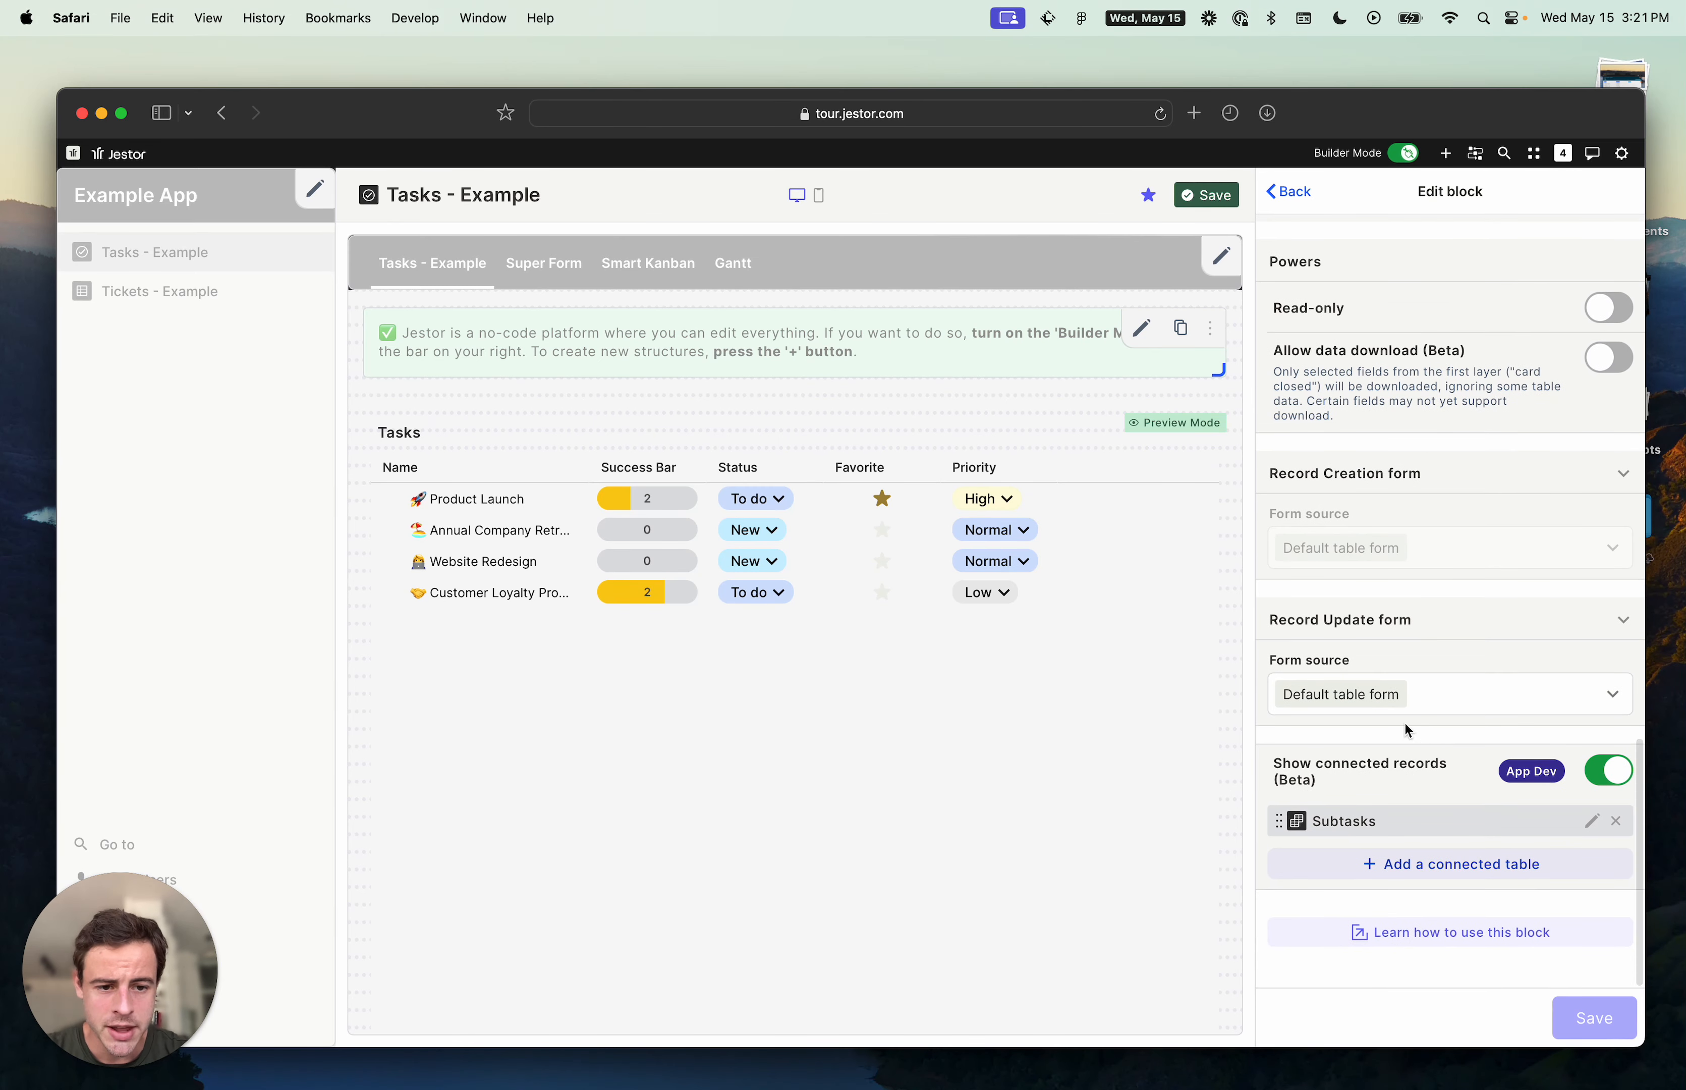
left_click(1469, 705)
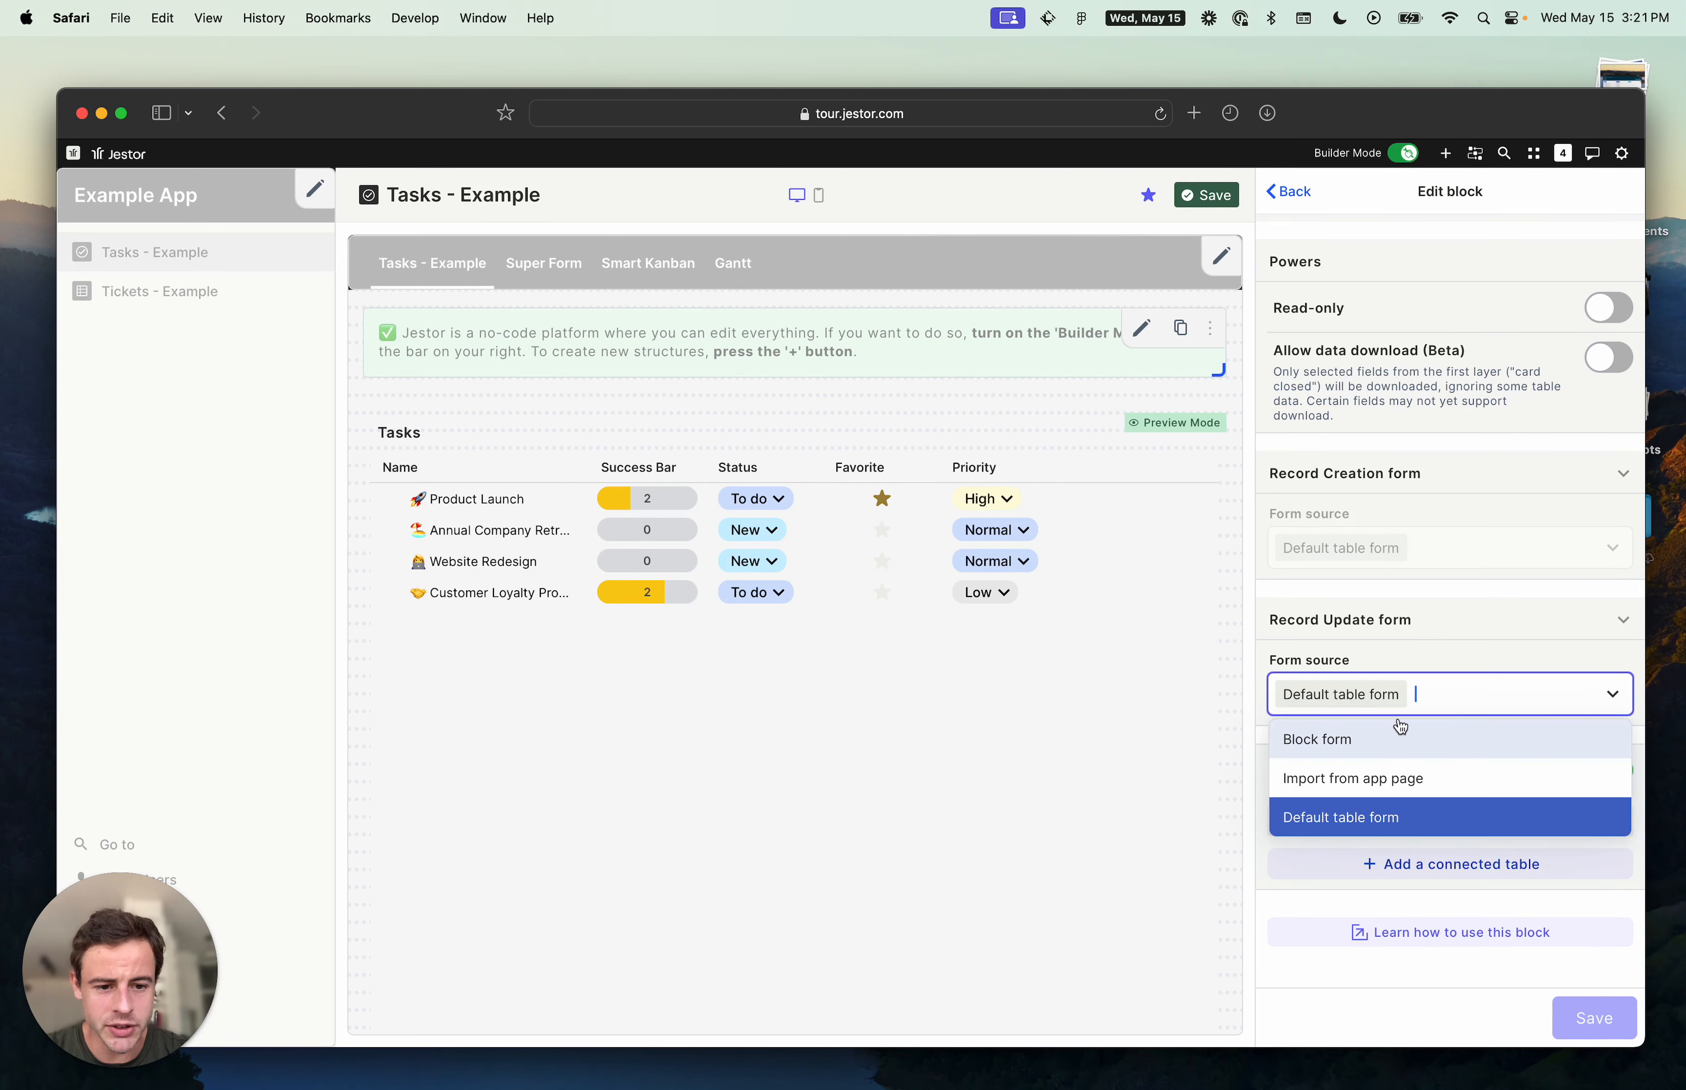
left_click(1372, 742)
scroll(1502, 836, "down", 6)
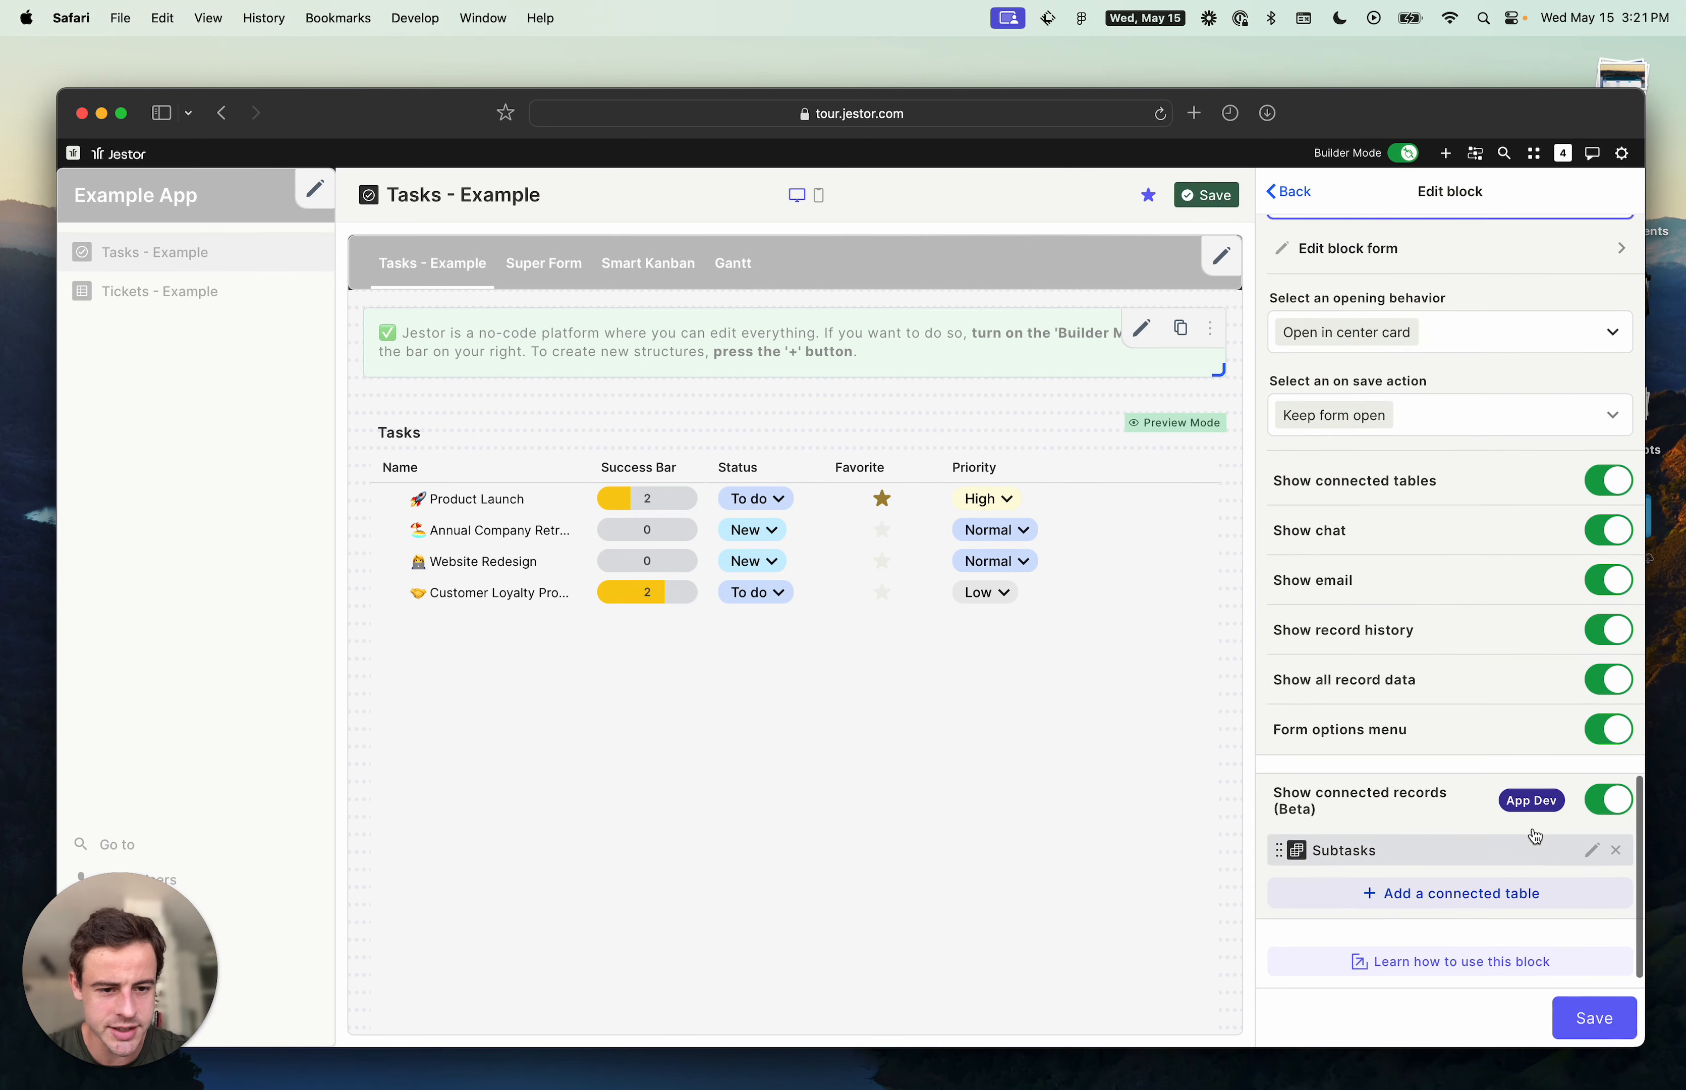
scroll(1534, 836, "up", 8)
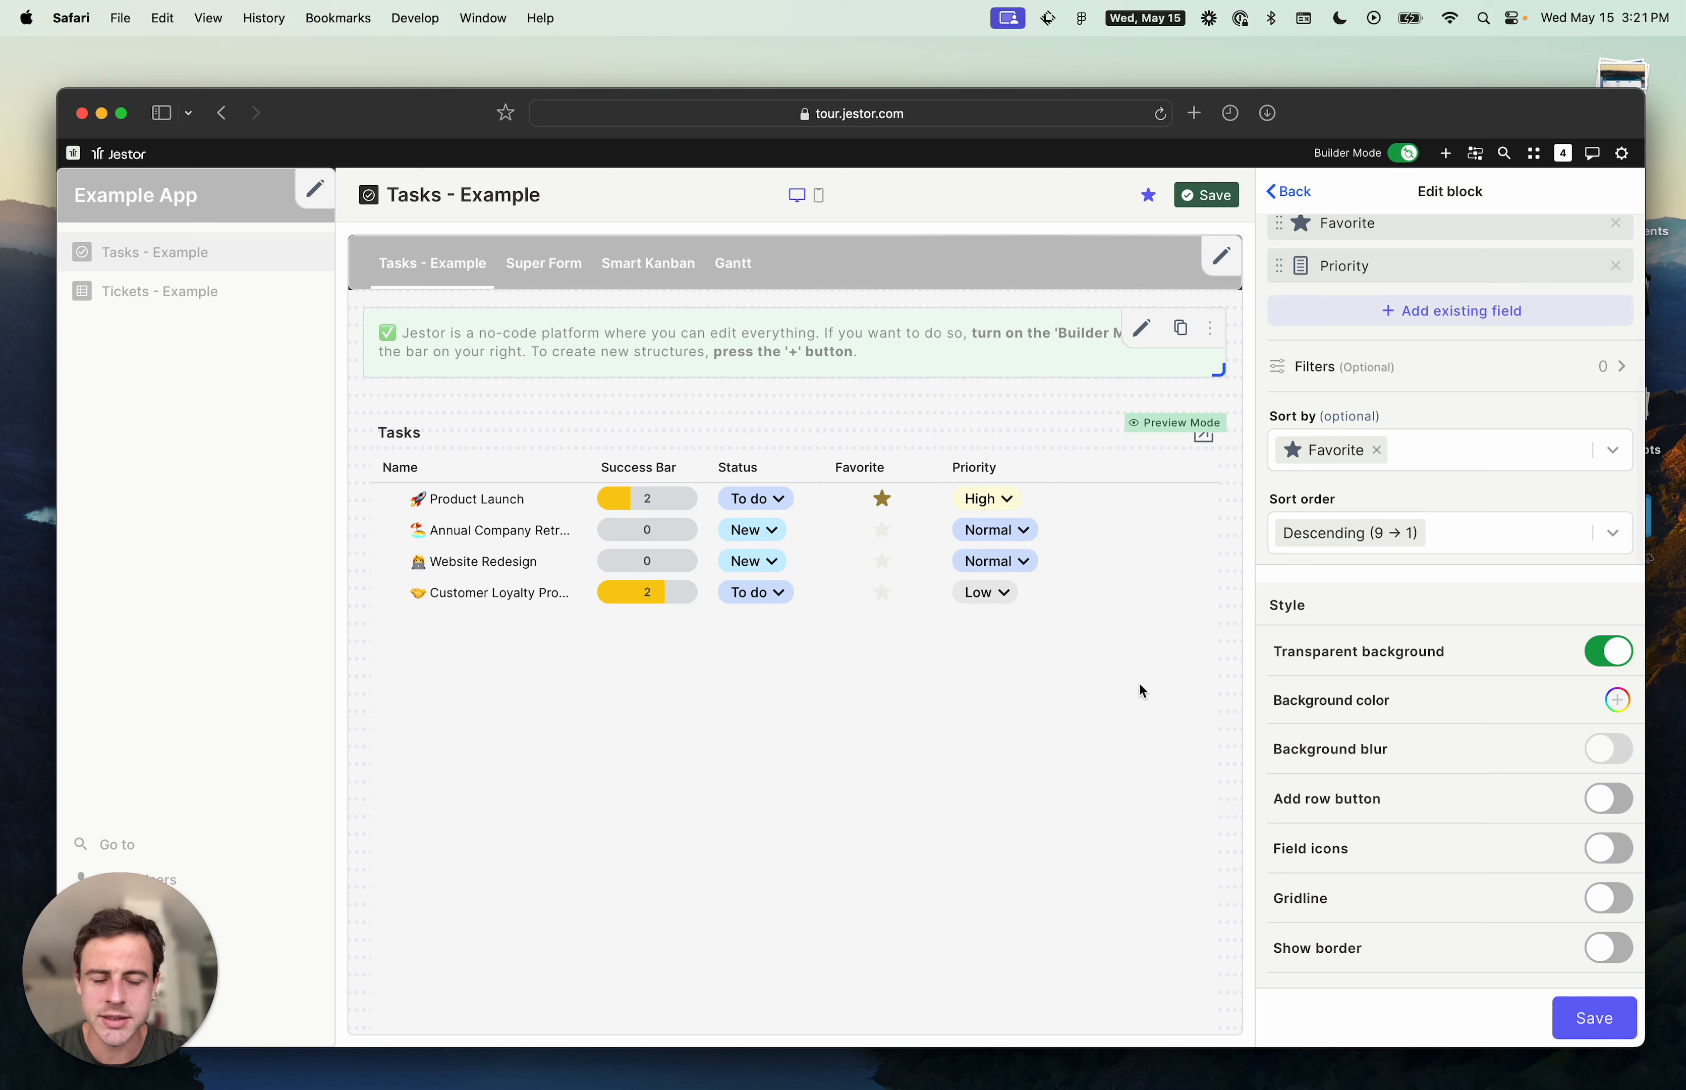